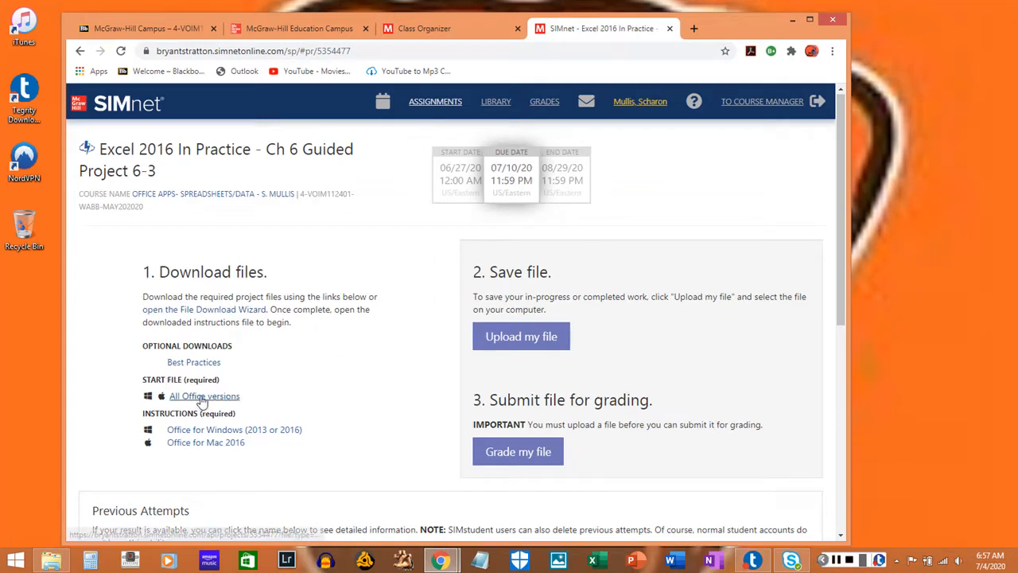
# Download the all-versions start file and the Office for Windows instructions for Guided Project 6-3, then minimize the browser.
pyautogui.click(201, 397)
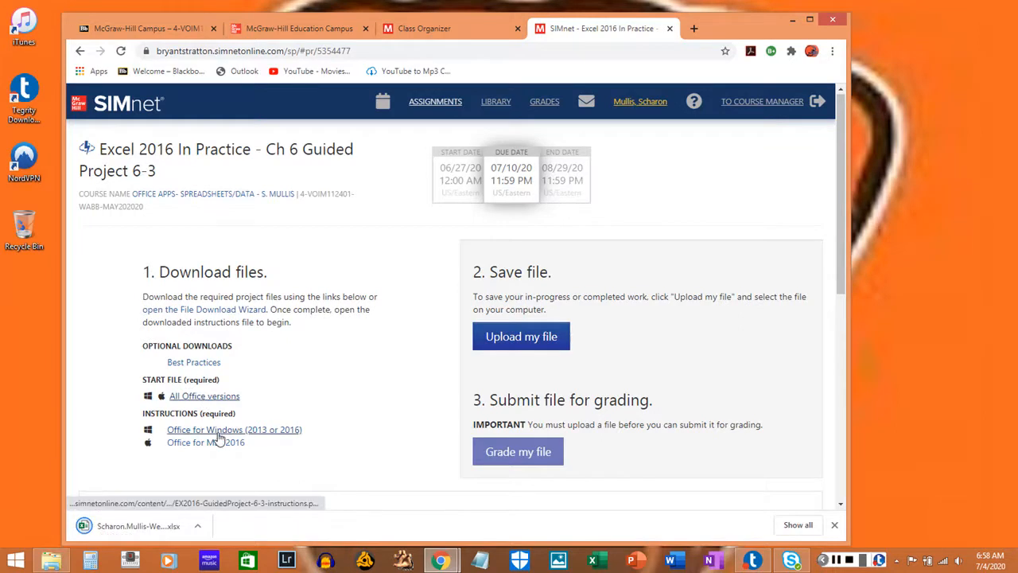
pyautogui.click(217, 433)
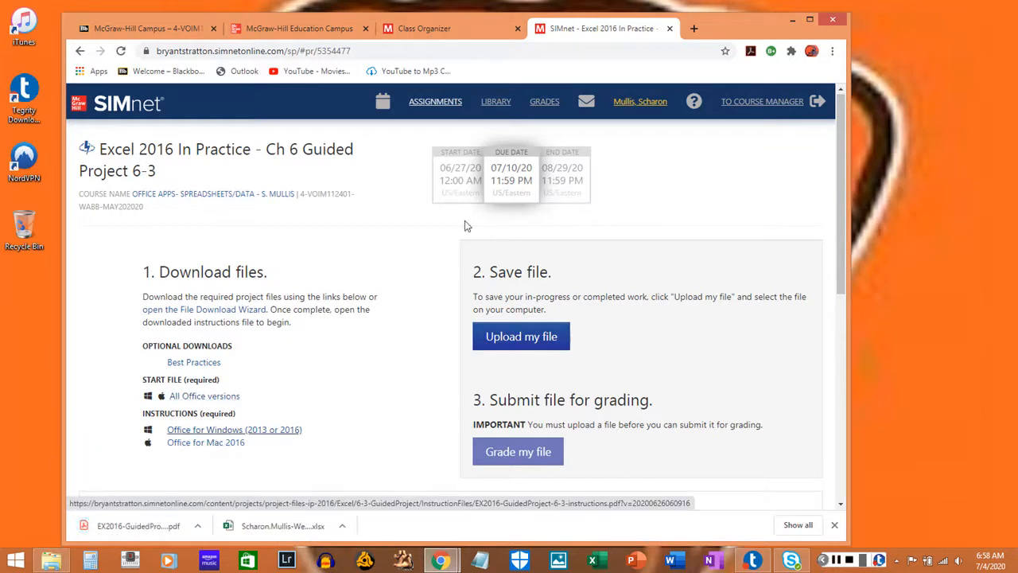
pyautogui.click(791, 21)
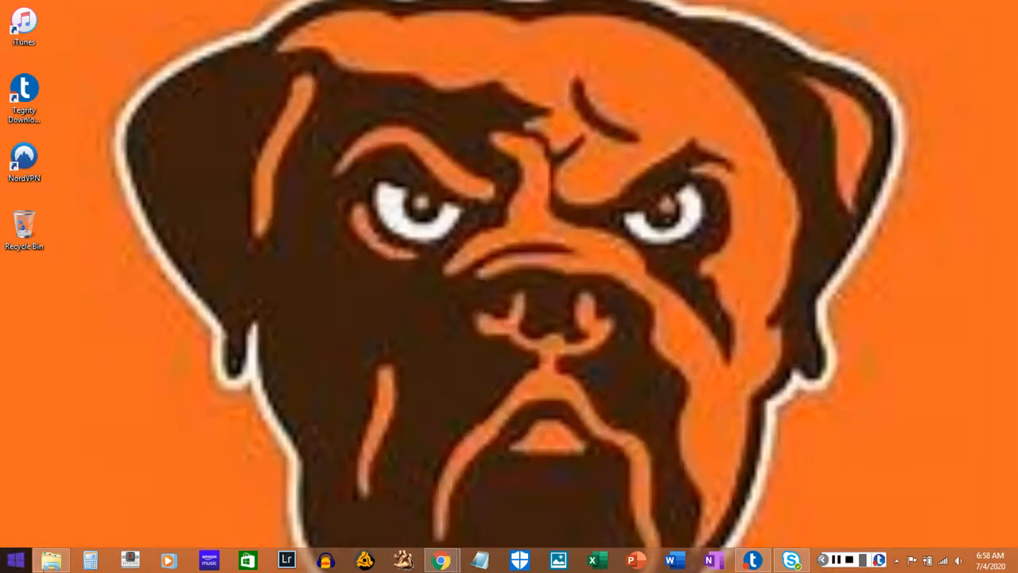
# Open the EX2016-GuidedProject-6-3-instructions PDF from the Downloads folder and return to the folder window.
pyautogui.click(50, 560)
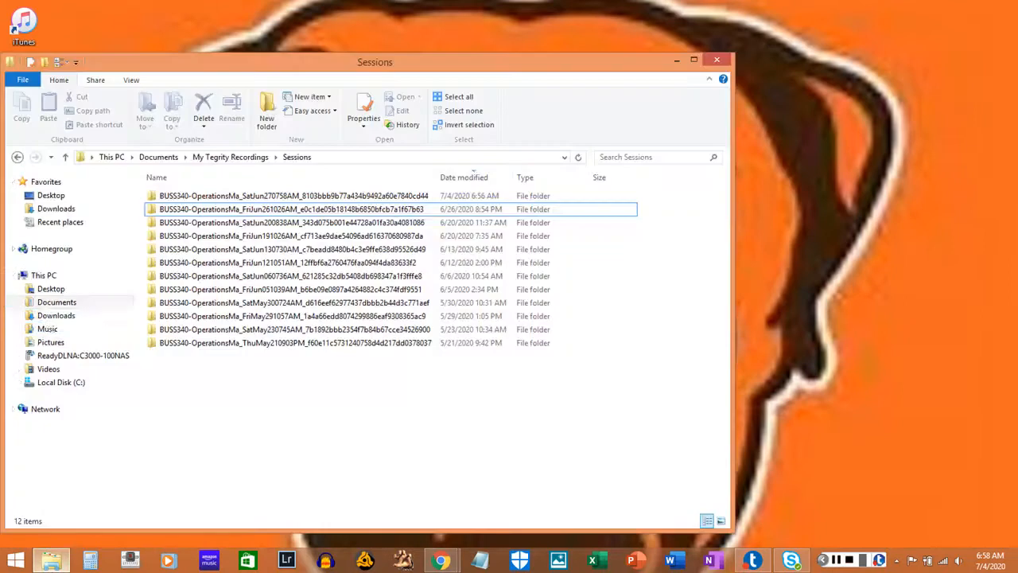
pyautogui.click(52, 319)
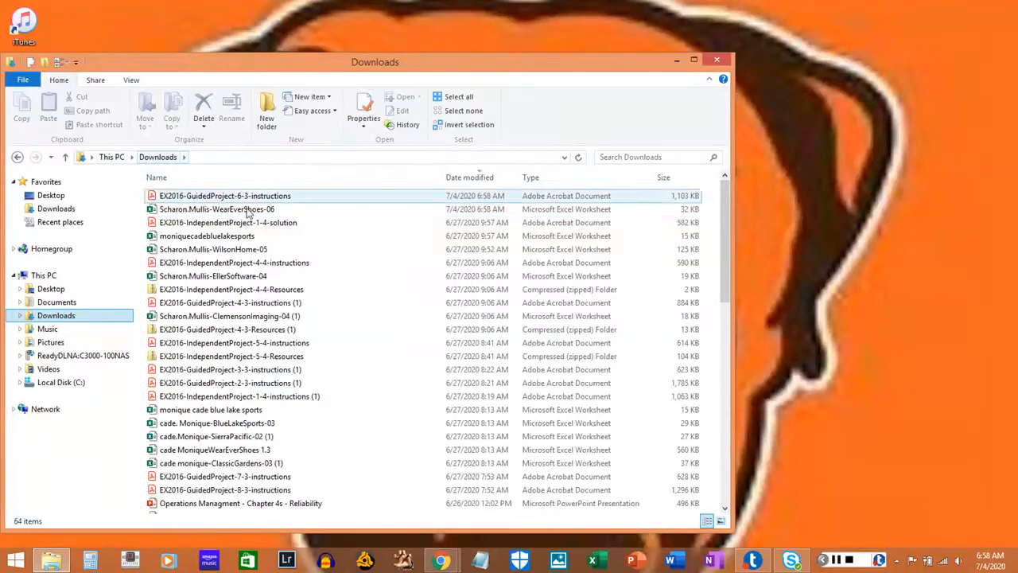
pyautogui.click(271, 211)
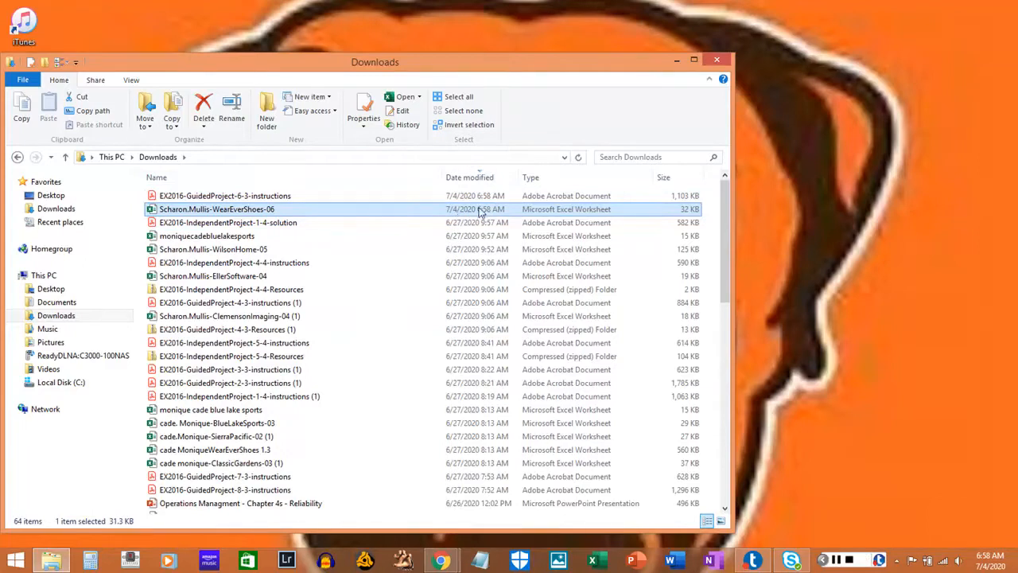
pyautogui.doubleClick(257, 197)
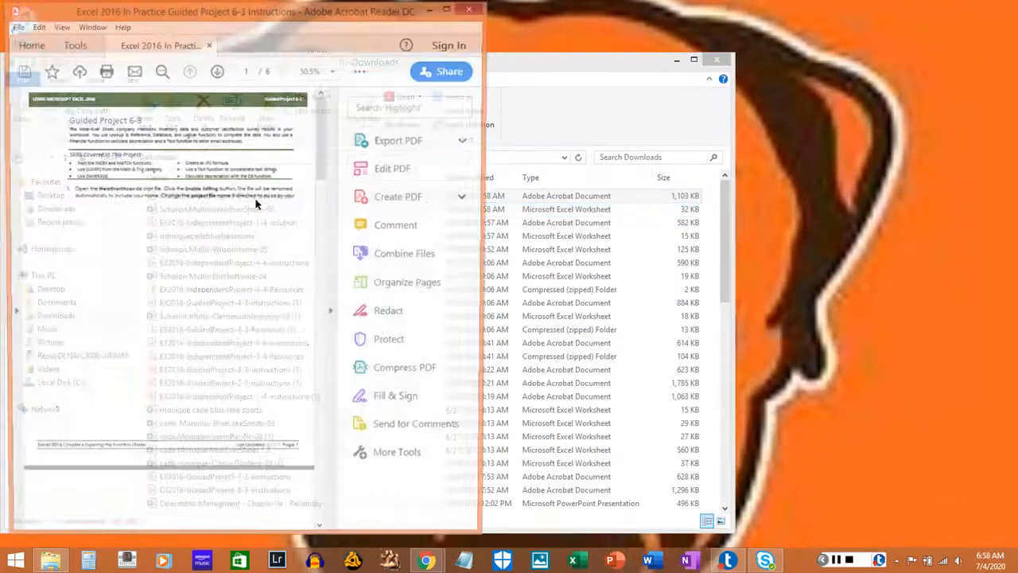
pyautogui.click(542, 103)
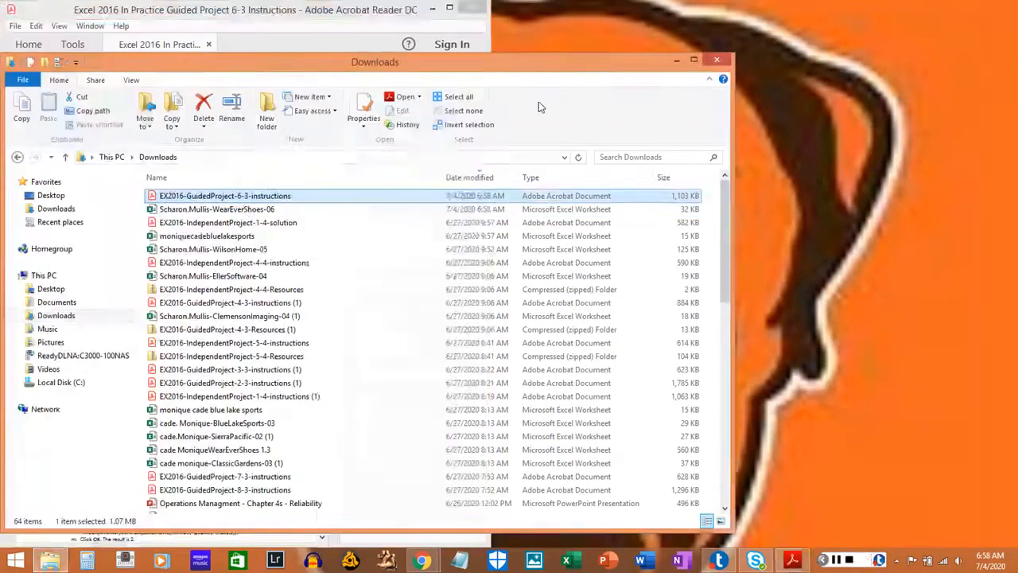
# Open the WearEverShoes-06 workbook from the Downloads folder and close the folder window.
pyautogui.doubleClick(246, 209)
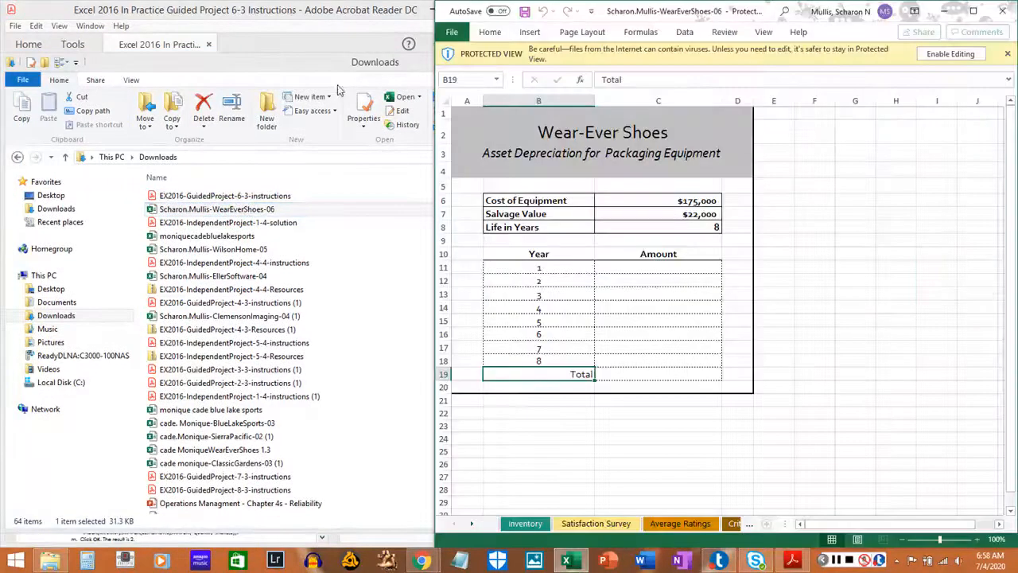
pyautogui.click(354, 68)
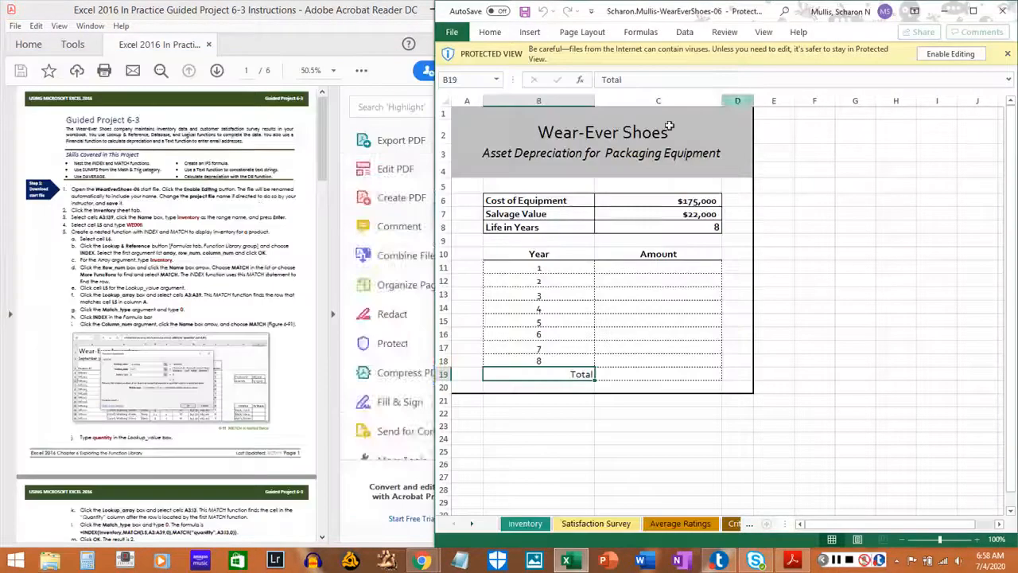
pyautogui.click(717, 60)
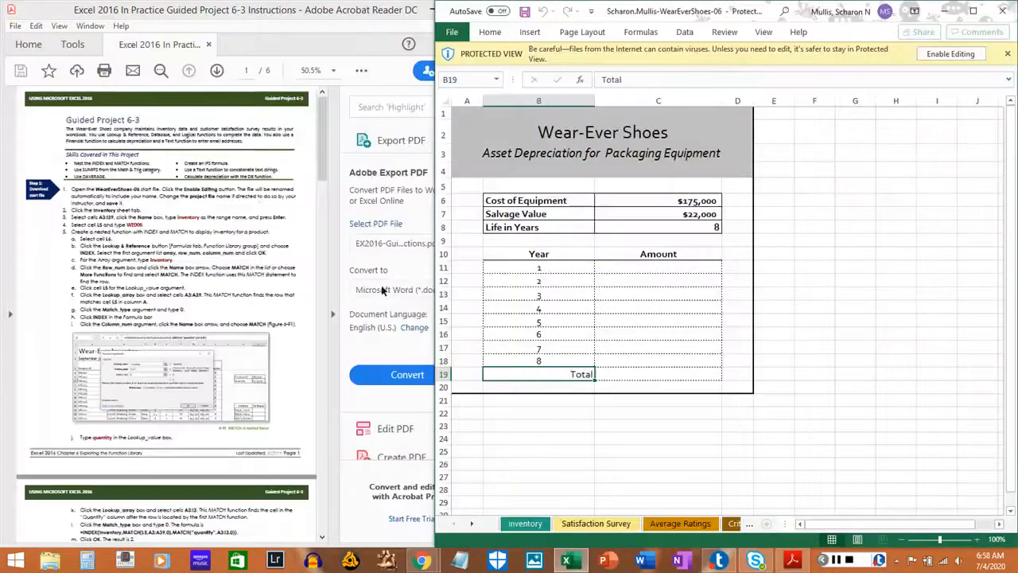
# Collapse the tools pane in the instructions PDF, and enable editing in the workbook with its window placed beside the PDF.
pyautogui.click(332, 315)
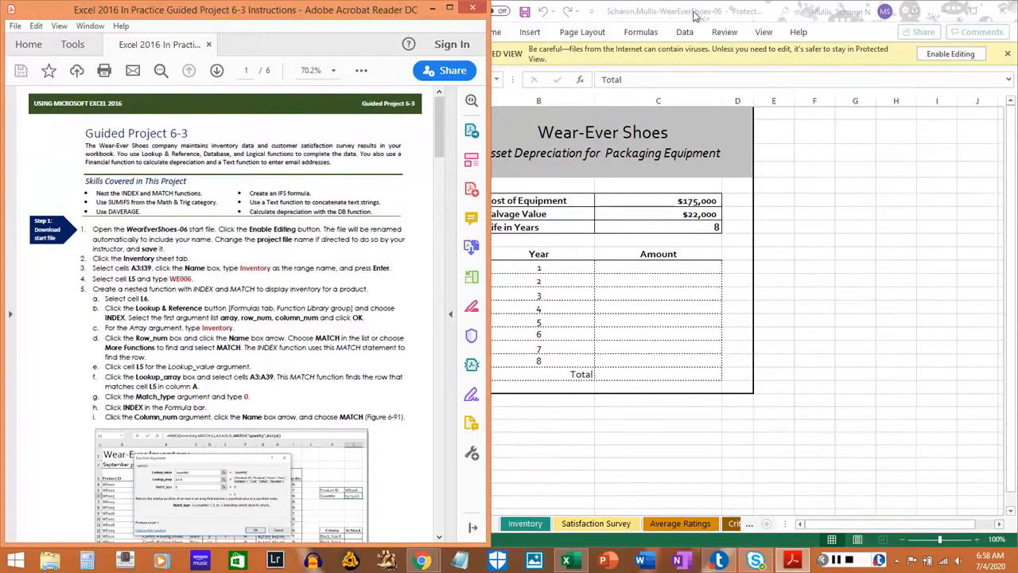
pyautogui.click(957, 61)
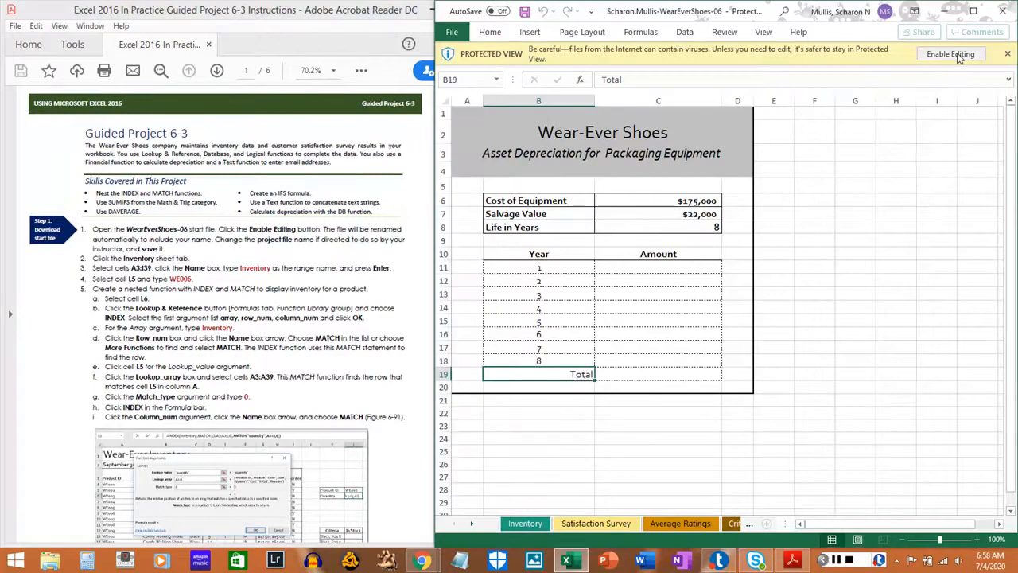
pyautogui.click(958, 58)
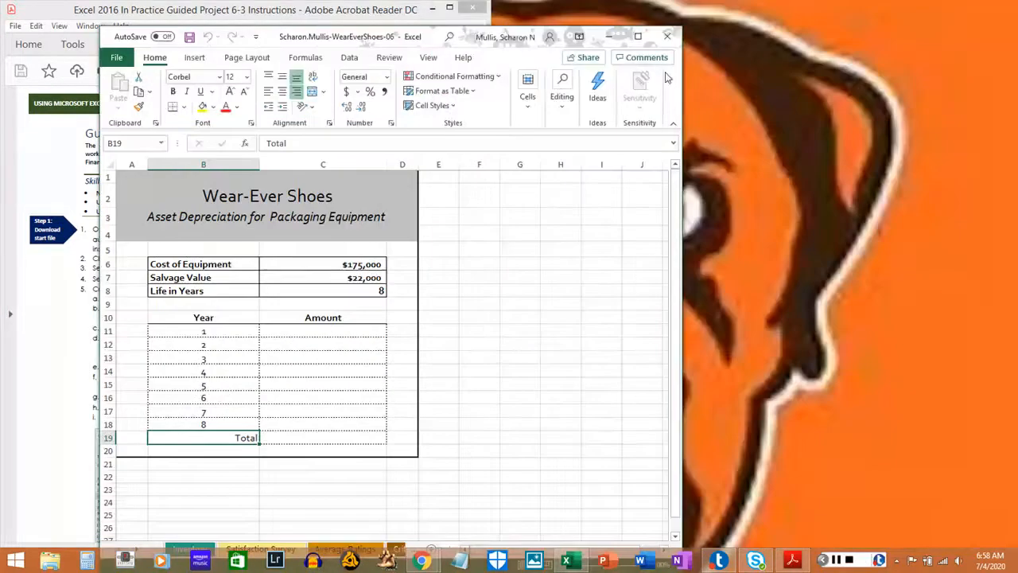
pyautogui.moveTo(480, 49); pyautogui.dragTo(790, 0)
pyautogui.click(833, 562)
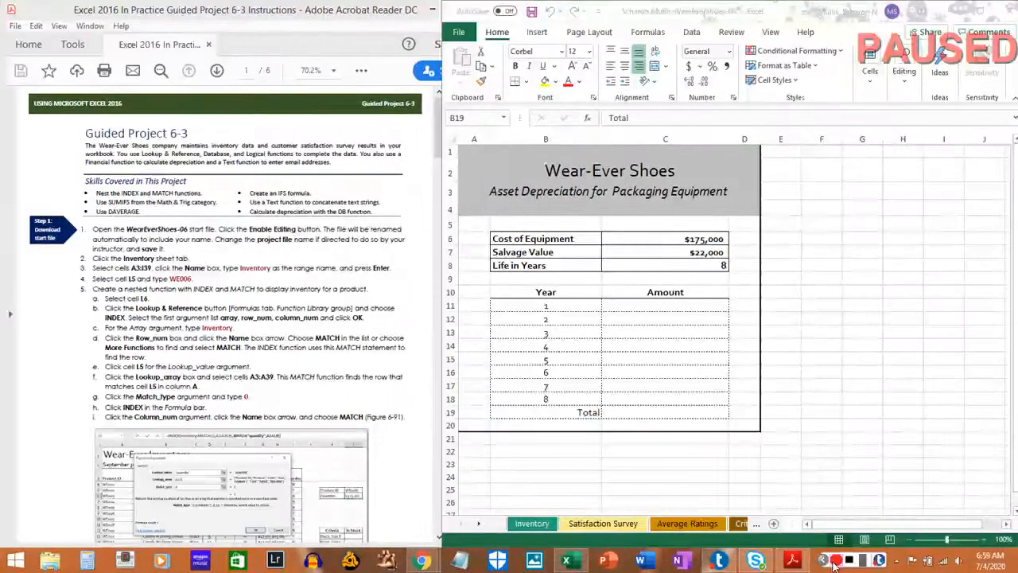
# Highlight instruction 1, about opening and saving the start file, in the PDF with the Highlight tool.
pyautogui.click(362, 71)
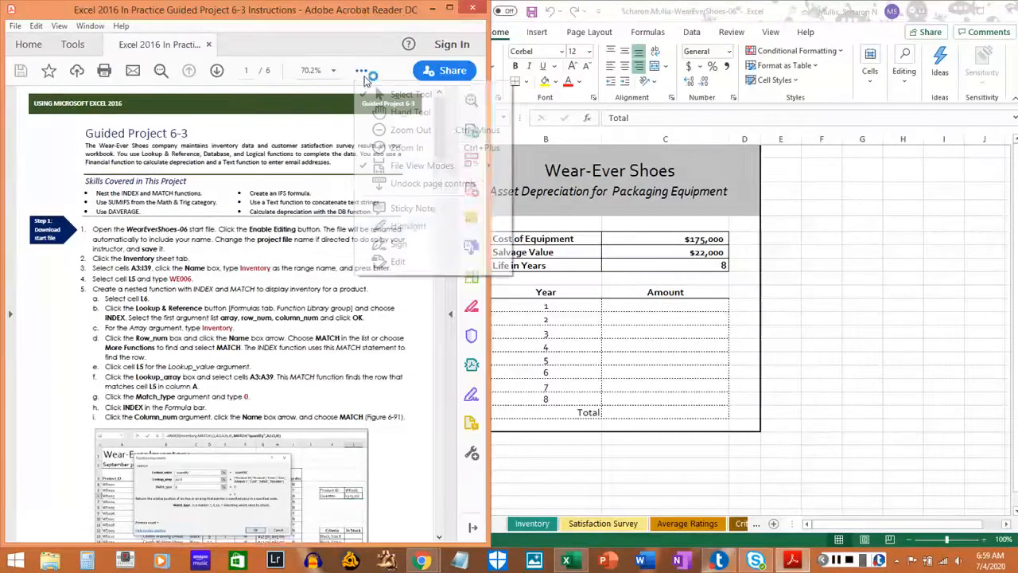
pyautogui.click(413, 232)
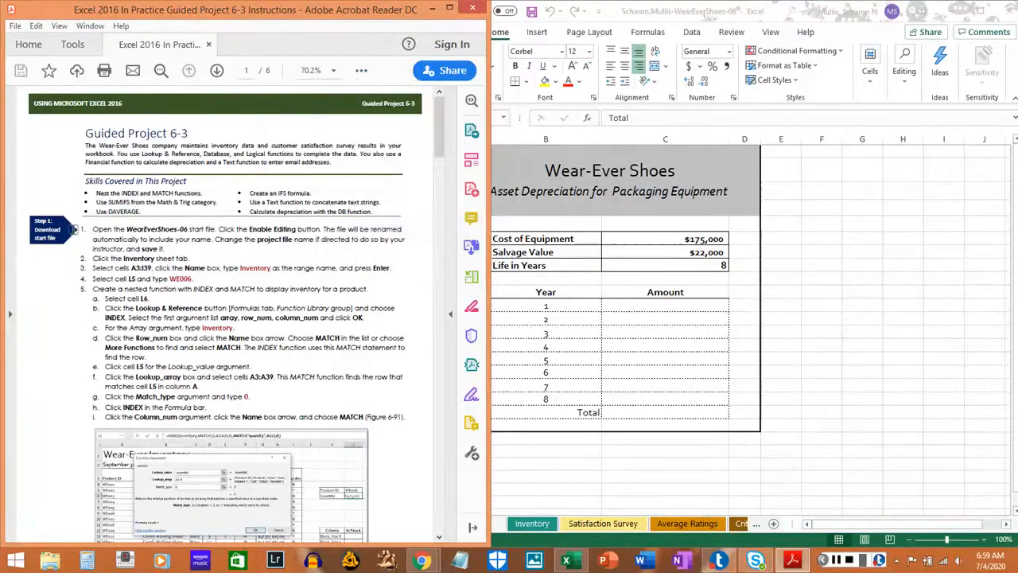
pyautogui.moveTo(89, 228); pyautogui.dragTo(169, 249)
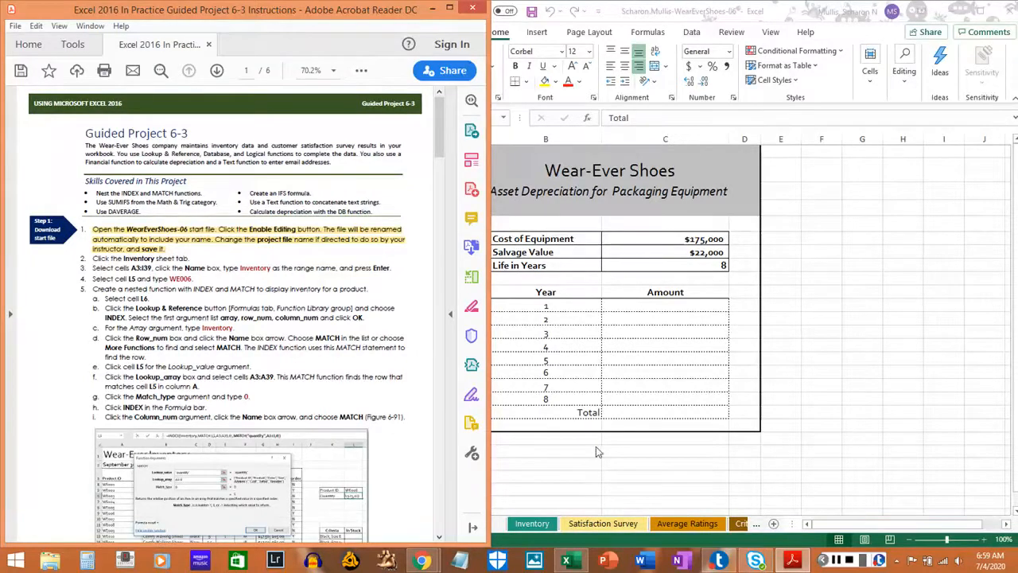
# Display the Inventory sheet in the workbook and highlight instruction 2 in the PDF.
pyautogui.click(840, 103)
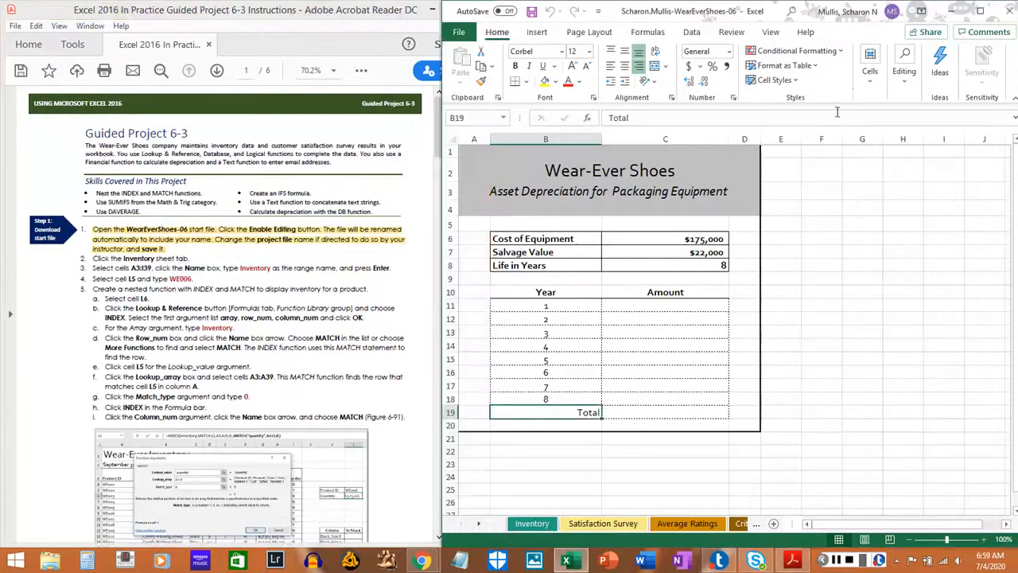
pyautogui.click(532, 524)
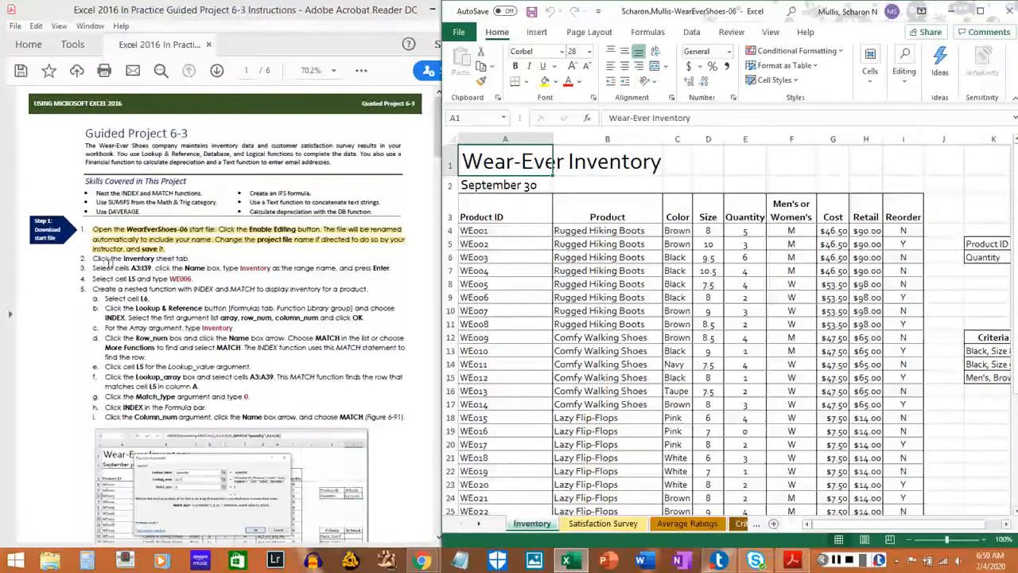
pyautogui.click(93, 260)
pyautogui.moveTo(92, 259); pyautogui.dragTo(189, 260)
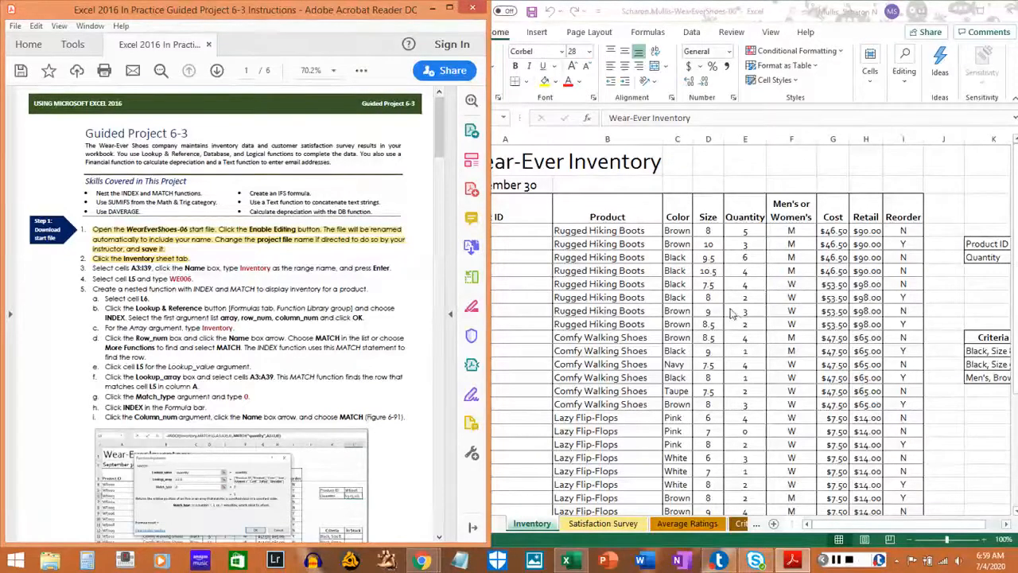
# Name the range A3:I39 on the Inventory sheet as Inventory.
pyautogui.click(561, 270)
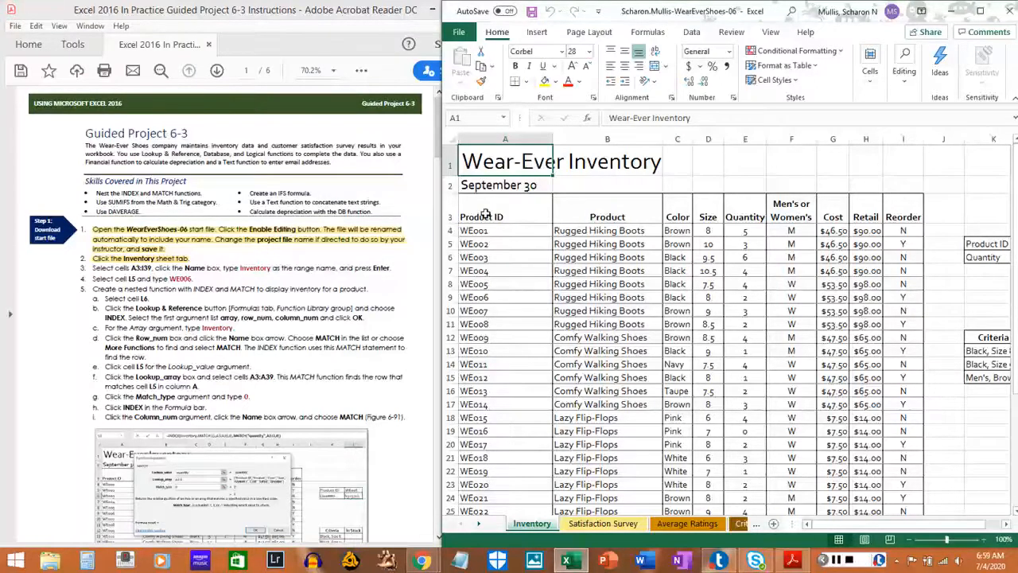
pyautogui.moveTo(484, 217); pyautogui.dragTo(895, 486)
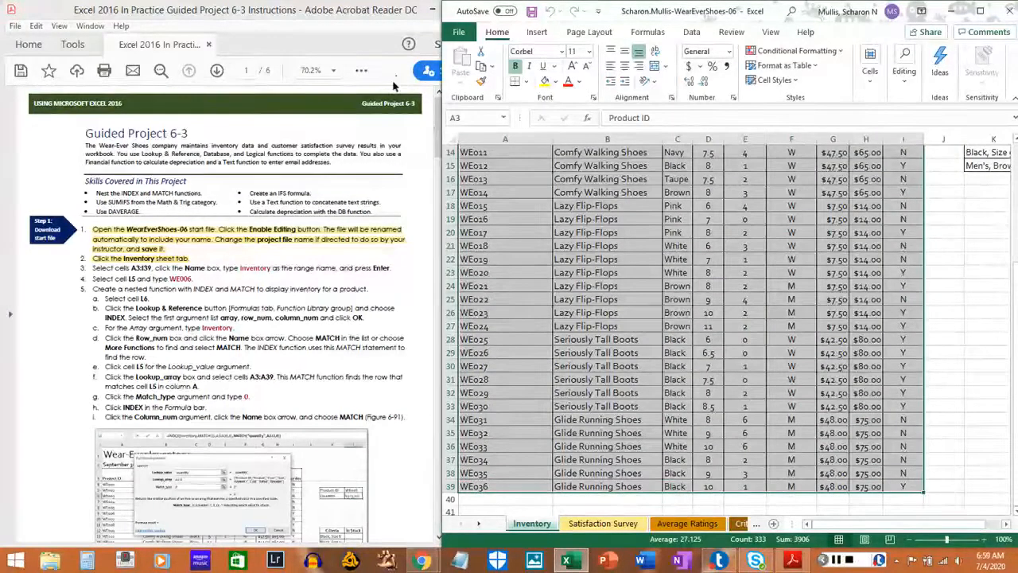
pyautogui.click(481, 118)
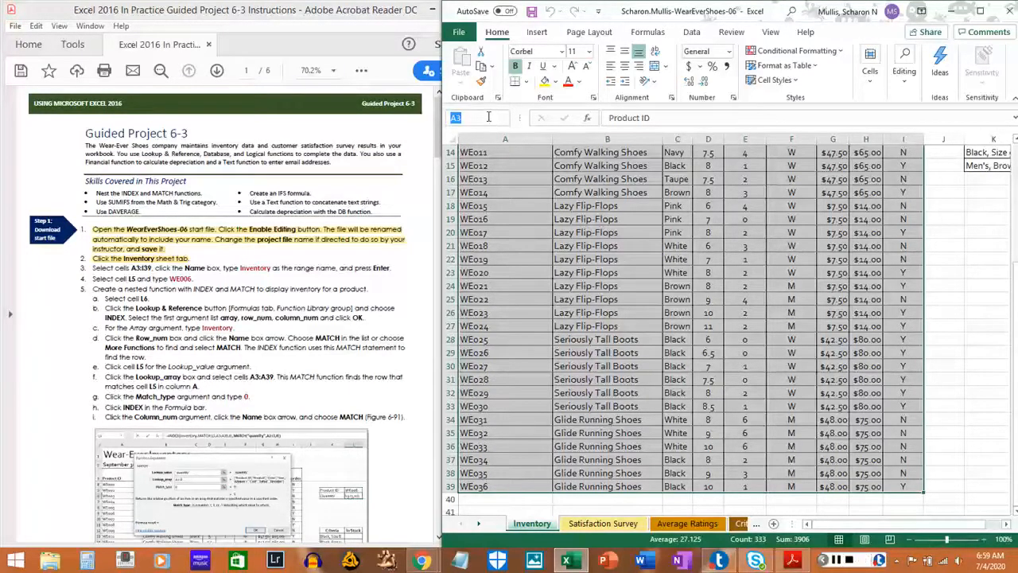
pyautogui.write('Inventory')
pyautogui.press('Return')
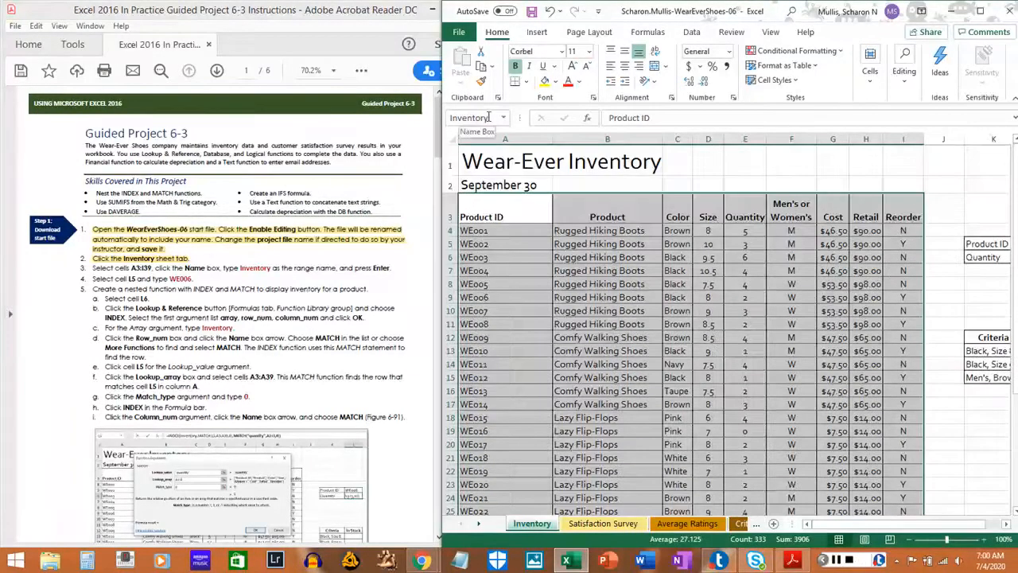
# Reselect A3:I39 on the Inventory sheet to check its range name, and highlight instruction 3 in the PDF.
pyautogui.moveTo(501, 210); pyautogui.dragTo(899, 473)
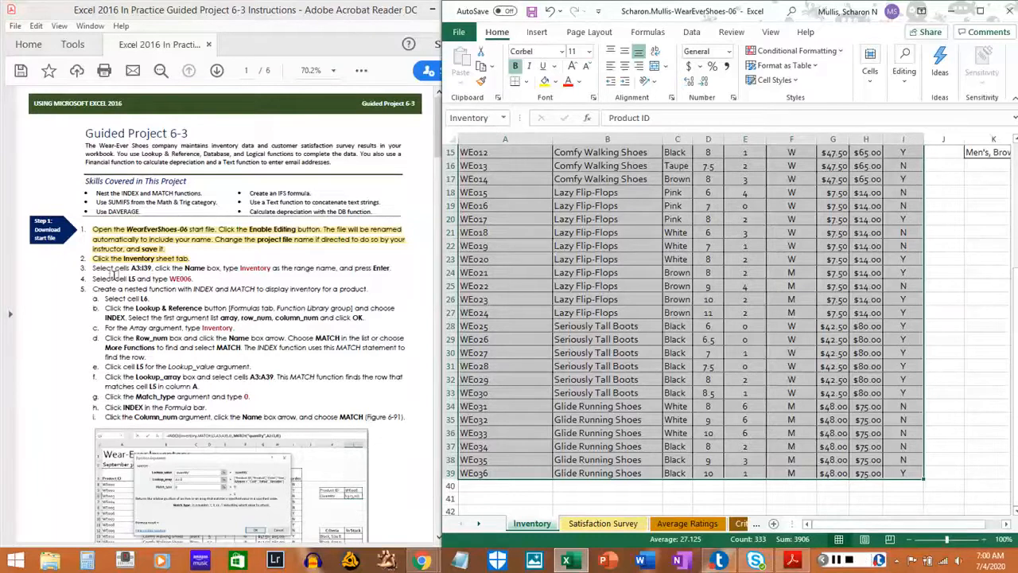
pyautogui.moveTo(92, 268); pyautogui.dragTo(395, 268)
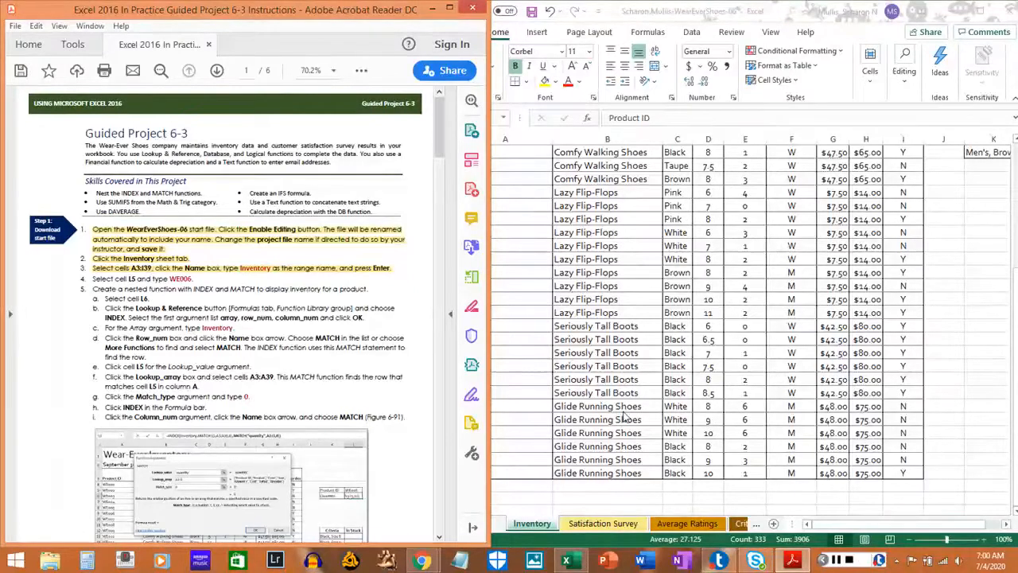
# Enter the product ID WE006 in cell L5 on the Inventory sheet.
pyautogui.click(859, 531)
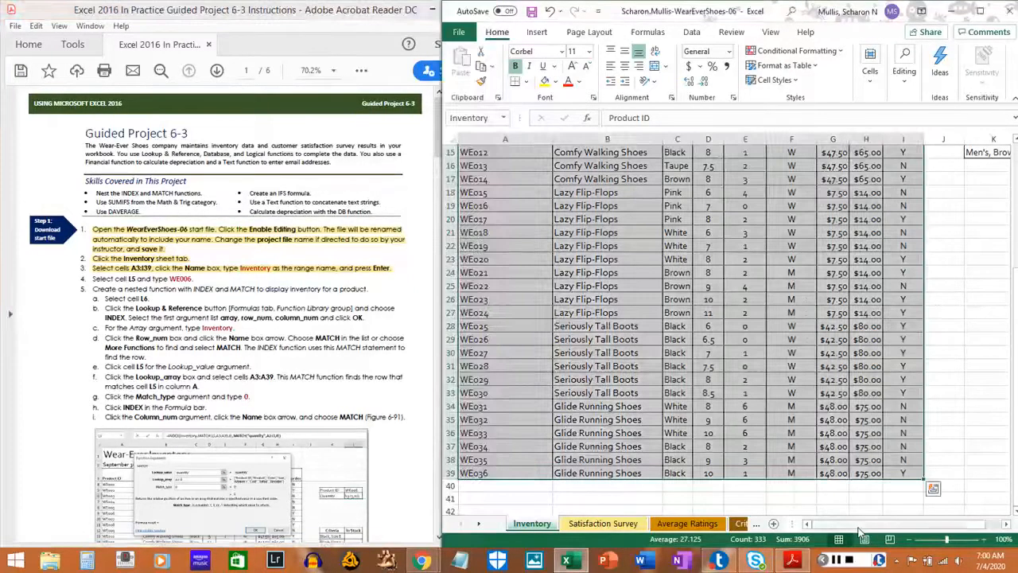
pyautogui.moveTo(859, 525); pyautogui.dragTo(899, 523)
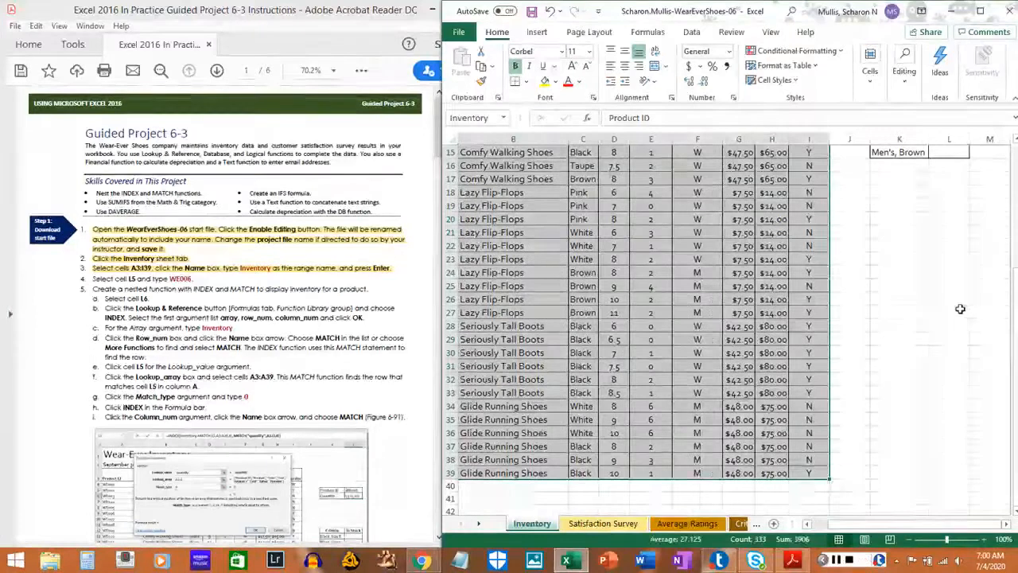
pyautogui.click(960, 308)
pyautogui.scroll(2, 946, 286)
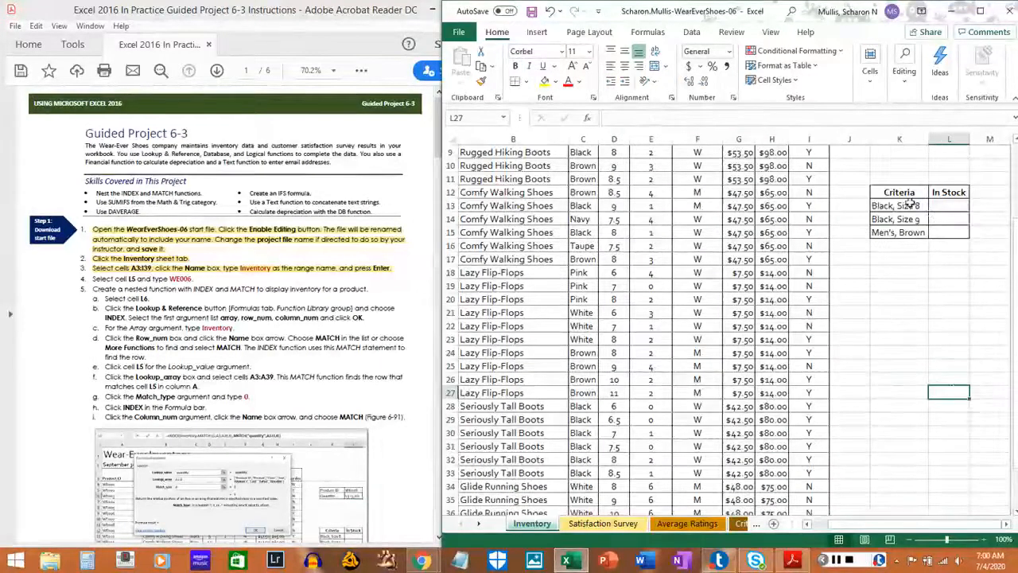
pyautogui.scroll(3, 911, 205)
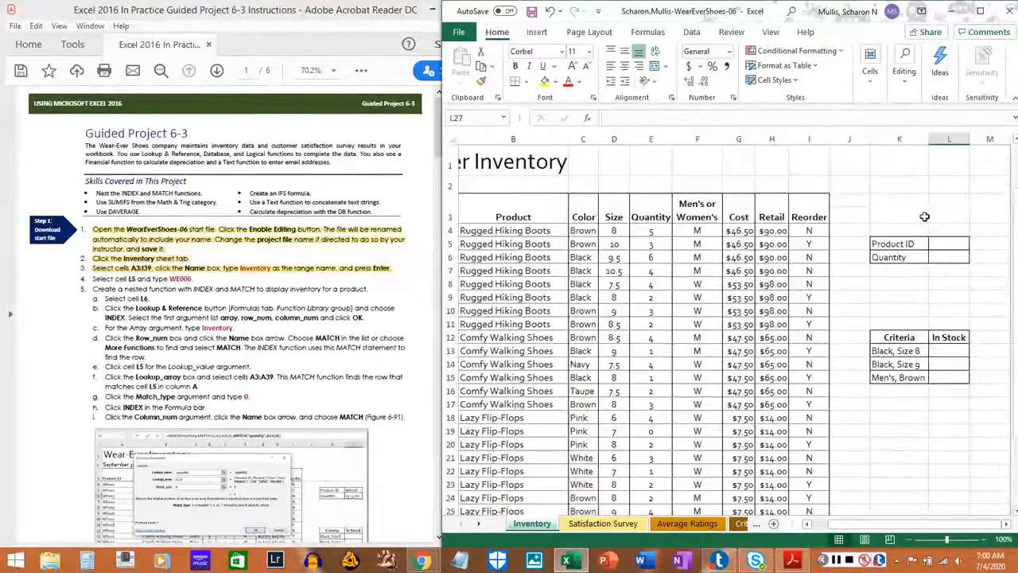
pyautogui.click(954, 256)
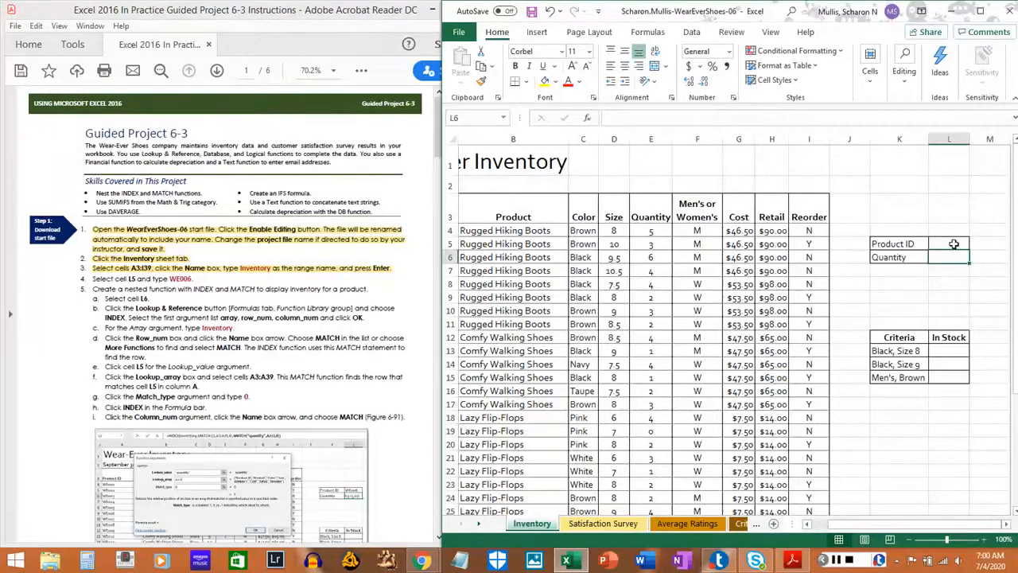
pyautogui.click(954, 244)
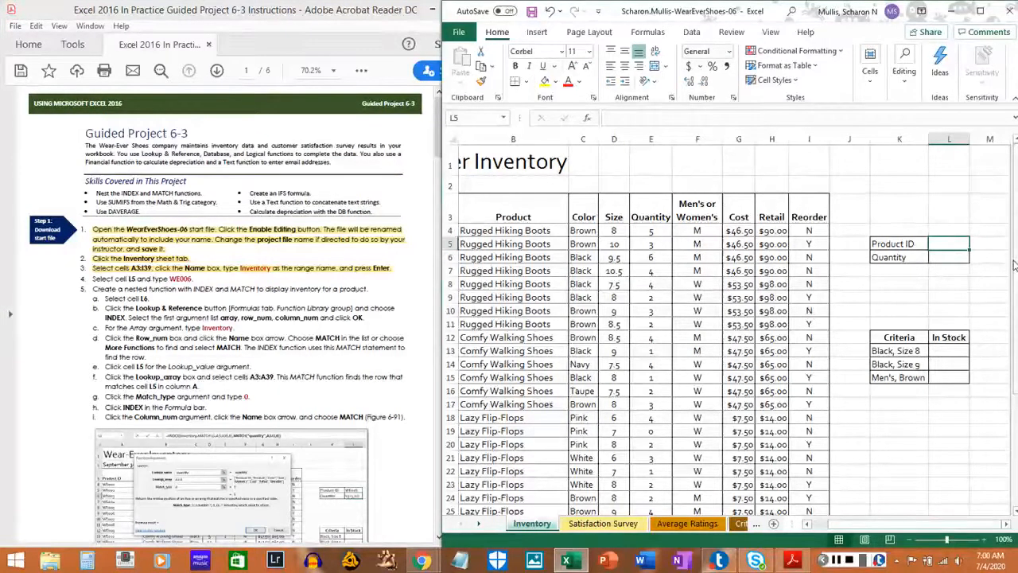
pyautogui.write('WE0')
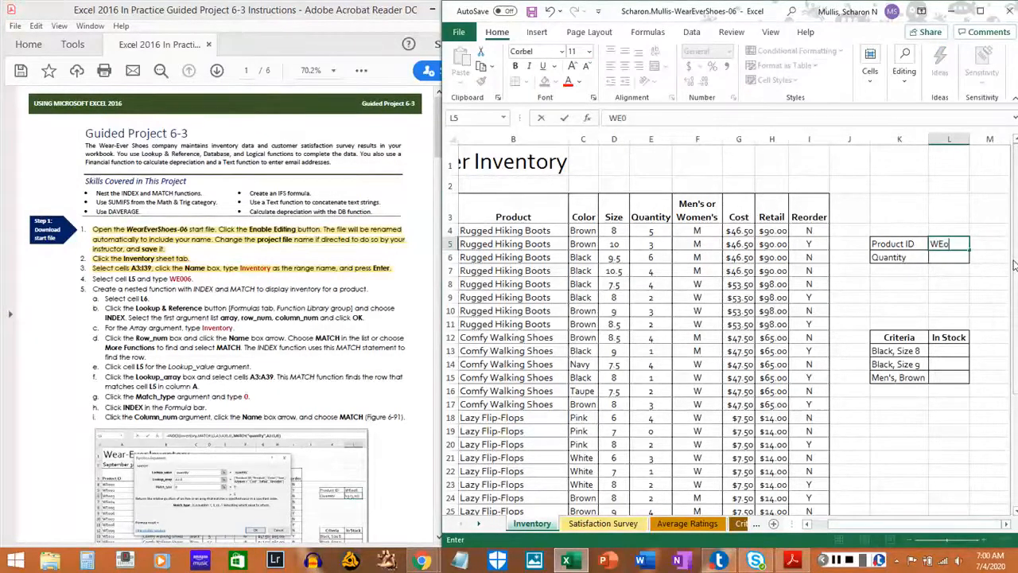
pyautogui.write('06')
pyautogui.press('BackSpace')
pyautogui.press('BackSpace')
pyautogui.press('BackSpace')
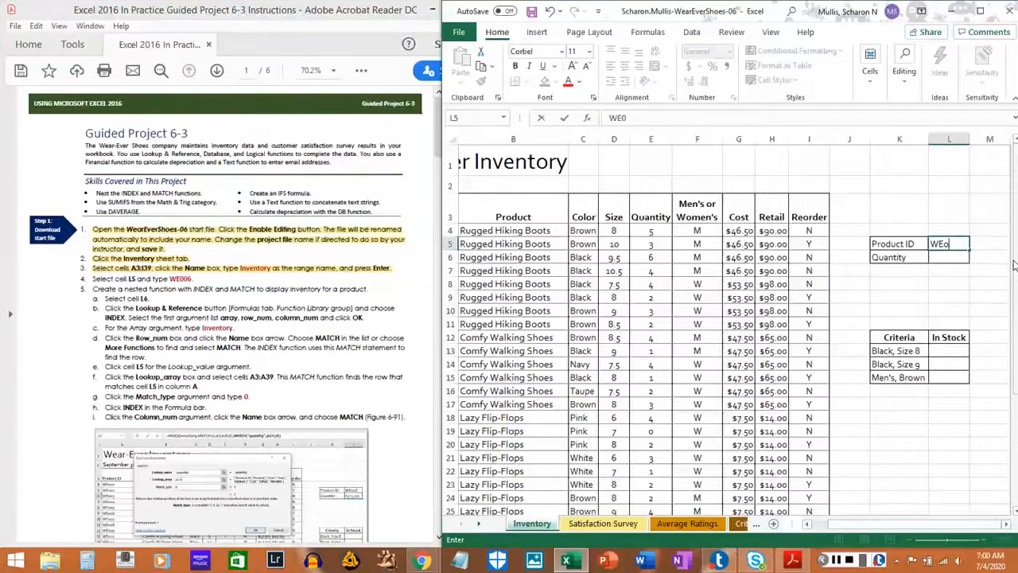
pyautogui.write('00')
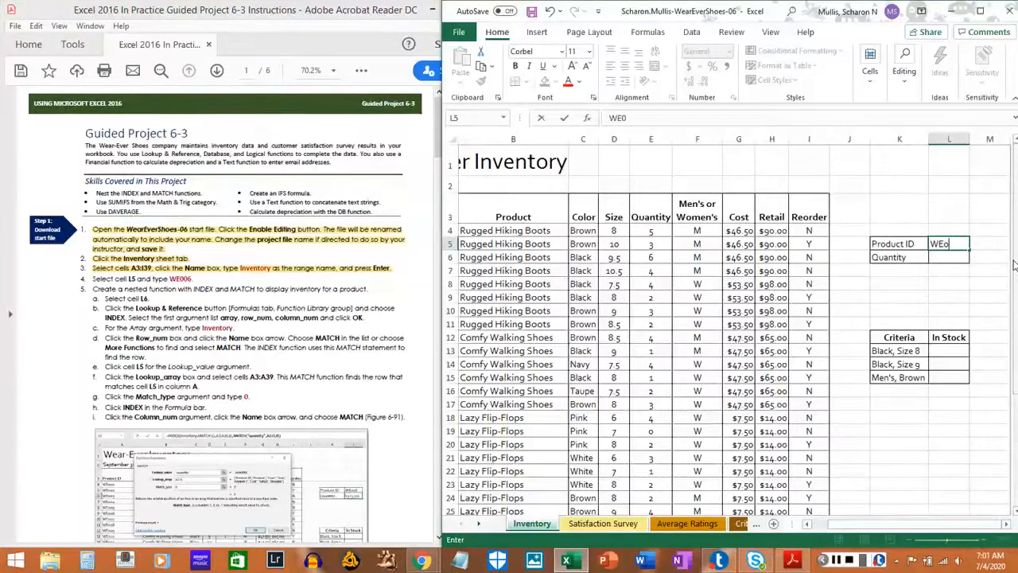
pyautogui.press('BackSpace')
pyautogui.press('BackSpace')
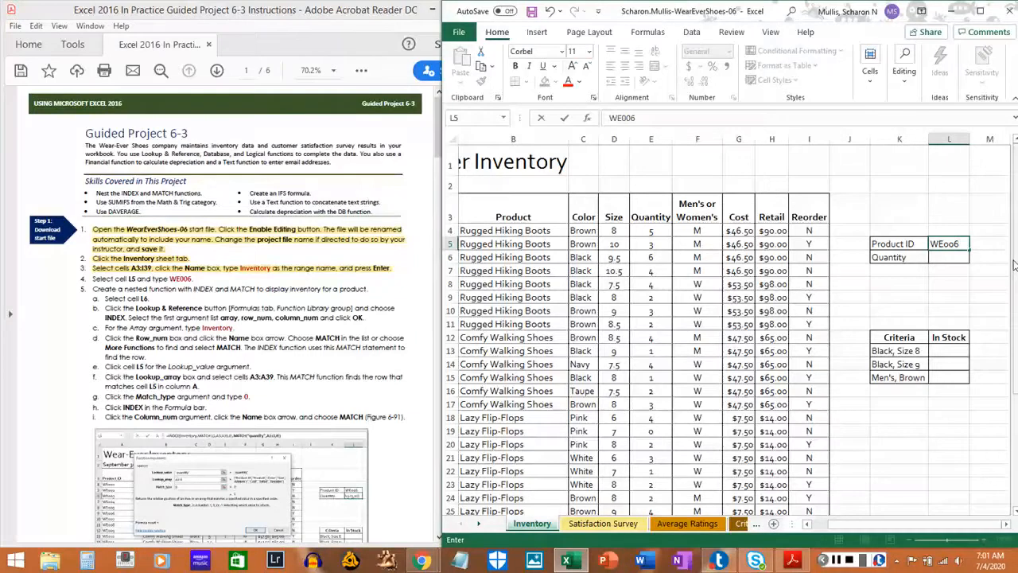
pyautogui.press('Return')
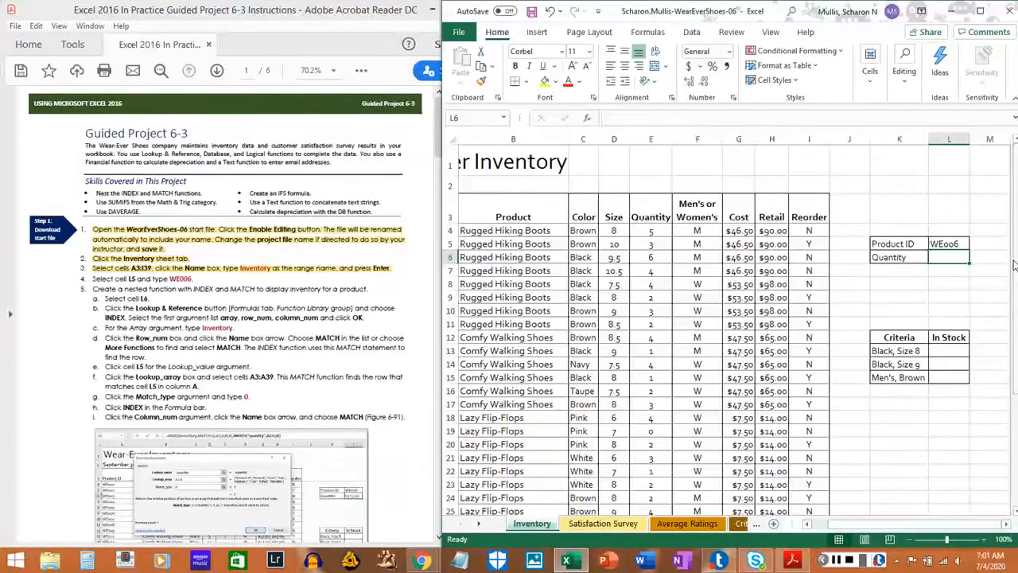
# Highlight instruction 4, about entering WE006 in cell L5, in the PDF.
pyautogui.click(92, 275)
pyautogui.moveTo(92, 278); pyautogui.dragTo(191, 280)
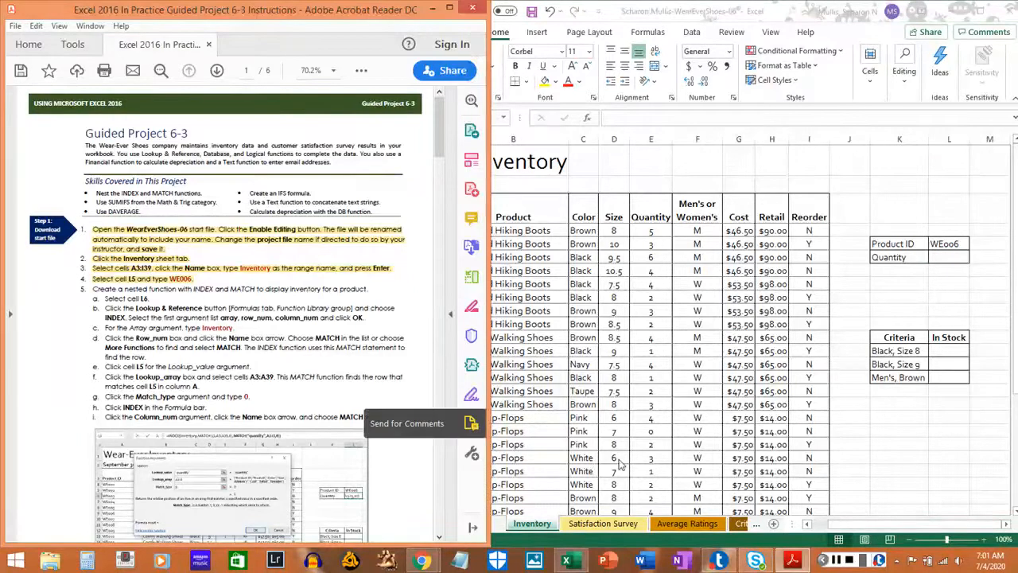
pyautogui.click(839, 561)
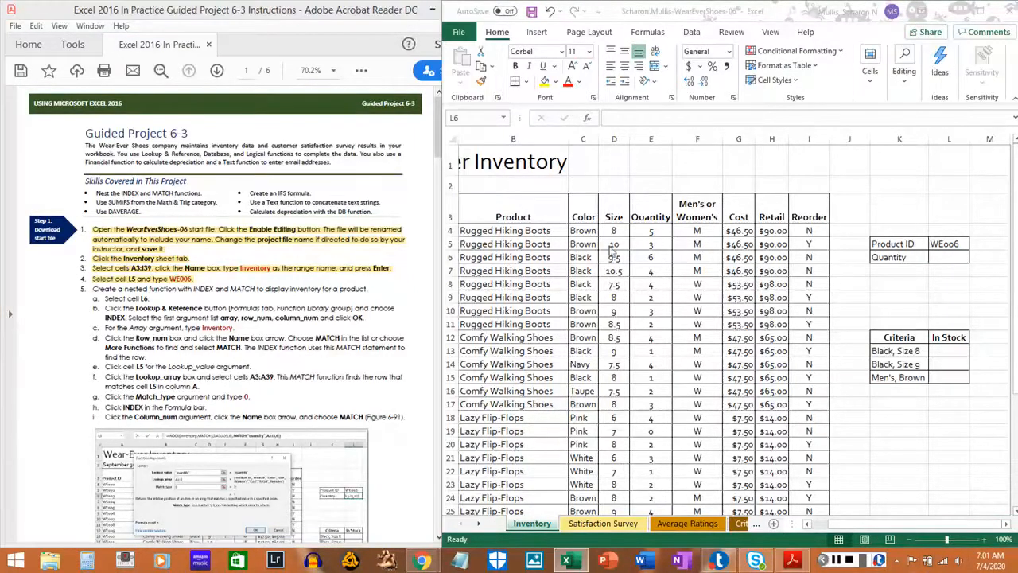
# Select cell L6 on the Inventory sheet and highlight instruction 5a in the PDF.
pyautogui.click(123, 312)
pyautogui.scroll(-2, 131, 286)
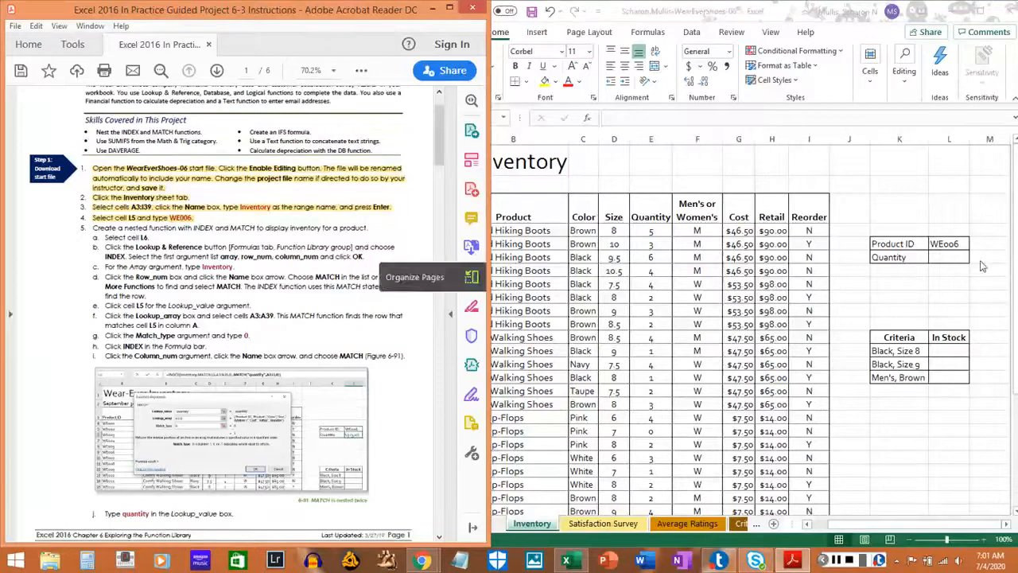
pyautogui.click(958, 259)
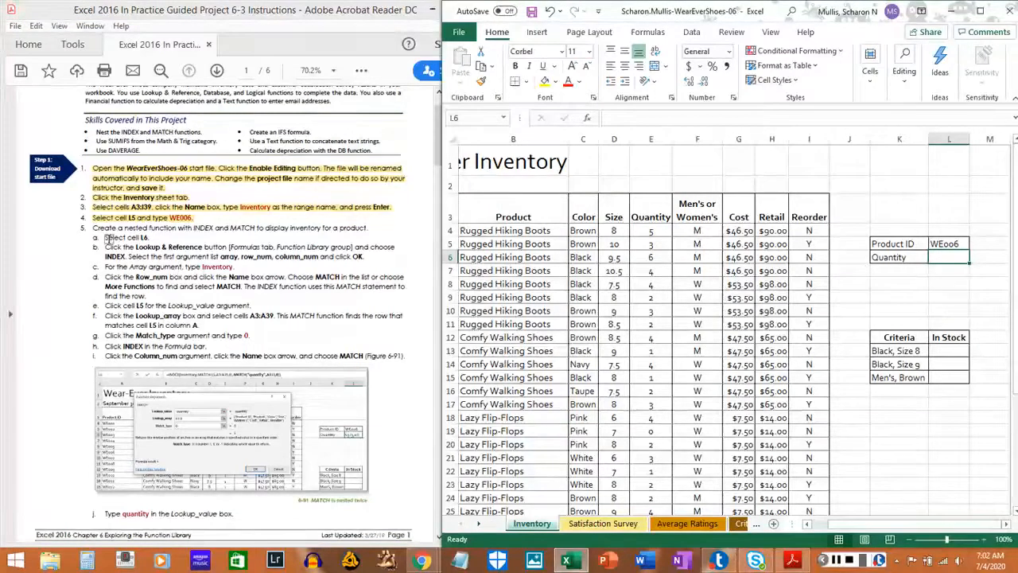
pyautogui.moveTo(103, 237); pyautogui.dragTo(148, 237)
pyautogui.click(148, 239)
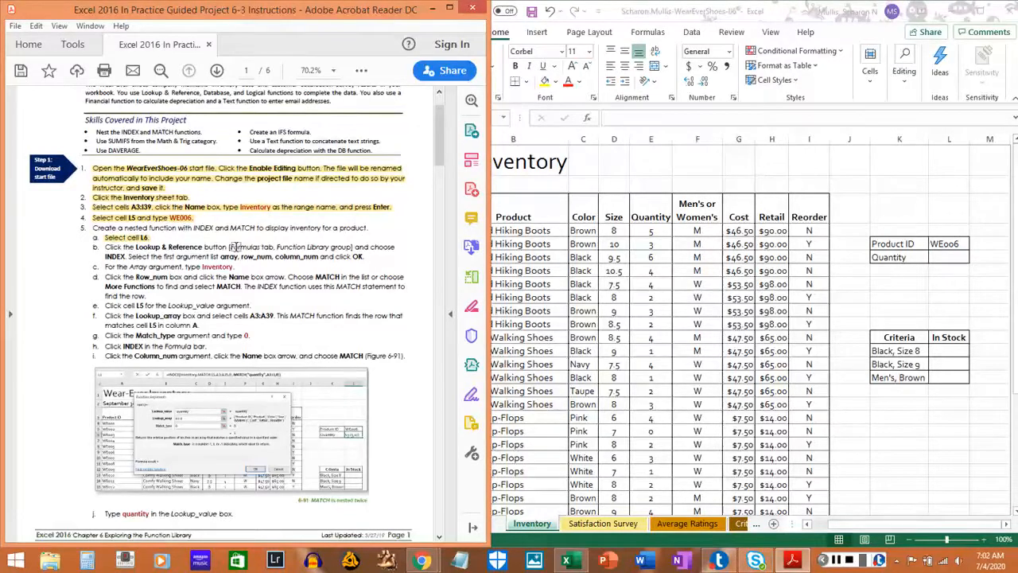
# Insert the Lookup & Reference function INDEX in cell L6 using the array,row_num,column_num argument list, and move its arguments dialog clear of L6.
pyautogui.click(644, 34)
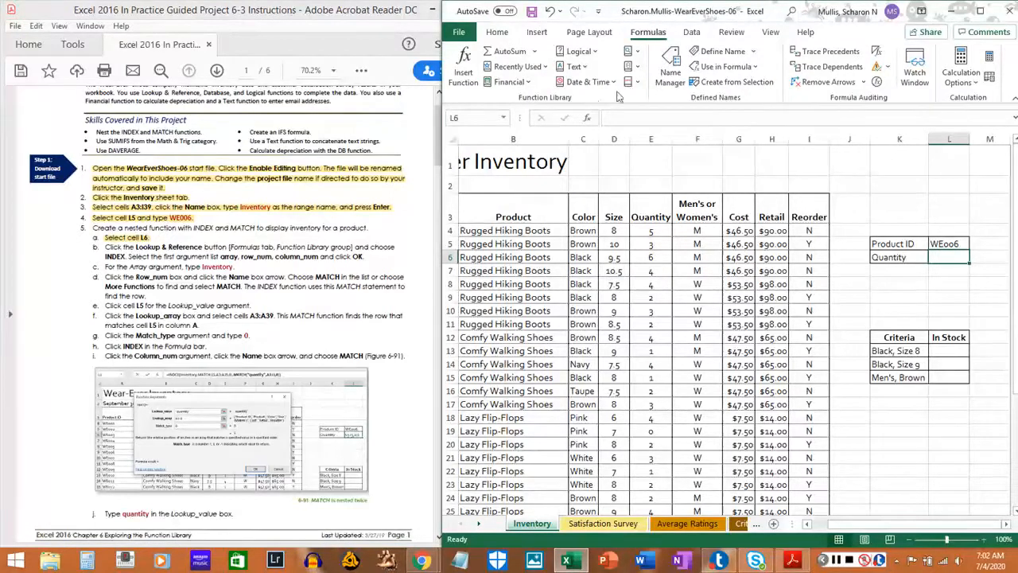
pyautogui.click(637, 54)
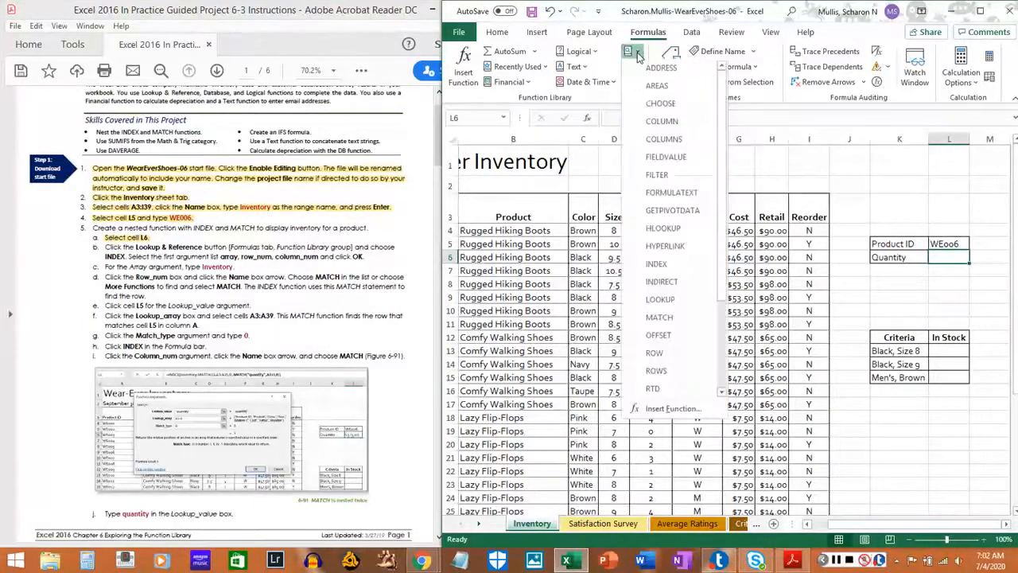
pyautogui.click(660, 266)
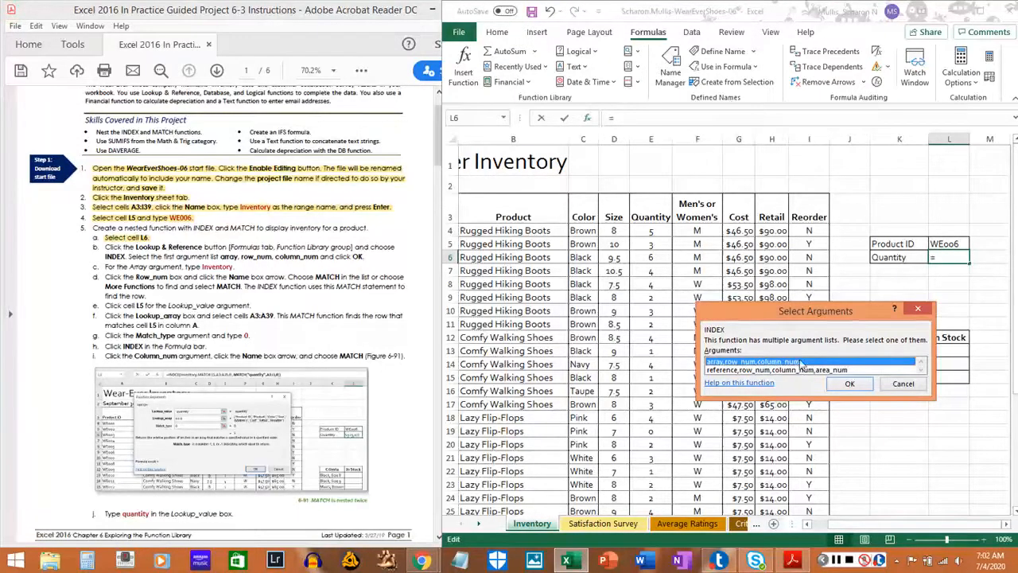
pyautogui.click(855, 384)
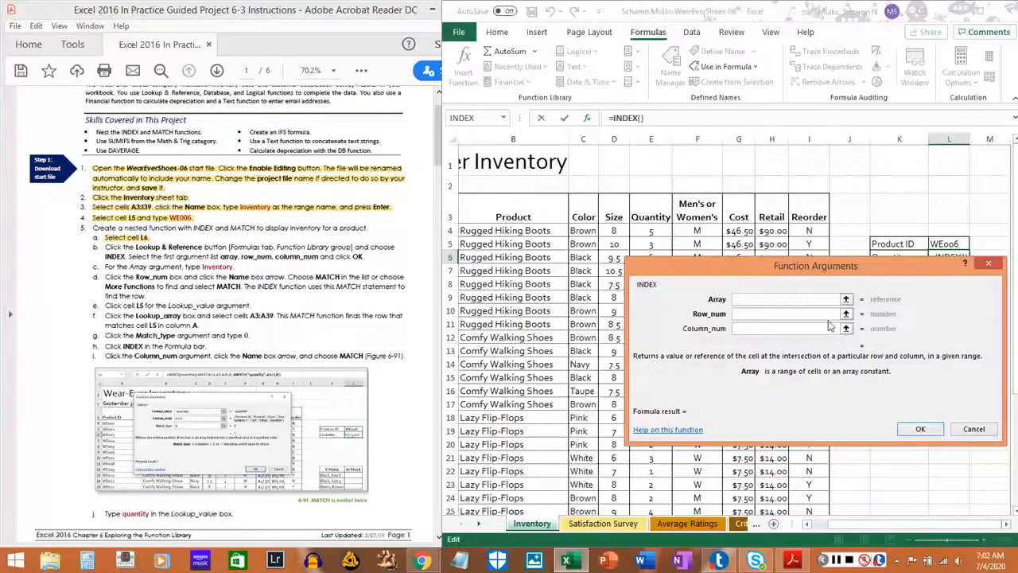
pyautogui.moveTo(822, 276); pyautogui.dragTo(662, 178)
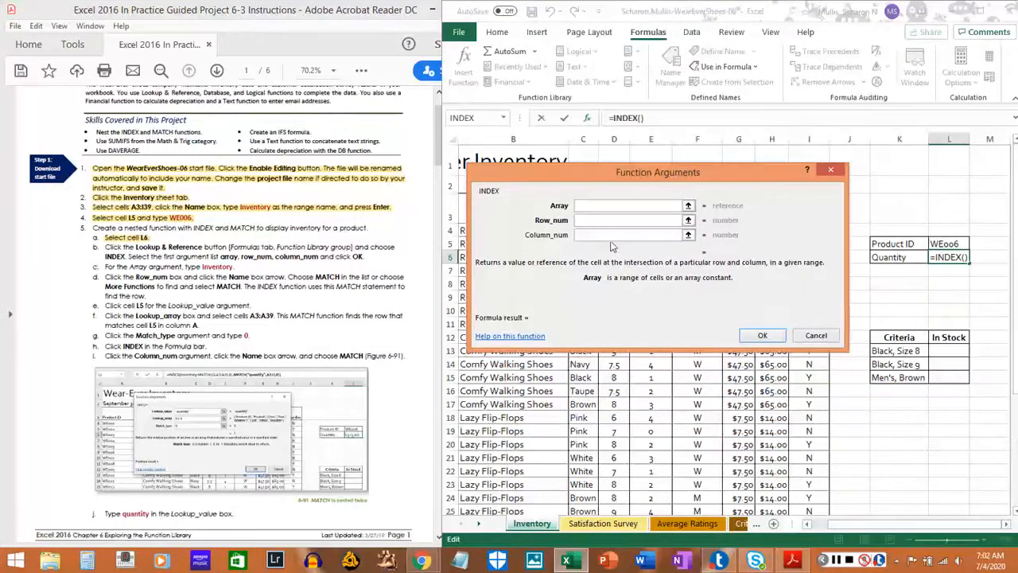
# Examine the descriptions of the Array, Row_num and Column_num arguments of the INDEX function.
pyautogui.click(595, 223)
pyautogui.click(587, 235)
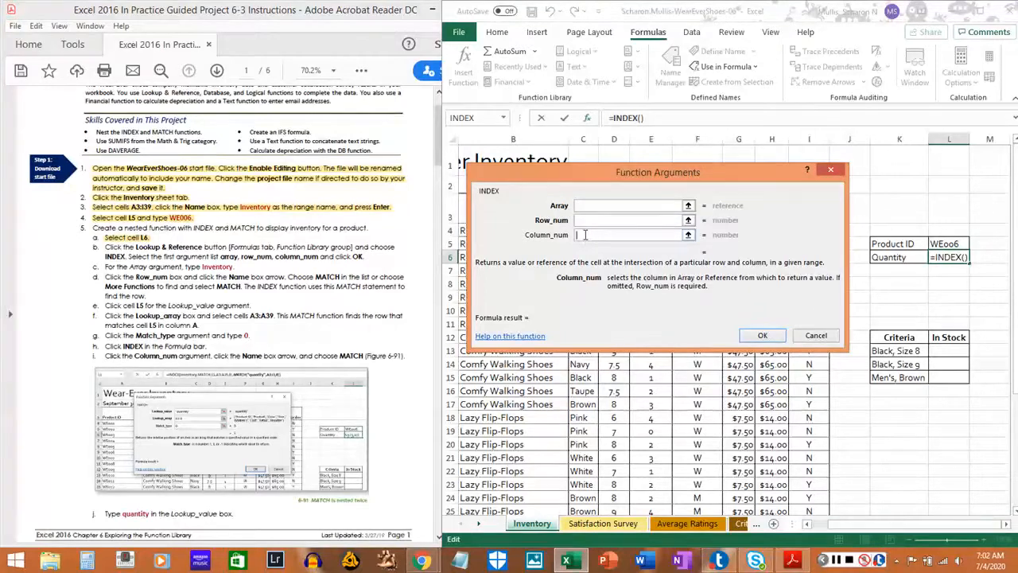
pyautogui.click(589, 219)
pyautogui.click(588, 207)
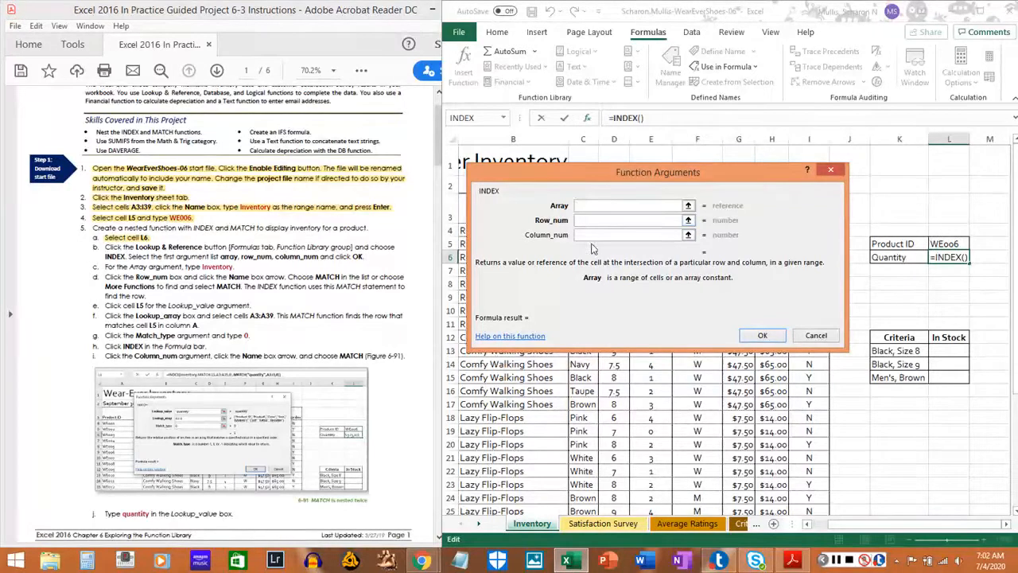
pyautogui.moveTo(592, 280); pyautogui.dragTo(615, 281)
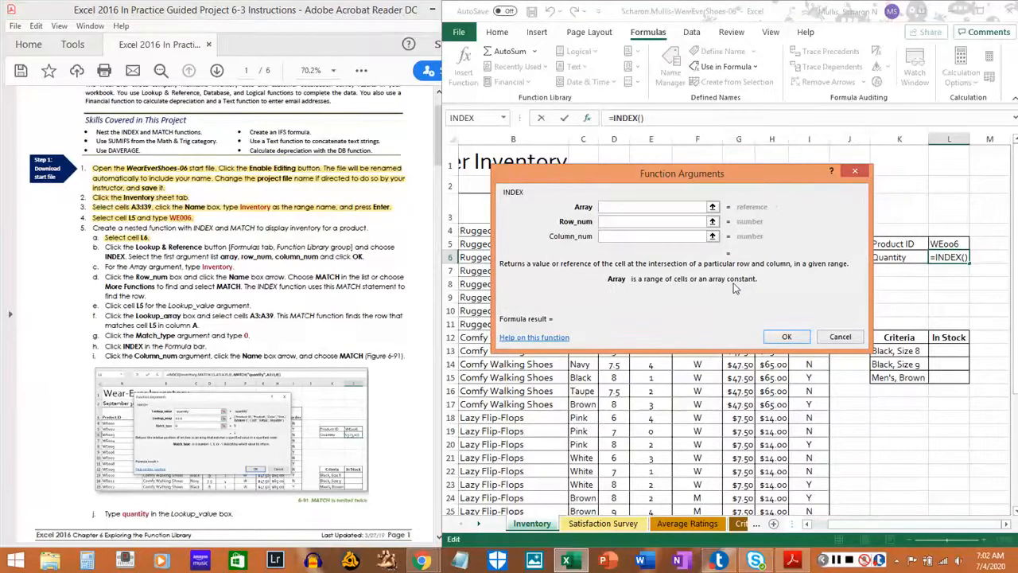
pyautogui.click(638, 225)
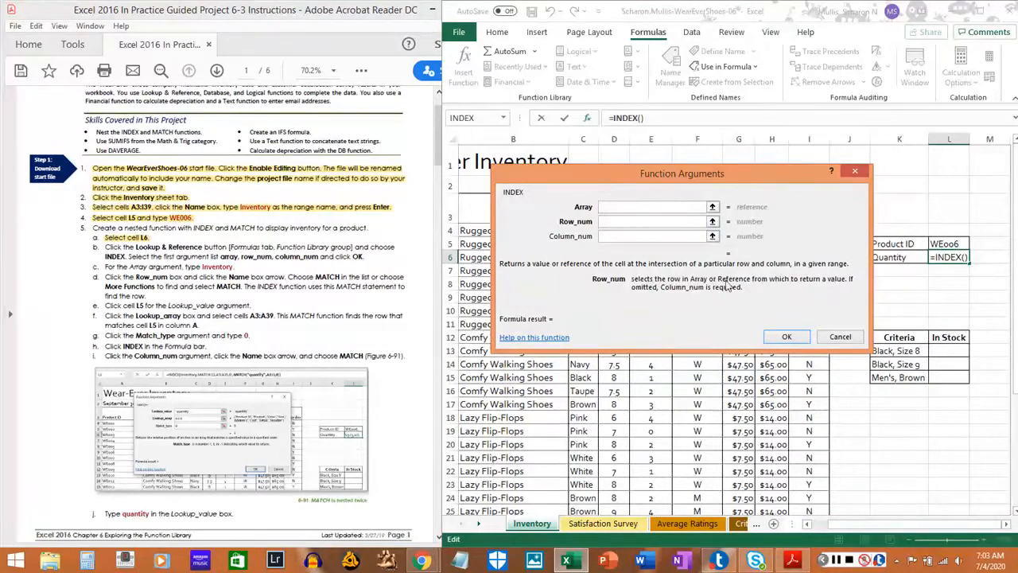
pyautogui.click(620, 236)
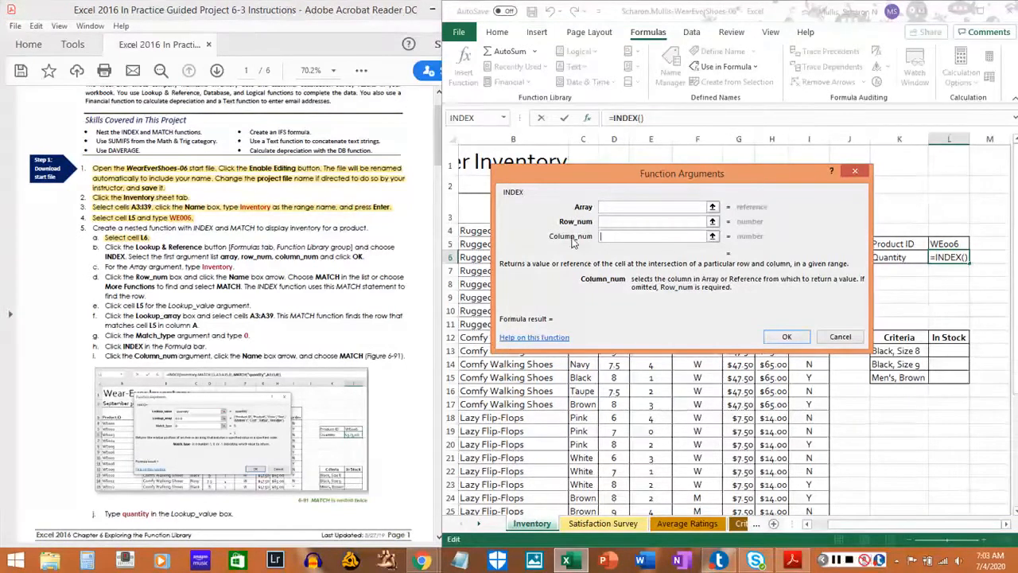
pyautogui.click(620, 223)
pyautogui.click(620, 210)
pyautogui.click(620, 223)
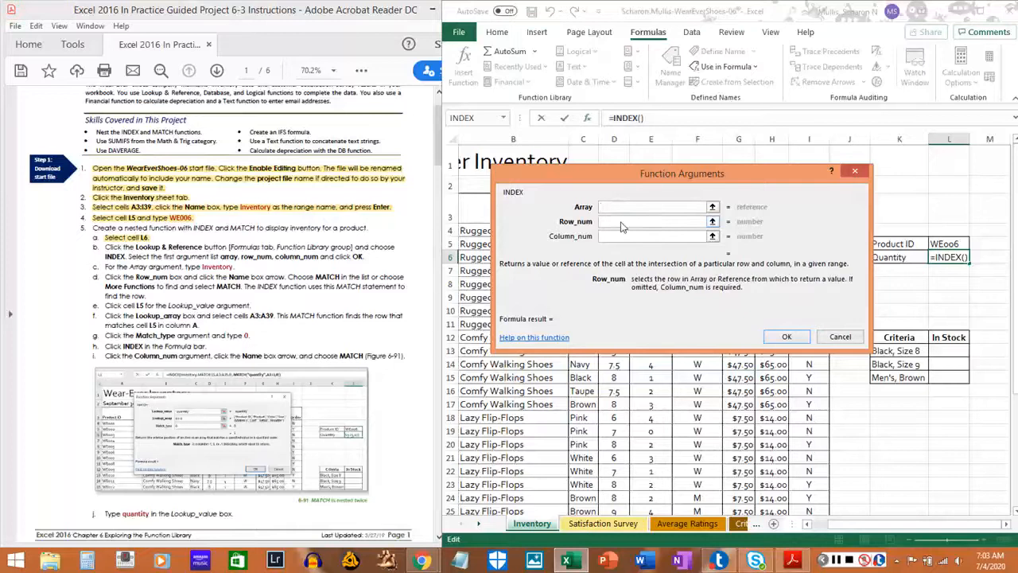
pyautogui.click(620, 234)
pyautogui.click(617, 222)
pyautogui.click(618, 208)
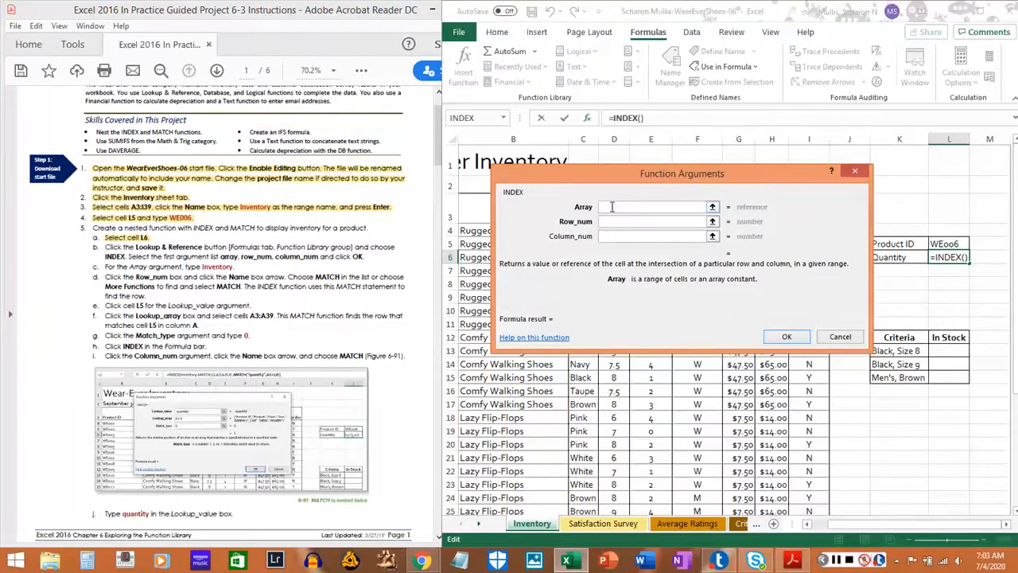
# Highlight instruction 5b, about choosing INDEX and its first argument list, in the PDF.
pyautogui.click(104, 251)
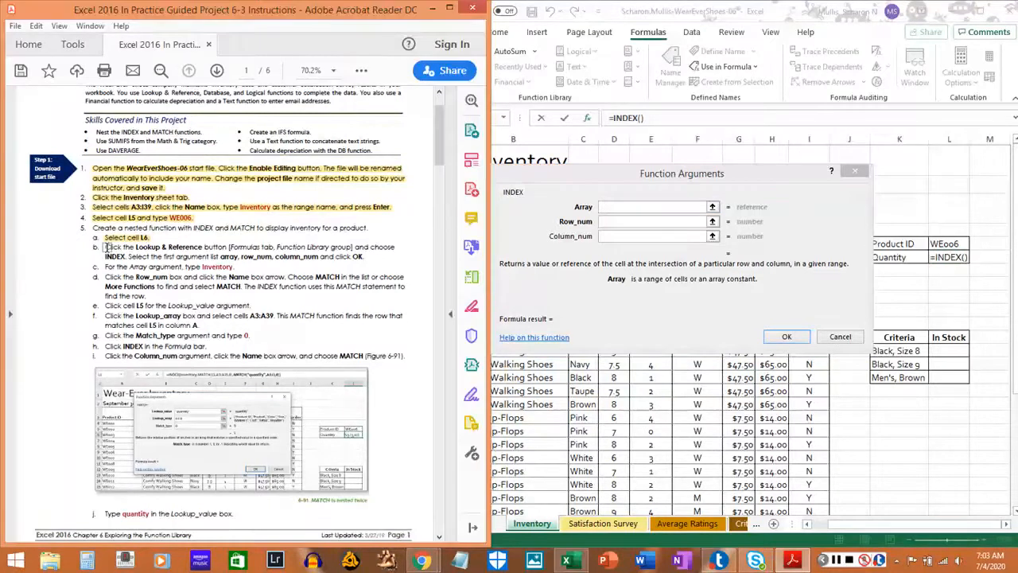
pyautogui.moveTo(104, 247); pyautogui.dragTo(368, 256)
pyautogui.click(255, 262)
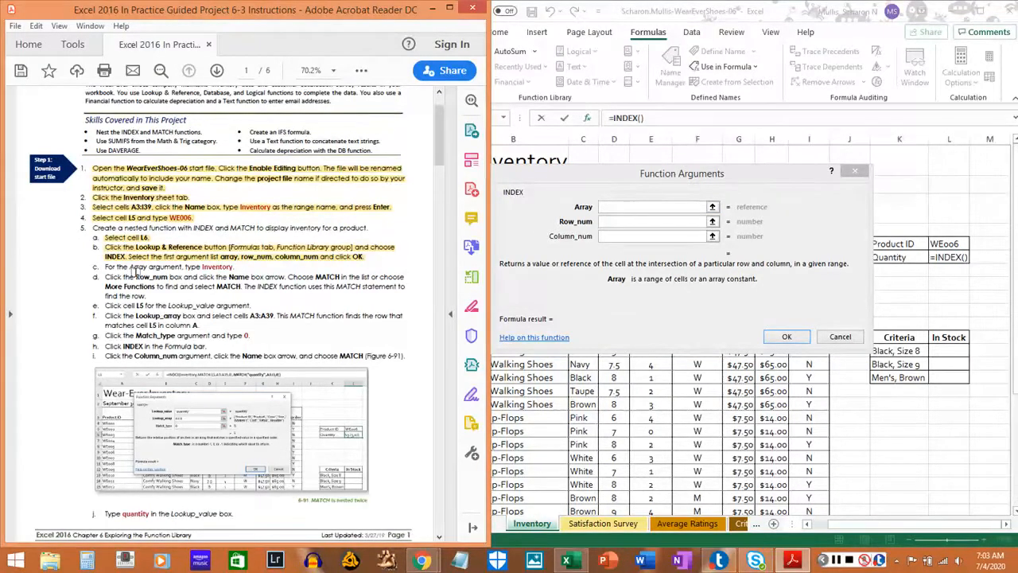
# Set the INDEX function's Array argument to Inventory and highlight instruction 5c in the PDF.
pyautogui.click(632, 205)
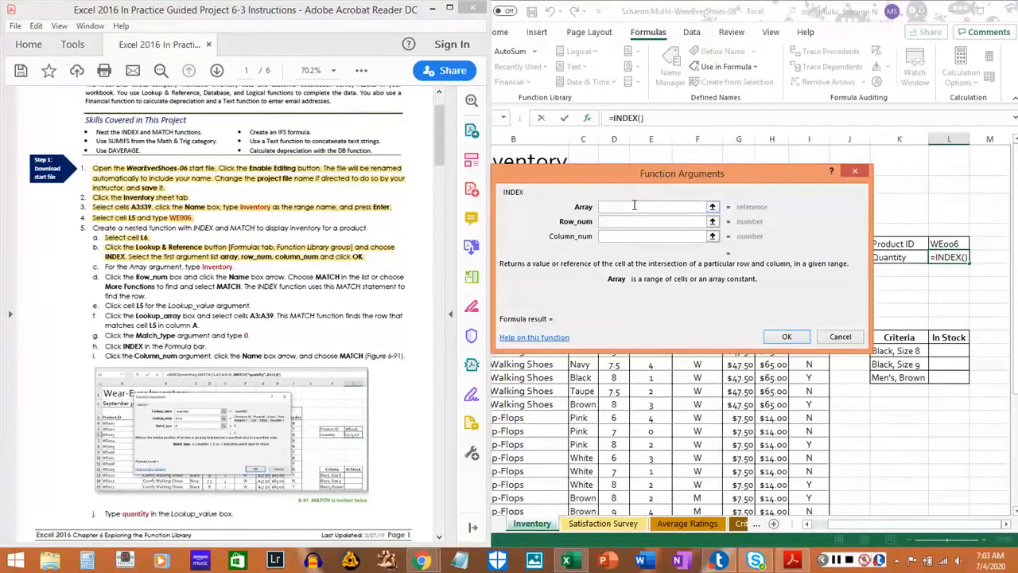
pyautogui.write('Inventory')
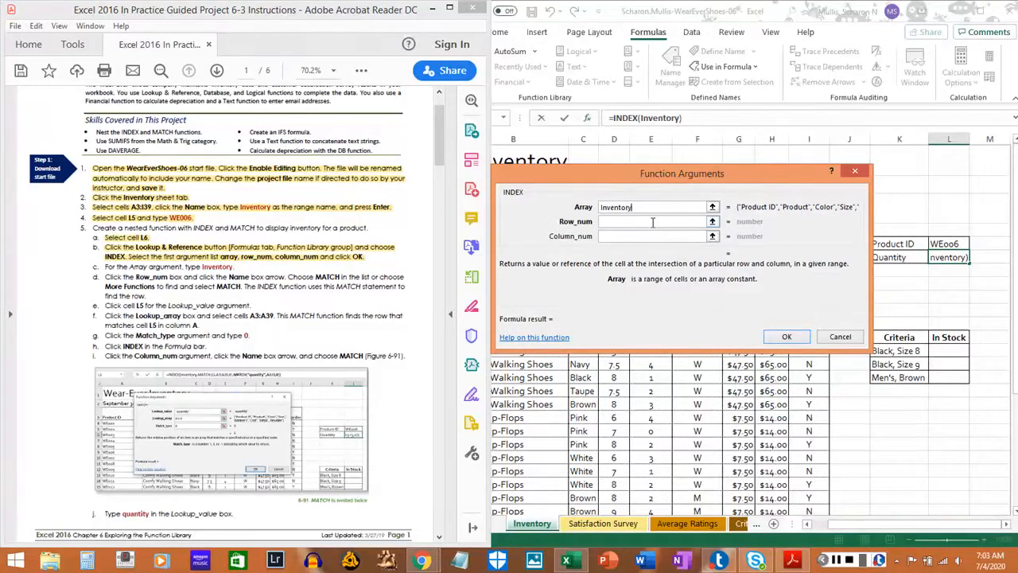
pyautogui.moveTo(105, 267); pyautogui.dragTo(237, 267)
pyautogui.click(237, 267)
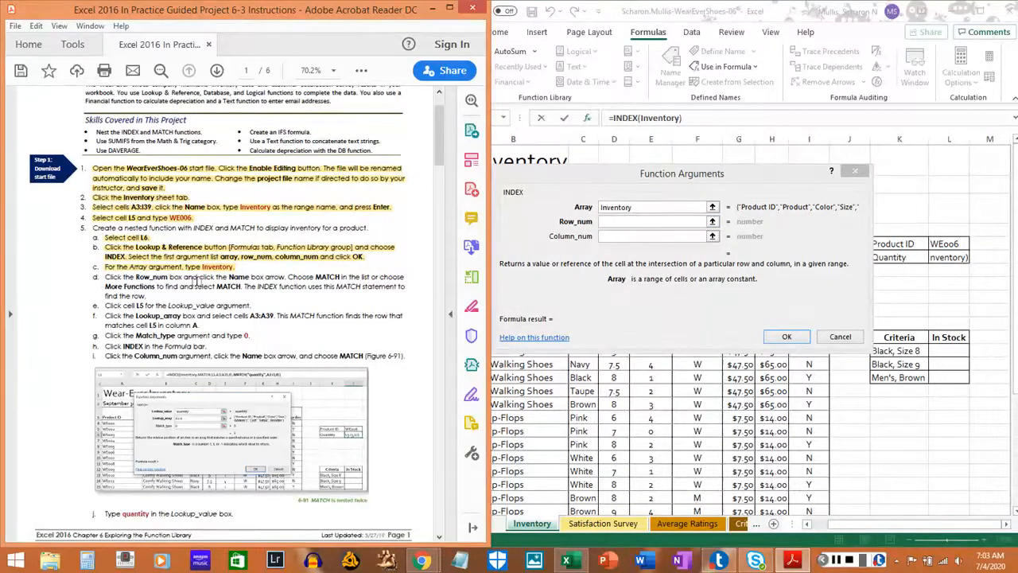
pyautogui.click(622, 222)
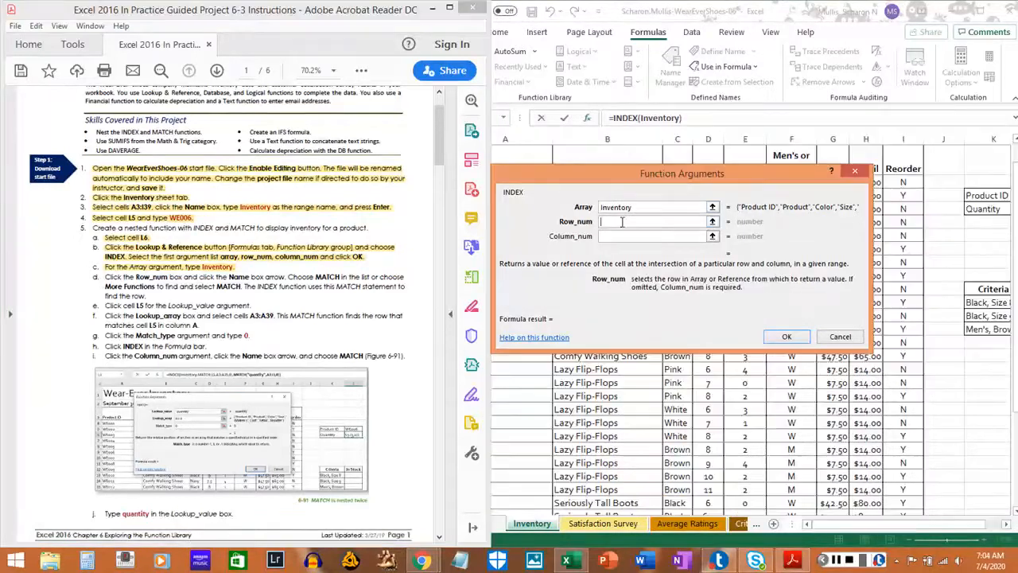
pyautogui.rightClick(423, 232)
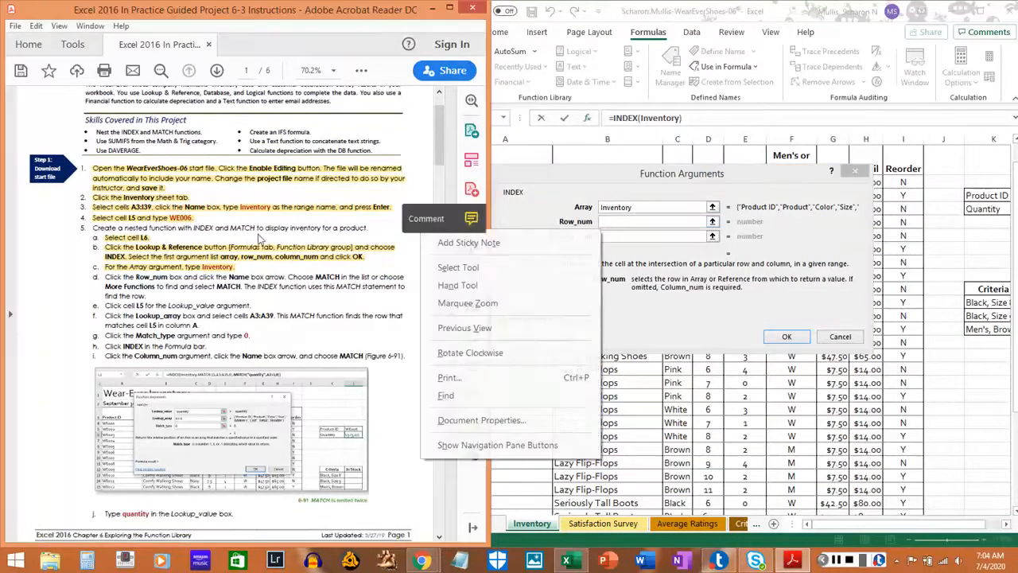
pyautogui.click(609, 222)
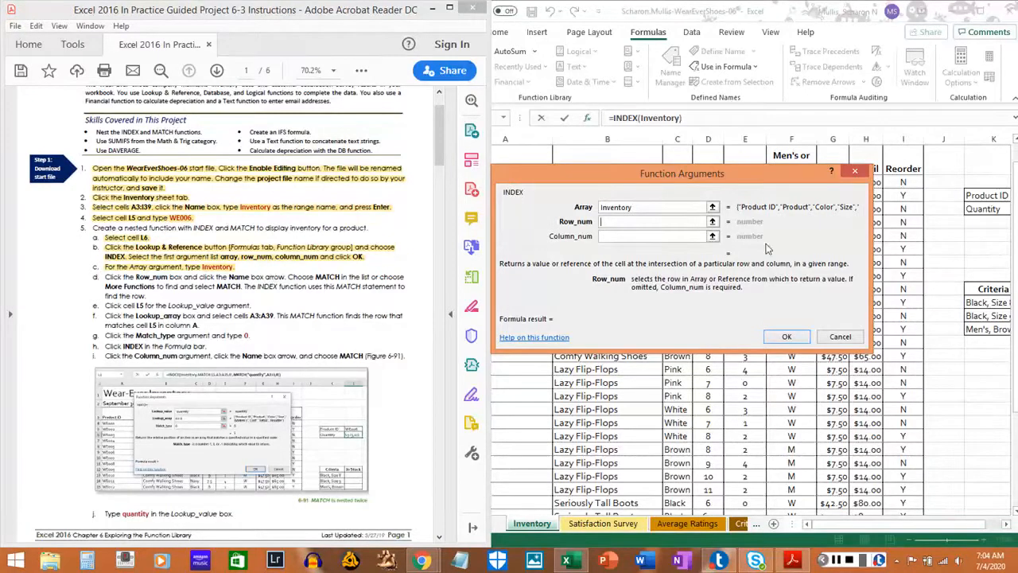
pyautogui.click(712, 222)
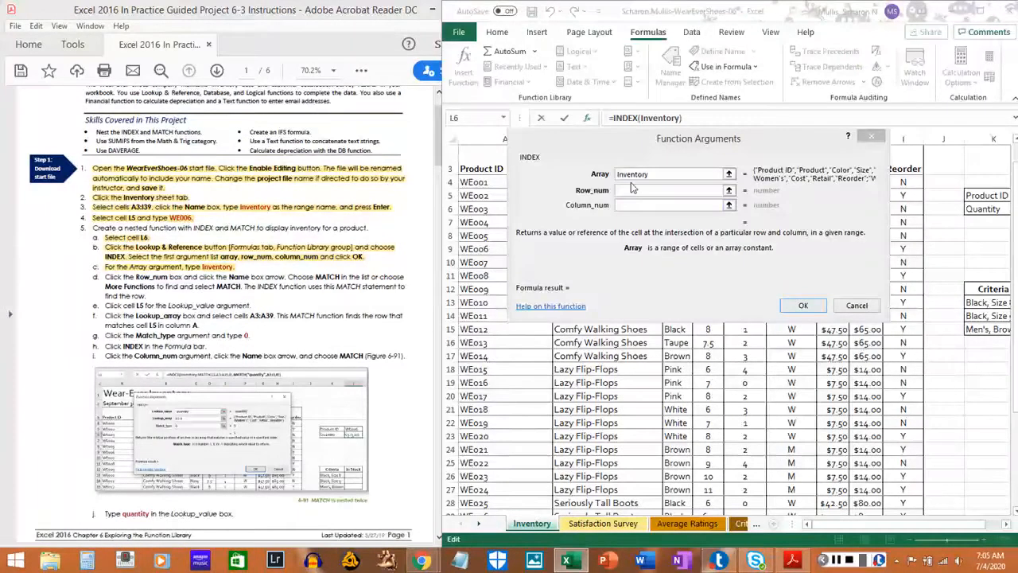
# Choose MATCH from the Lookup & Reference functions as the nested function for INDEX's Row_num argument.
pyautogui.click(688, 186)
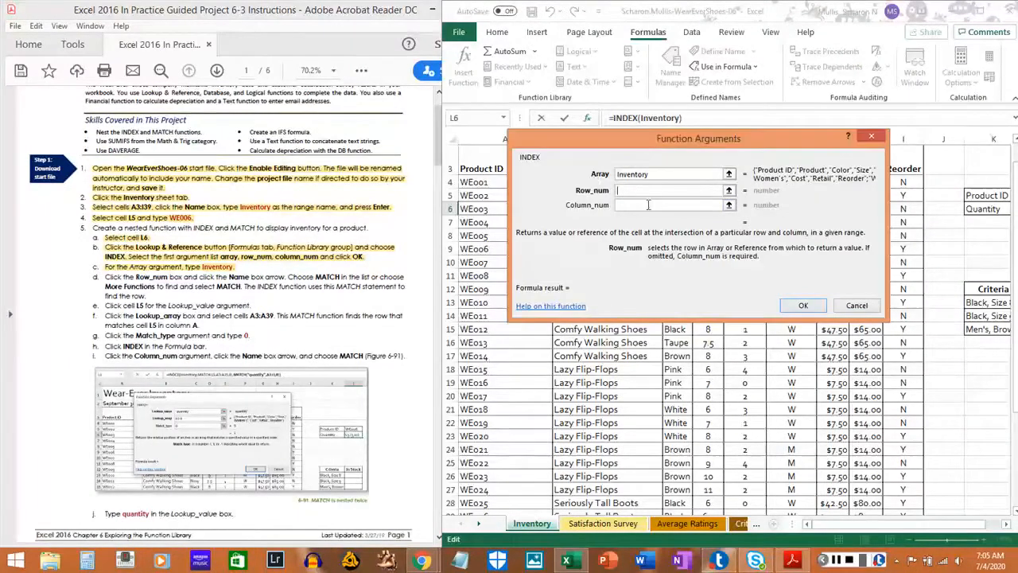
pyautogui.click(728, 202)
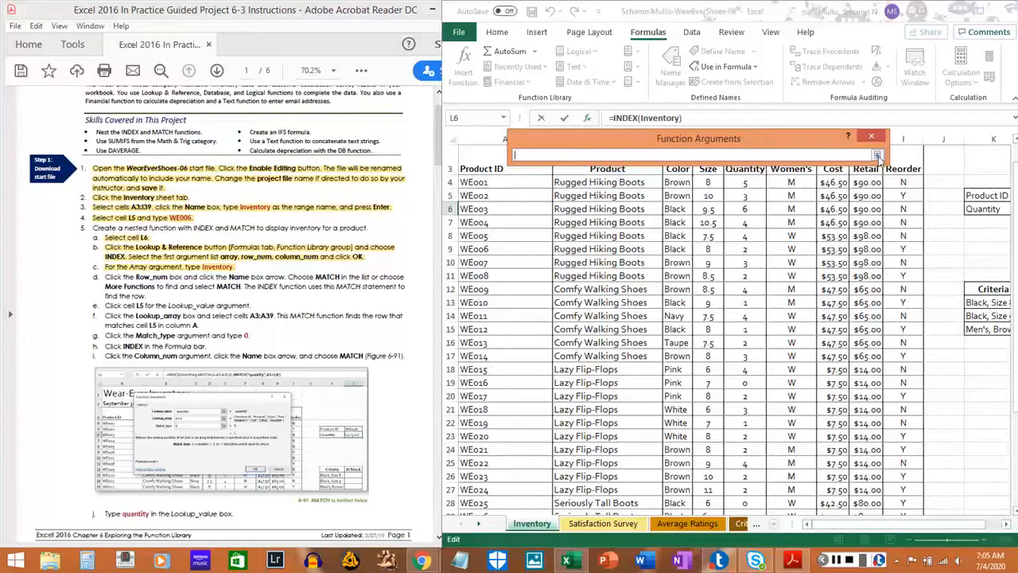
pyautogui.click(504, 119)
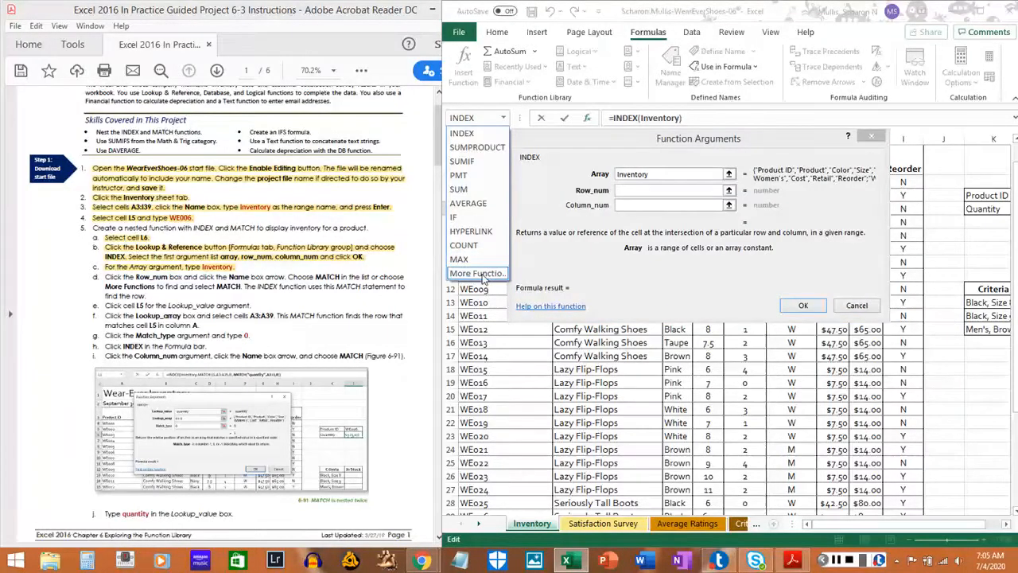
pyautogui.click(478, 273)
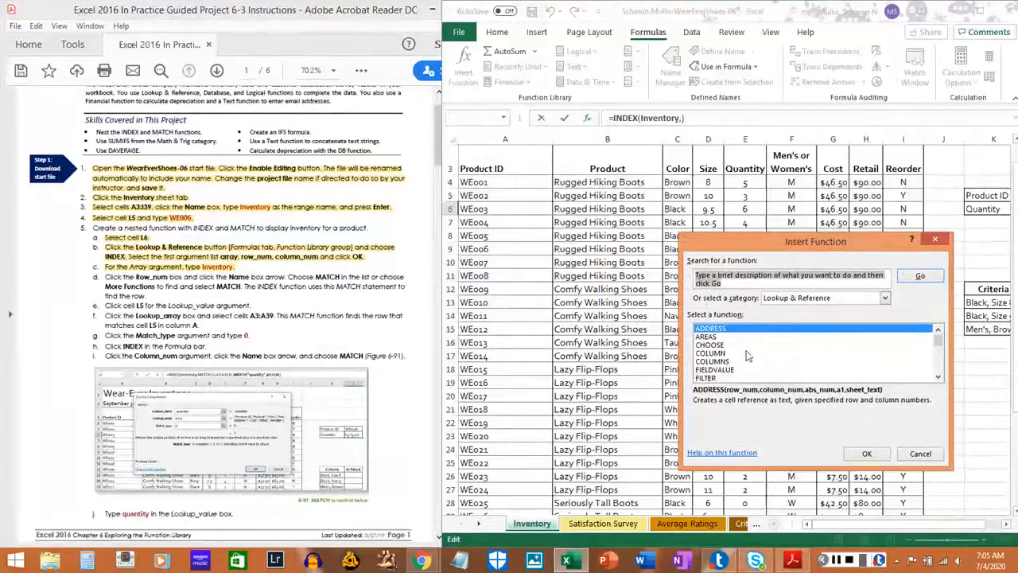
pyautogui.scroll(-4, 739, 356)
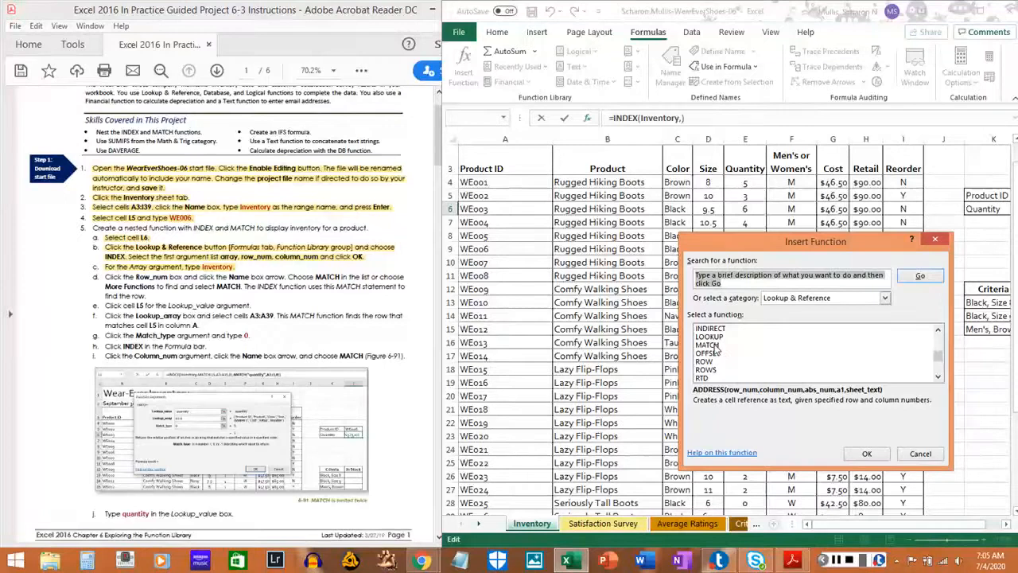
pyautogui.click(716, 345)
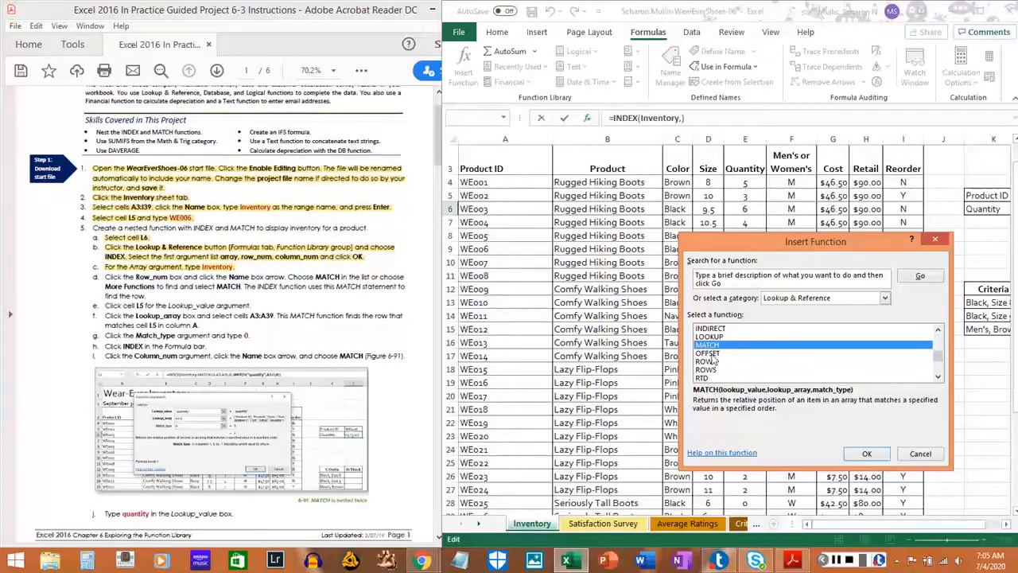
pyautogui.click(711, 354)
pyautogui.click(711, 346)
# Highlight instruction 5d in the PDF and confirm inserting MATCH as INDEX's Row_num argument.
pyautogui.click(103, 277)
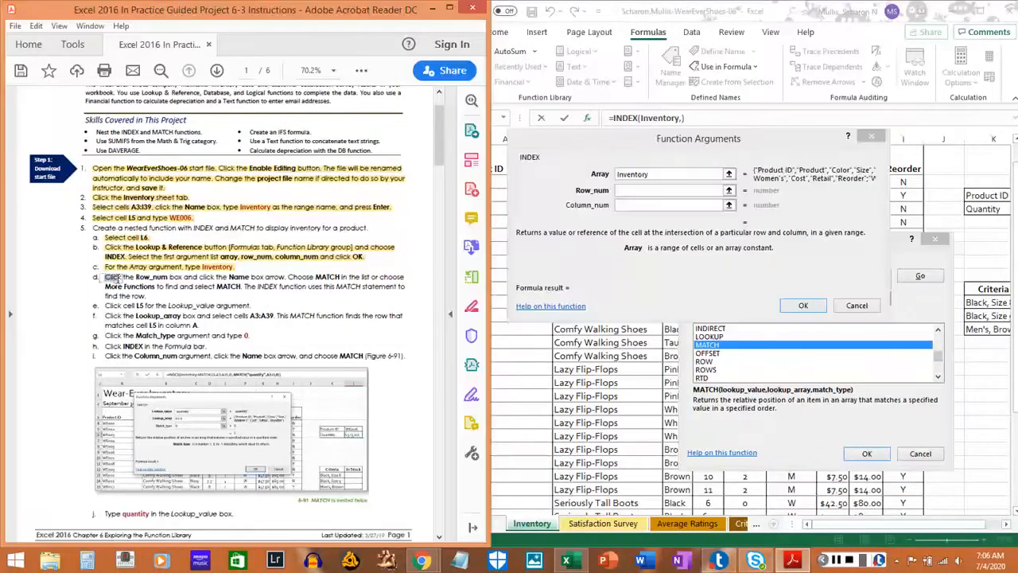
pyautogui.moveTo(104, 276); pyautogui.dragTo(146, 296)
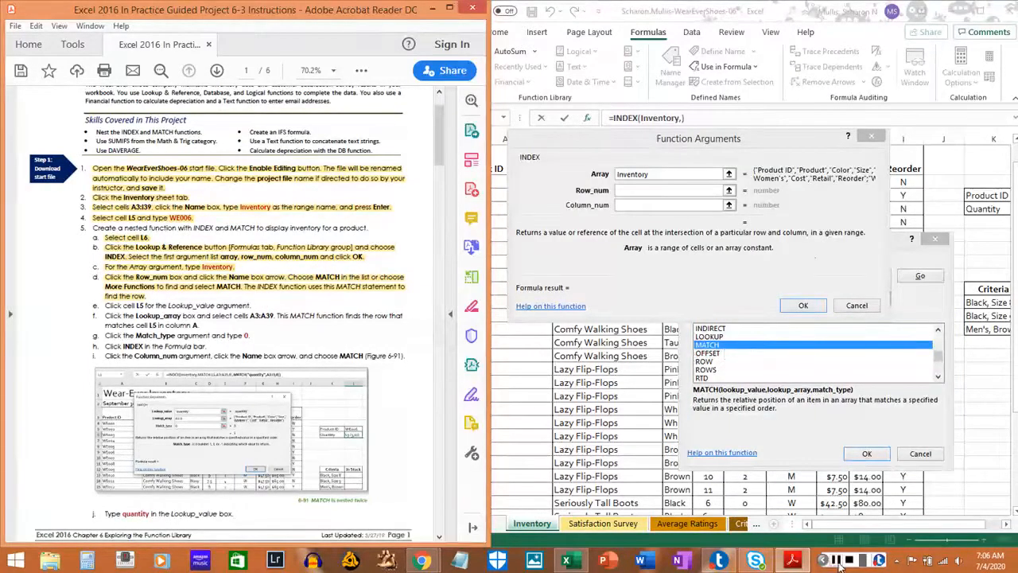
pyautogui.click(866, 453)
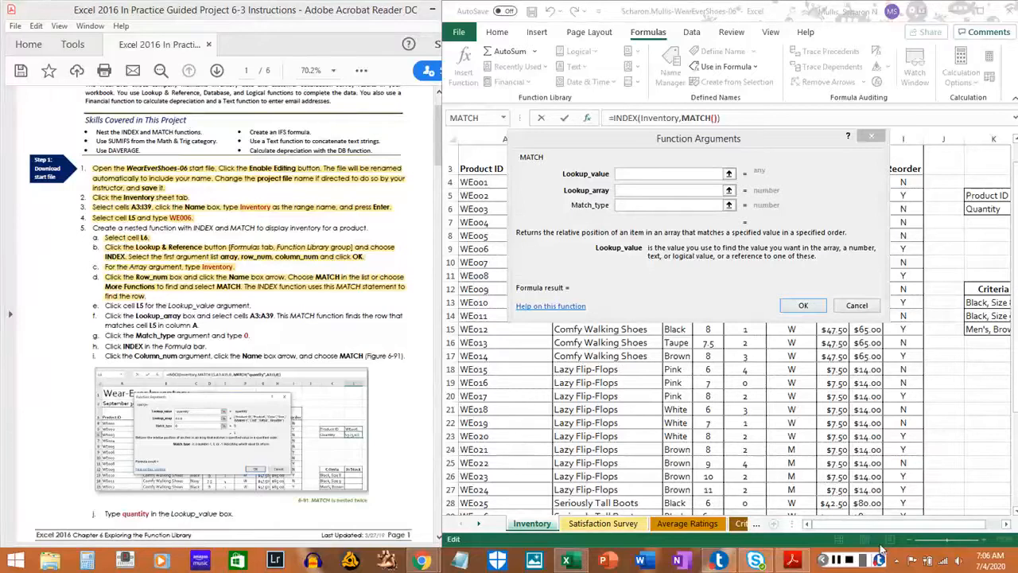
# Set the MATCH function's Lookup_value to cell L5 and highlight instruction 5e in the PDF.
pyautogui.click(908, 525)
pyautogui.moveTo(919, 525); pyautogui.dragTo(964, 525)
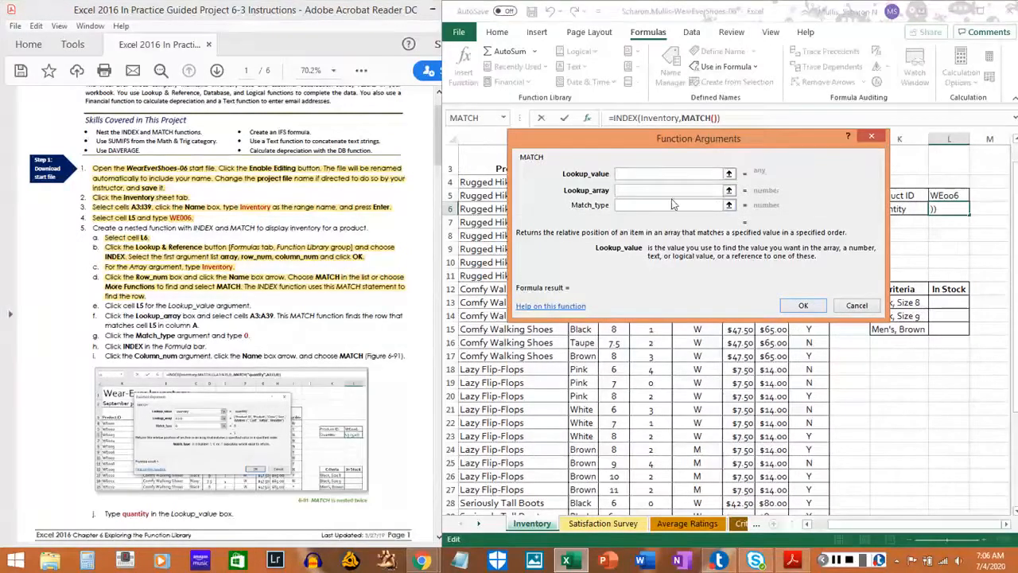
pyautogui.click(941, 196)
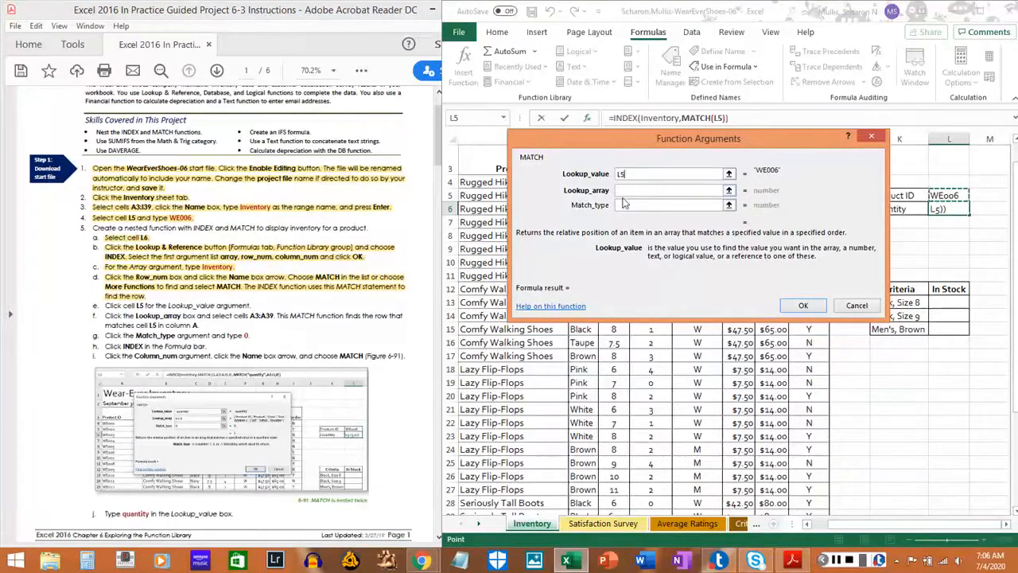
pyautogui.moveTo(104, 305); pyautogui.dragTo(254, 306)
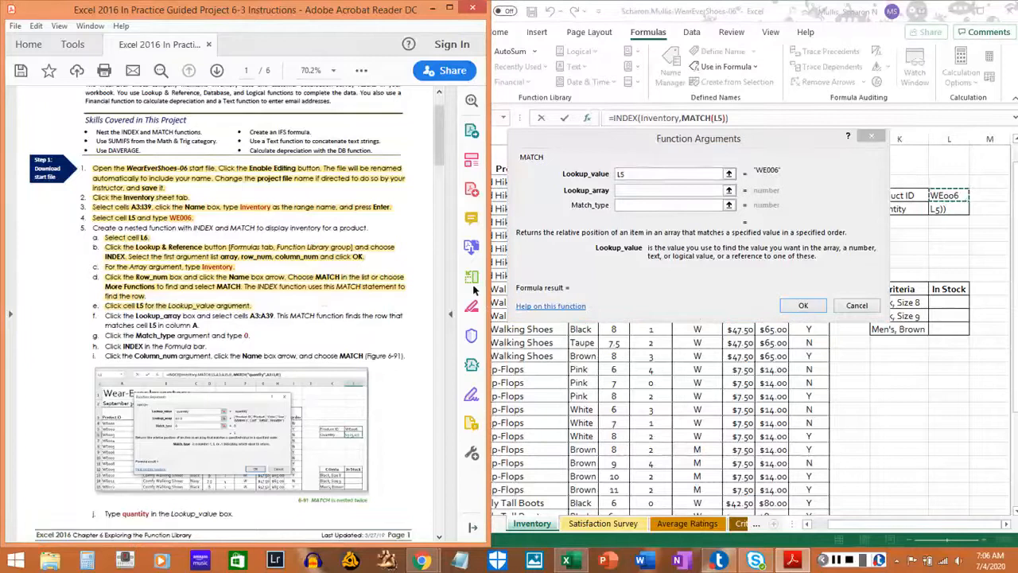
# Set the MATCH function's Lookup_array to A3:A39 and highlight instruction 5f in the PDF.
pyautogui.click(632, 190)
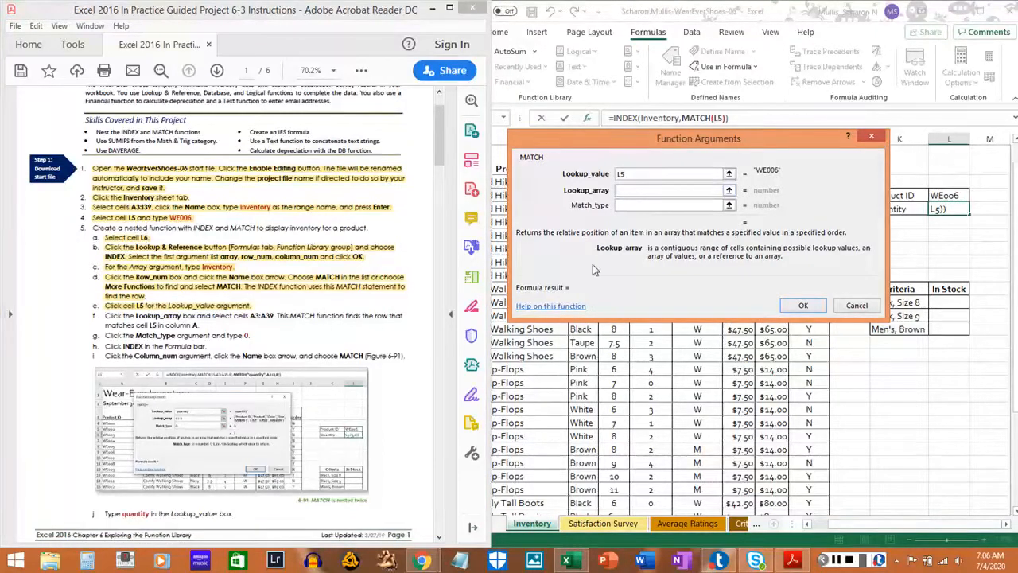
pyautogui.write('A3:A39')
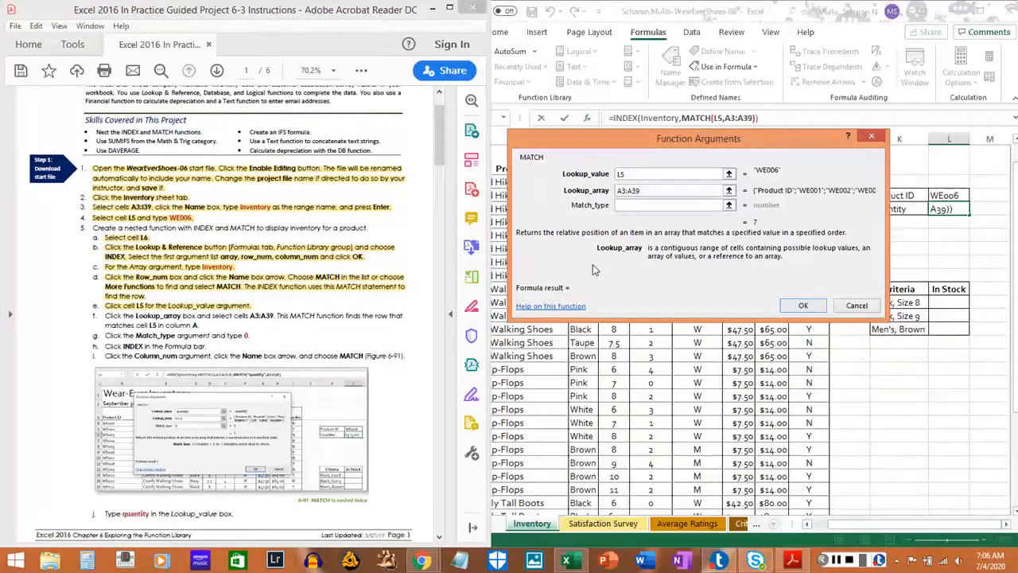
pyautogui.press('Tab')
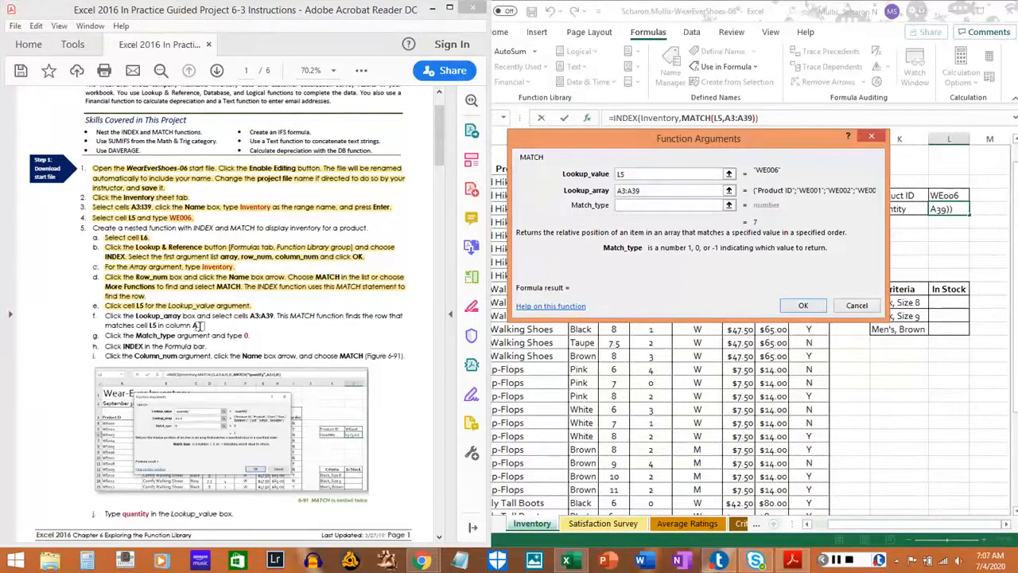
pyautogui.click(105, 316)
pyautogui.moveTo(105, 317); pyautogui.dragTo(185, 320)
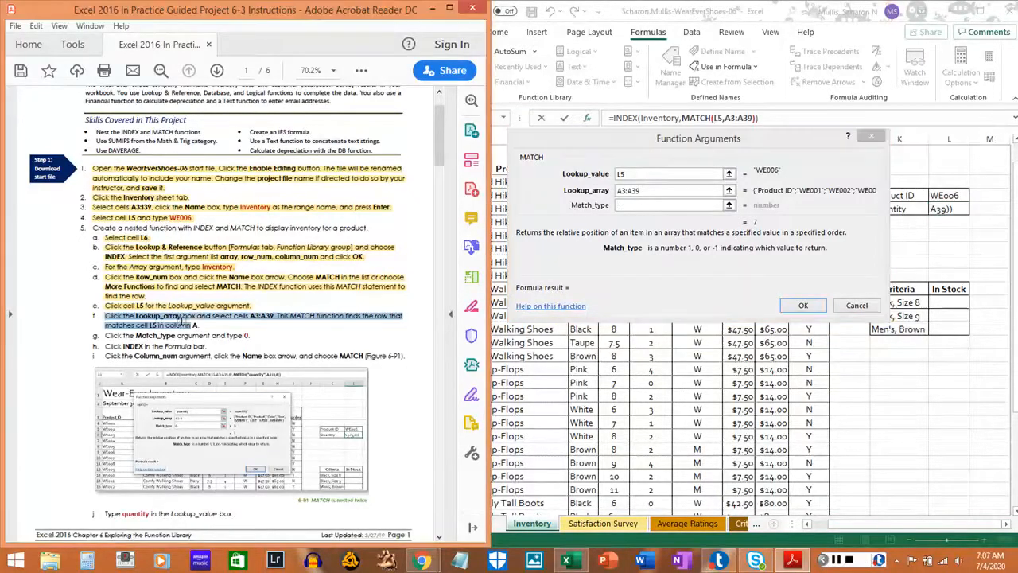
pyautogui.click(201, 323)
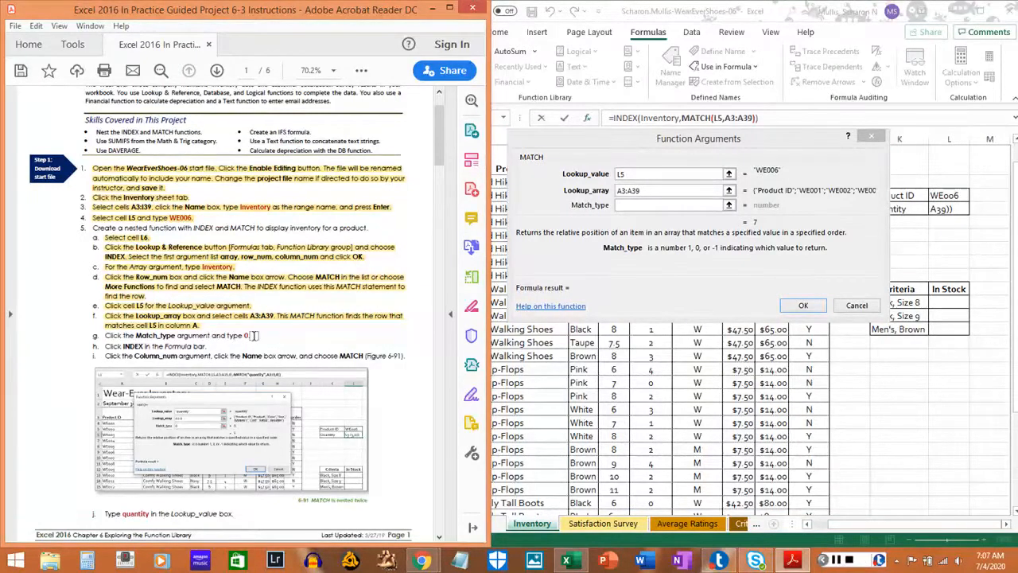
# Set the MATCH function's Match_type to 0 and highlight instruction 5g in the PDF.
pyautogui.click(626, 206)
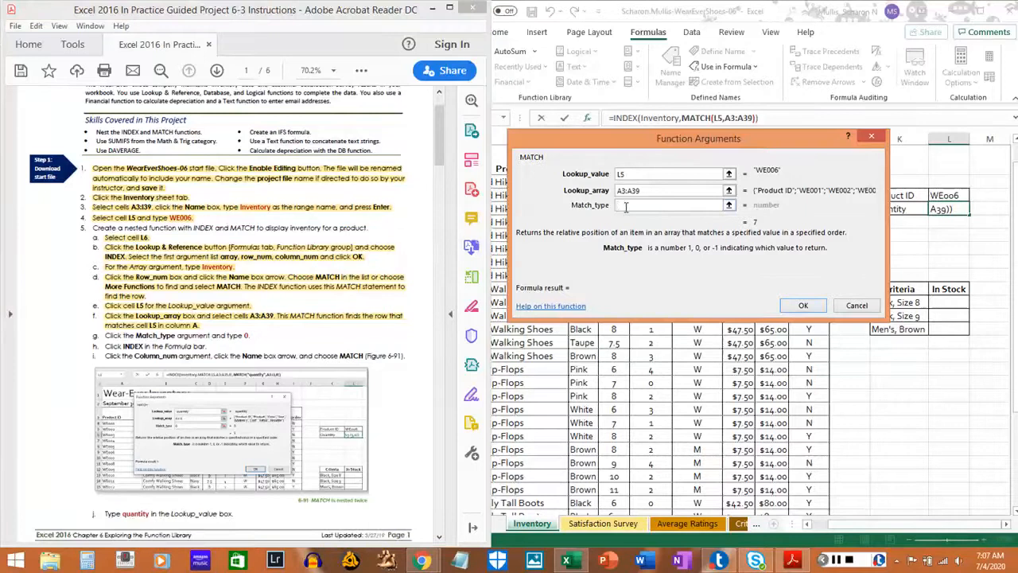
pyautogui.write('0')
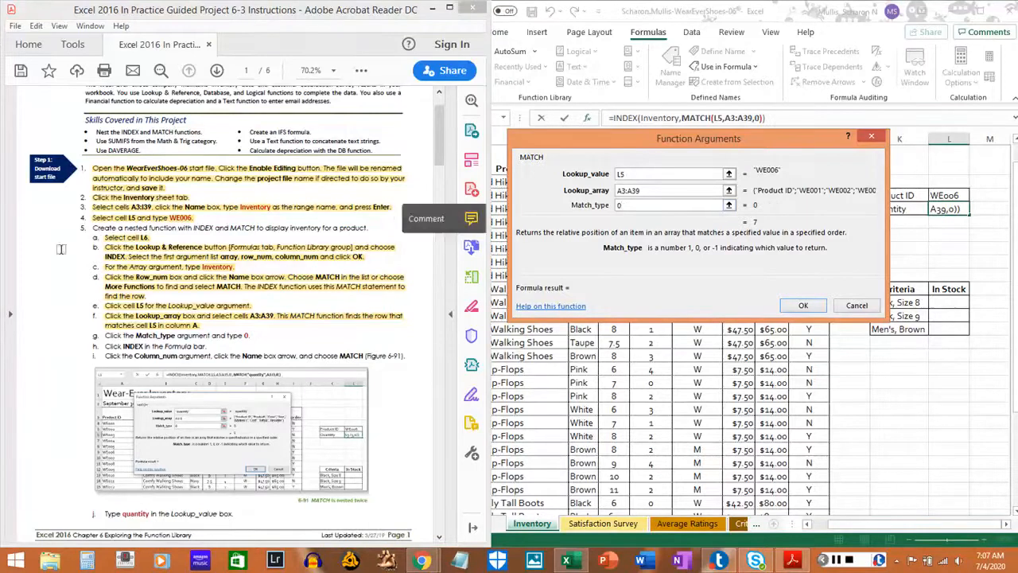
pyautogui.moveTo(104, 336); pyautogui.dragTo(256, 338)
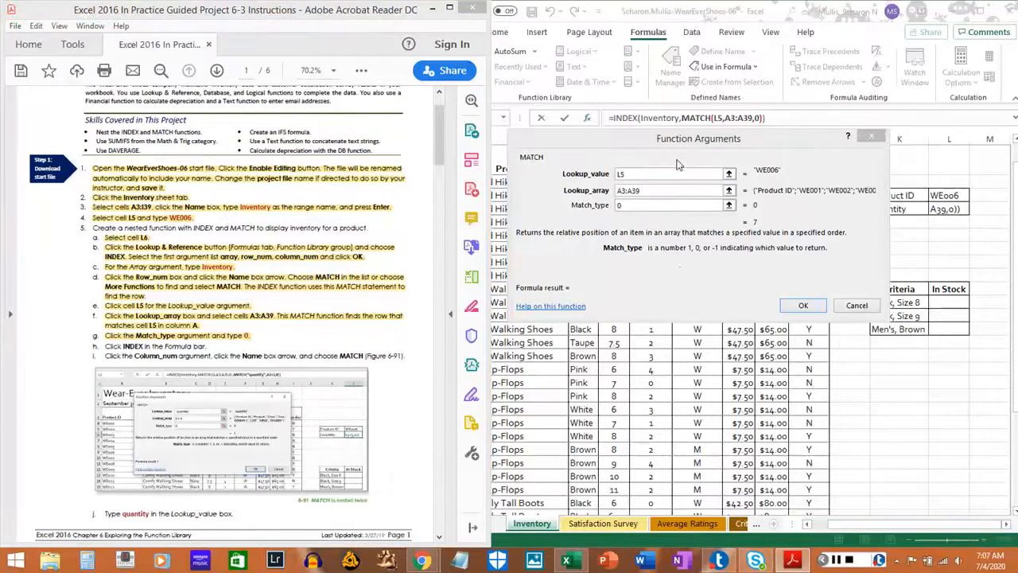
# Move the arguments dialog clear of the formula, return to the INDEX arguments and nest a second MATCH function in Column_num.
pyautogui.moveTo(676, 149); pyautogui.dragTo(680, 249)
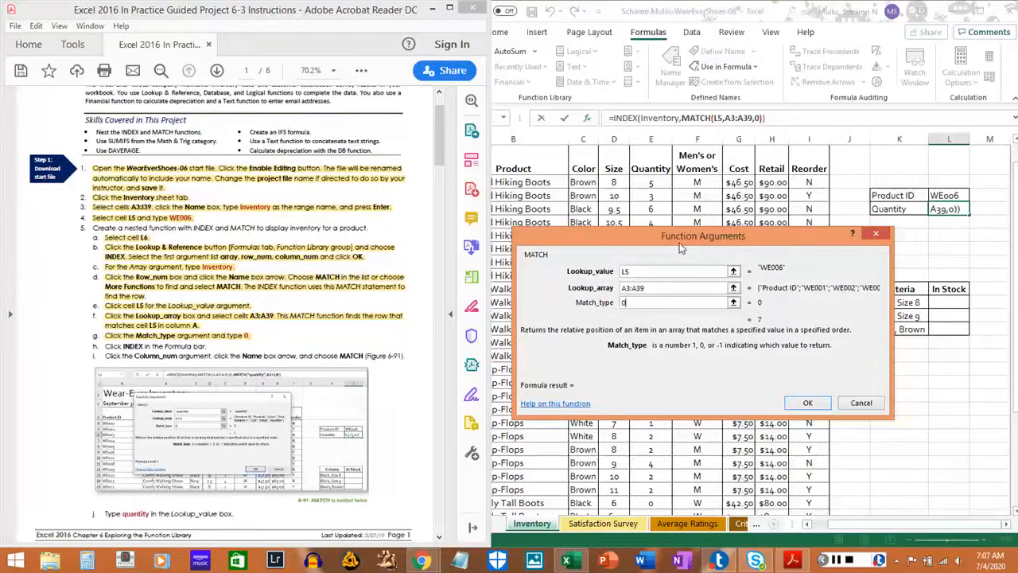
pyautogui.moveTo(680, 243); pyautogui.dragTo(679, 245)
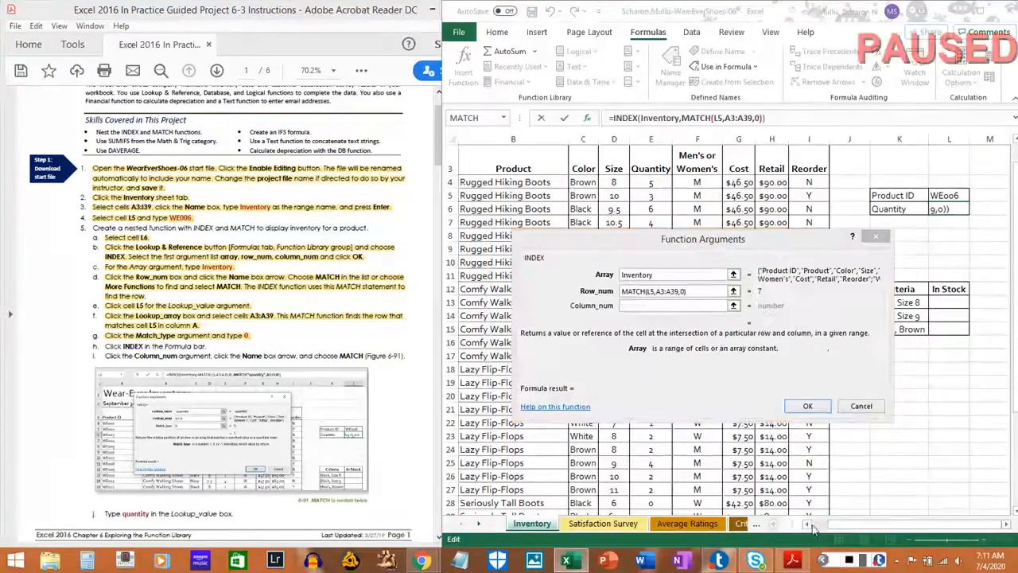
pyautogui.click(655, 118)
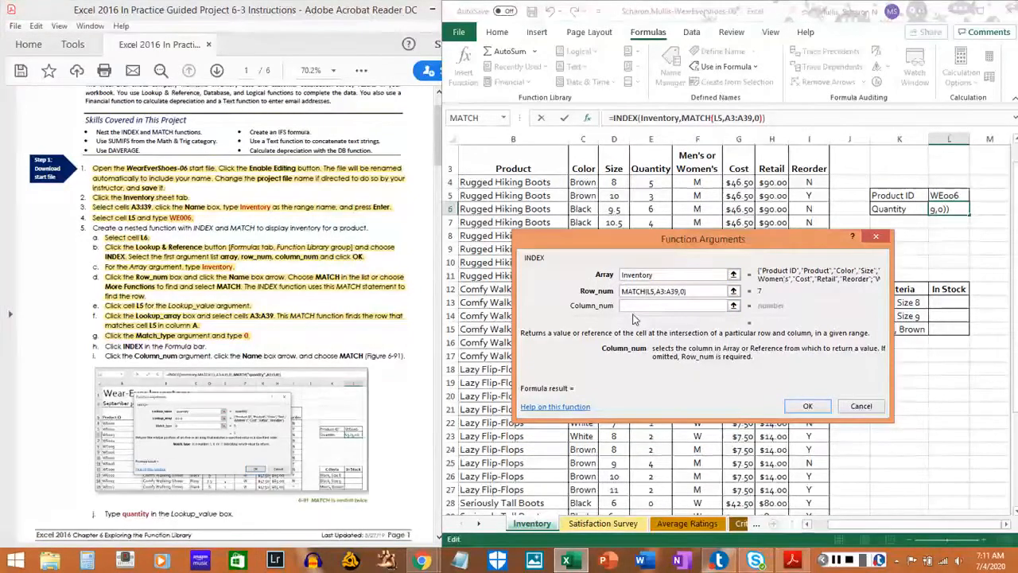
pyautogui.click(502, 118)
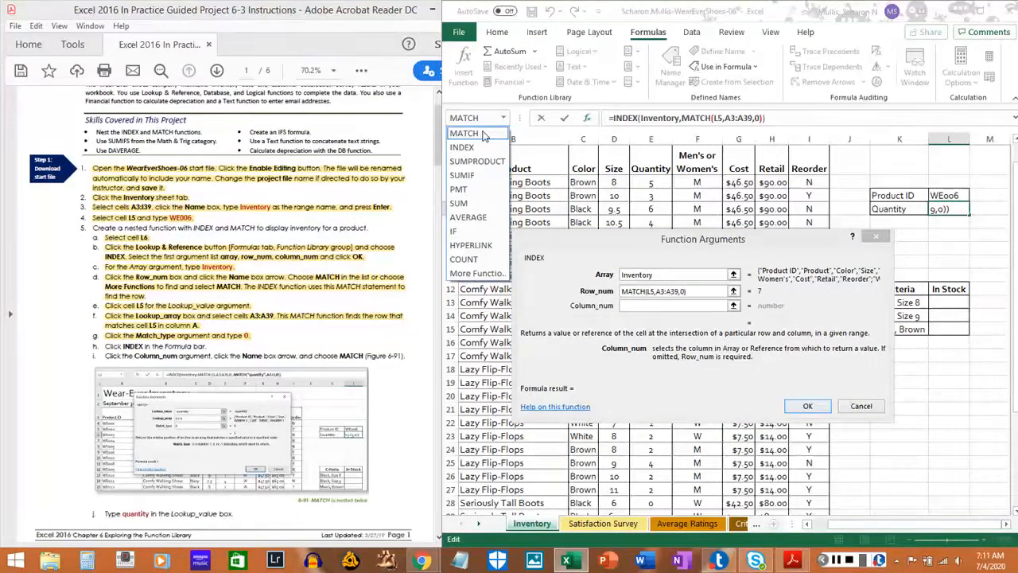
pyautogui.click(469, 133)
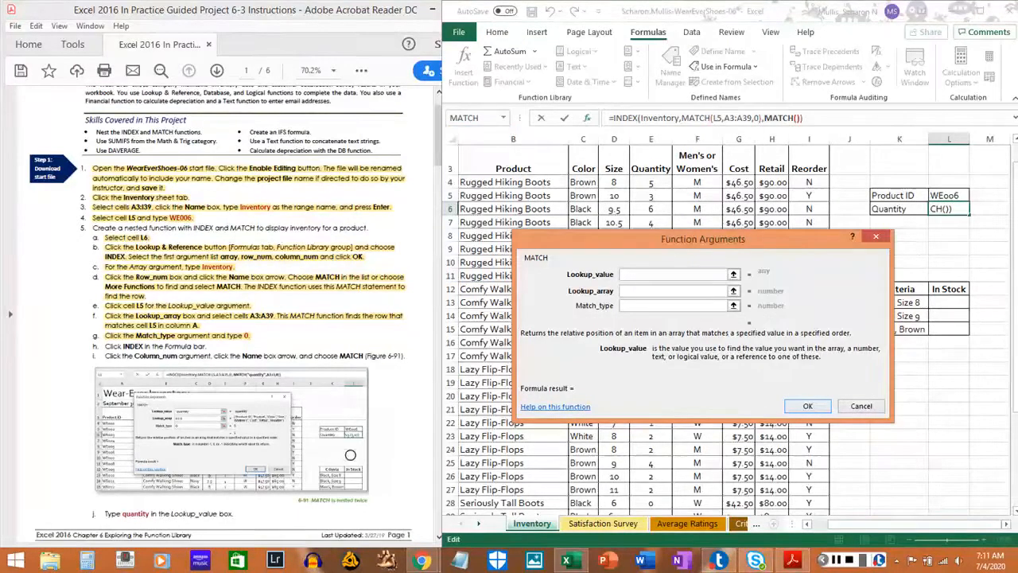
# Highlight instructions 5h and 5i, about returning to INDEX and nesting MATCH in Column_num, in the PDF.
pyautogui.click(104, 347)
pyautogui.moveTo(103, 347); pyautogui.dragTo(208, 348)
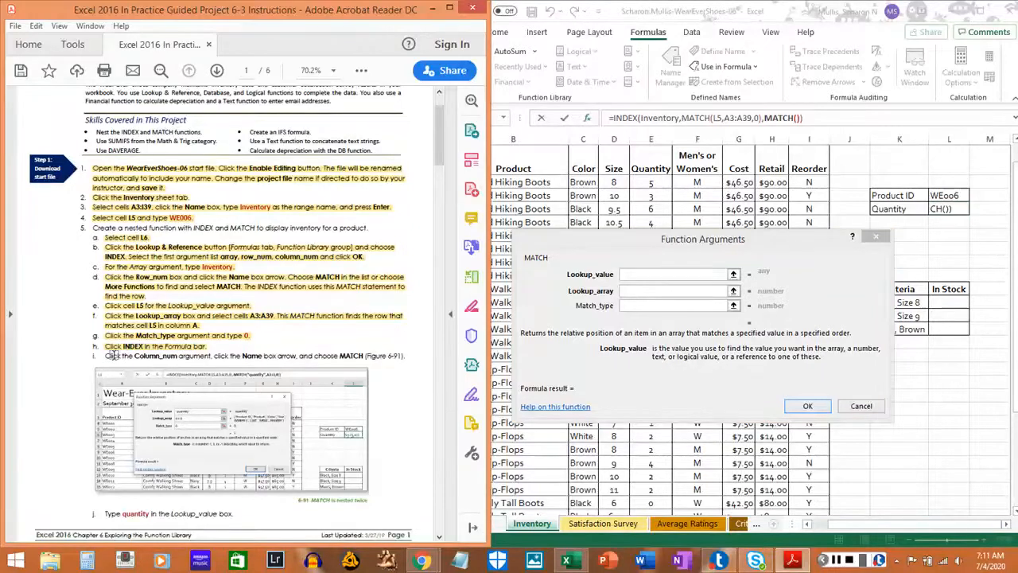
pyautogui.moveTo(106, 355); pyautogui.dragTo(400, 355)
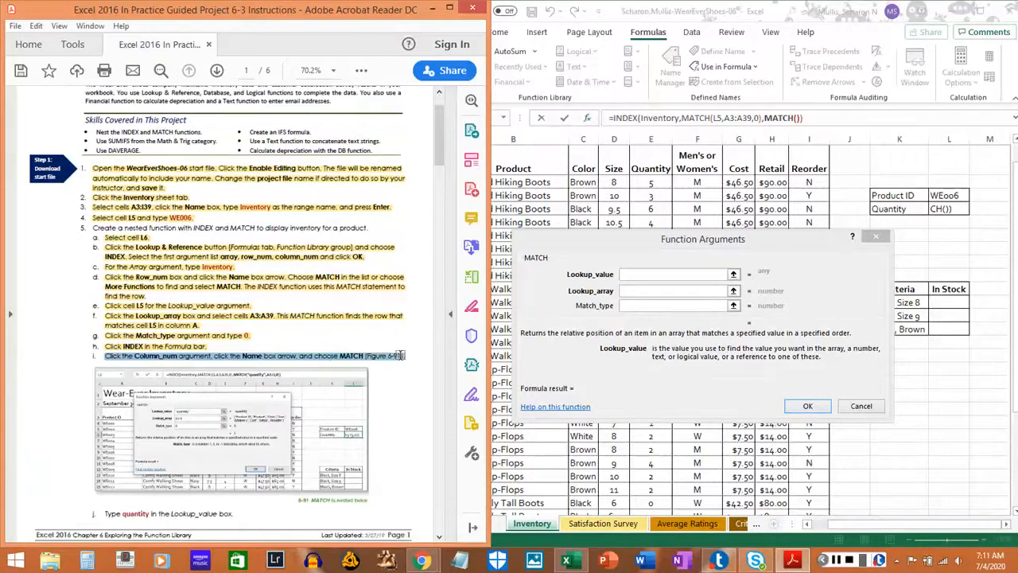
pyautogui.click(402, 355)
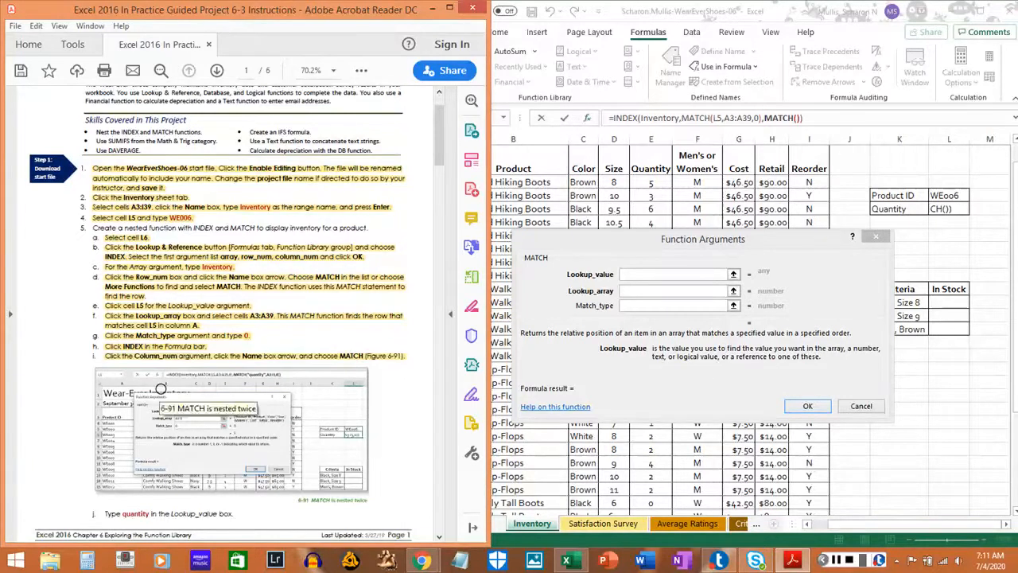
# Set the second MATCH function's Lookup_value to quantity and highlight instruction 5j in the PDF.
pyautogui.scroll(-3, 171, 397)
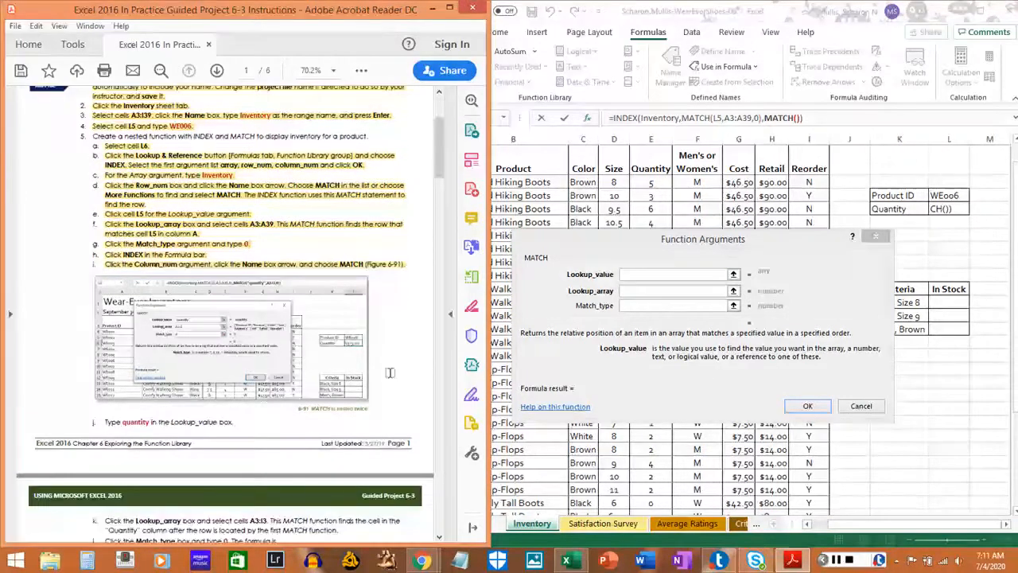
pyautogui.click(633, 273)
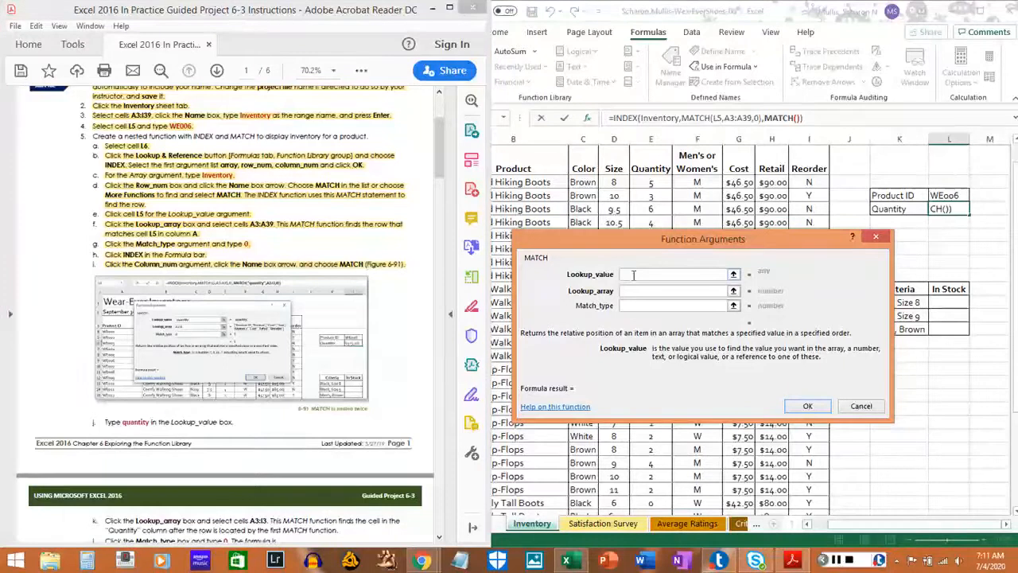
pyautogui.write('quantity')
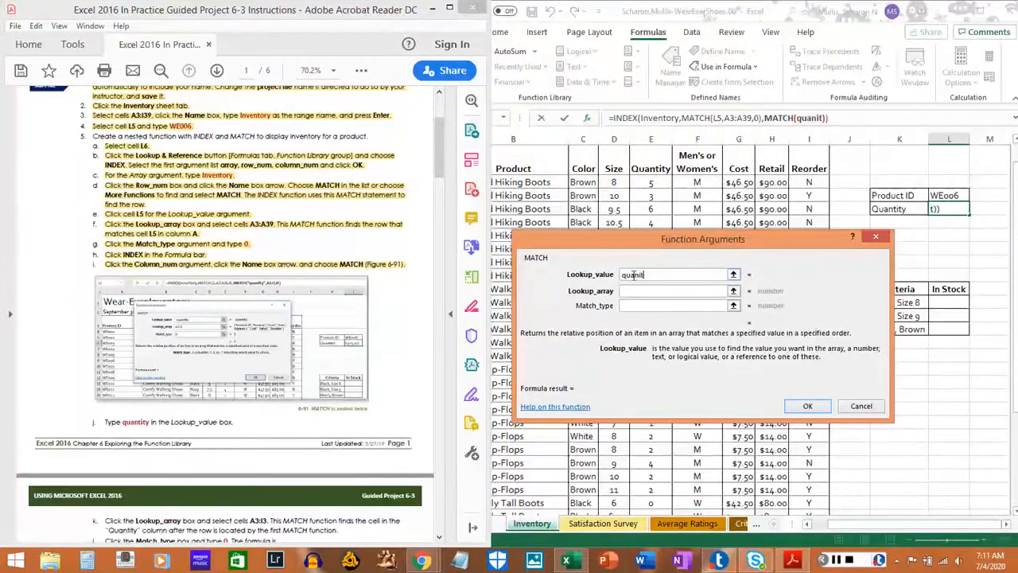
pyautogui.press('BackSpace')
pyautogui.press('BackSpace')
pyautogui.press('BackSpace')
pyautogui.write('tity')
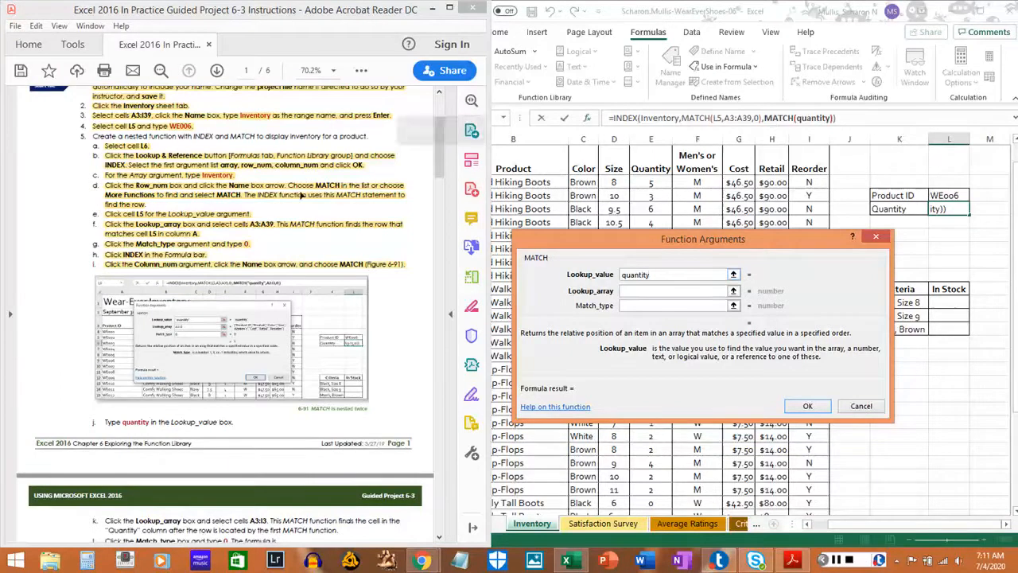
pyautogui.moveTo(104, 422); pyautogui.dragTo(220, 422)
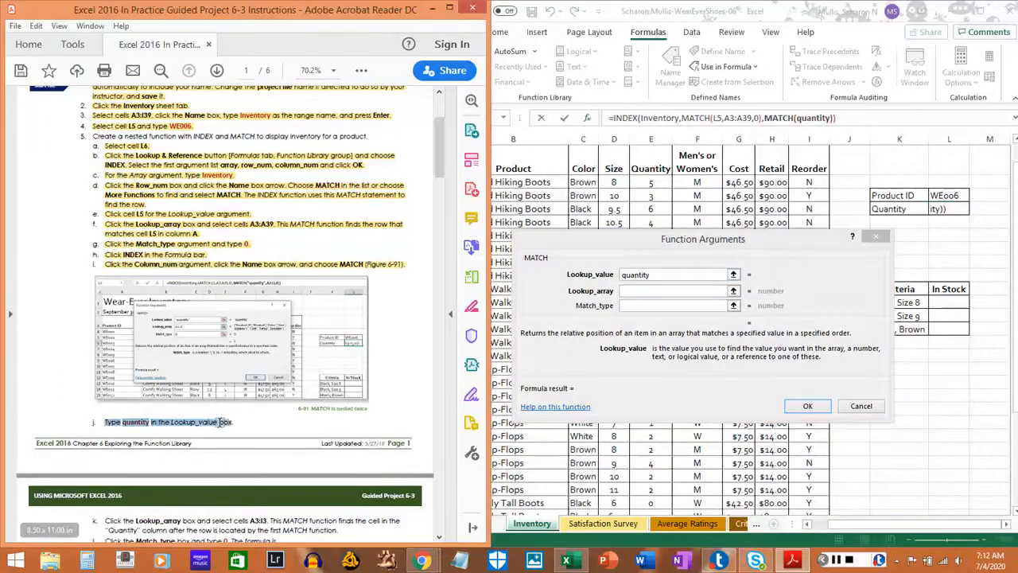
pyautogui.click(207, 437)
# Set the second MATCH function's Lookup_array to A3:I3 and highlight instruction 5k in the PDF.
pyautogui.scroll(-2, 193, 442)
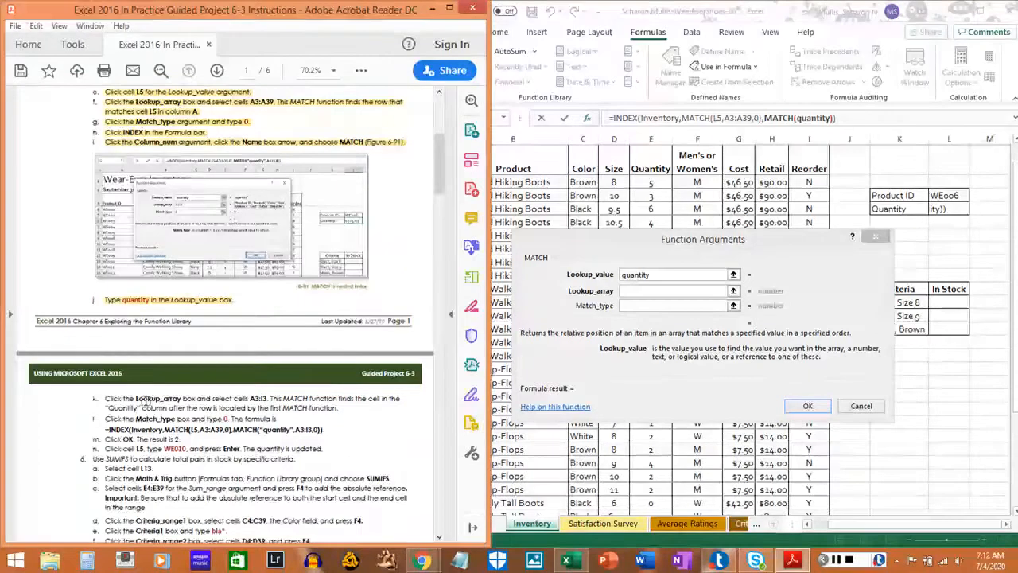
pyautogui.click(652, 291)
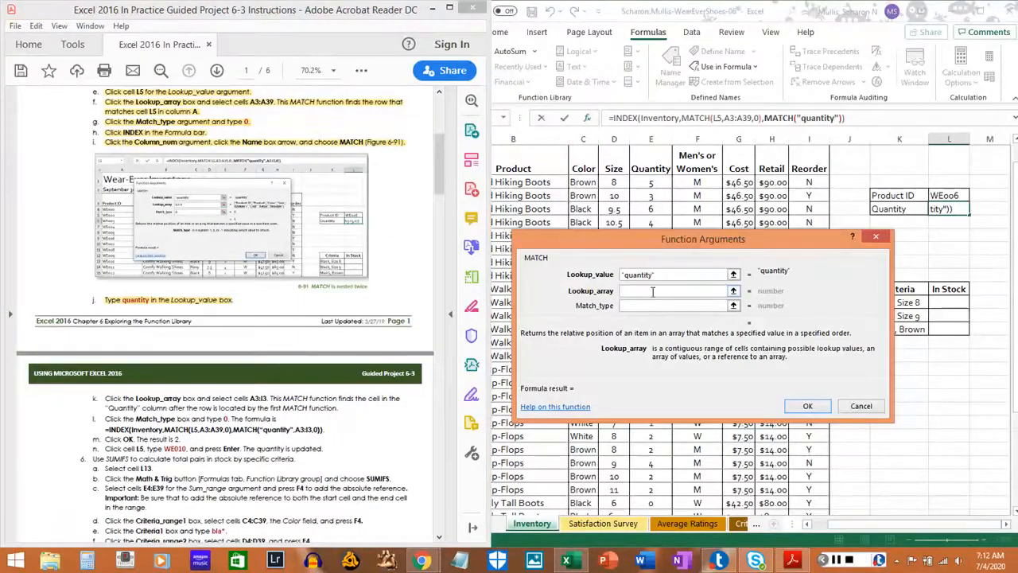
pyautogui.write('A3:')
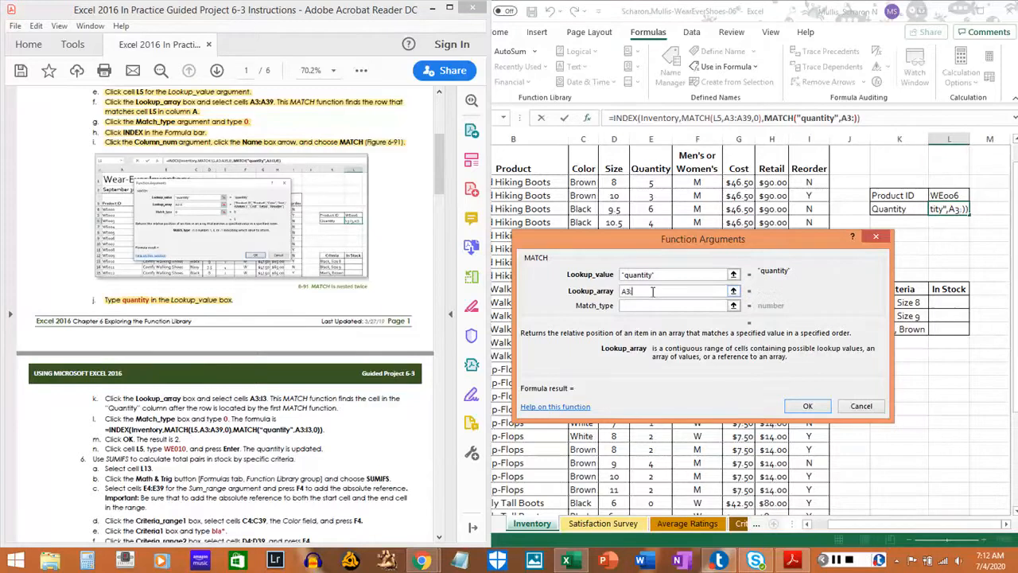
pyautogui.write('I3')
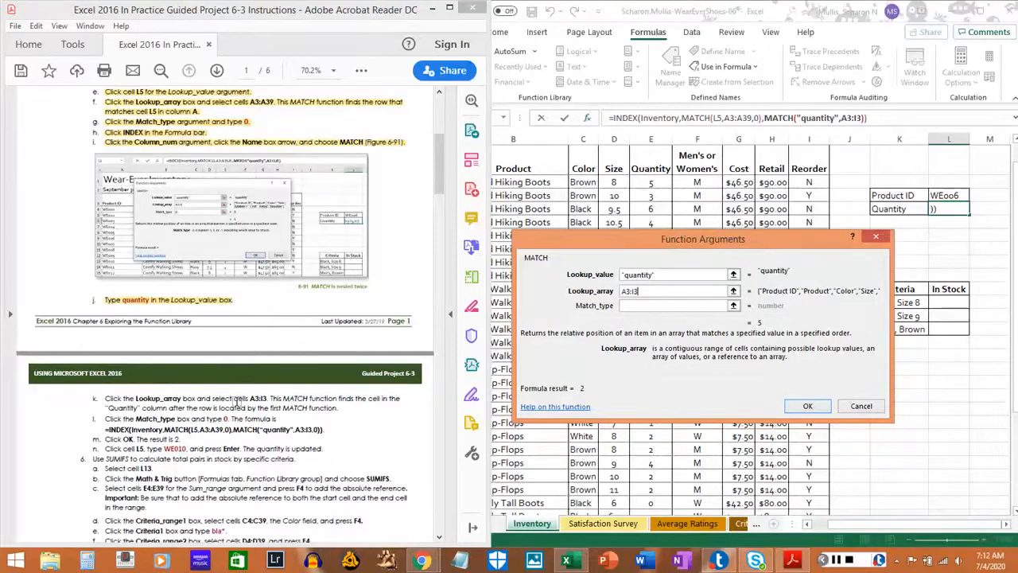
pyautogui.moveTo(106, 400); pyautogui.dragTo(333, 408)
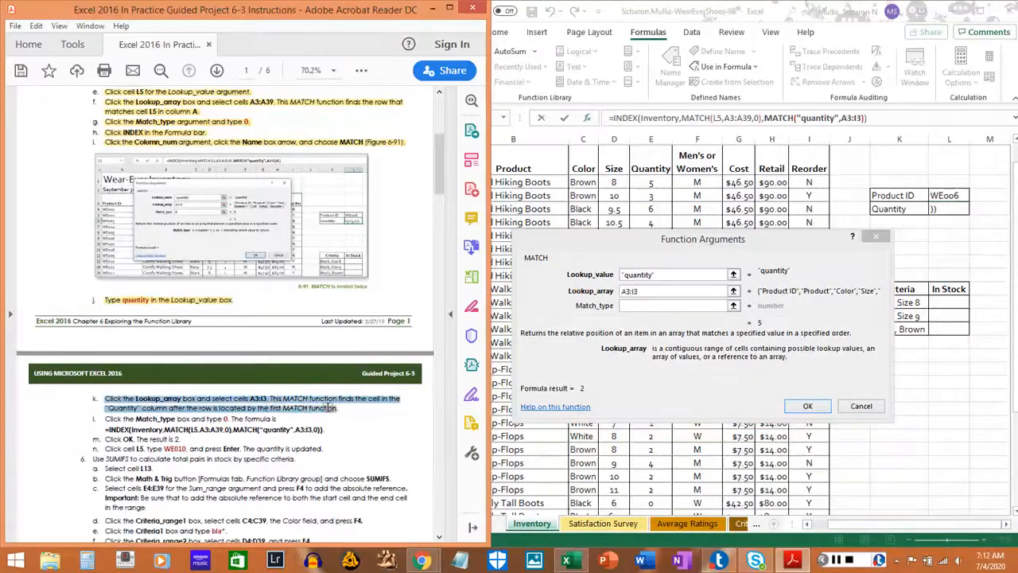
pyautogui.click(338, 407)
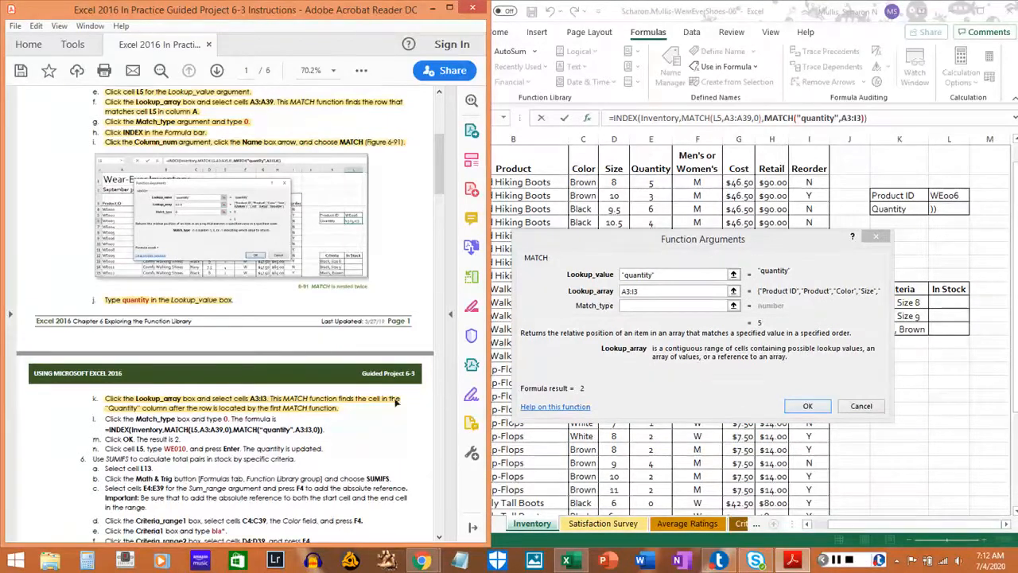
# Set the second MATCH function's Match_type to 0, accept the nested INDEX formula in L6, and highlight instruction 5m in the PDF.
pyautogui.click(670, 305)
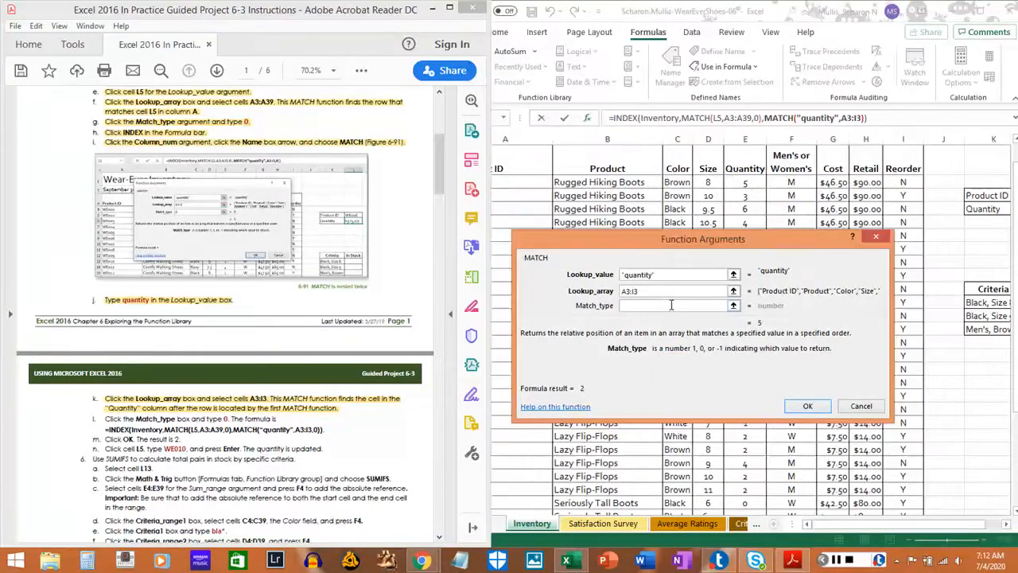
pyautogui.write('0')
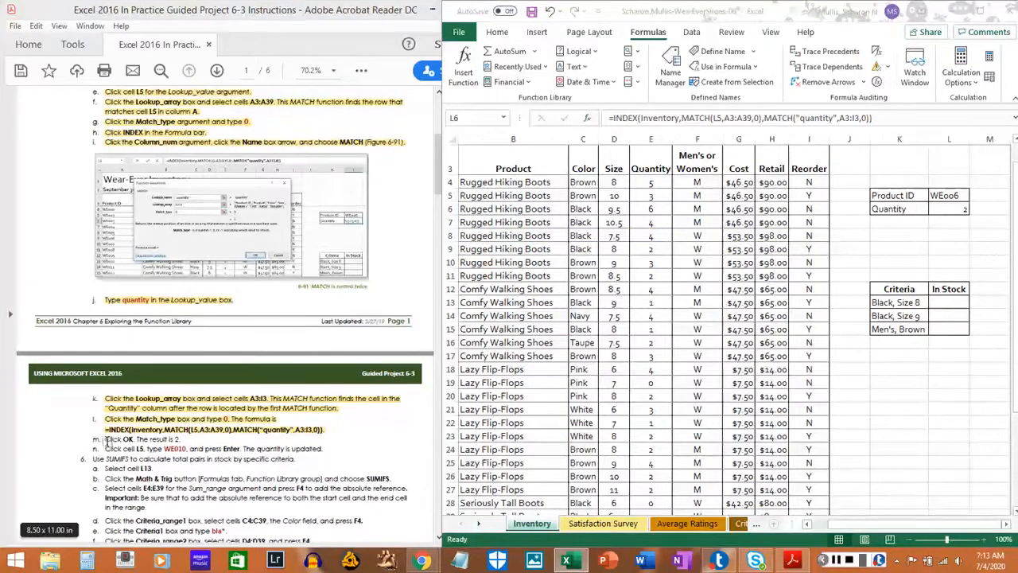
pyautogui.moveTo(101, 439); pyautogui.dragTo(175, 439)
pyautogui.click(177, 440)
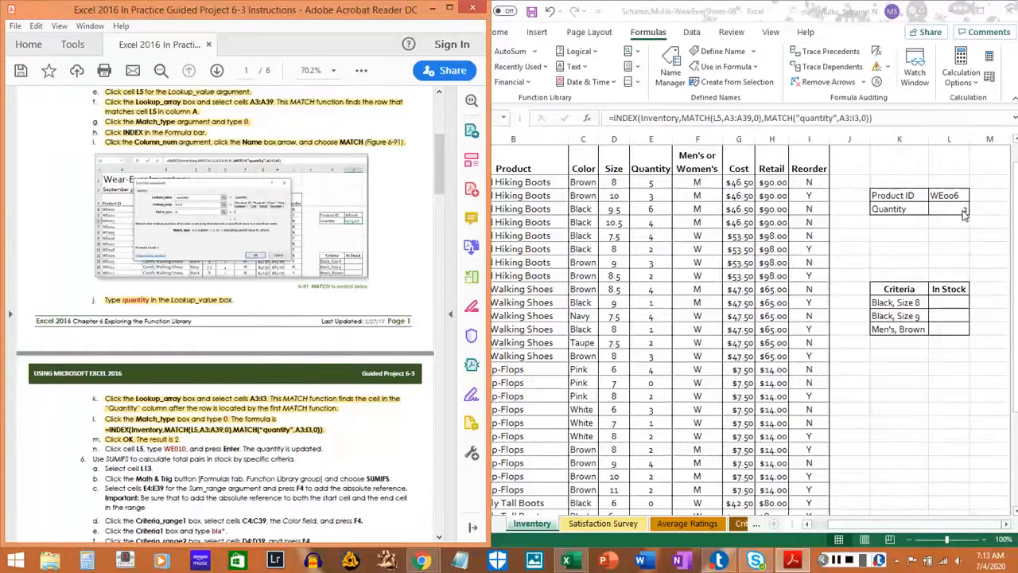
# Enter WE010 as the Product ID in cell L5 and highlight instruction 5n in the PDF.
pyautogui.click(848, 528)
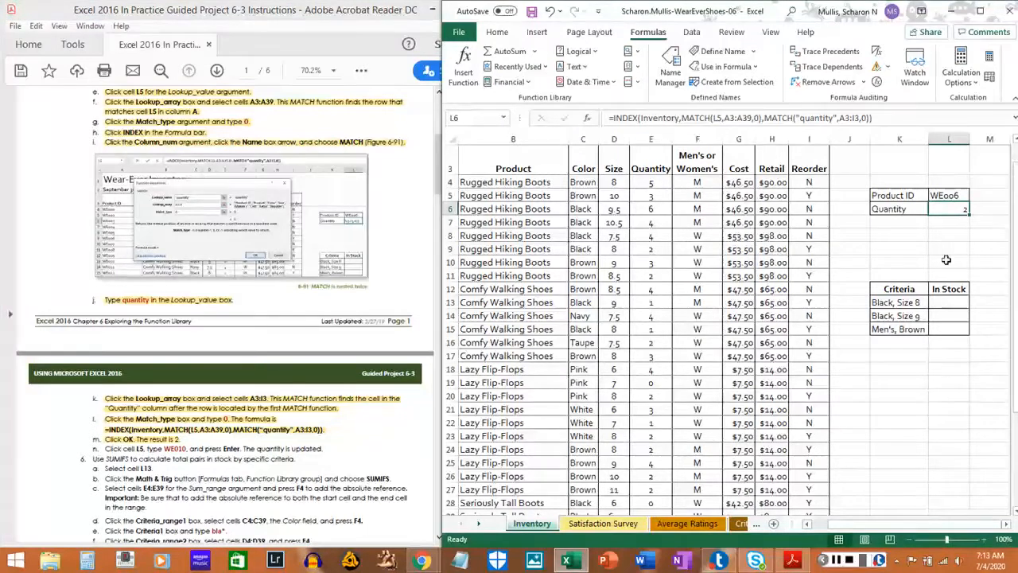
pyautogui.click(936, 196)
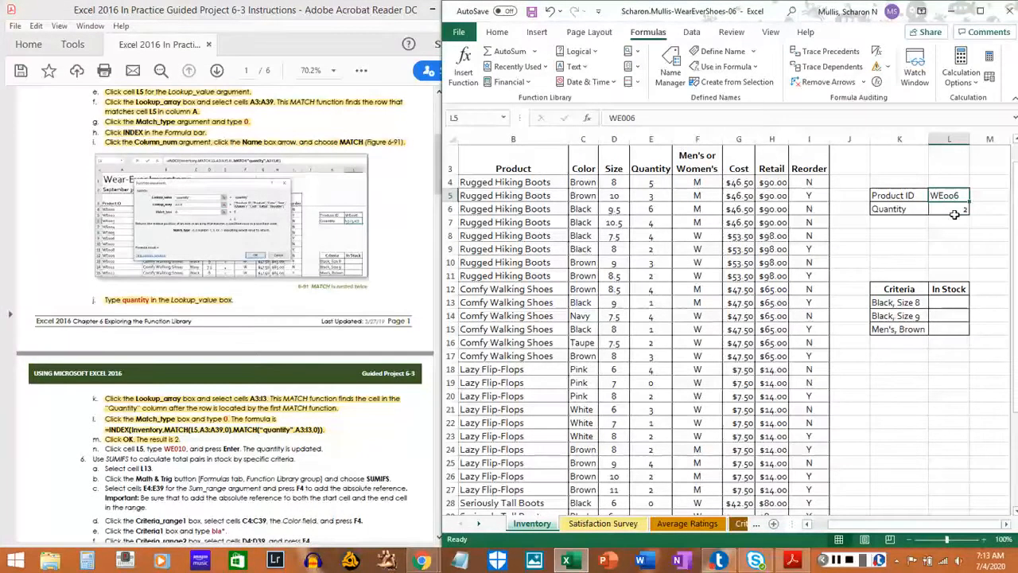
pyautogui.write('WE')
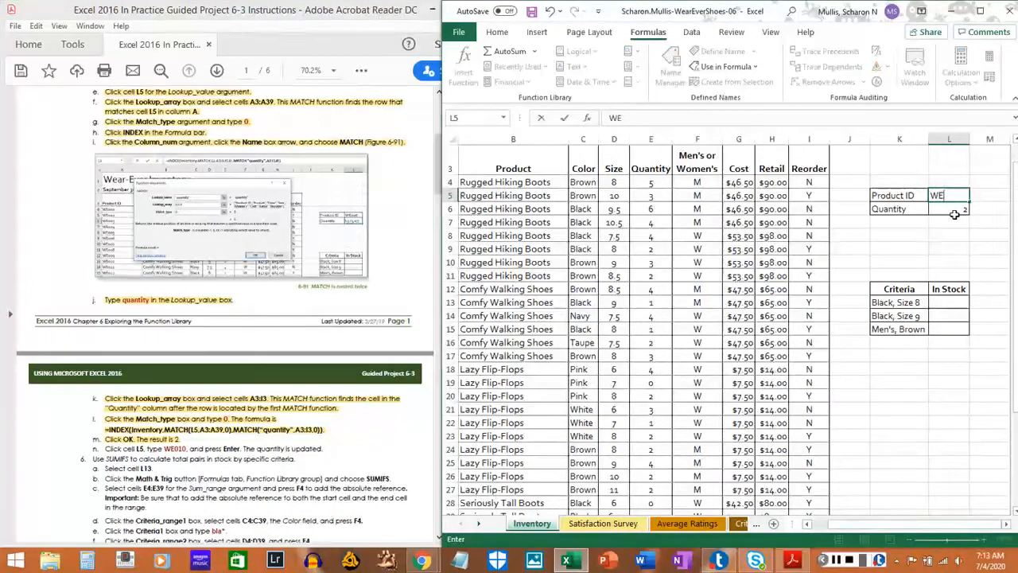
pyautogui.write('010')
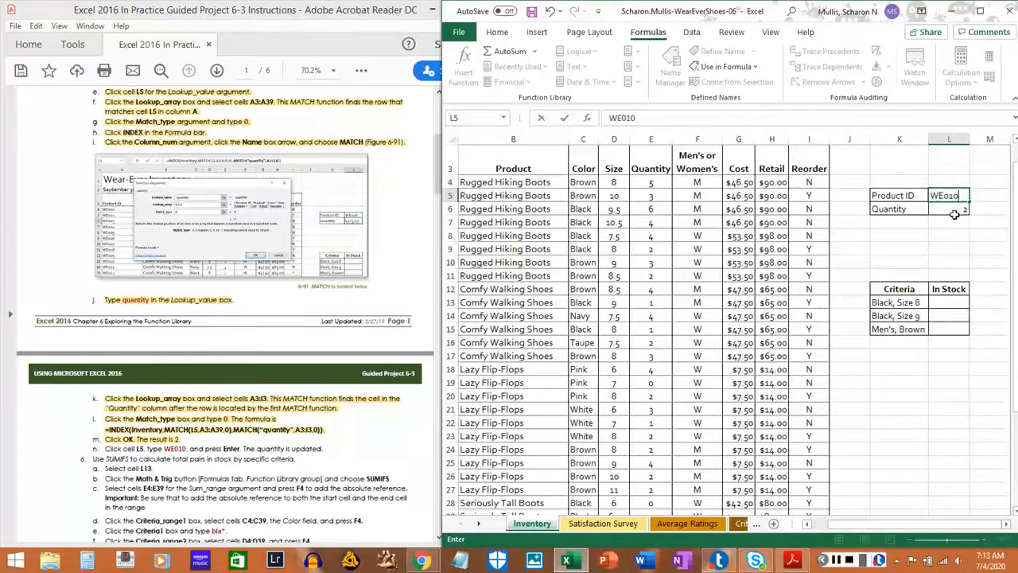
pyautogui.press('Return')
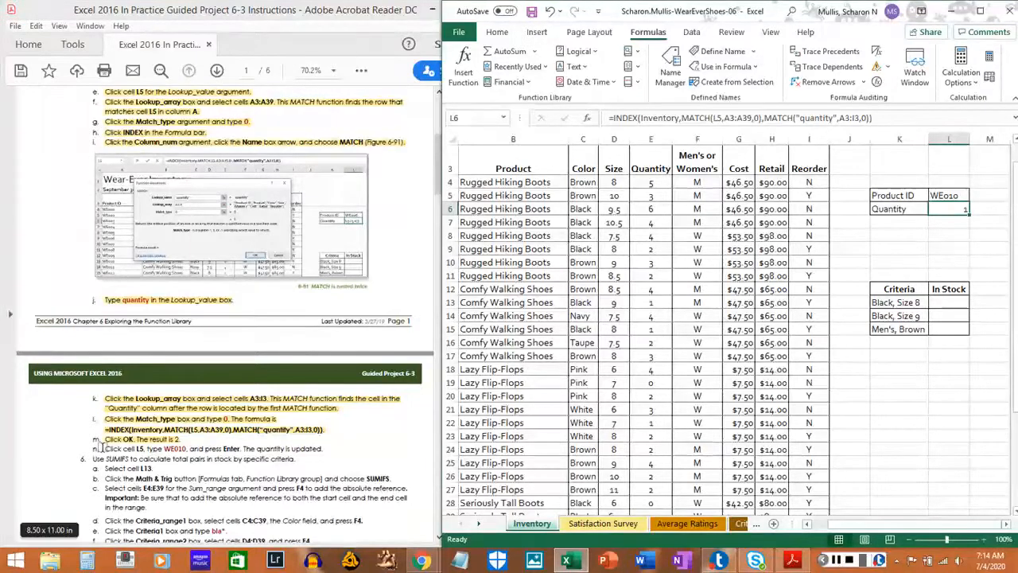
pyautogui.moveTo(102, 447); pyautogui.dragTo(322, 449)
# Check the quantities listed for products WE010 and WE006 in the inventory table.
pyautogui.click(806, 524)
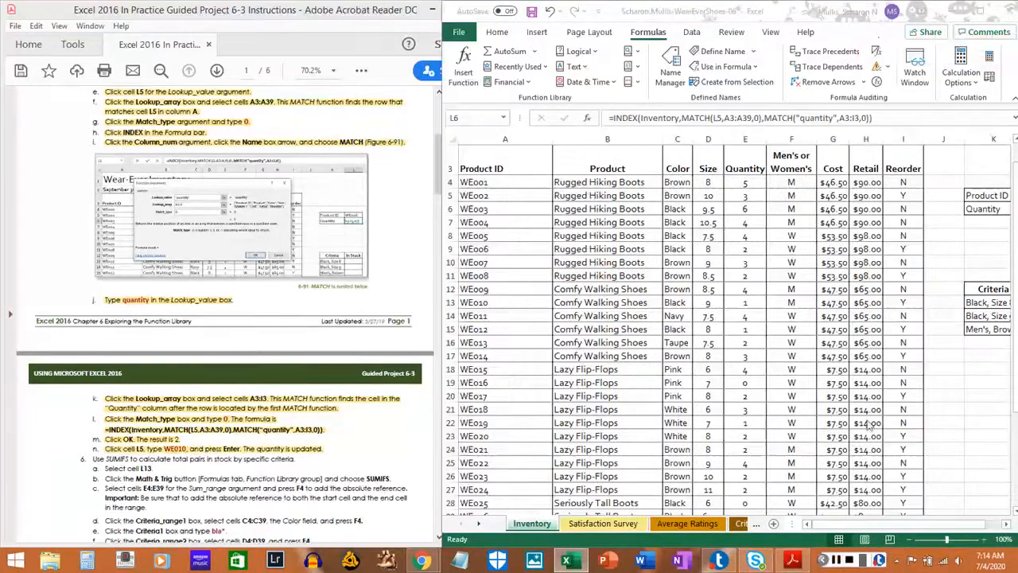
pyautogui.click(912, 528)
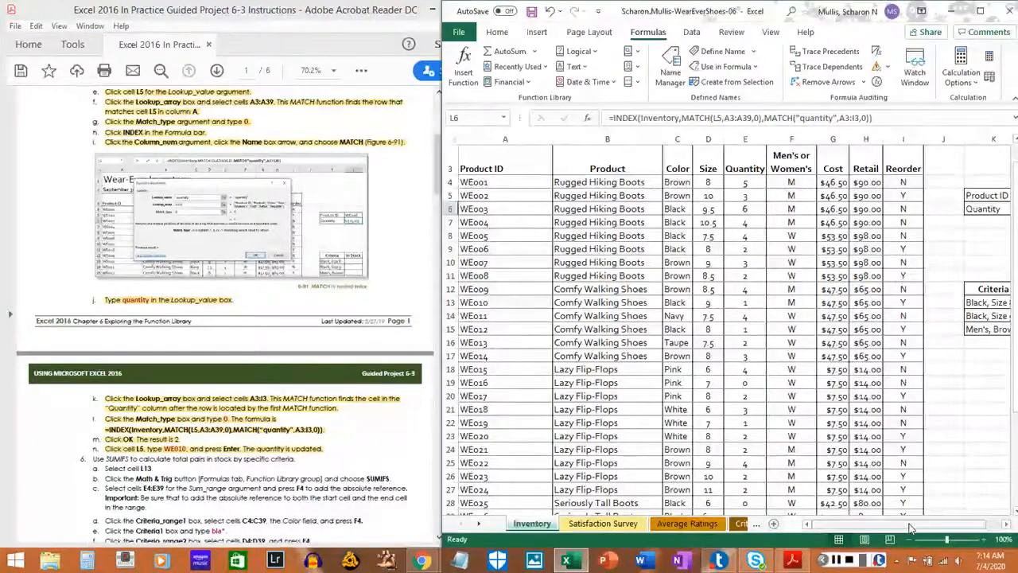
pyautogui.moveTo(912, 527); pyautogui.dragTo(889, 530)
pyautogui.click(482, 304)
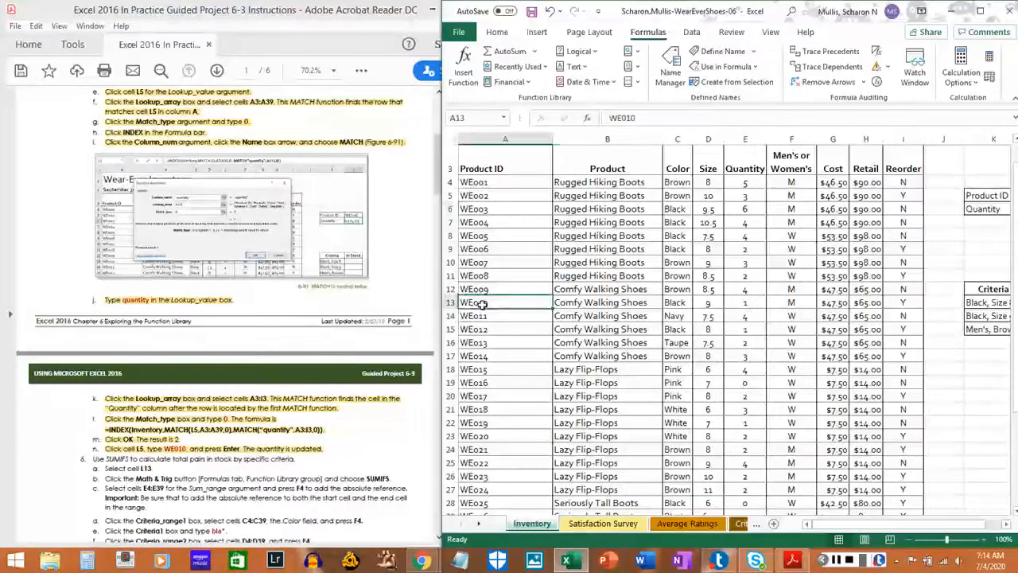
pyautogui.click(747, 303)
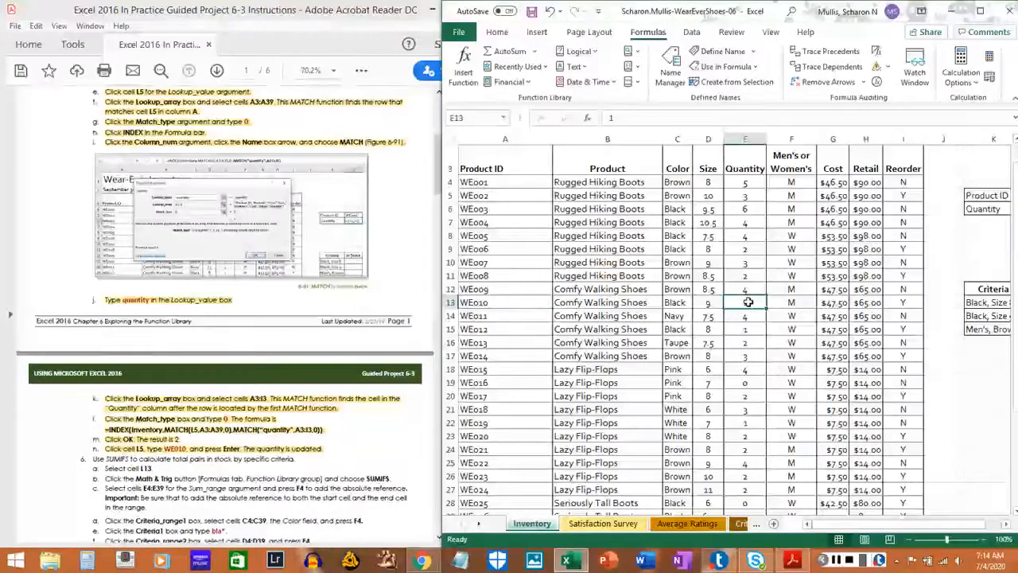
pyautogui.click(476, 248)
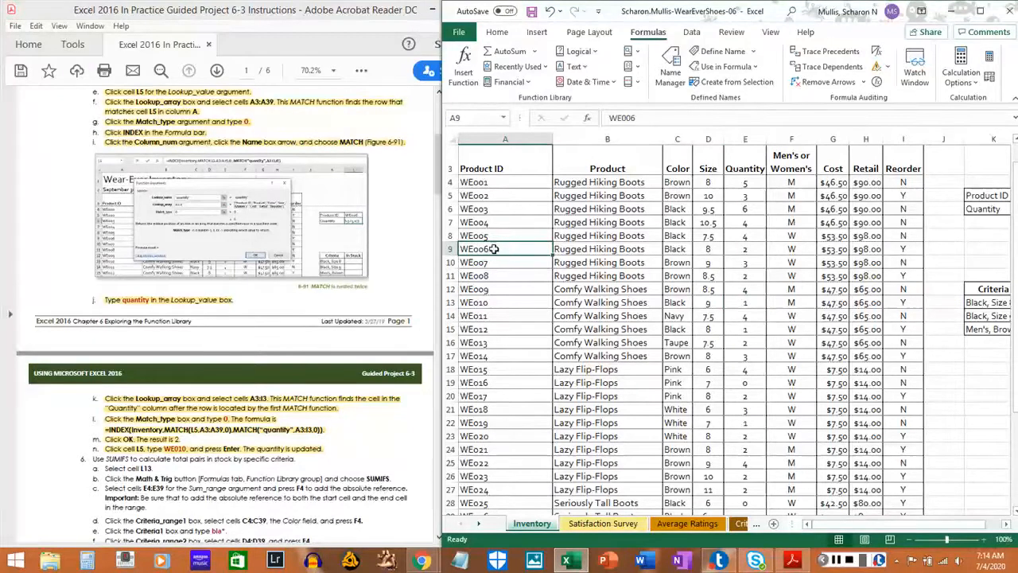
pyautogui.click(747, 248)
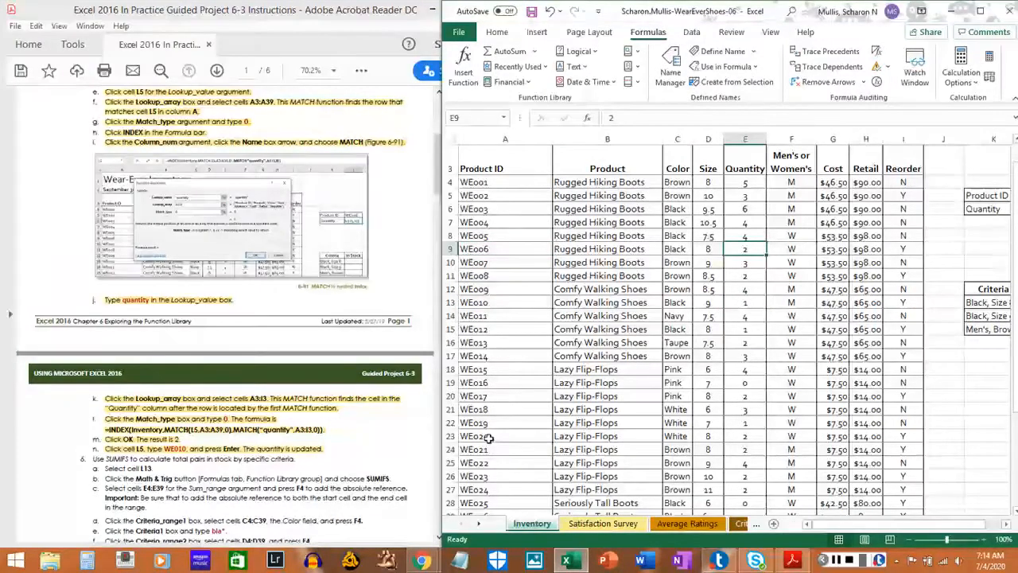
# Pick product WE022 from the inventory list and enter its ID in cell L5 to test the lookup formula.
pyautogui.click(487, 464)
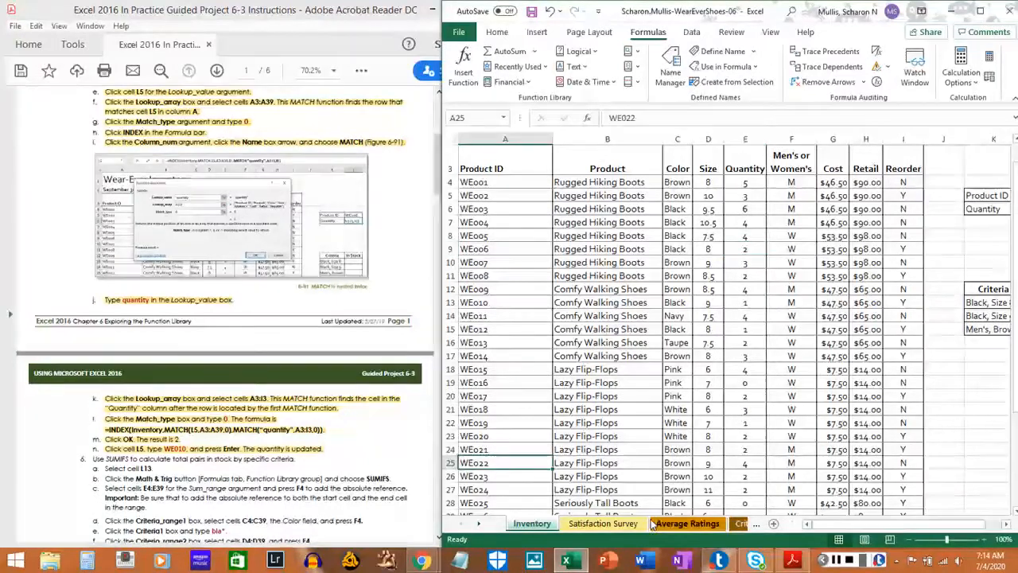
pyautogui.moveTo(927, 528); pyautogui.dragTo(958, 530)
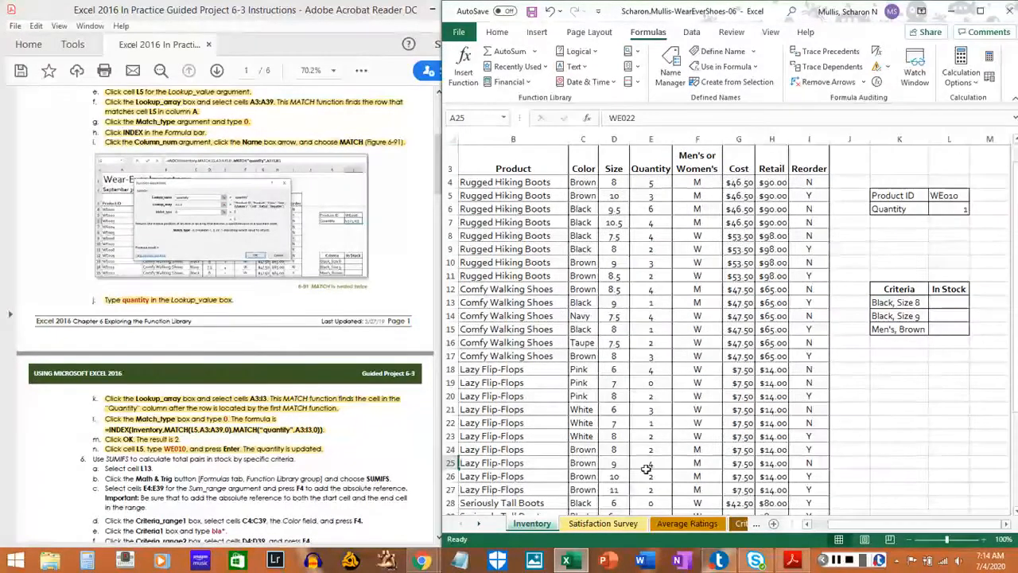
pyautogui.click(959, 195)
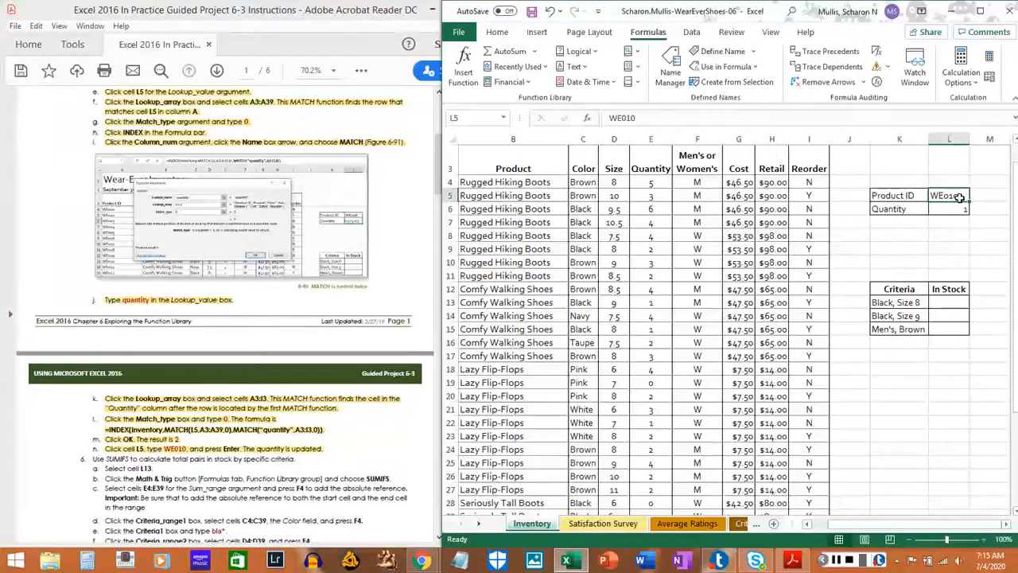
pyautogui.write('WE')
pyautogui.write('010')
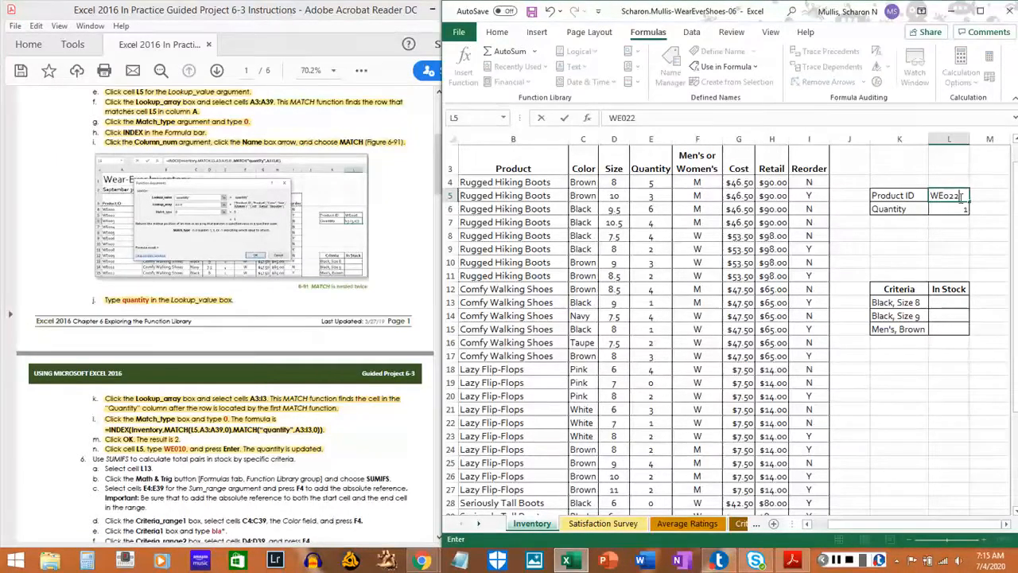
pyautogui.press('Return')
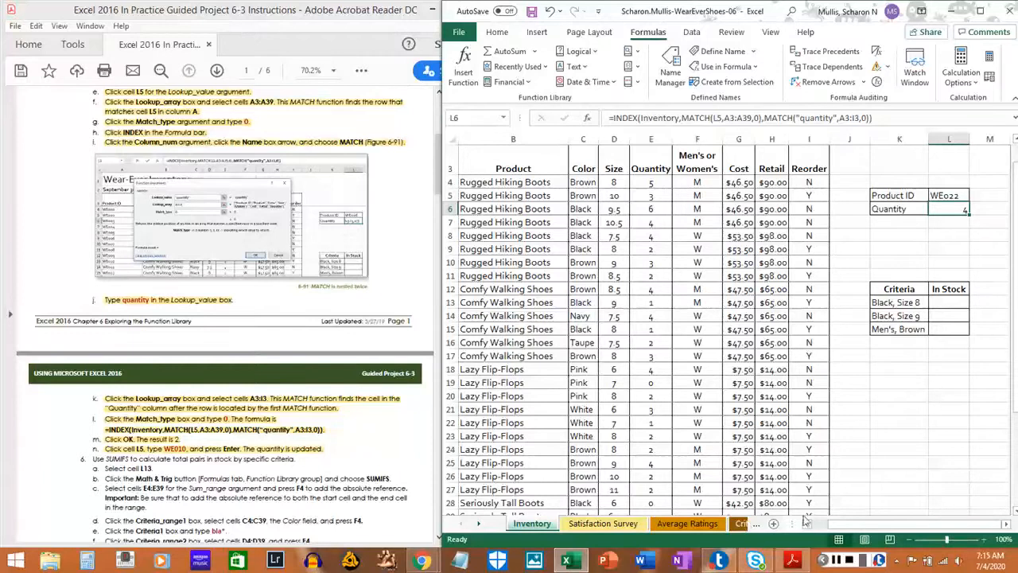
pyautogui.moveTo(826, 526); pyautogui.dragTo(816, 526)
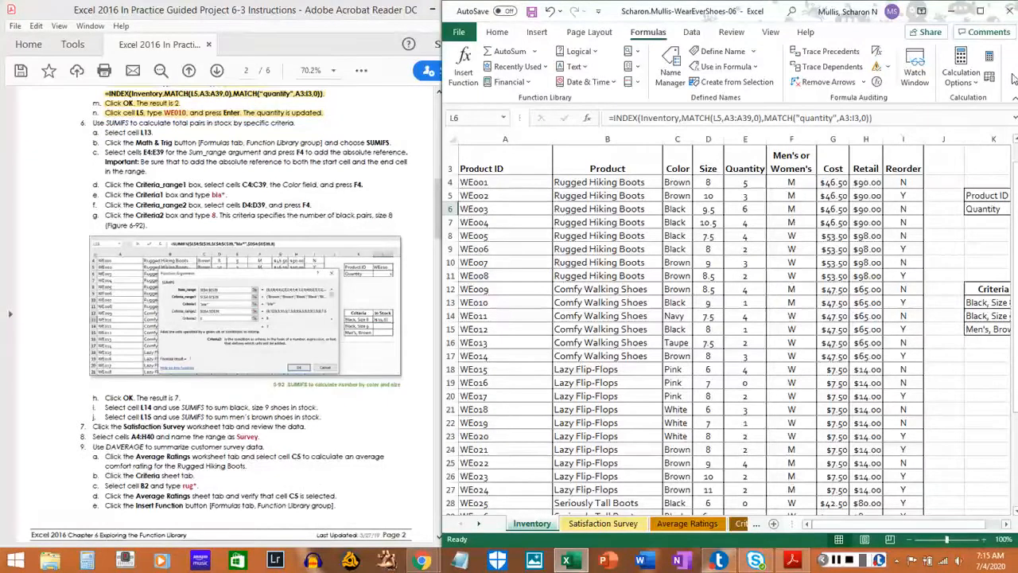
# Save the WearEverShoes-06 workbook under its current name.
pyautogui.hotkey('ctrl', 's')
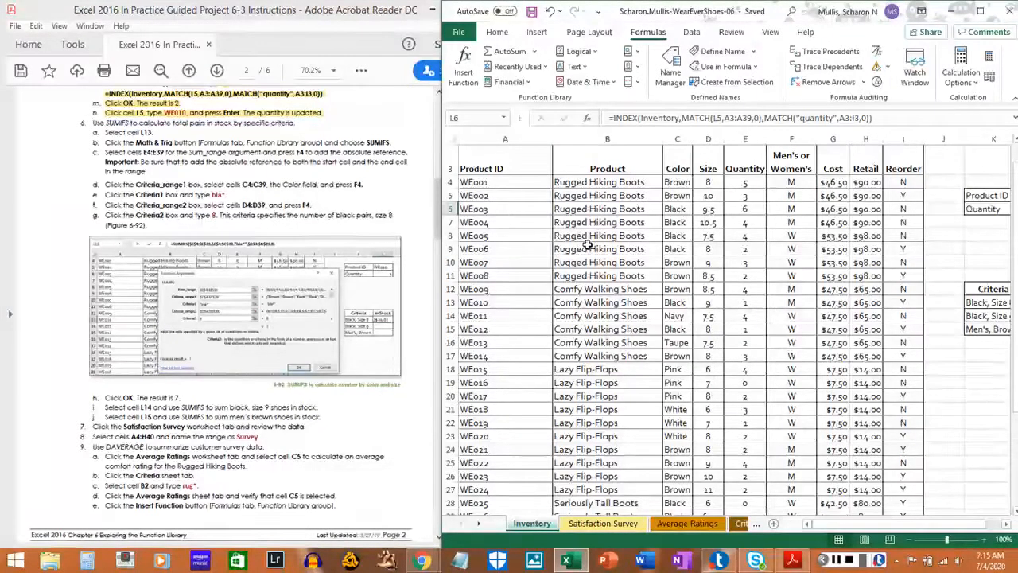
pyautogui.click(531, 14)
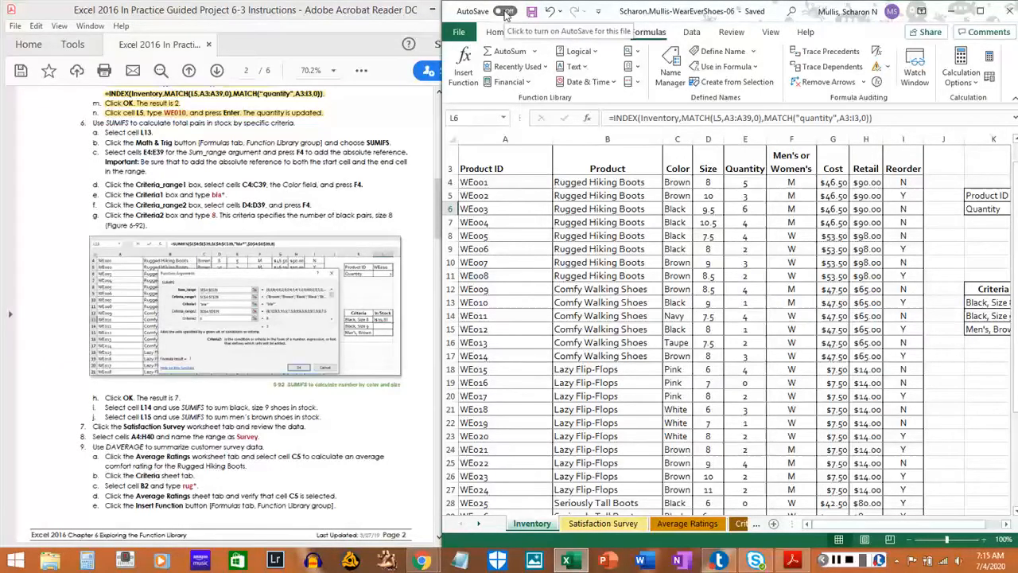
pyautogui.click(462, 33)
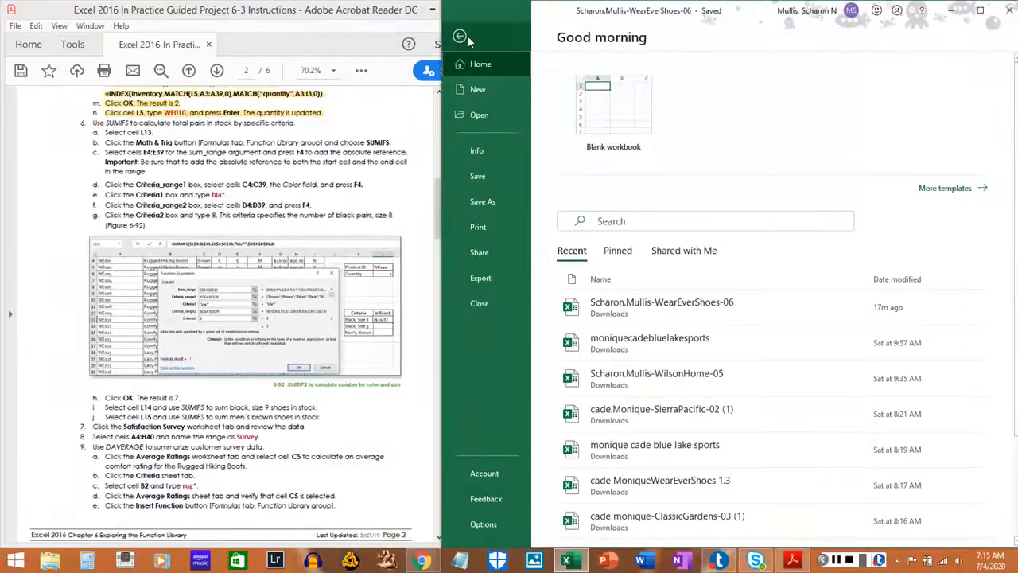
pyautogui.click(476, 179)
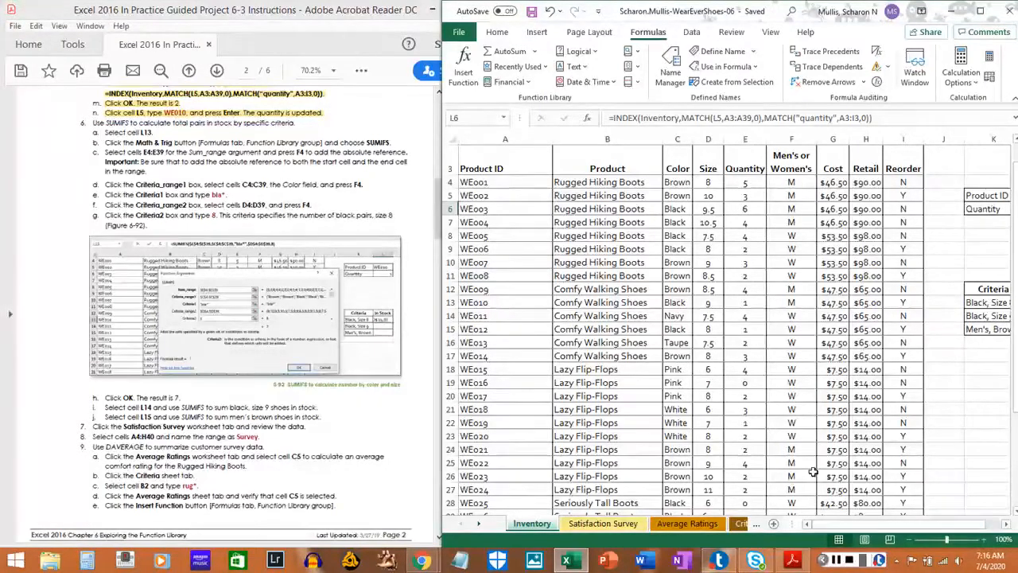
# Select cell L13 for the Black, Size 8 stock total and highlight instruction 6a in the PDF.
pyautogui.click(626, 306)
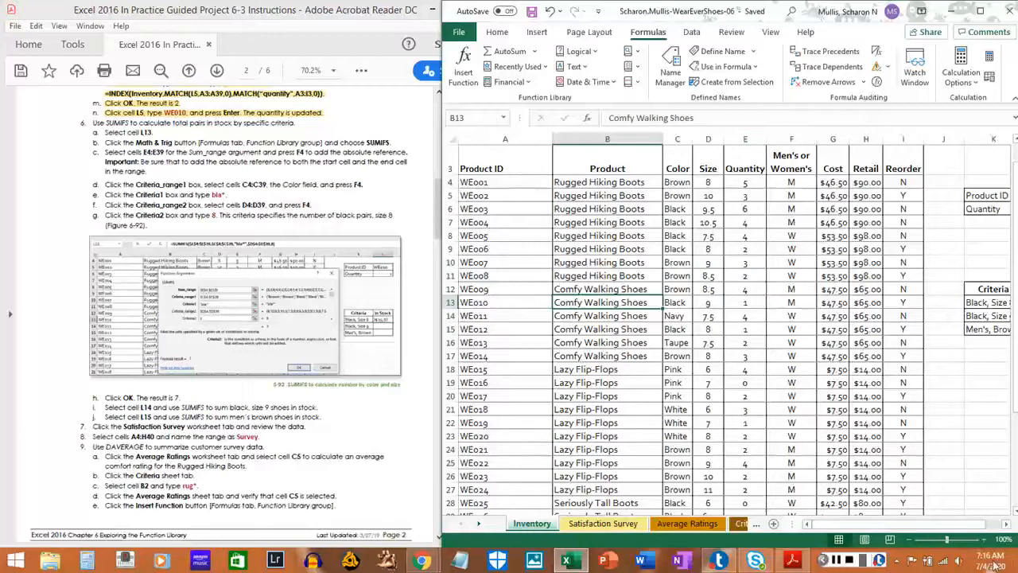
pyautogui.click(1007, 525)
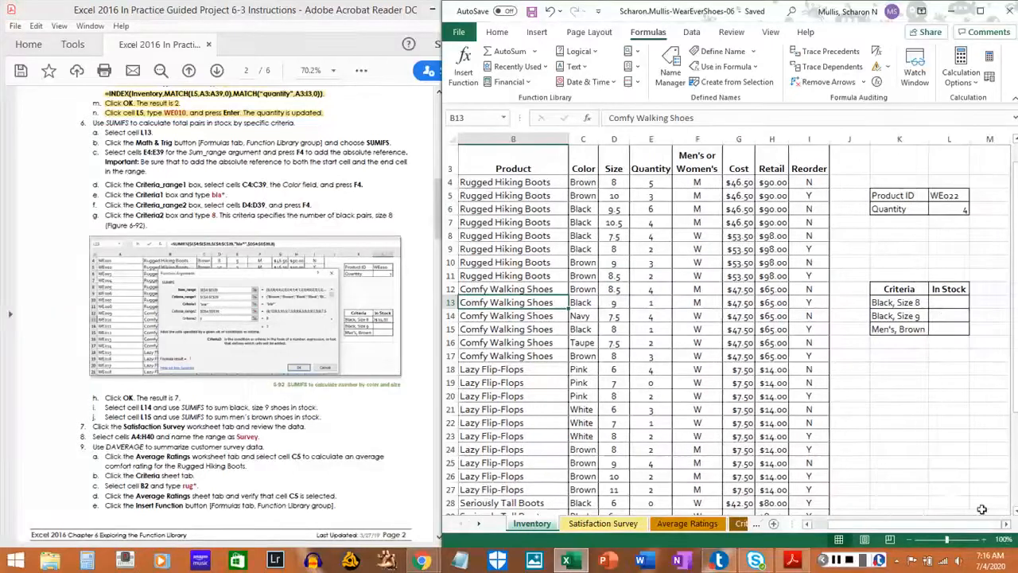
pyautogui.click(946, 306)
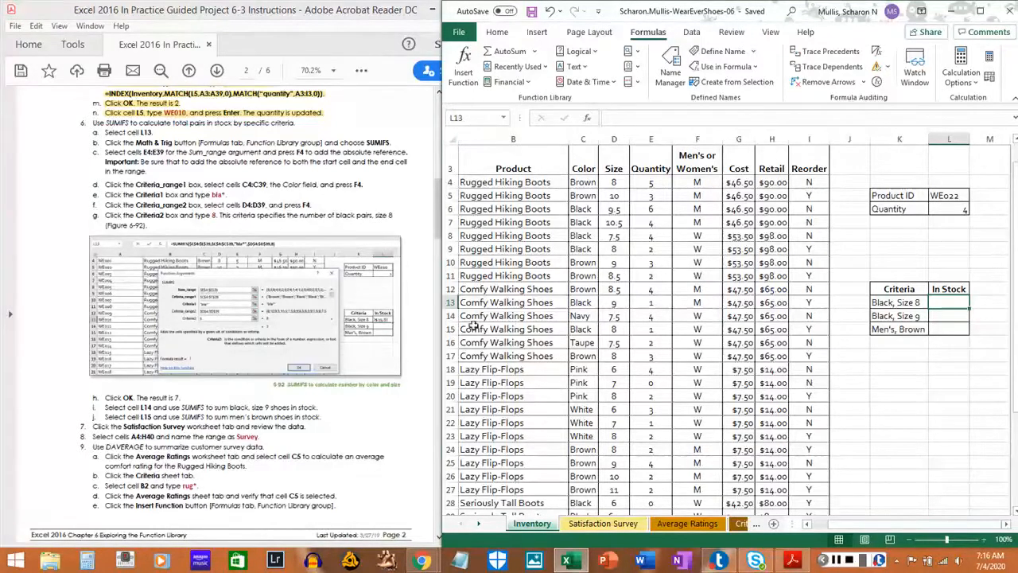
pyautogui.moveTo(104, 132); pyautogui.dragTo(146, 132)
pyautogui.click(146, 133)
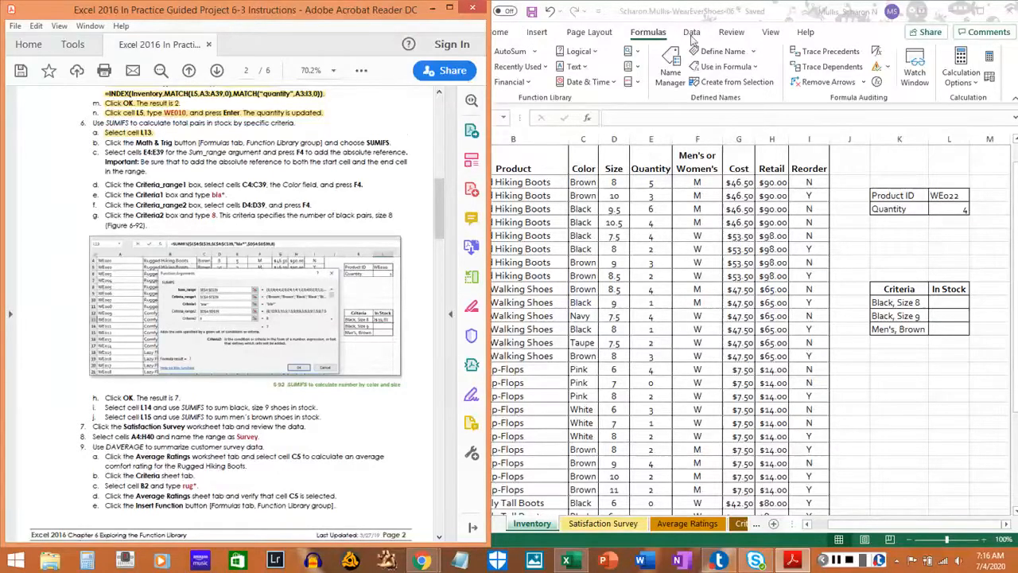
# Return to the workbook and insert the SUMIFS function from the Math & Trig category into cell L13.
pyautogui.click(672, 73)
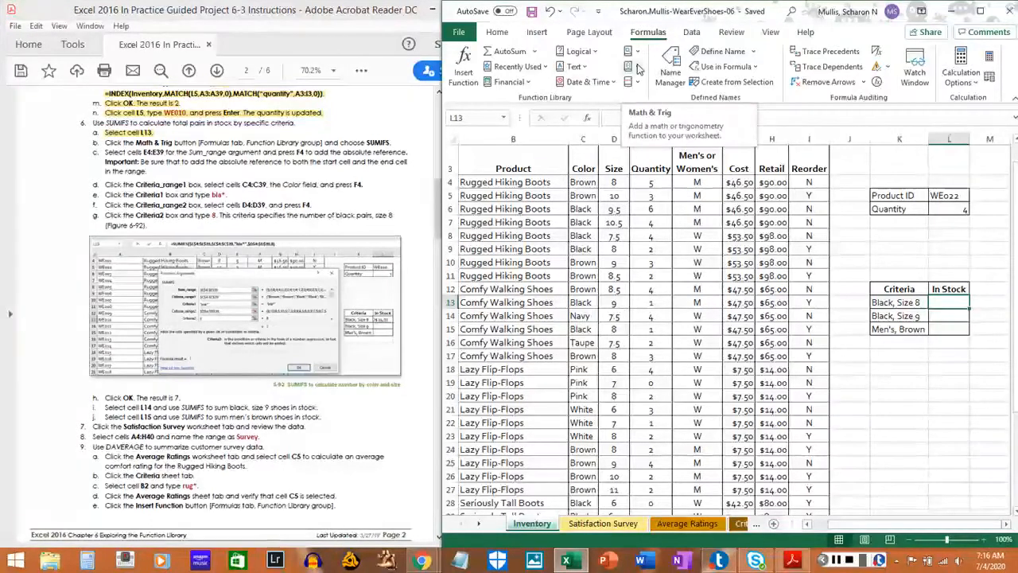
pyautogui.click(632, 66)
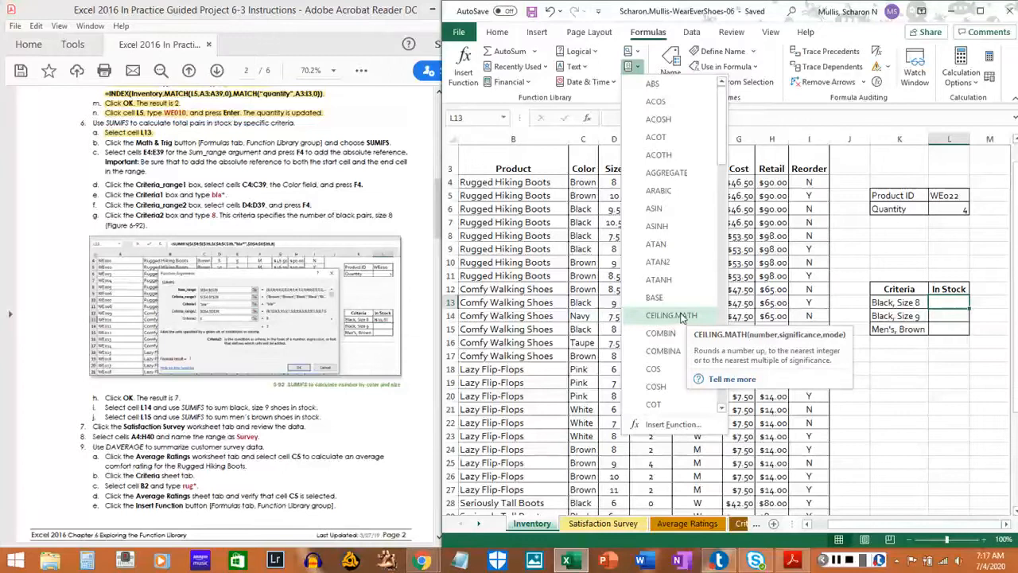
pyautogui.scroll(-5, 686, 320)
pyautogui.scroll(-10, 682, 320)
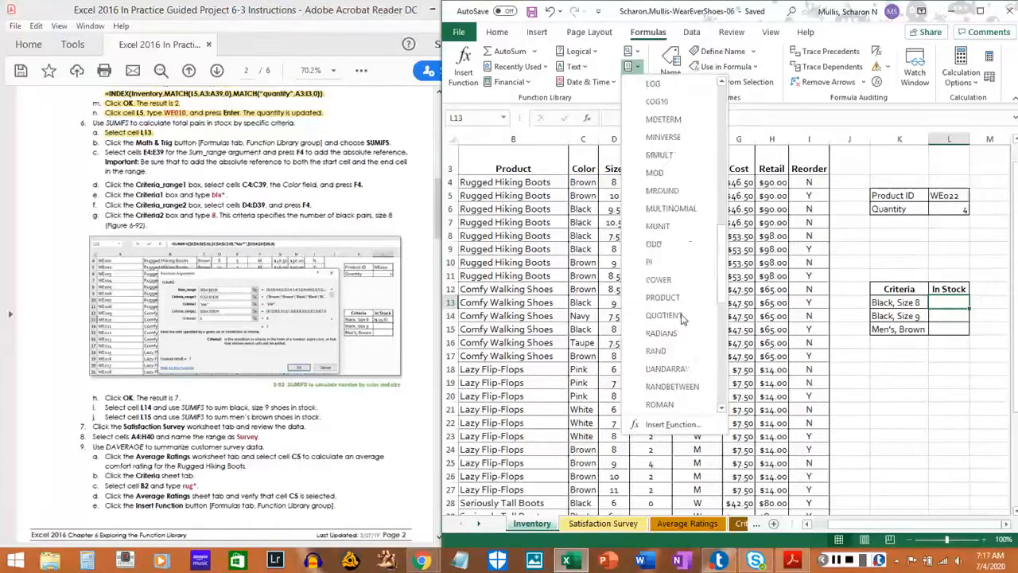
pyautogui.scroll(-3, 673, 361)
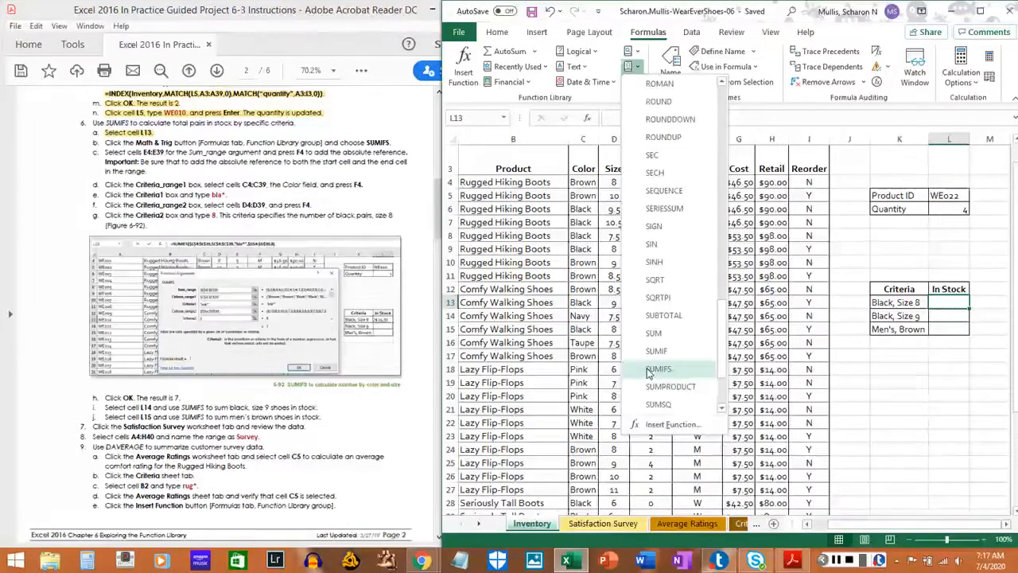
pyautogui.click(658, 369)
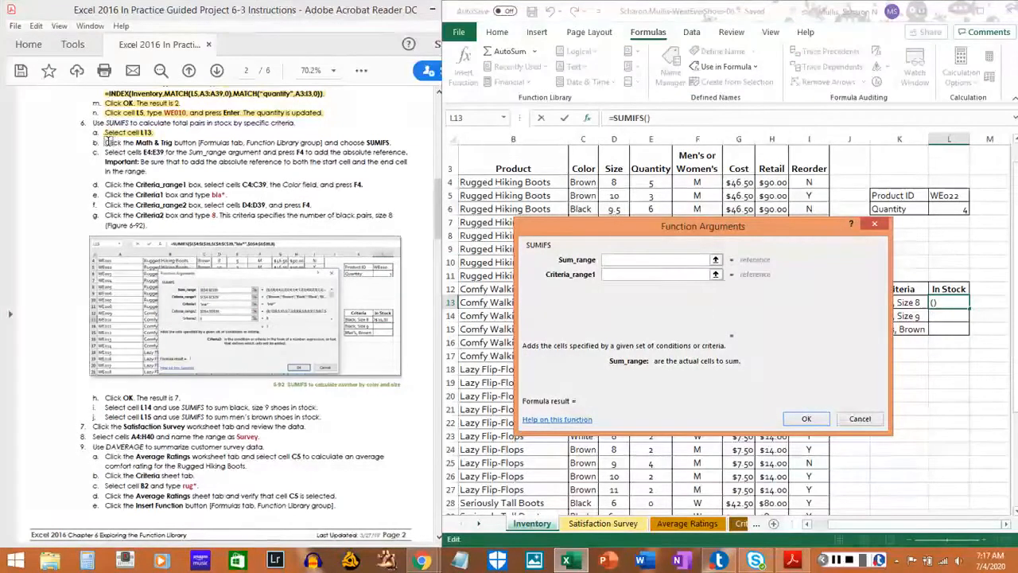
# Highlight instruction 6b about choosing SUMIFS in the PDF.
pyautogui.click(108, 139)
pyautogui.moveTo(107, 141); pyautogui.dragTo(385, 144)
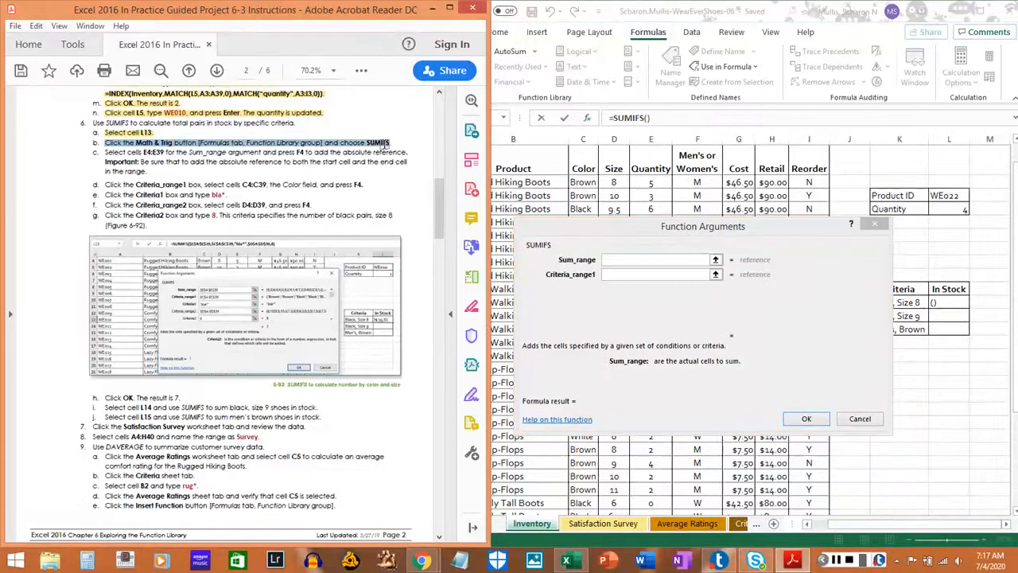
pyautogui.click(386, 144)
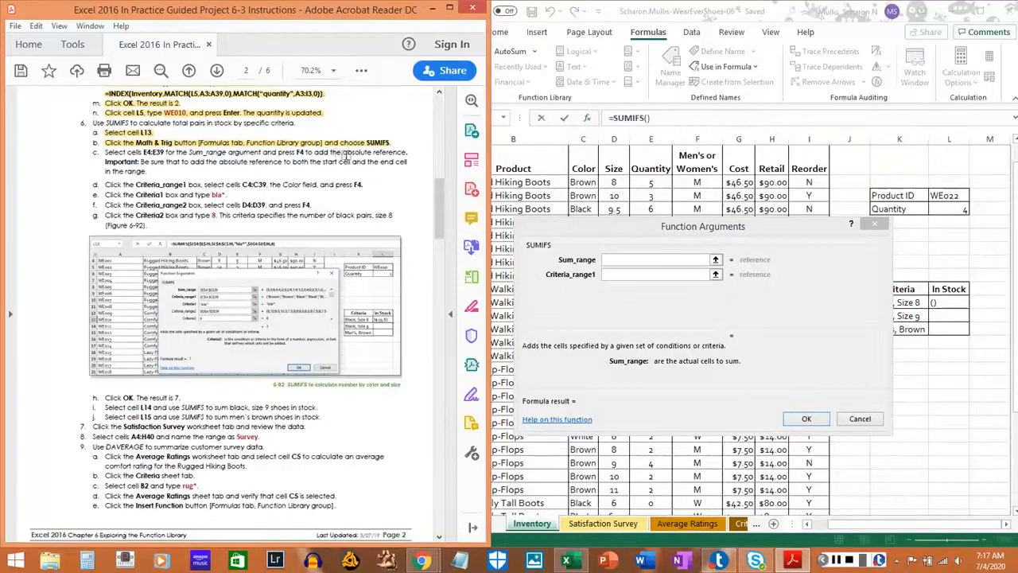
# Set the Sum_range argument of SUMIFS to the absolute range $E$4:$E$39.
pyautogui.click(638, 259)
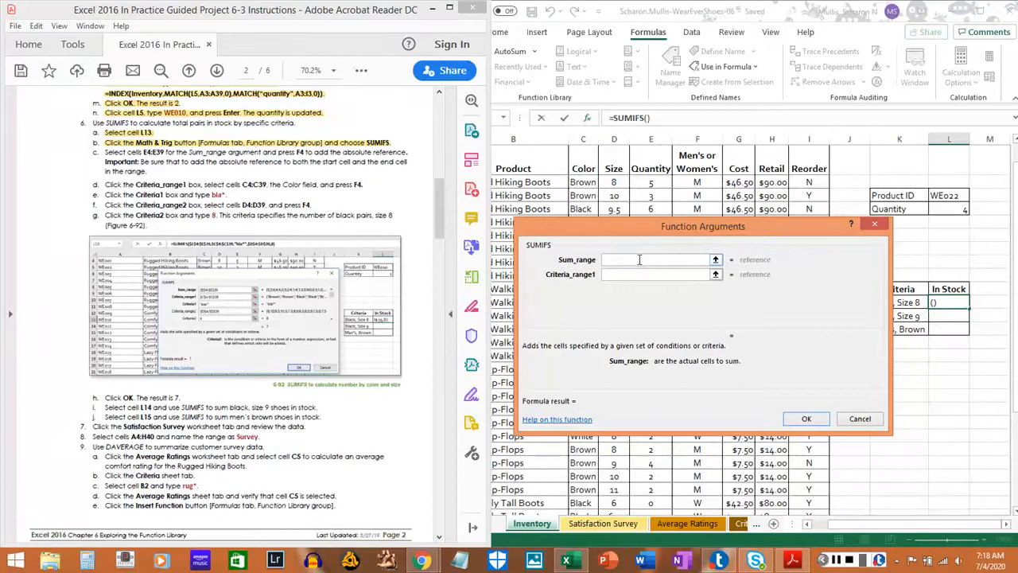
pyautogui.write('E4:E39')
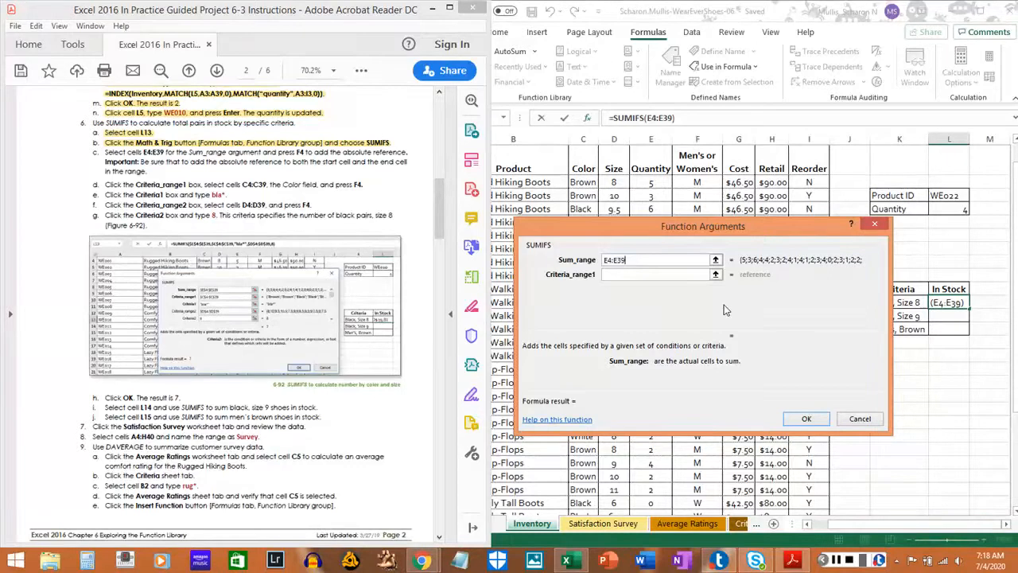
pyautogui.press('F4')
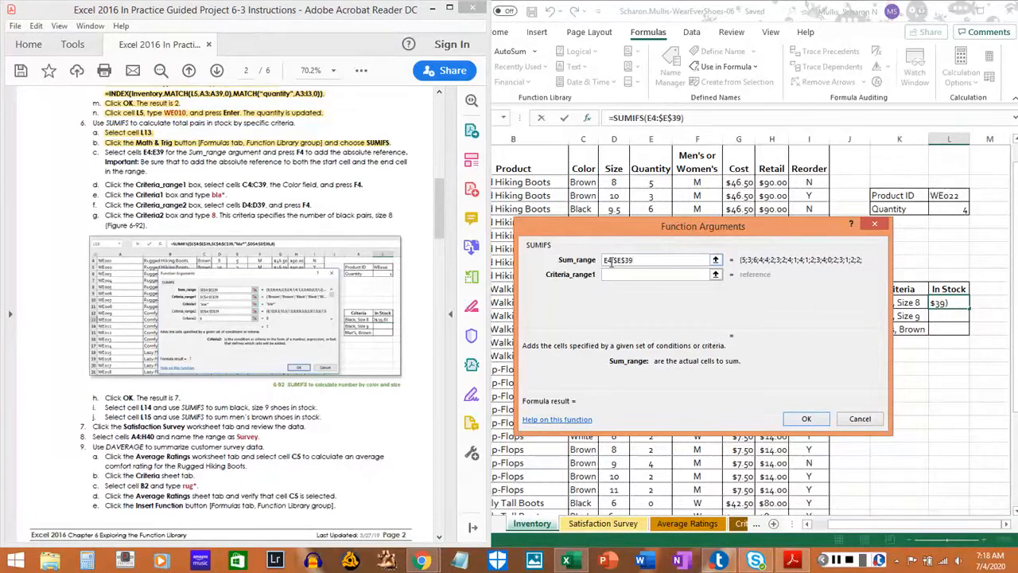
pyautogui.press('F4')
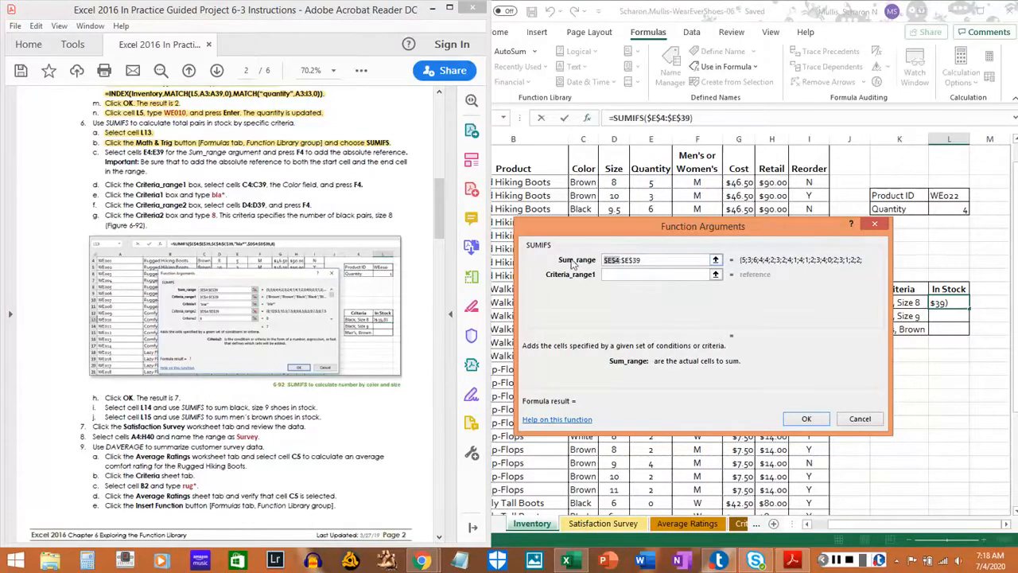
# Highlight instruction 6c, including its note on absolute references, in the PDF.
pyautogui.click(104, 150)
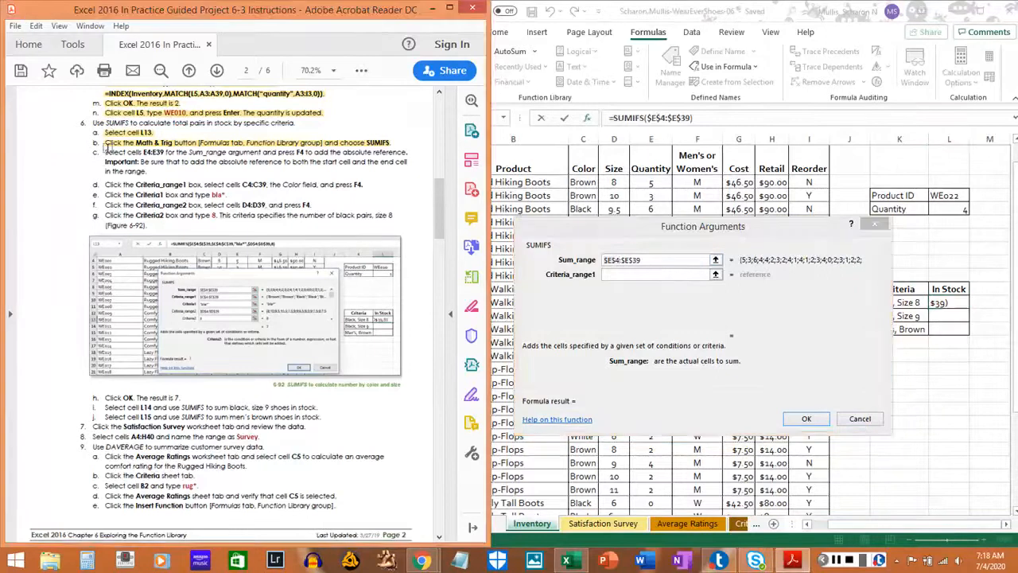
pyautogui.moveTo(104, 151); pyautogui.dragTo(137, 169)
pyautogui.click(137, 169)
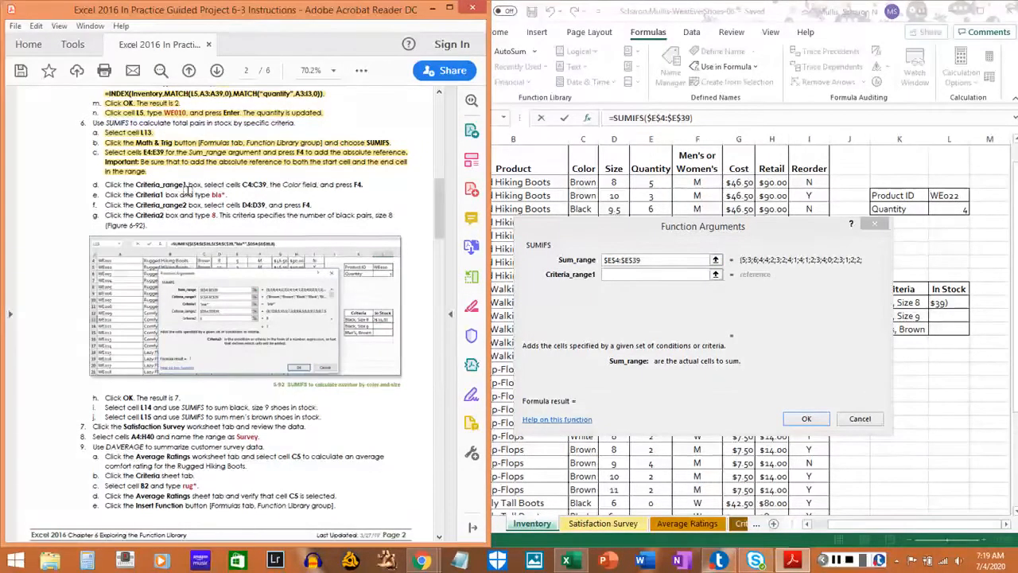
# Set the Criteria_range1 argument to the Color column cells as the absolute range $C$4:$C$39.
pyautogui.click(619, 277)
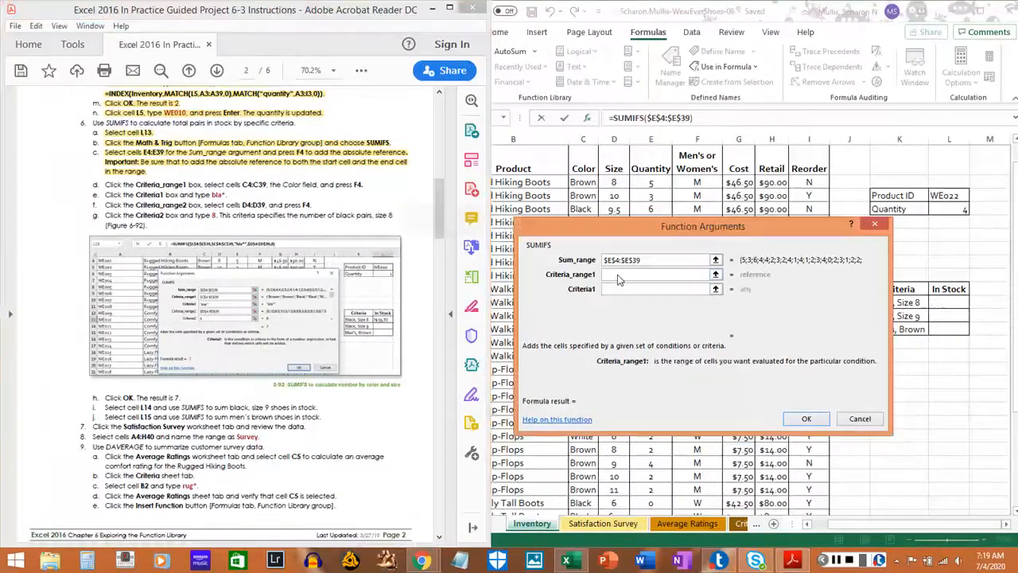
pyautogui.scroll(-1, 617, 272)
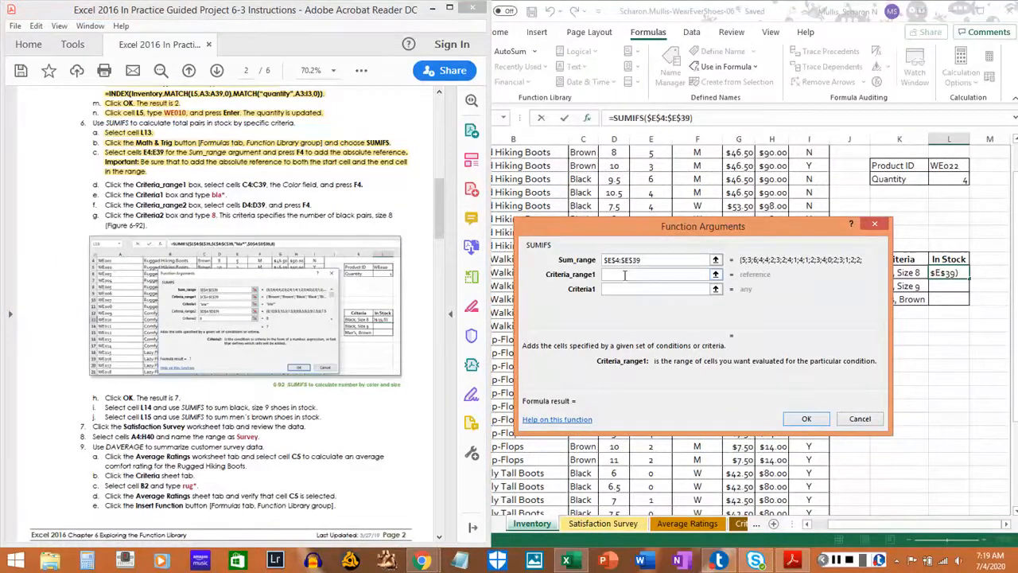
pyautogui.click(715, 274)
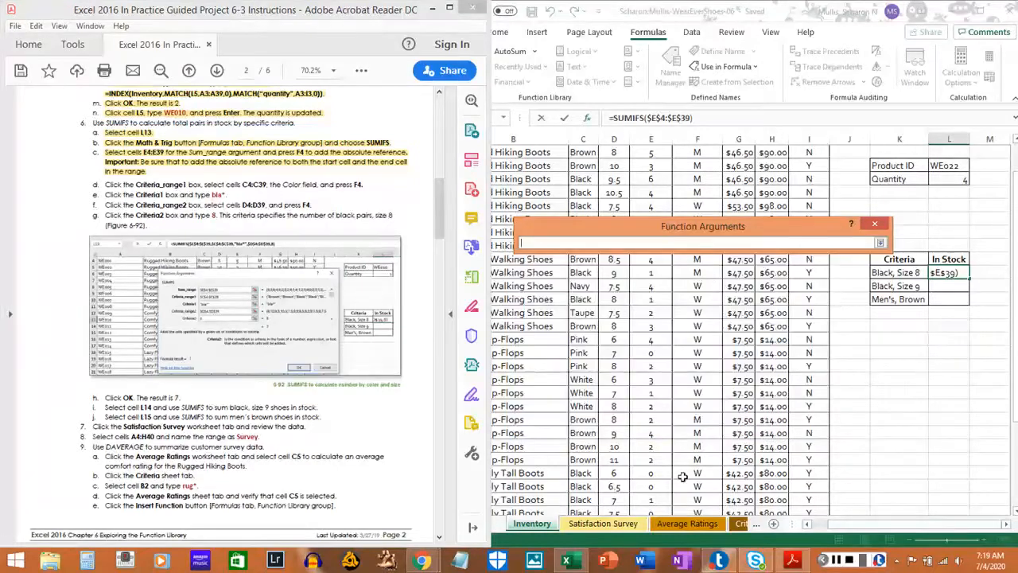
pyautogui.click(816, 526)
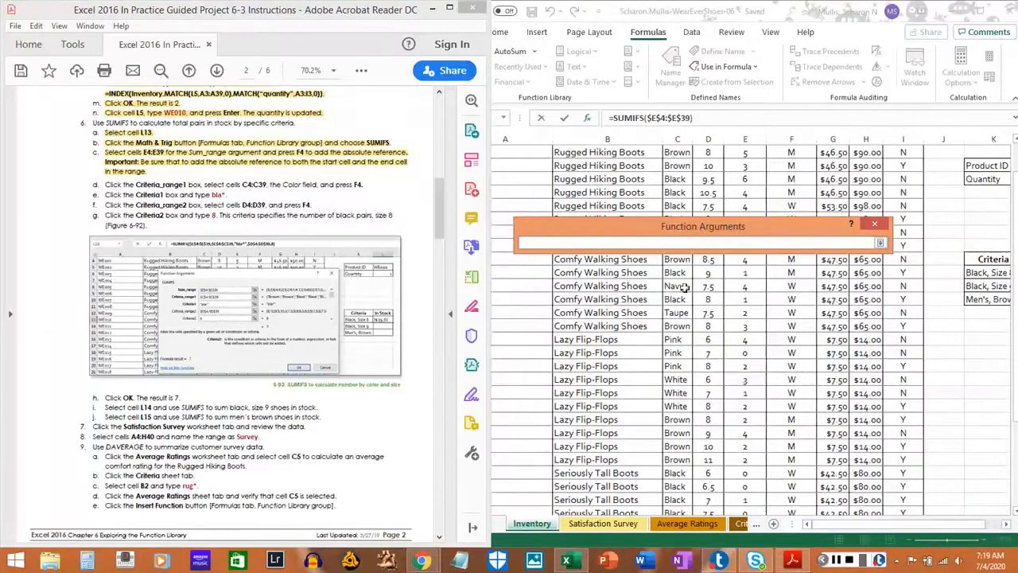
pyautogui.scroll(2, 680, 153)
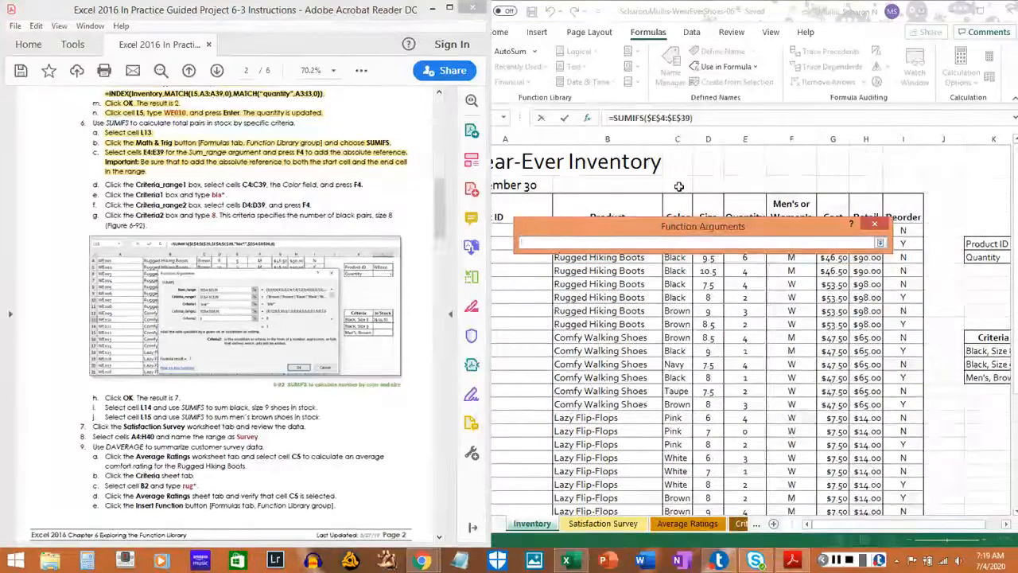
pyautogui.scroll(-1, 679, 186)
pyautogui.click(678, 153)
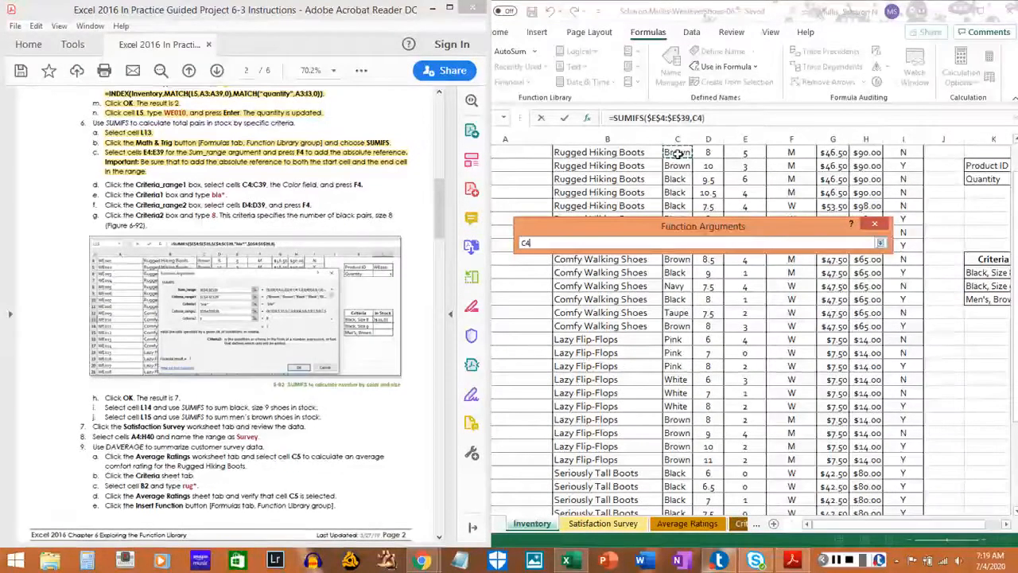
pyautogui.moveTo(677, 153); pyautogui.dragTo(671, 475)
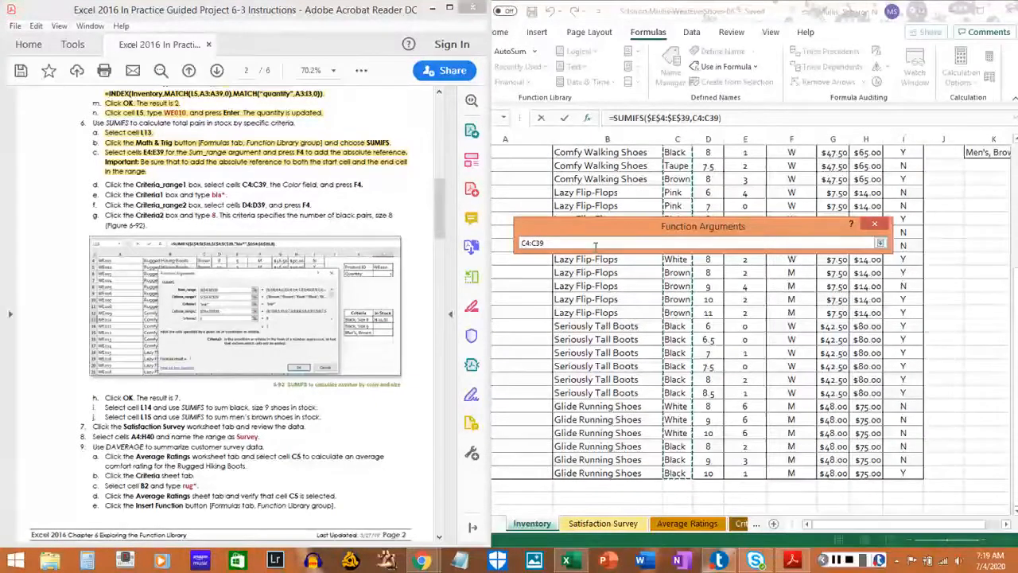
pyautogui.press('F4')
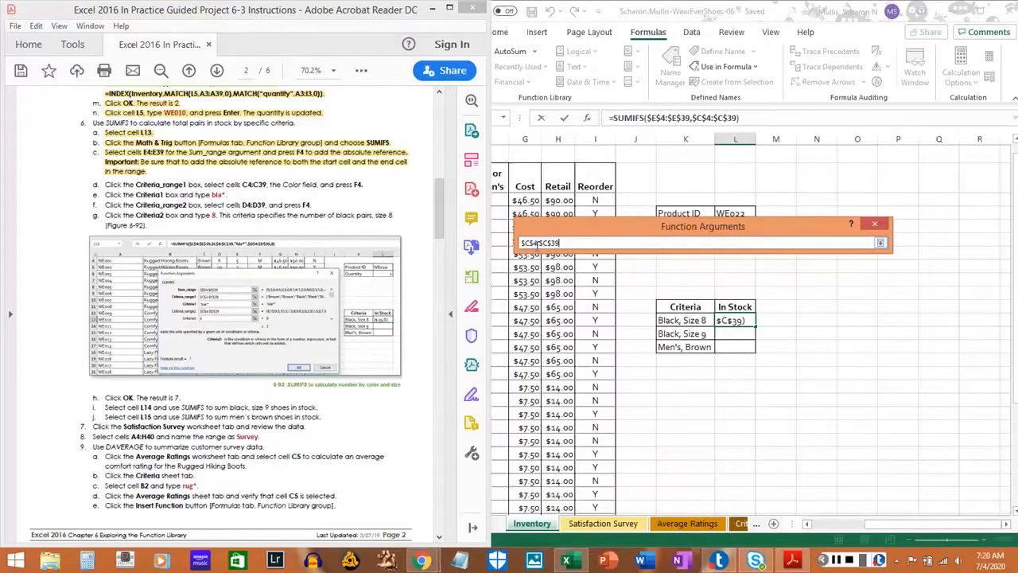
# Highlight instruction 6d in the PDF and restore the full SUMIFS arguments dialog.
pyautogui.click(108, 184)
pyautogui.moveTo(108, 184); pyautogui.dragTo(364, 184)
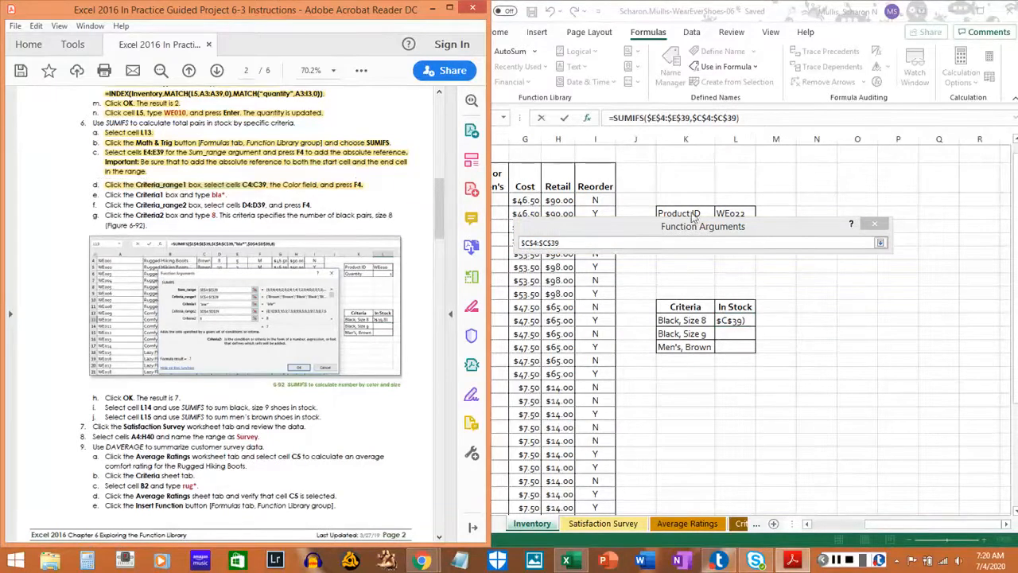
pyautogui.click(881, 242)
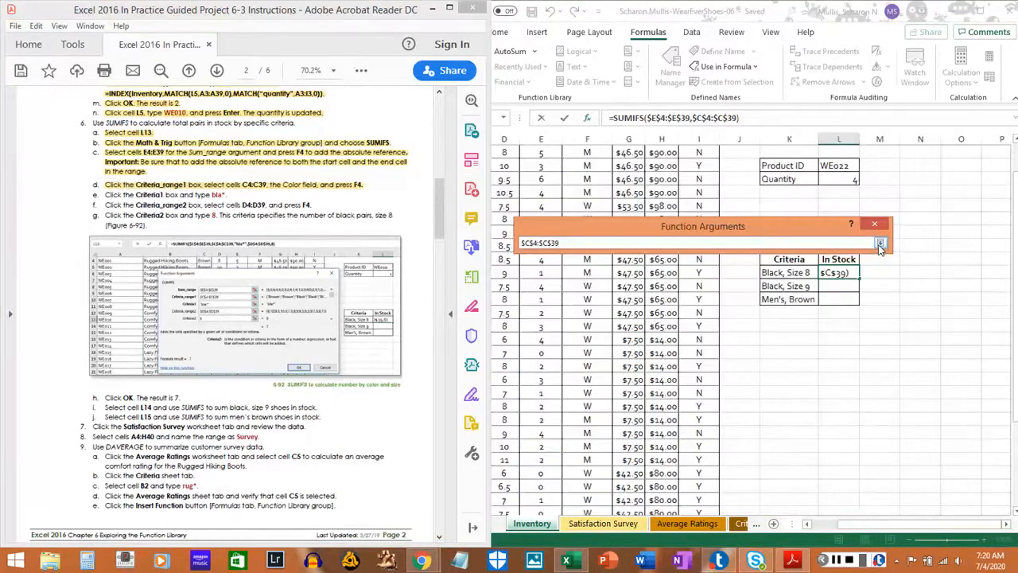
pyautogui.click(881, 242)
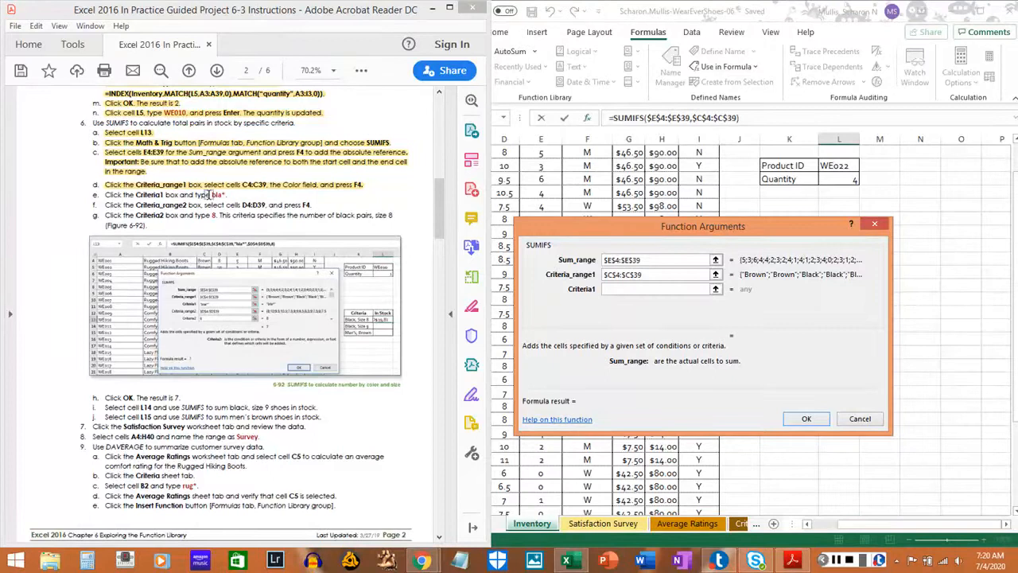
# Set the Criteria1 argument to bla* and highlight instruction 6e in the PDF.
pyautogui.click(654, 288)
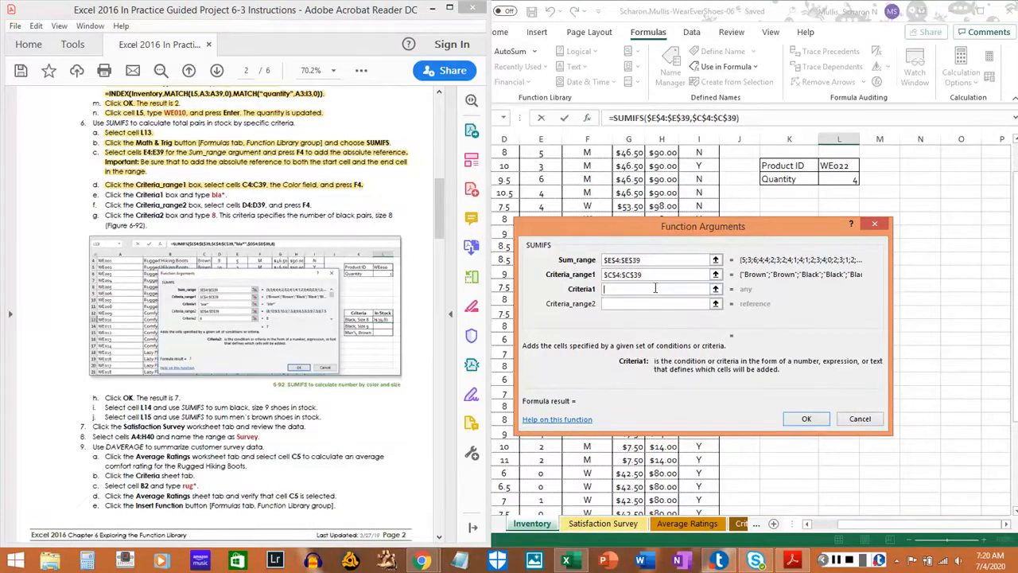
pyautogui.write('bla*')
pyautogui.moveTo(104, 194); pyautogui.dragTo(233, 194)
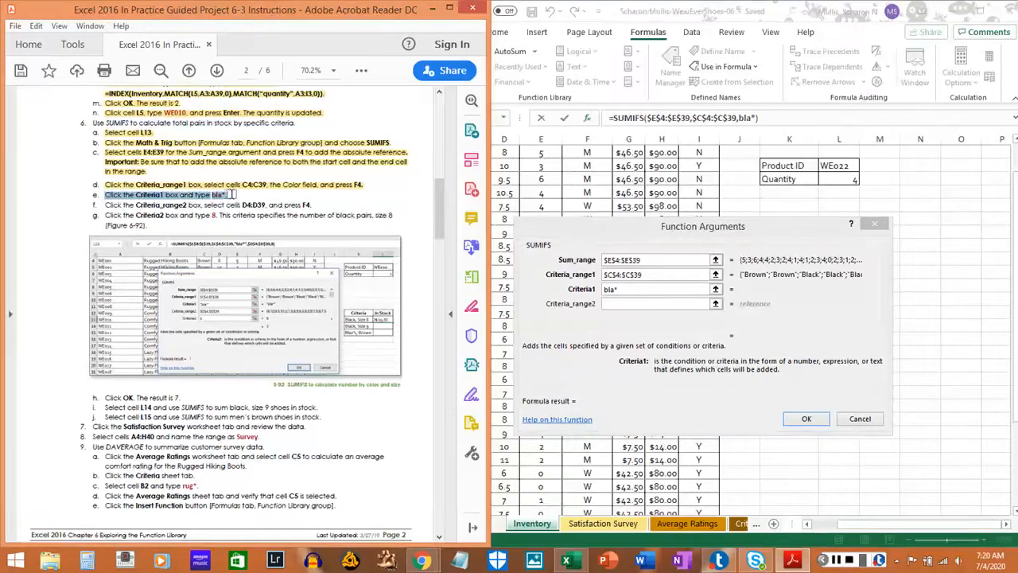
pyautogui.click(233, 194)
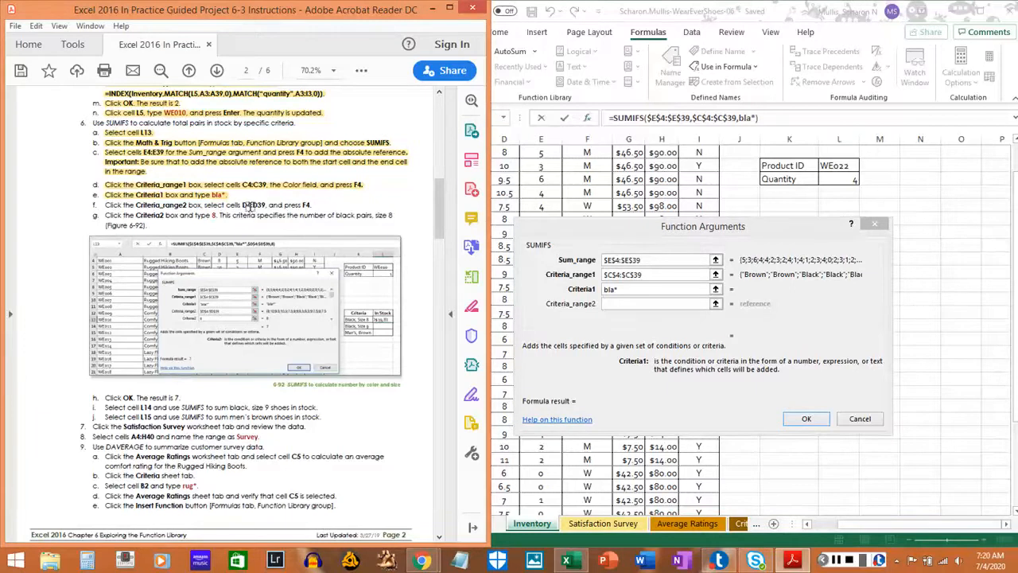
# Set the Criteria_range2 argument to the Size column cells as the absolute range $D$4:$D$39 and highlight instruction 6f in the PDF.
pyautogui.click(627, 303)
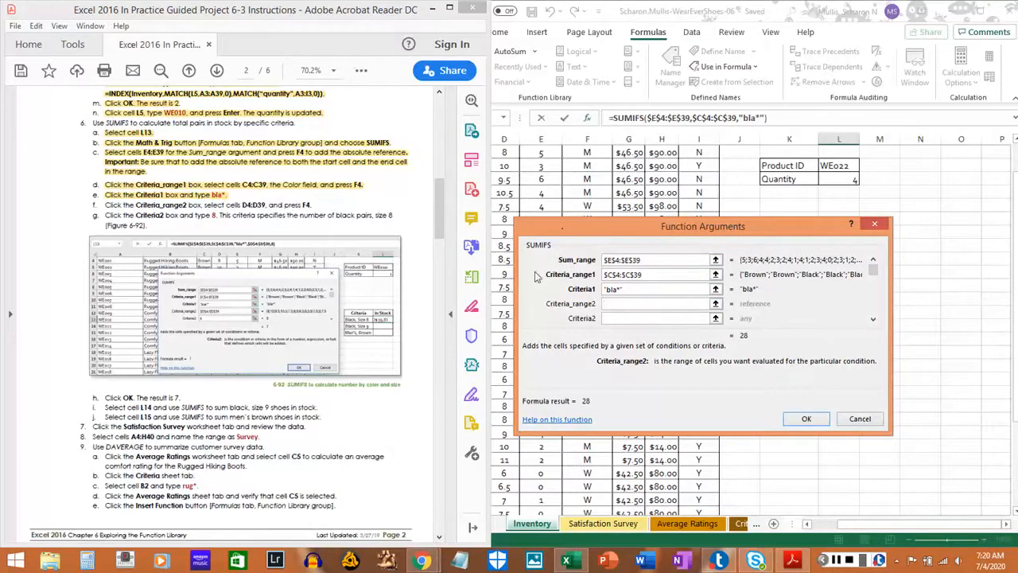
pyautogui.click(504, 153)
pyautogui.scroll(1, 504, 154)
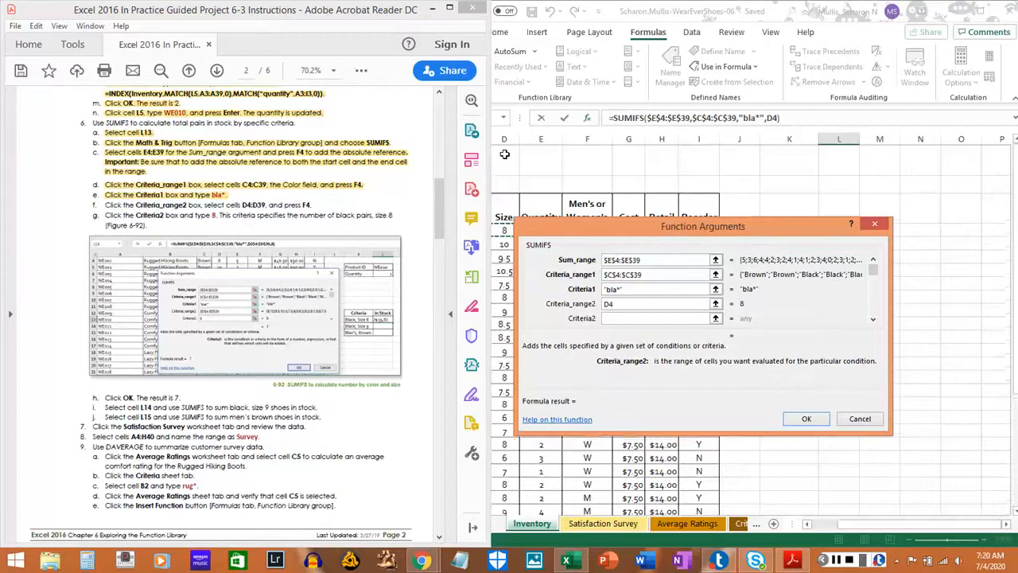
pyautogui.scroll(-3, 504, 153)
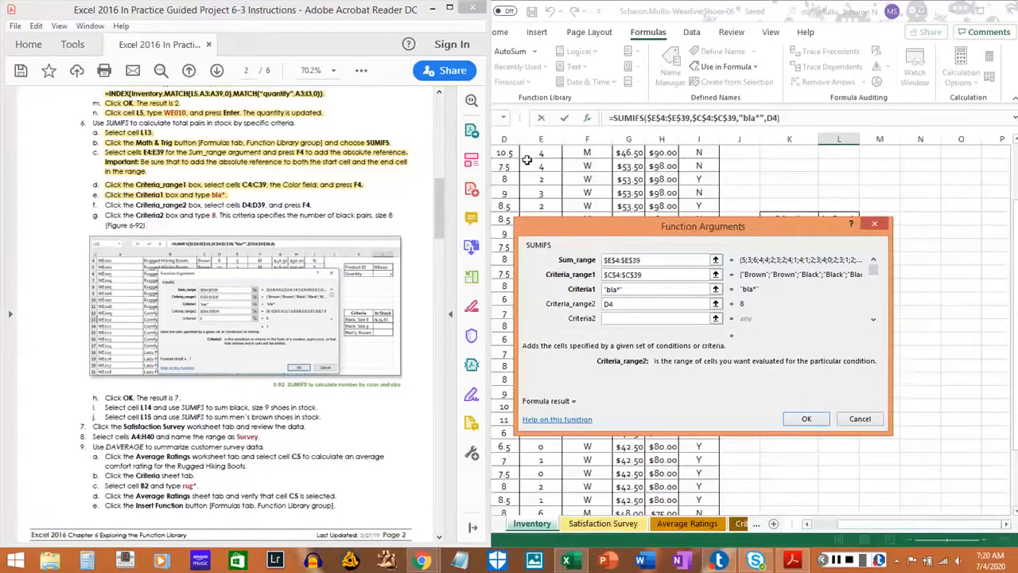
pyautogui.scroll(5, 527, 160)
pyautogui.moveTo(504, 231); pyautogui.dragTo(493, 391)
pyautogui.moveTo(507, 503); pyautogui.dragTo(504, 486)
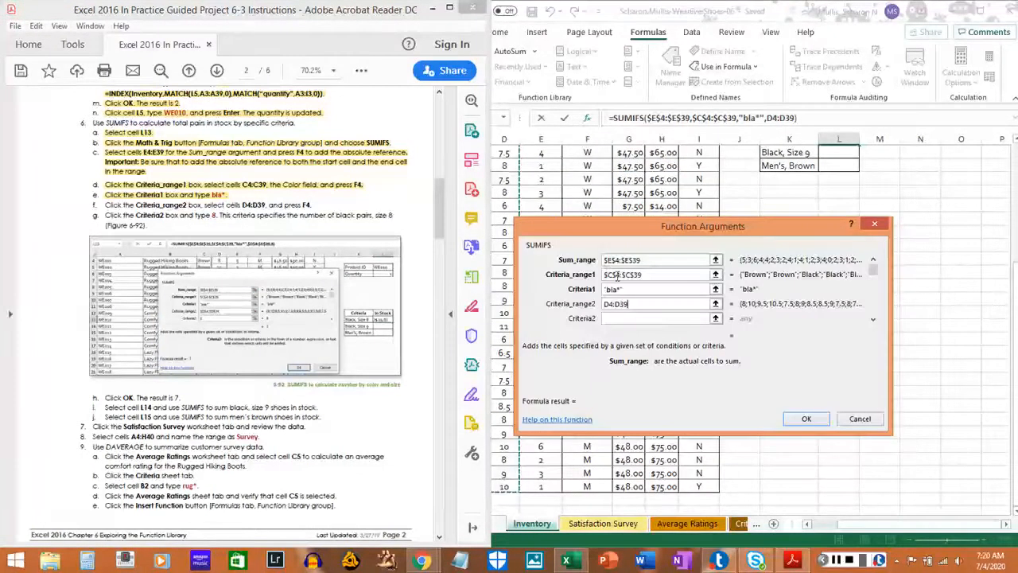
pyautogui.click(714, 303)
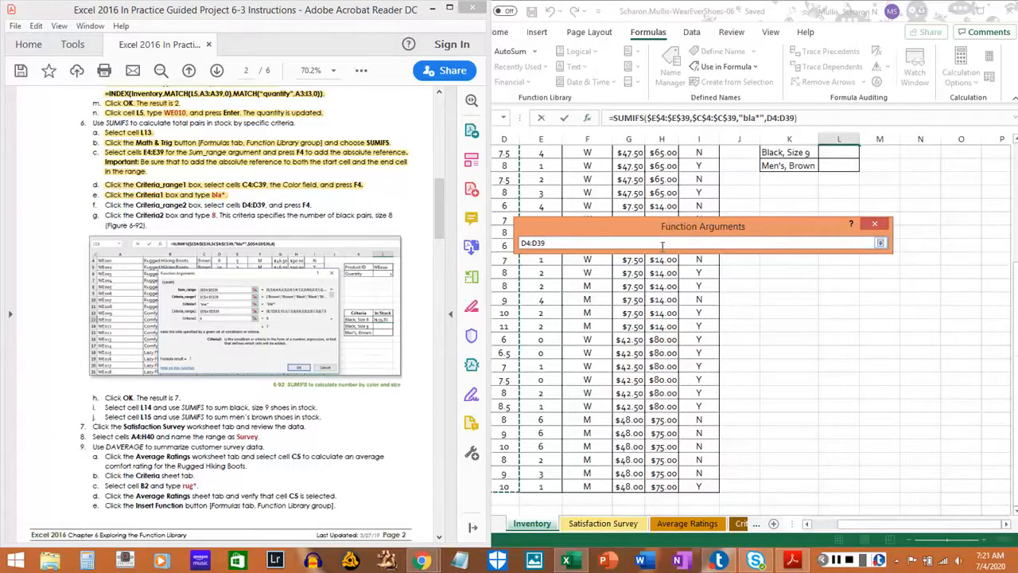
pyautogui.press('F4')
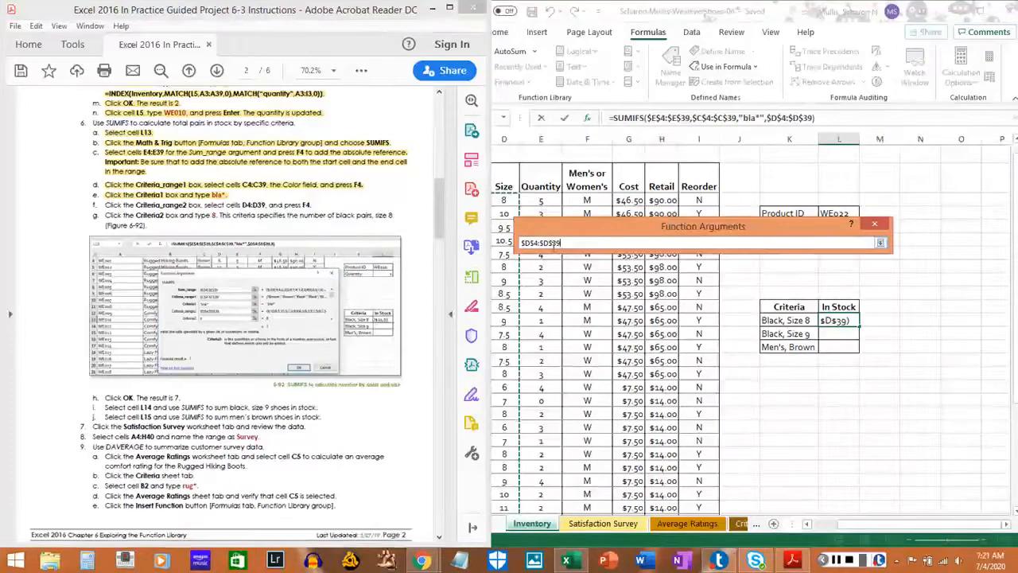
pyautogui.click(879, 243)
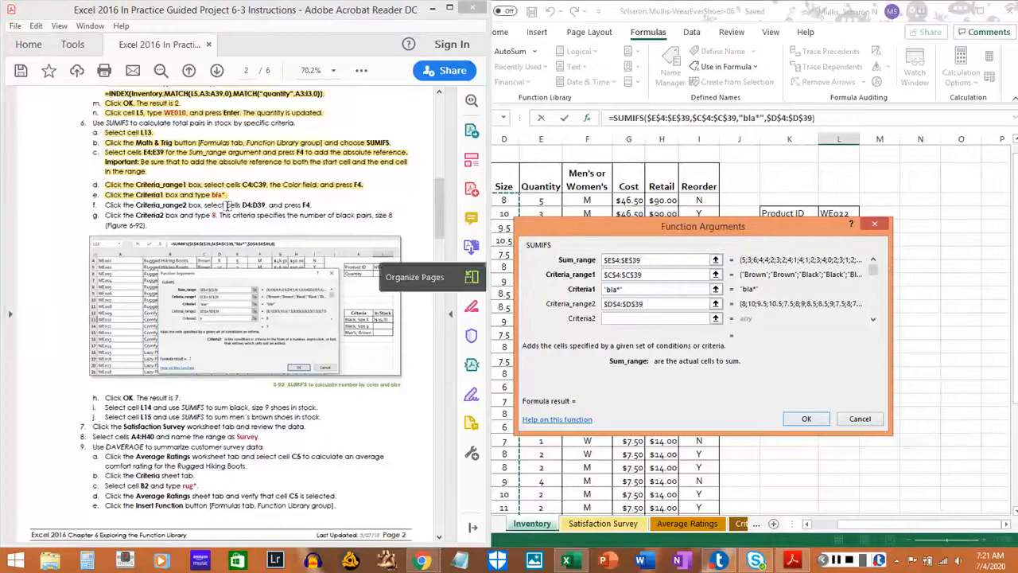
pyautogui.moveTo(101, 204); pyautogui.dragTo(319, 202)
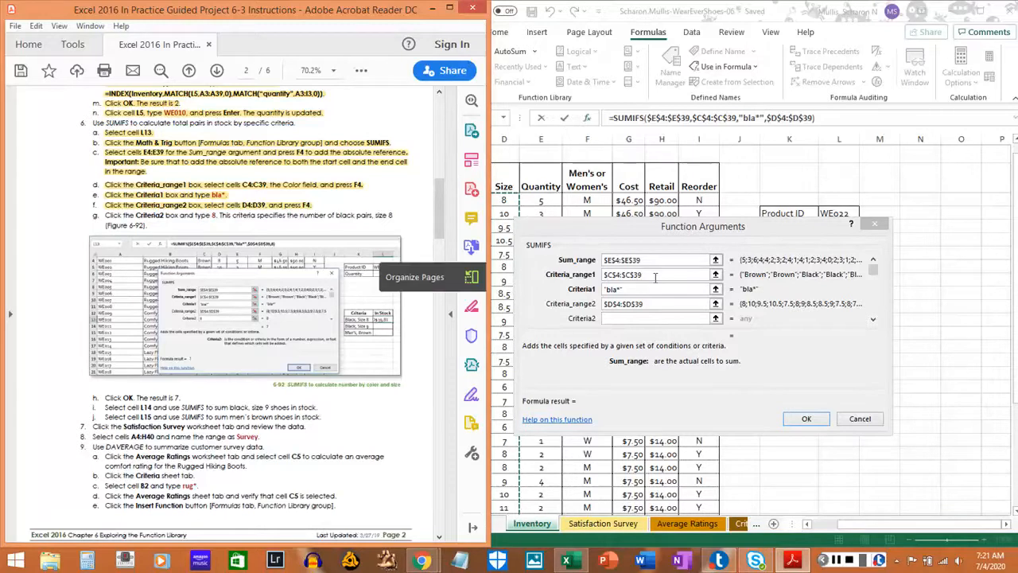
# Set the Criteria2 argument to 8 and highlight instruction 6g in the PDF.
pyautogui.click(648, 320)
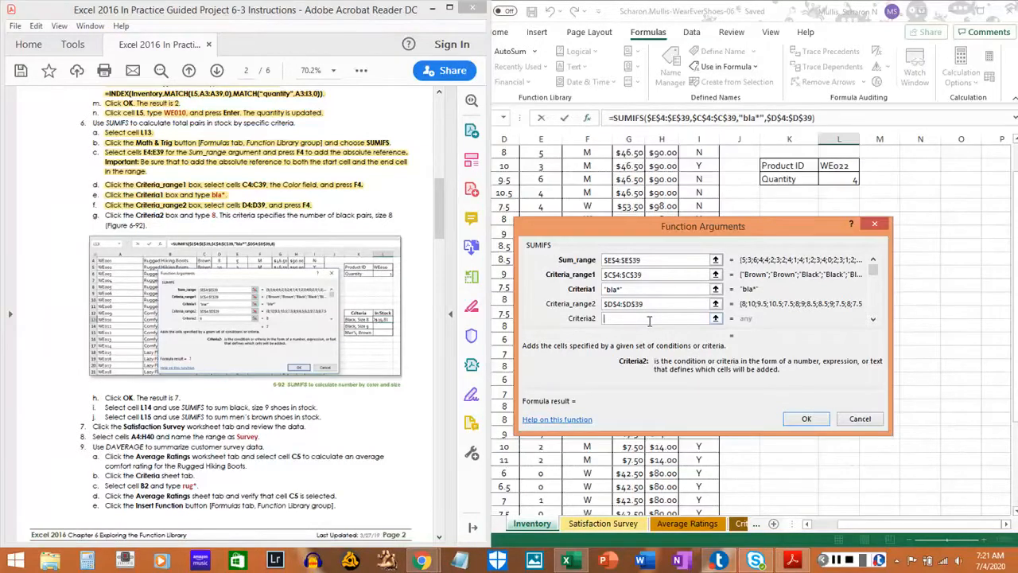
pyautogui.write('8')
pyautogui.moveTo(104, 215); pyautogui.dragTo(150, 223)
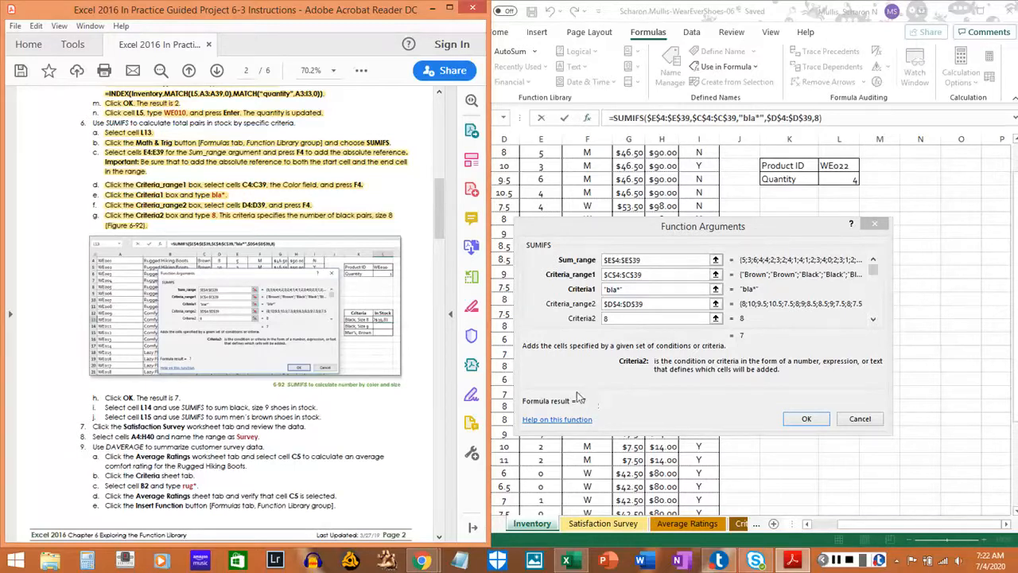
# Accept the SUMIFS formula in cell L13 and highlight instruction 6h in the PDF.
pyautogui.click(804, 419)
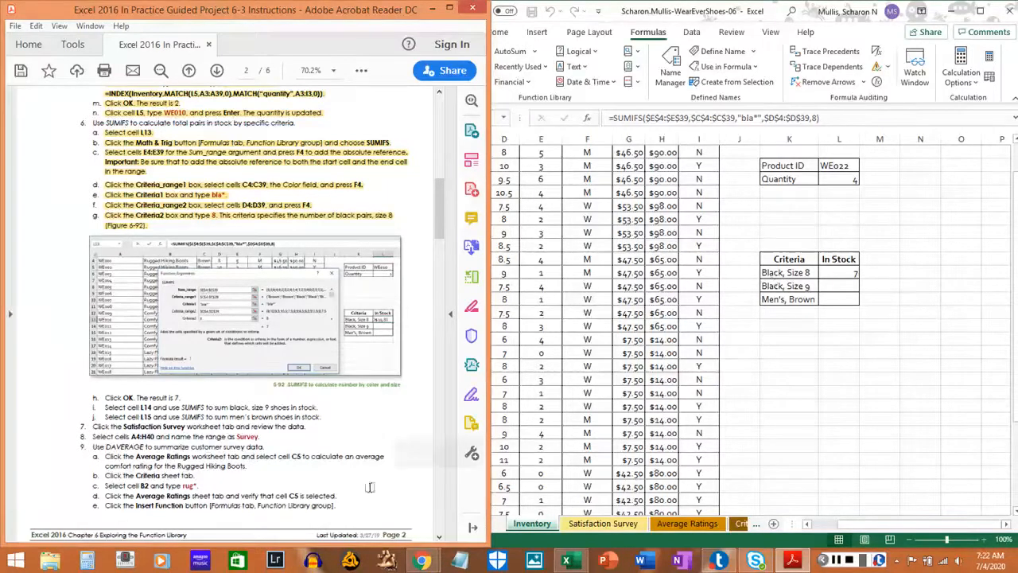
pyautogui.moveTo(105, 397); pyautogui.dragTo(180, 397)
pyautogui.click(180, 397)
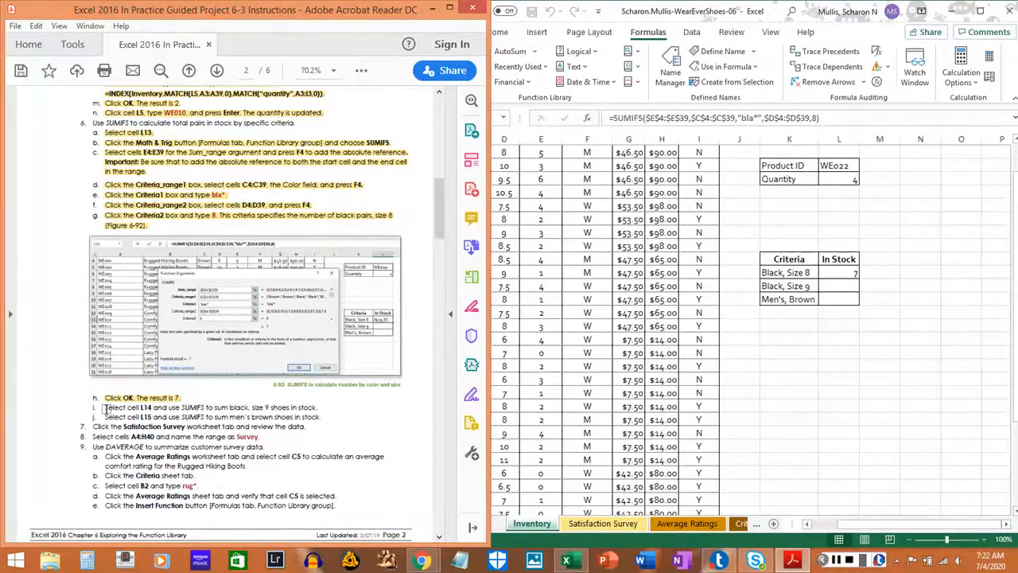
# Select cell L14, the In Stock cell for Black, Size 9, on the Inventory sheet.
pyautogui.click(842, 286)
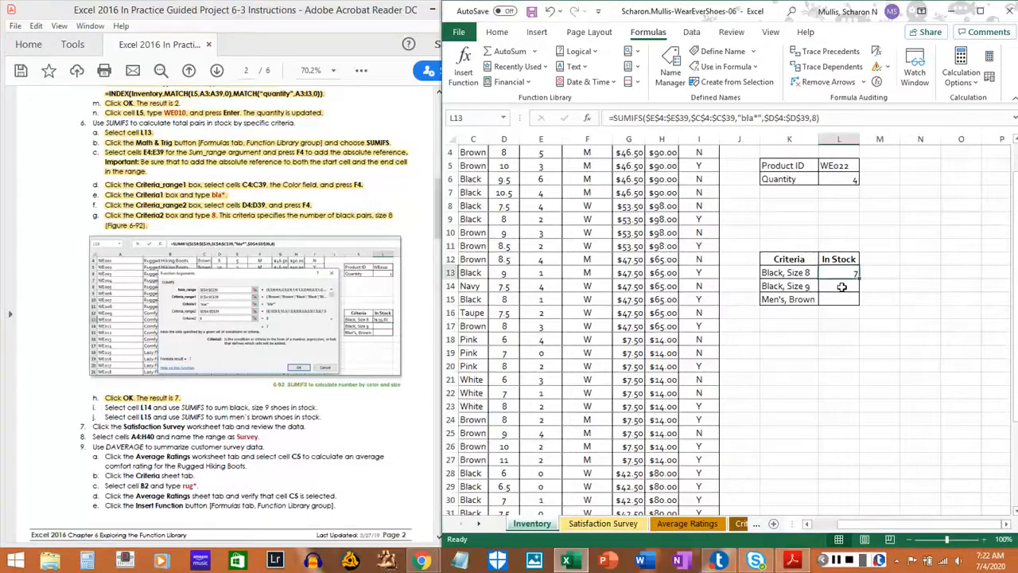
pyautogui.click(843, 285)
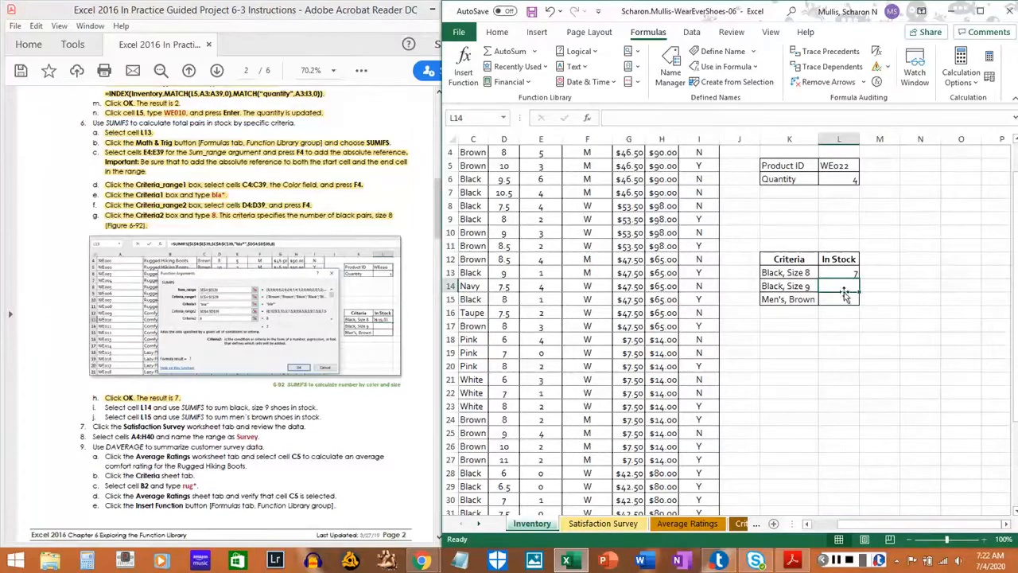
pyautogui.click(637, 59)
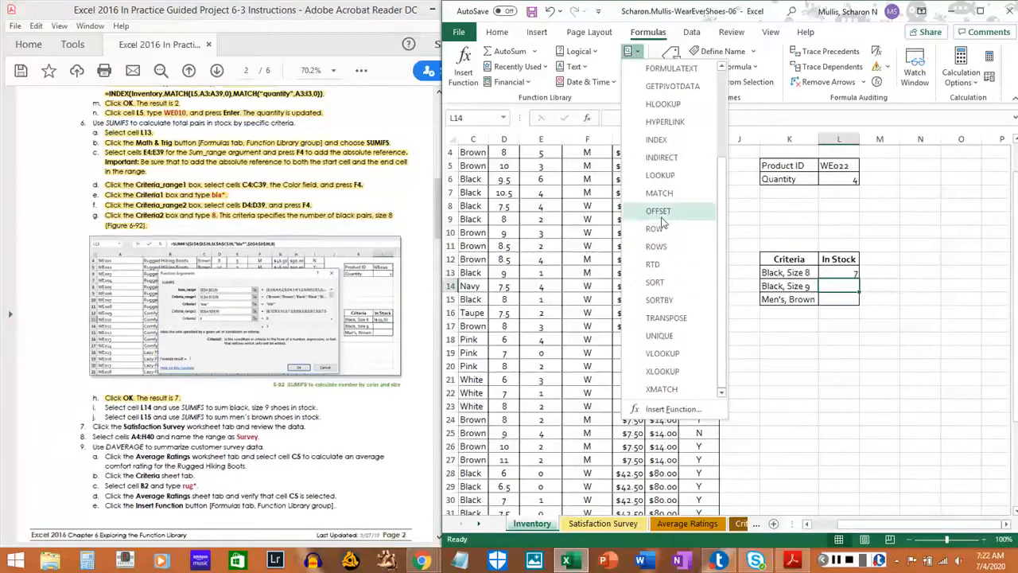
pyautogui.scroll(2, 667, 236)
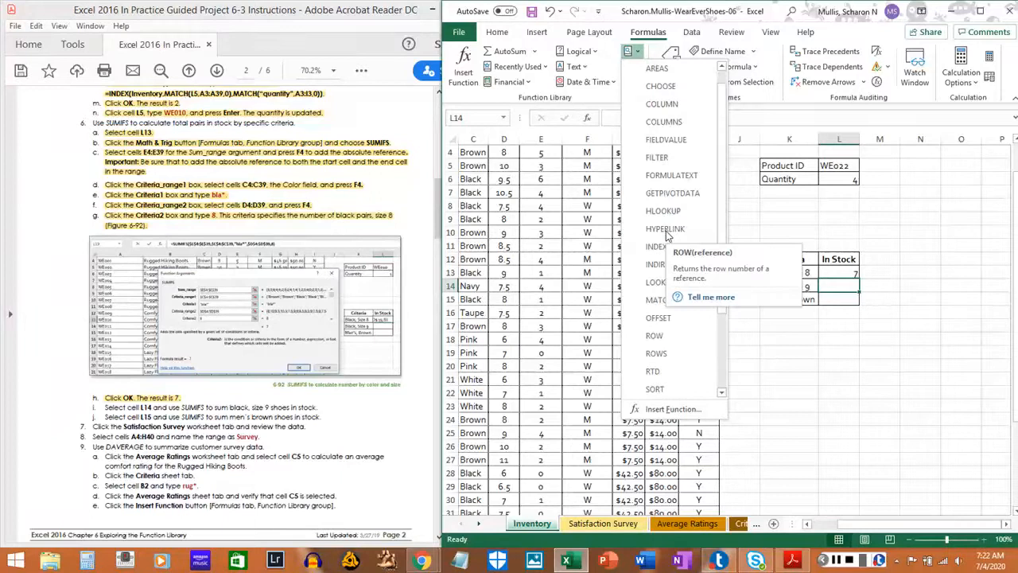
pyautogui.scroll(1, 666, 236)
pyautogui.click(634, 55)
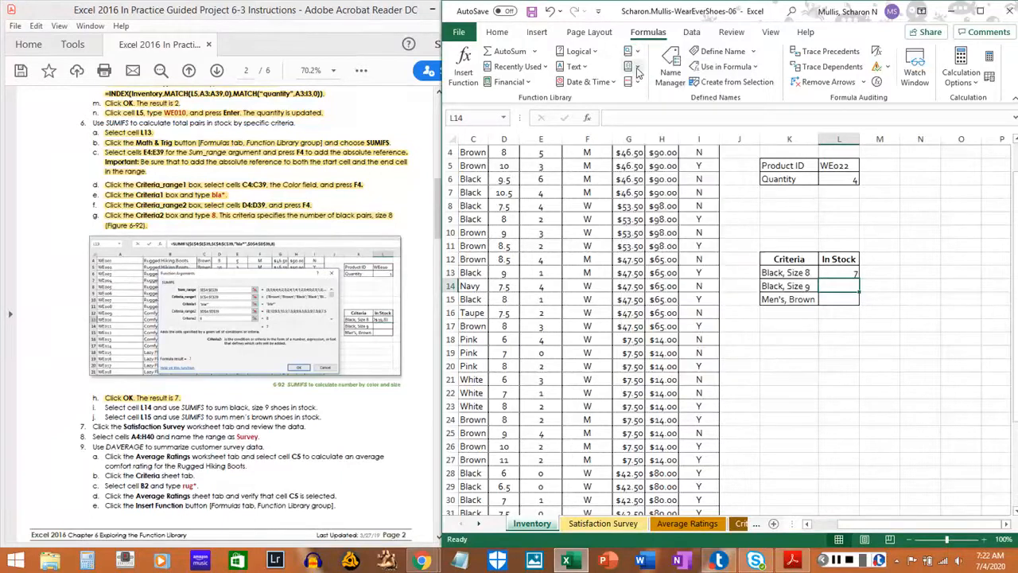
# Insert the SUMIFS function from the Math & Trig category into cell L14.
pyautogui.click(637, 68)
pyautogui.scroll(-10, 676, 267)
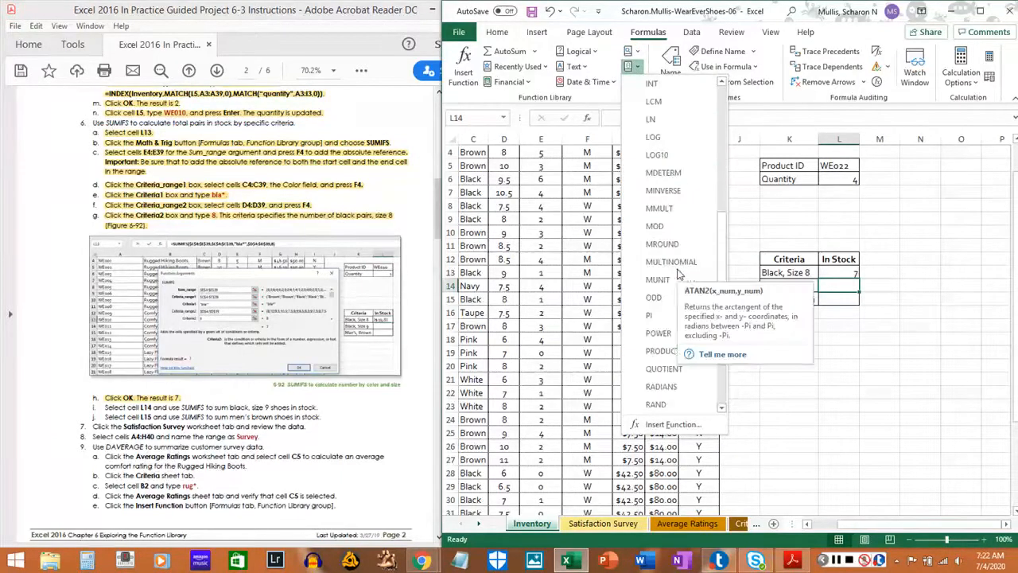
pyautogui.scroll(-6, 678, 274)
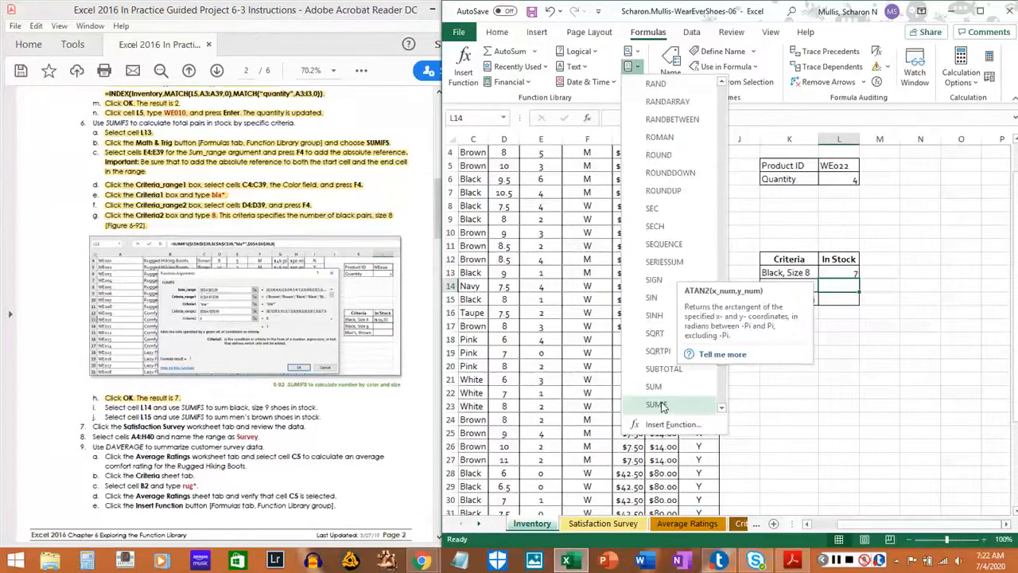
pyautogui.click(657, 405)
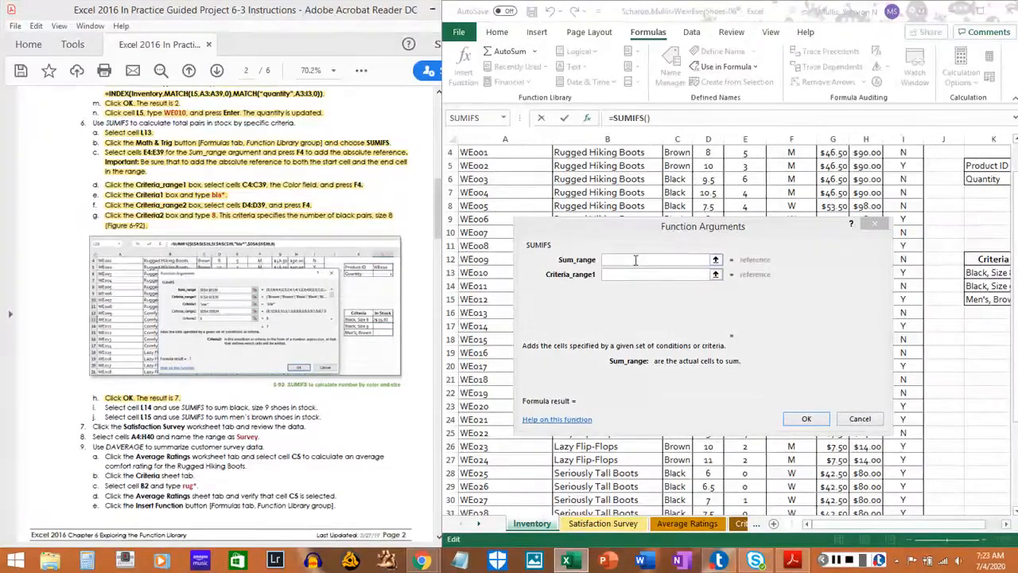
# Fill the Sum_range argument with the Color column cells as the absolute range $C$4:$C$39.
pyautogui.click(677, 151)
pyautogui.moveTo(677, 151); pyautogui.dragTo(677, 488)
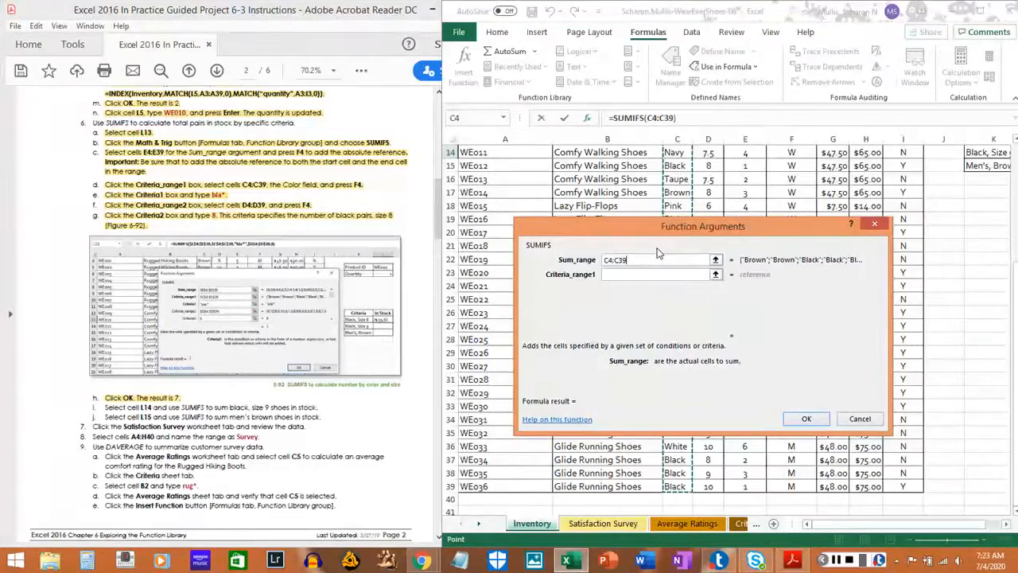
pyautogui.press('F4')
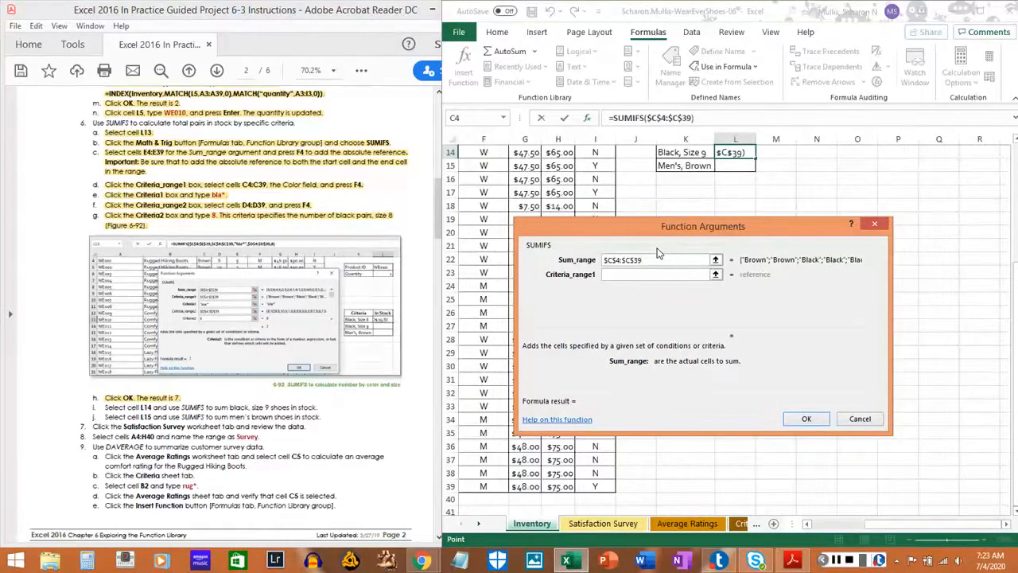
pyautogui.click(690, 276)
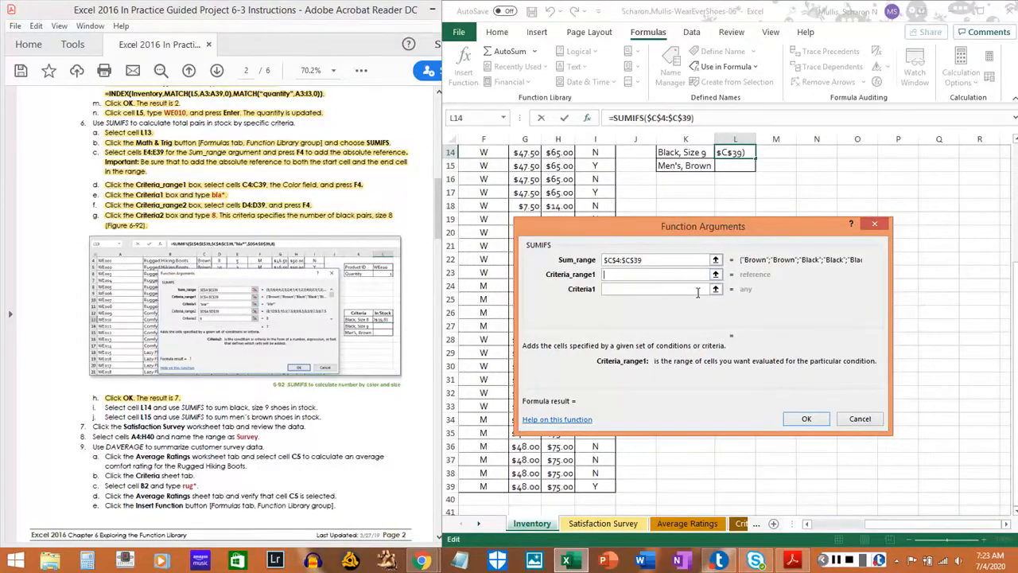
pyautogui.click(836, 560)
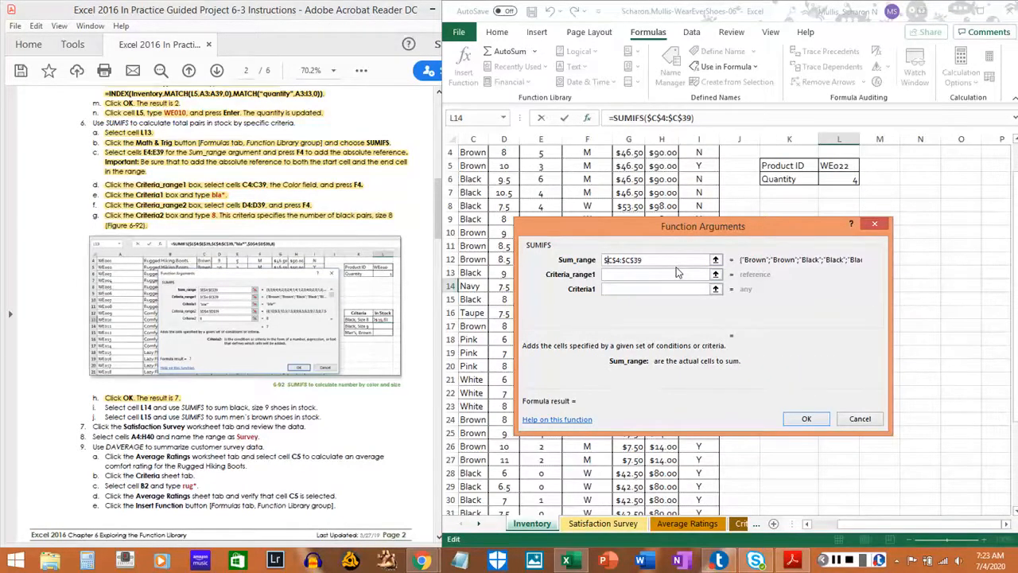
# Correct the Sum_range argument to the Quantity column by replacing both column letters, giving $E$4:$E$39.
pyautogui.press('BackSpace')
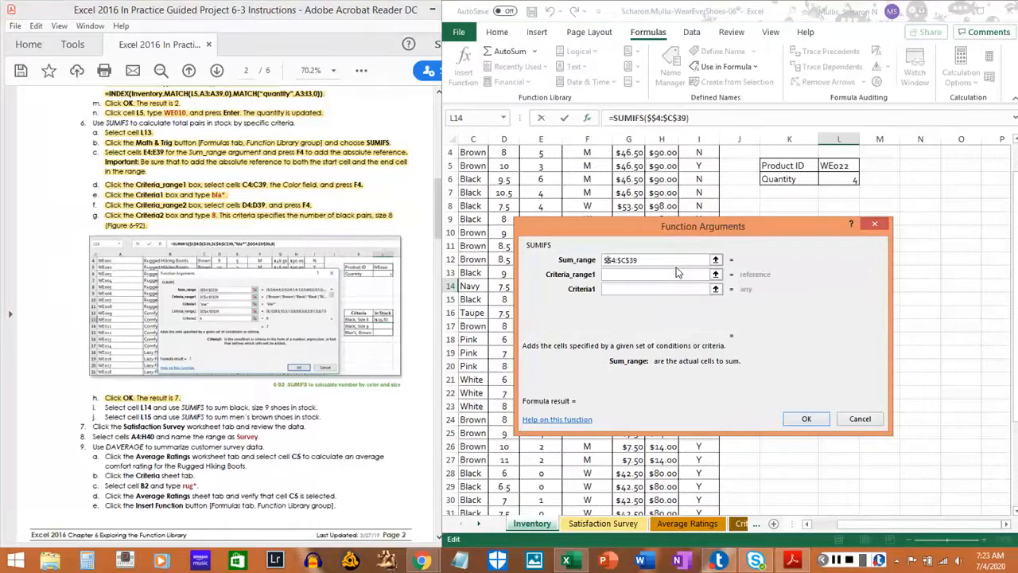
pyautogui.write('E')
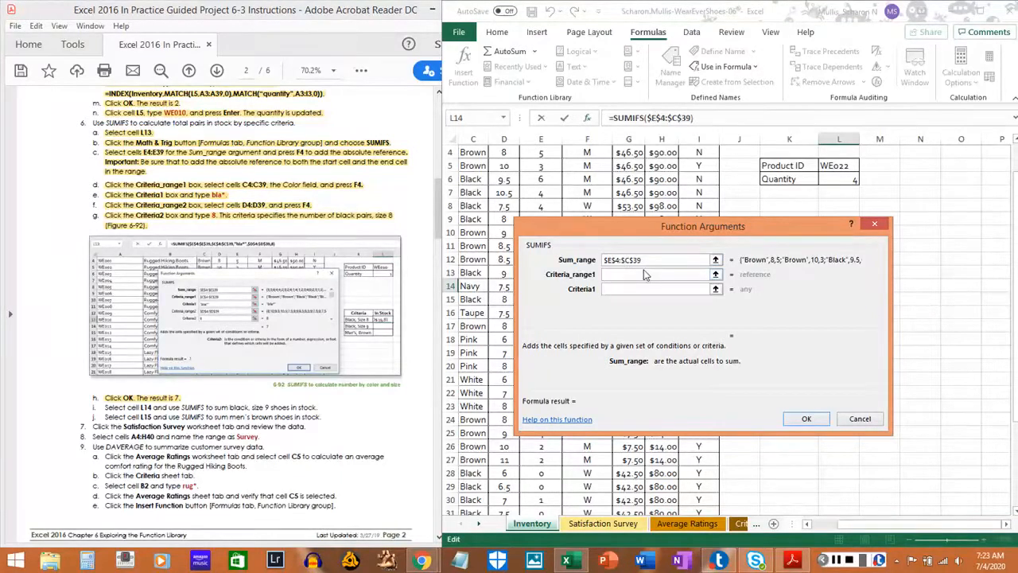
pyautogui.press('BackSpace')
pyautogui.write('E')
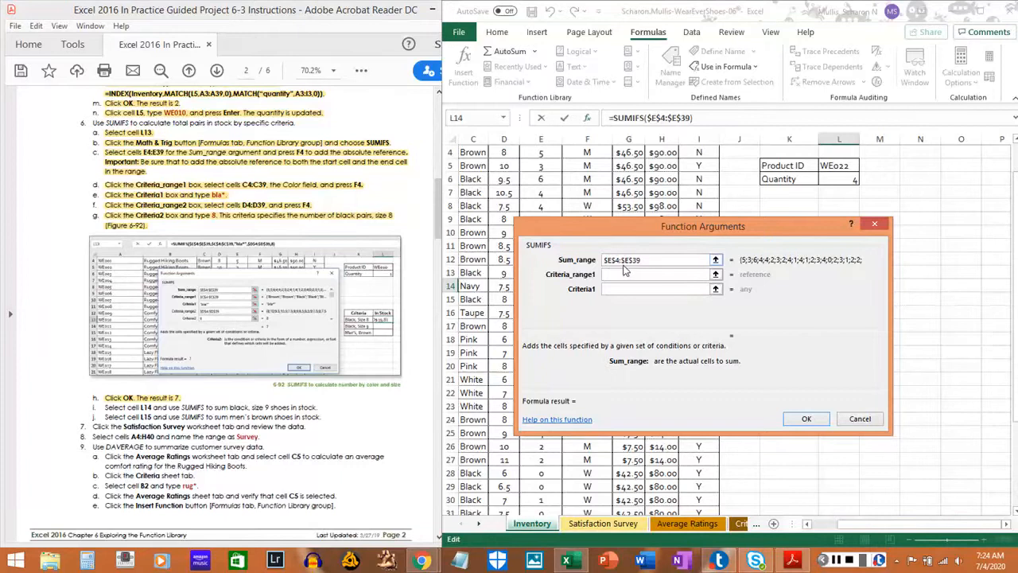
# Set the Criteria_range1 argument of the L14 formula to the Color column cells as the absolute range $C$4:$C$39.
pyautogui.click(715, 274)
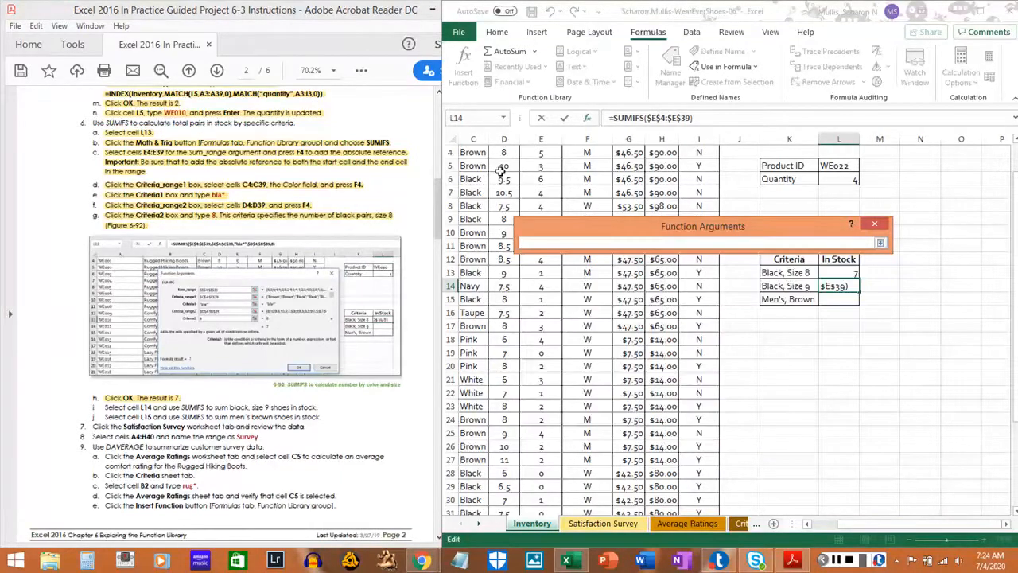
pyautogui.moveTo(475, 151); pyautogui.dragTo(473, 487)
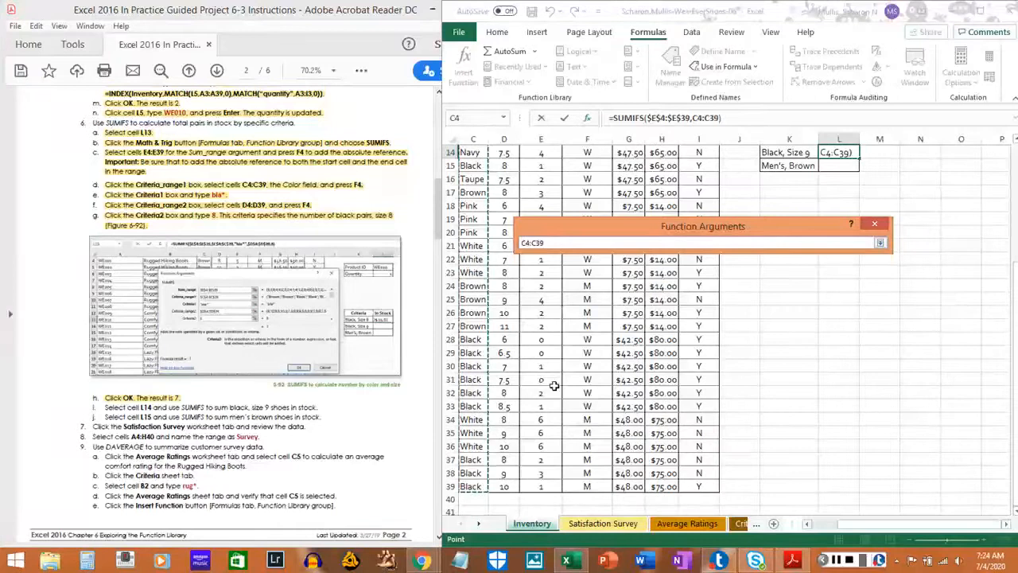
pyautogui.press('F4')
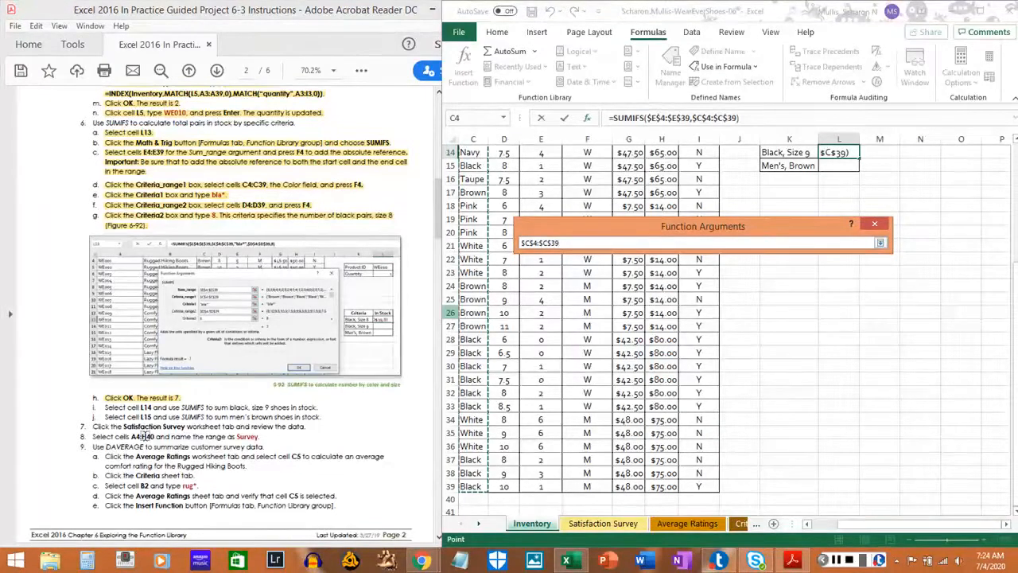
pyautogui.click(880, 243)
# Move the Function Arguments dialog aside and set the Criteria1 argument to bla*.
pyautogui.click(628, 288)
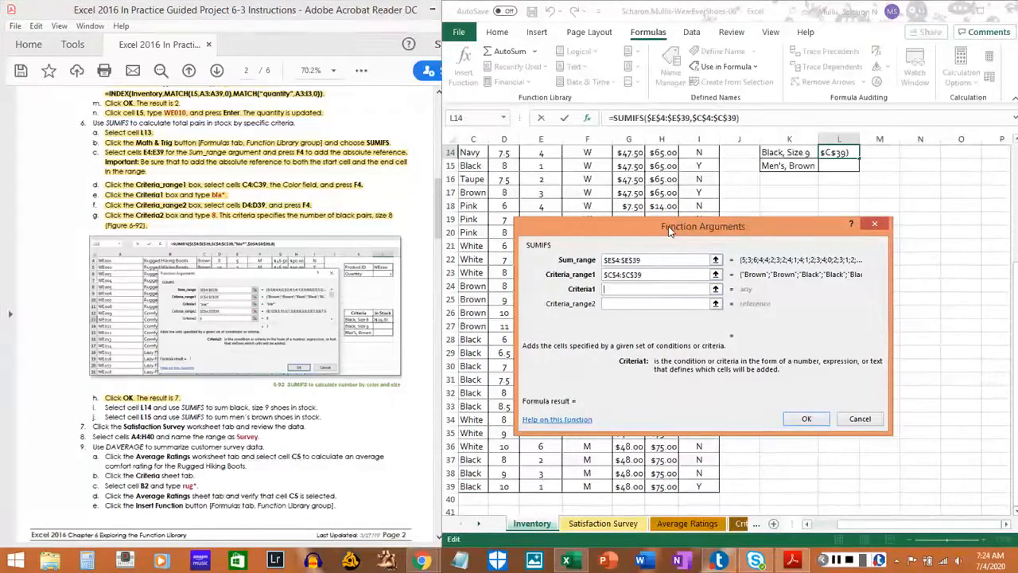
pyautogui.moveTo(668, 226); pyautogui.dragTo(704, 265)
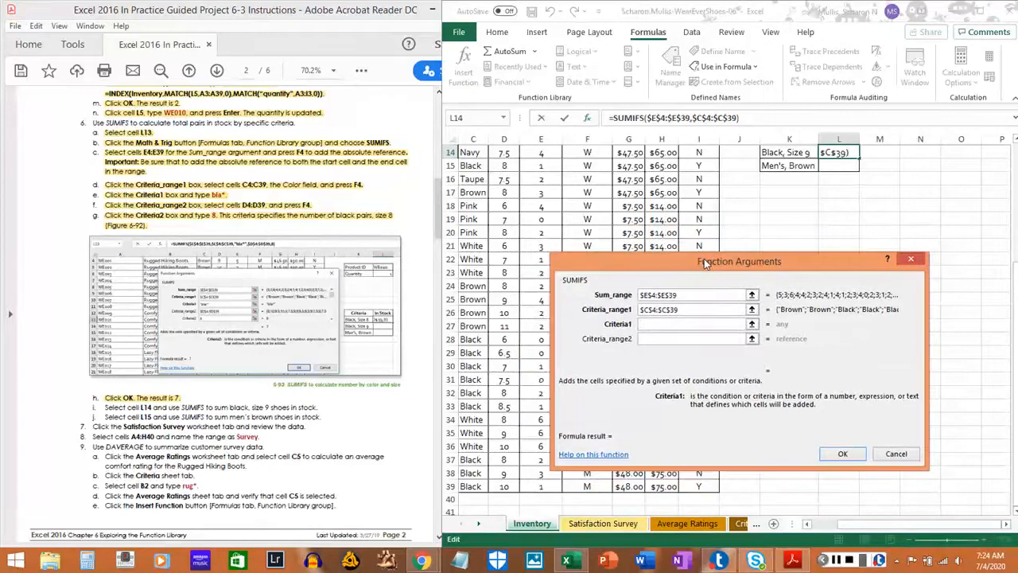
pyautogui.write('bla*')
# Complete the L14 SUMIFS formula with Criteria_range2 as the Size column cells $D$4:$D$39 and Criteria2 as 9.
pyautogui.click(690, 339)
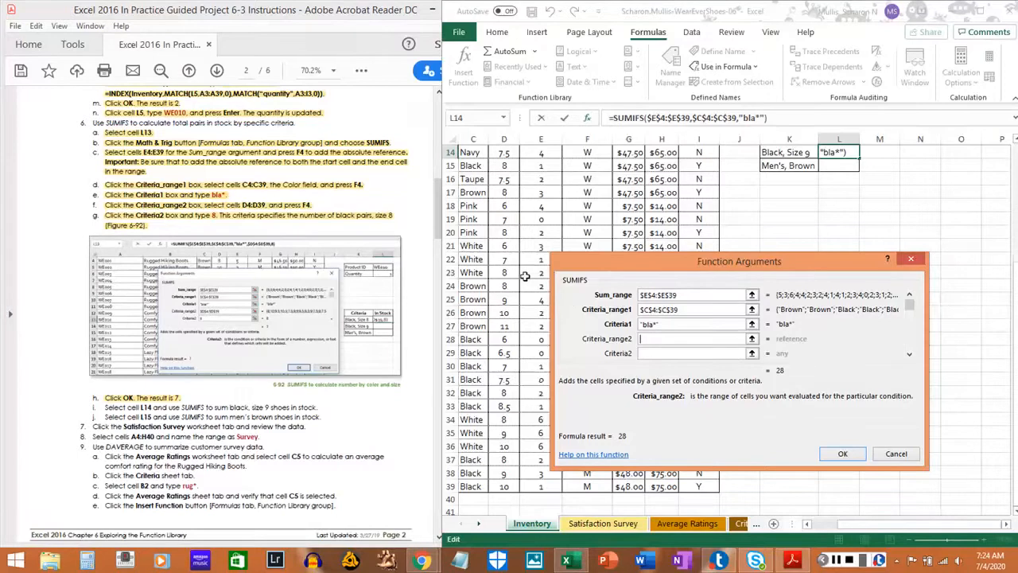
pyautogui.scroll(5, 525, 275)
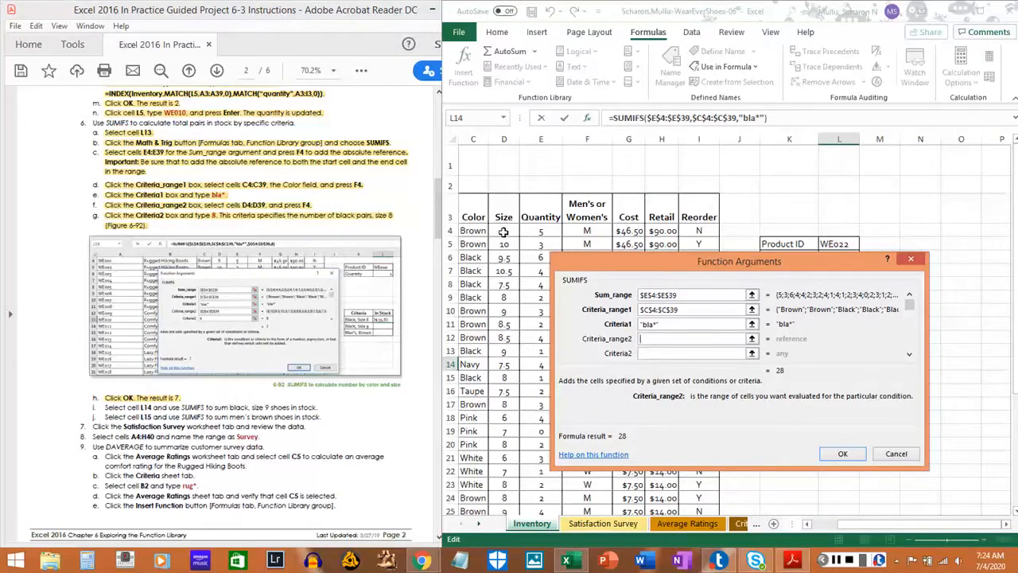
pyautogui.moveTo(503, 231); pyautogui.dragTo(504, 483)
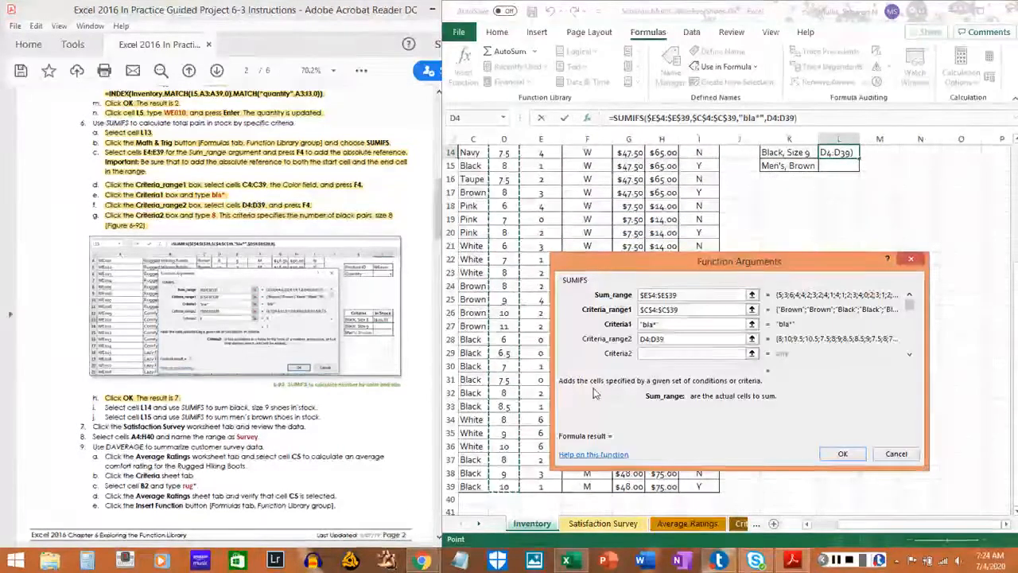
pyautogui.press('F4')
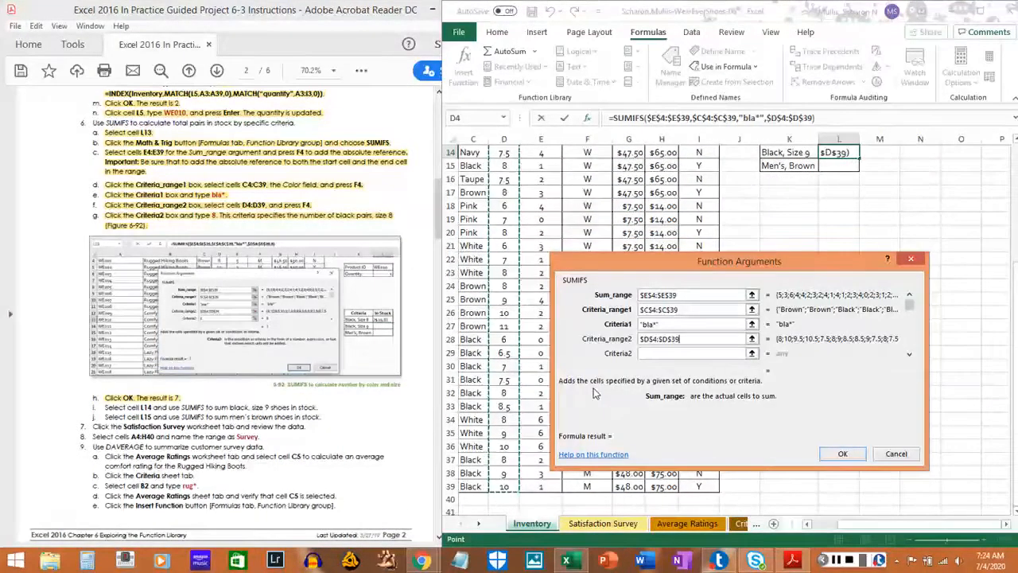
pyautogui.click(653, 356)
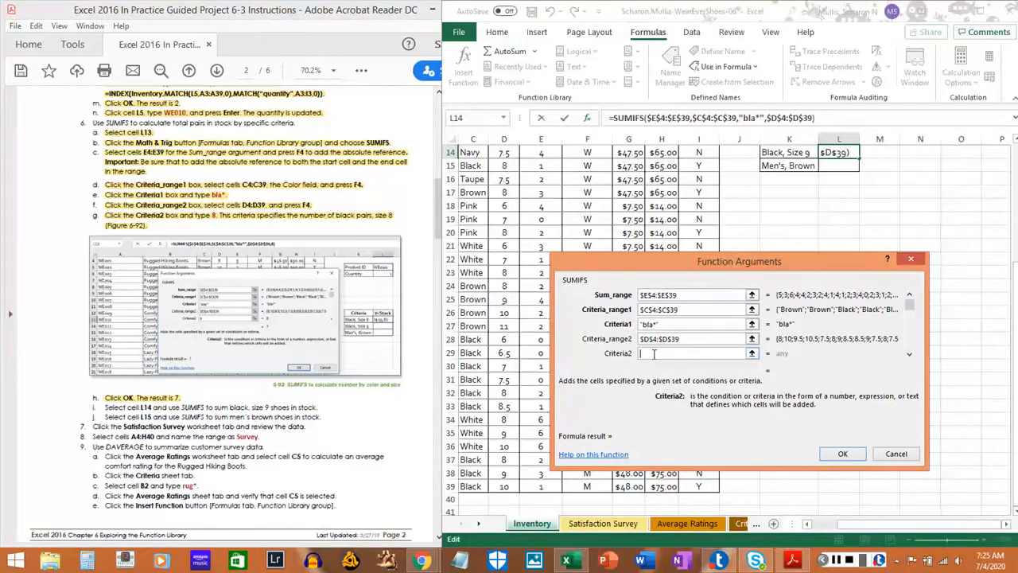
pyautogui.write('9')
pyautogui.click(846, 455)
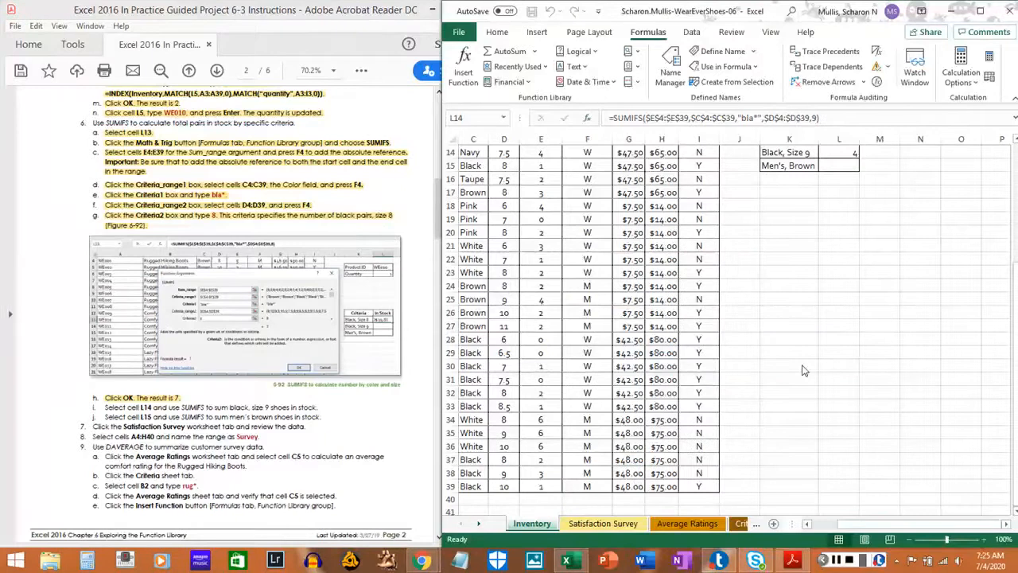
# Check the L14 total against the sizes and quantities of the black, size 9 rows in the inventory table.
pyautogui.scroll(2, 803, 306)
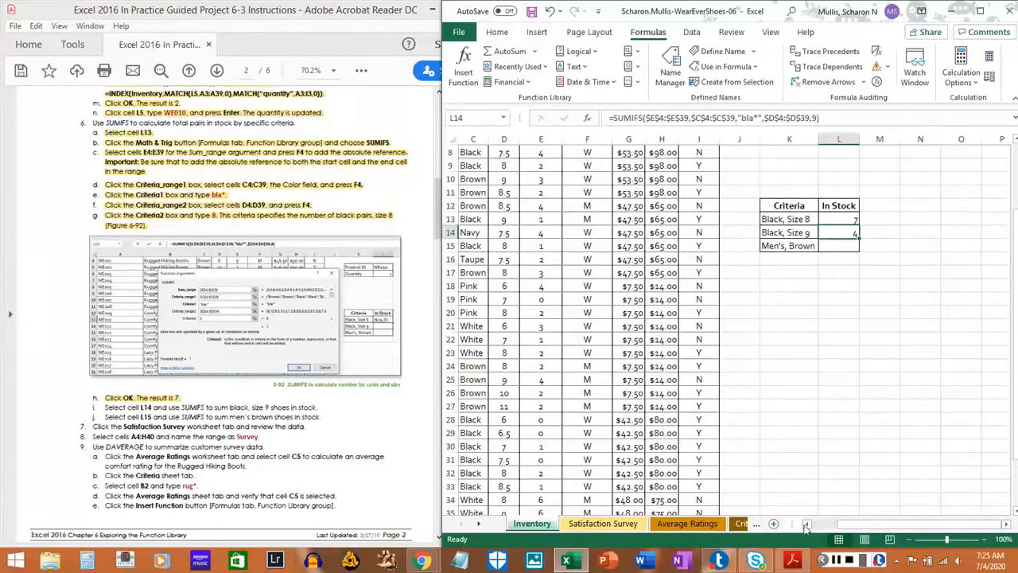
pyautogui.click(820, 526)
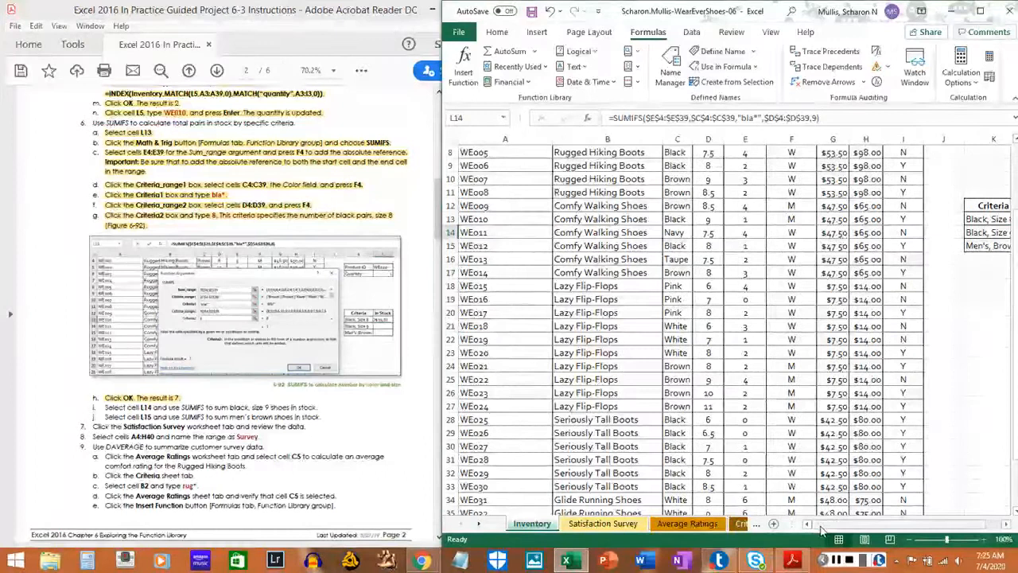
pyautogui.click(710, 218)
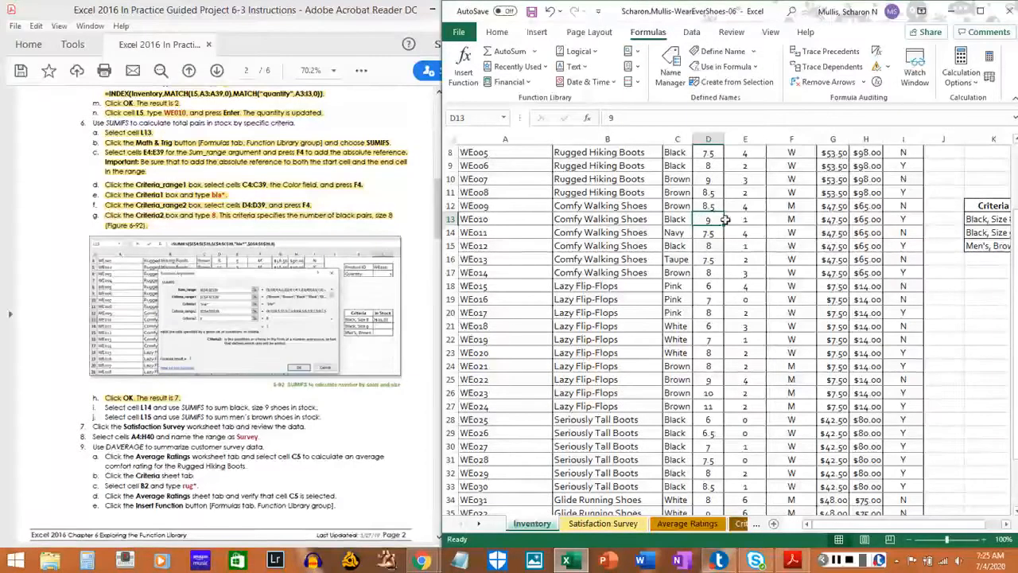
pyautogui.moveTo(703, 219); pyautogui.dragTo(739, 220)
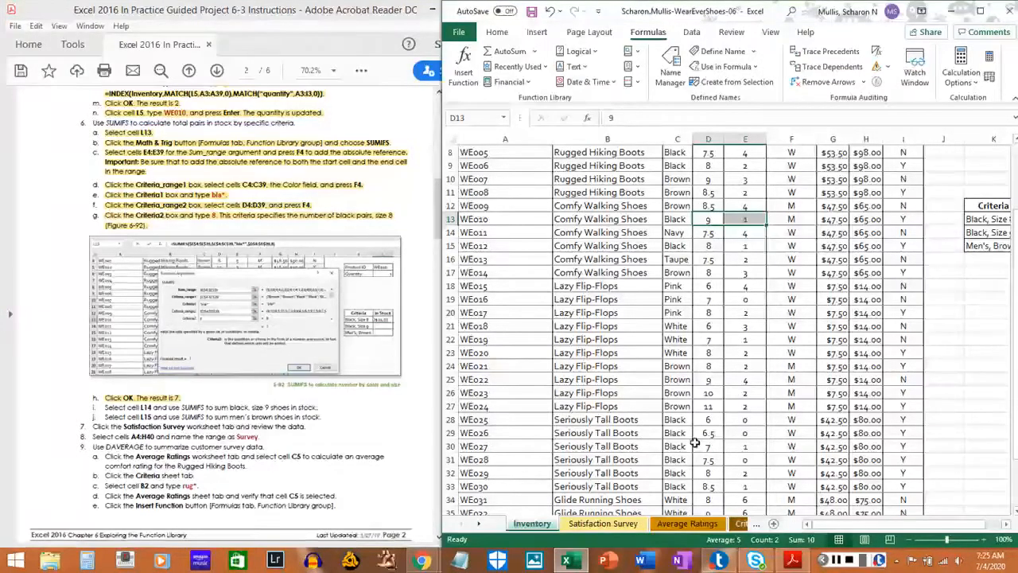
pyautogui.scroll(-2, 708, 465)
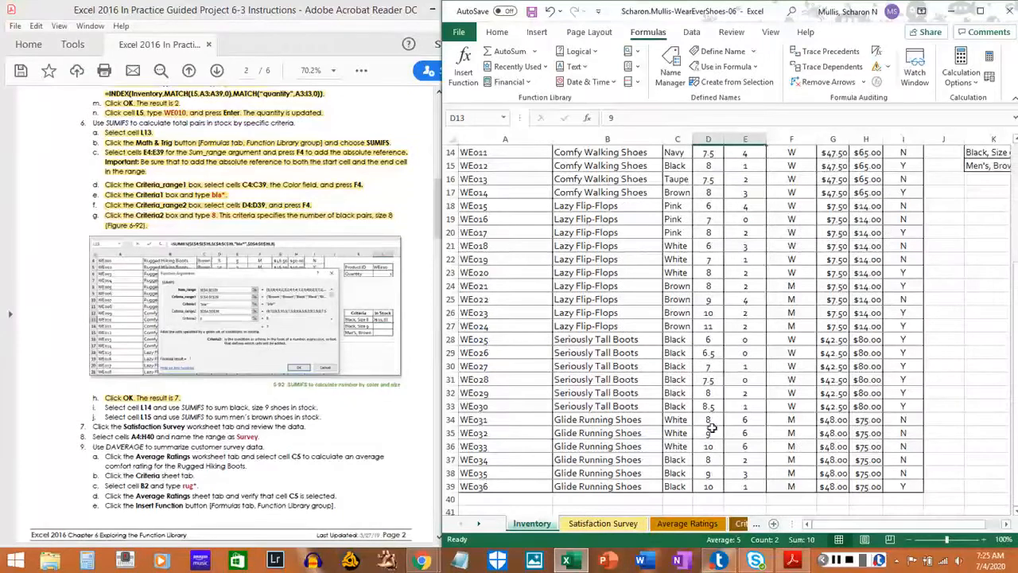
pyautogui.click(708, 473)
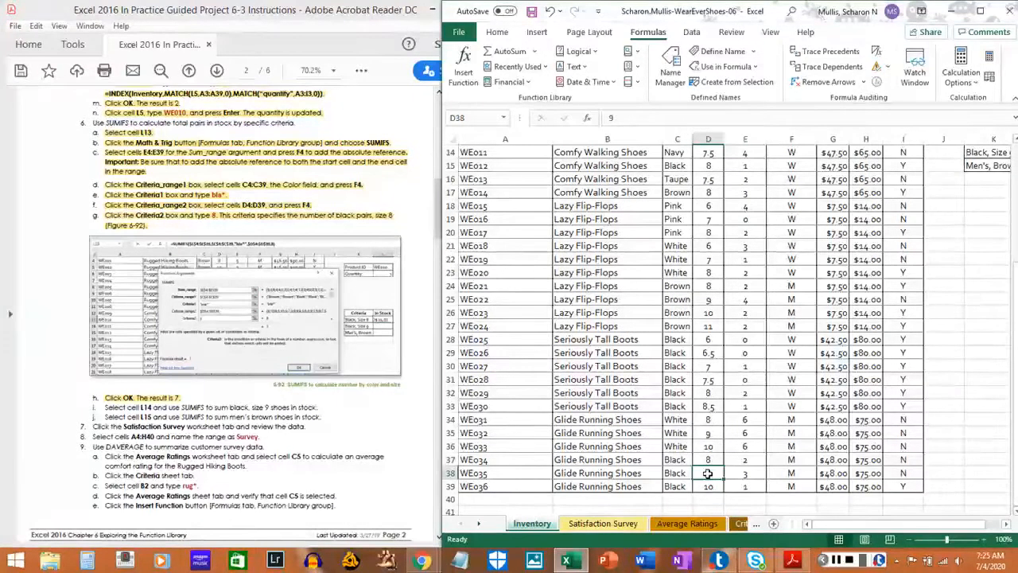
pyautogui.moveTo(708, 473); pyautogui.dragTo(748, 474)
pyautogui.moveTo(904, 526); pyautogui.dragTo(944, 526)
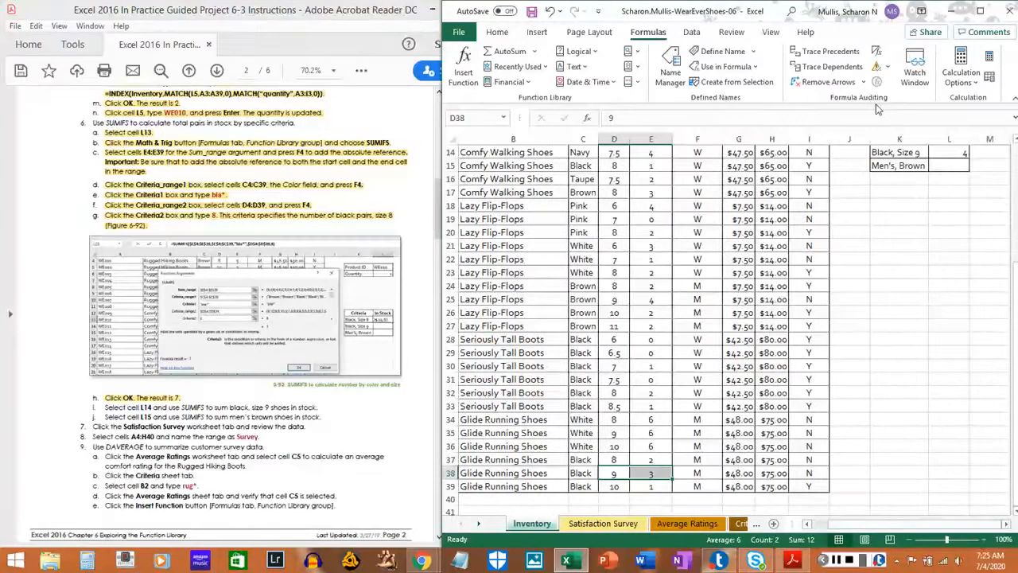
pyautogui.scroll(1, 915, 175)
pyautogui.click(963, 193)
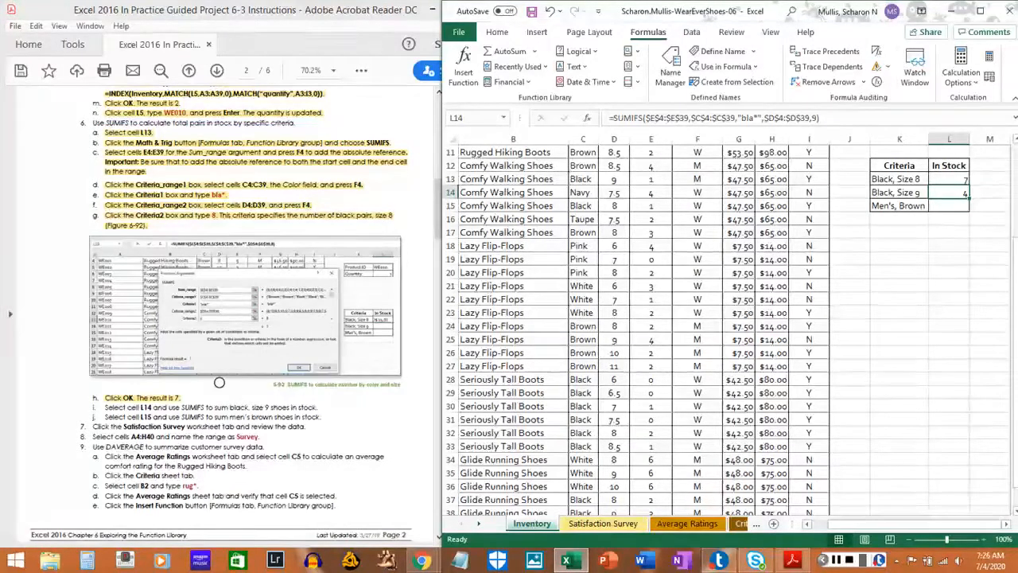
# Switch to the PDF instructions and highlight step 6i about summing black, size 9 shoes in cell L14.
pyautogui.moveTo(102, 407); pyautogui.dragTo(314, 406)
pyautogui.click(314, 407)
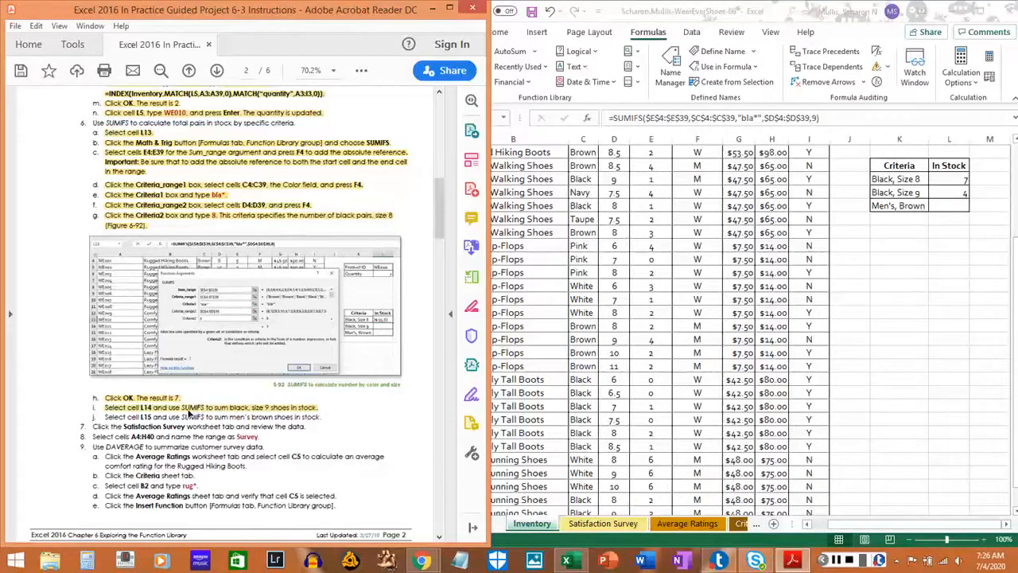
# Insert a SUMIFS function in cell L15 of the workbook with the Quantity column cells $E$4:$E$39 as the absolute Sum_range.
pyautogui.click(946, 205)
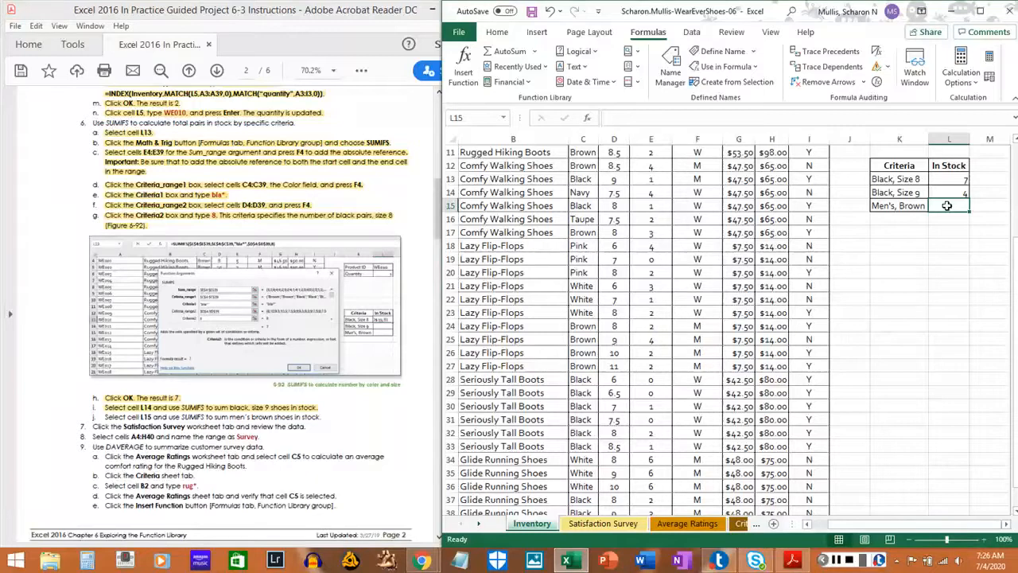
pyautogui.click(835, 561)
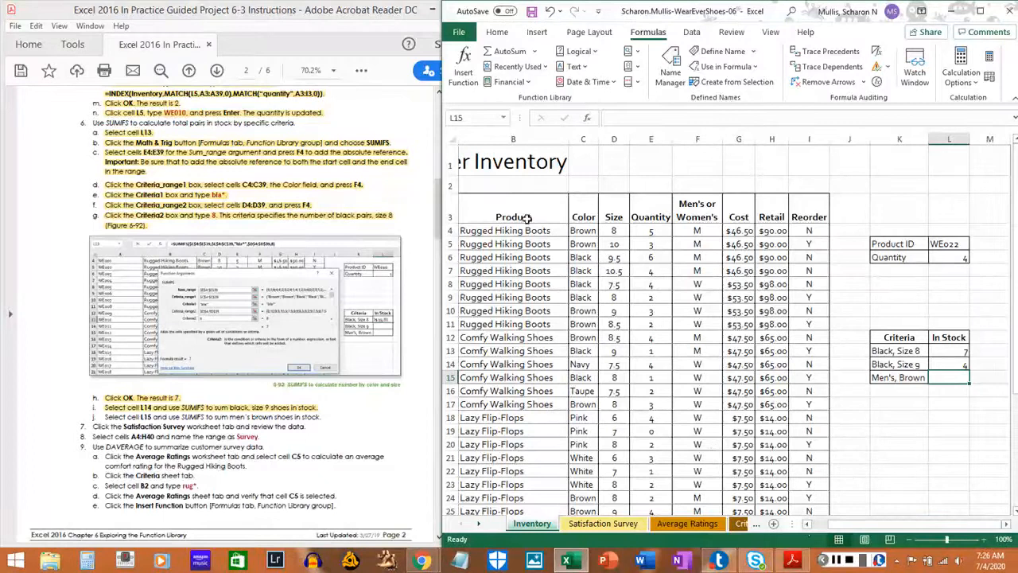
pyautogui.click(637, 68)
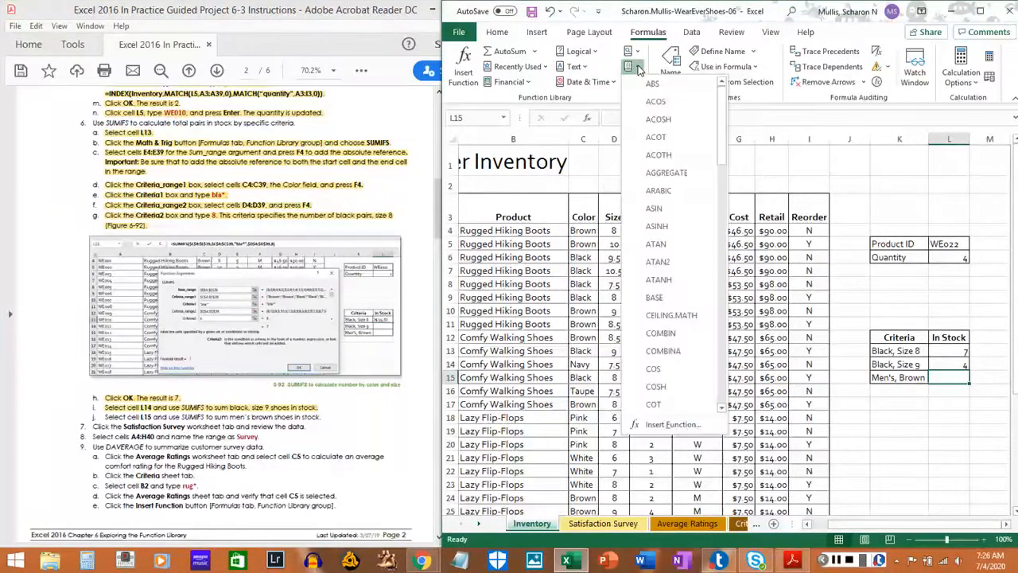
pyautogui.scroll(-4, 690, 286)
pyautogui.scroll(-4, 690, 287)
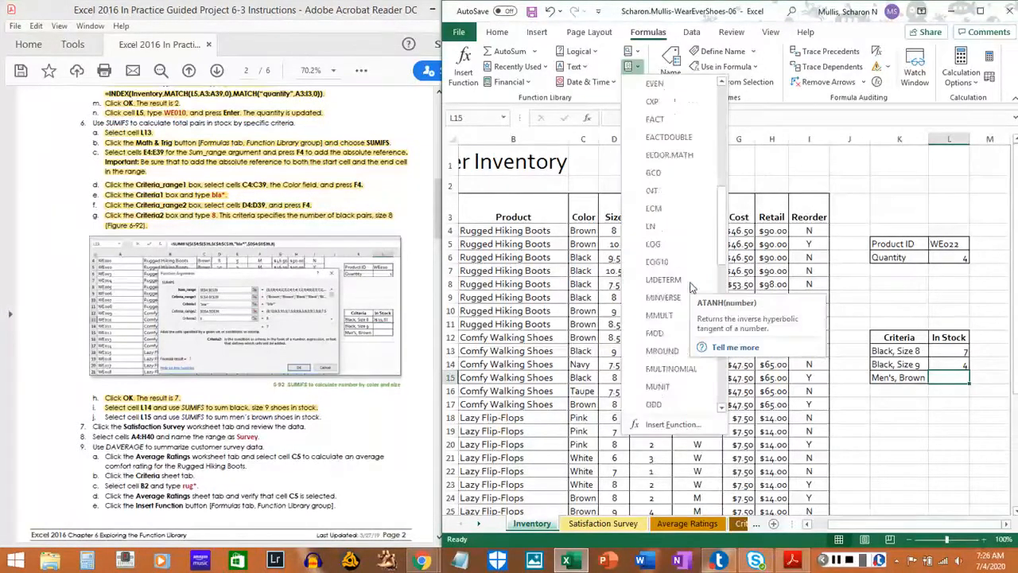
pyautogui.scroll(-7, 691, 286)
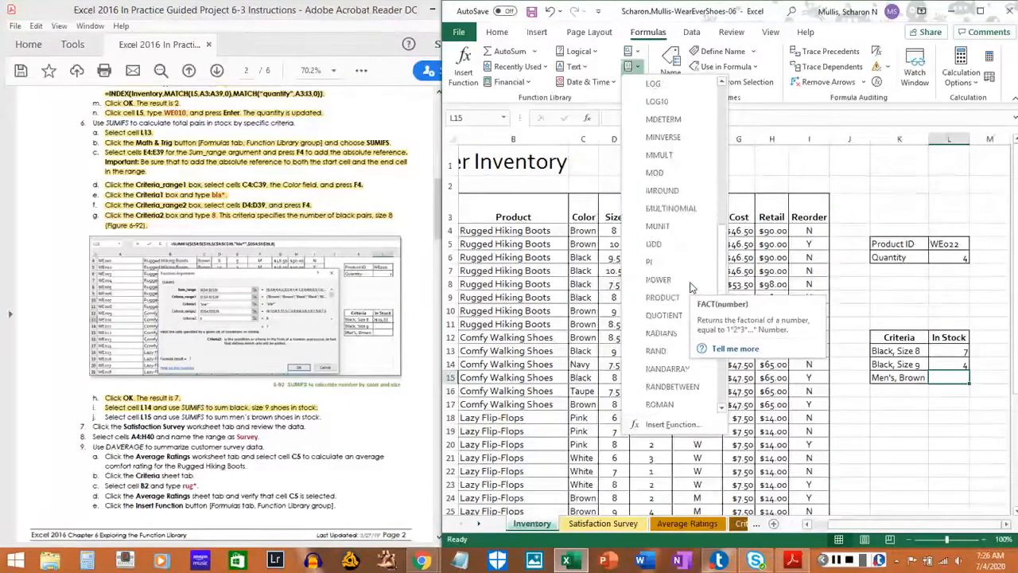
pyautogui.scroll(-3, 680, 298)
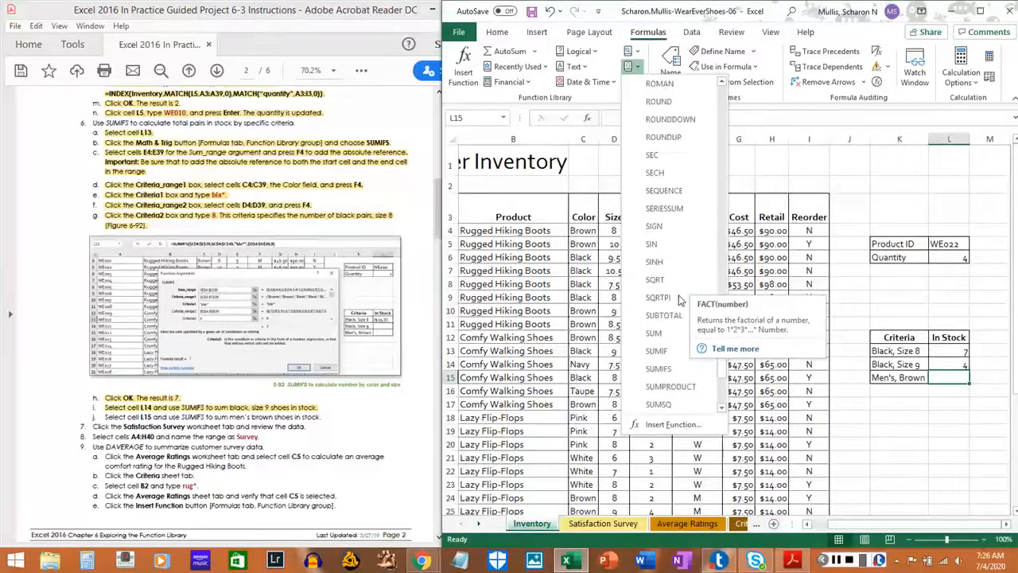
pyautogui.click(665, 321)
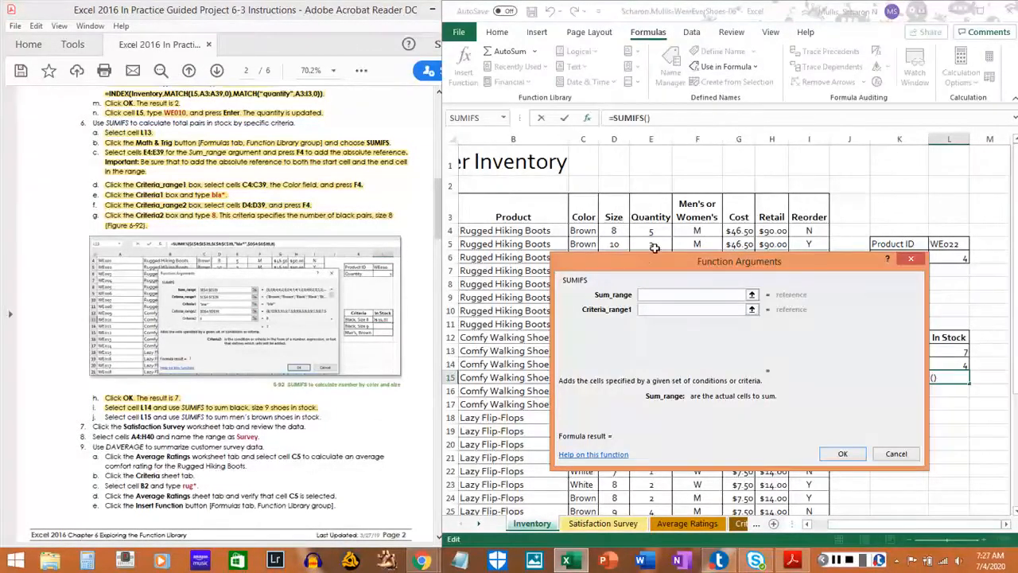
pyautogui.moveTo(656, 230); pyautogui.dragTo(653, 488)
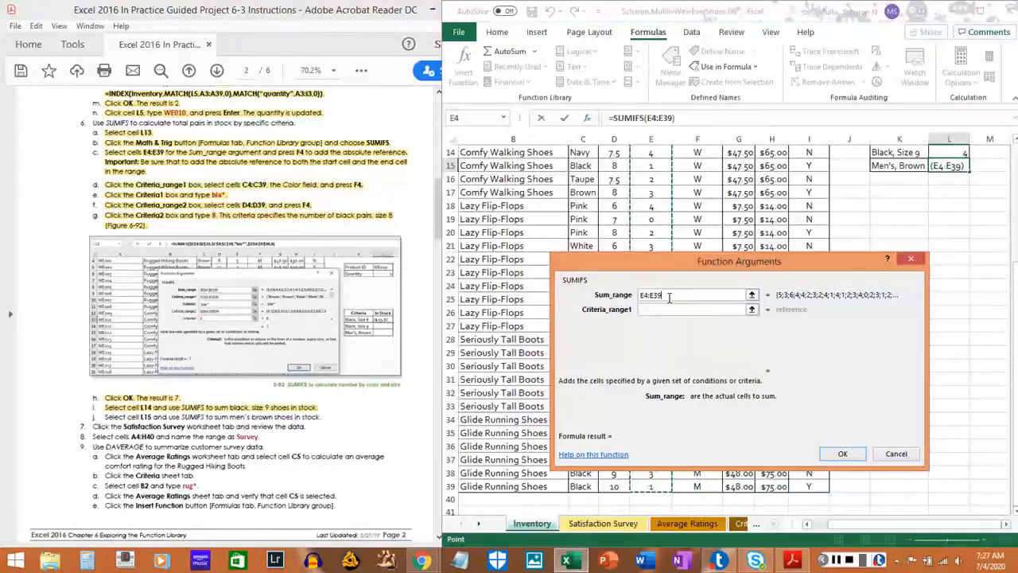
pyautogui.press('F4')
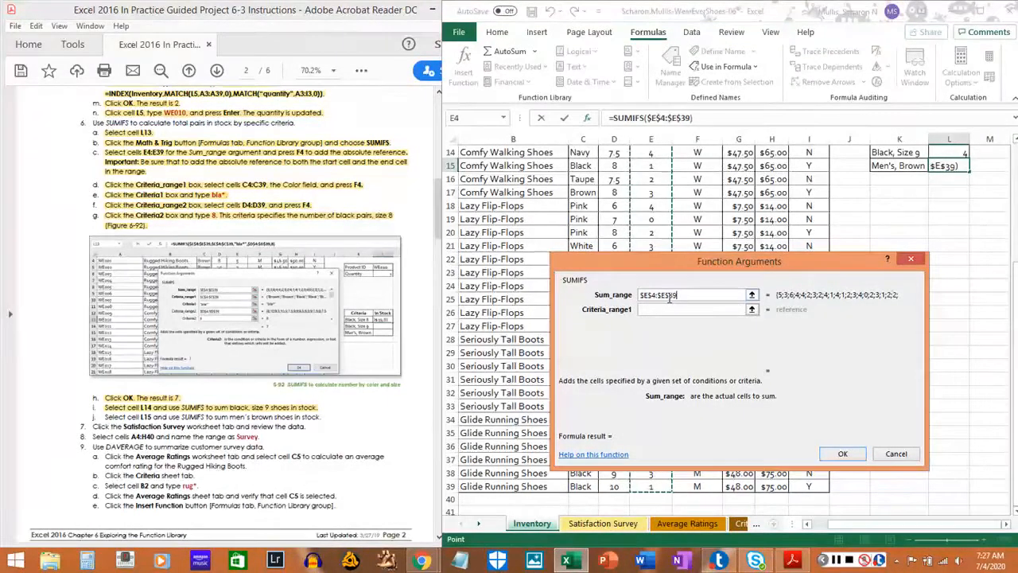
# Set Criteria_range1 to the Men's or Women's column cells as the absolute range $F$4:$F$39 and Criteria1 to M.
pyautogui.click(687, 309)
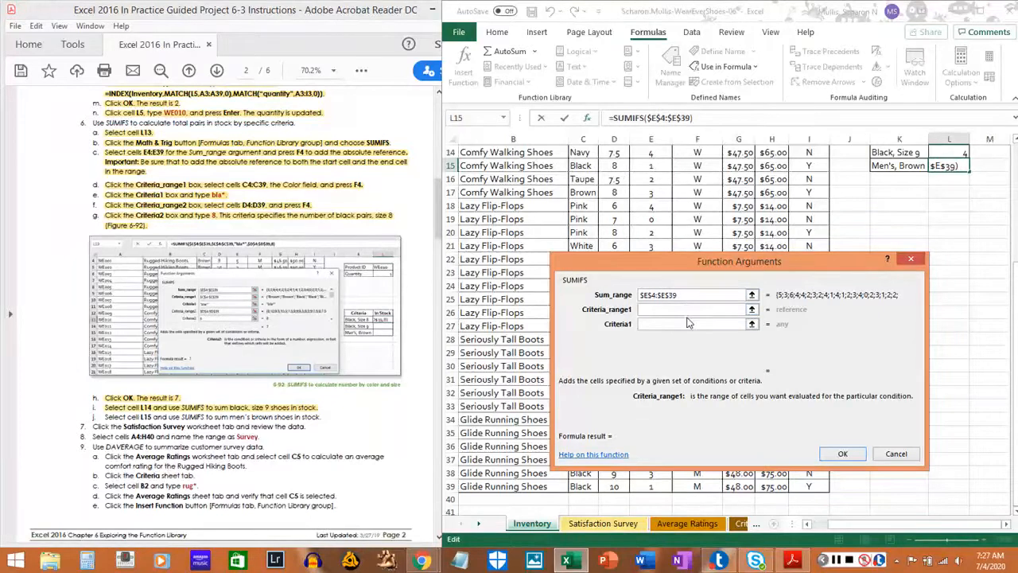
pyautogui.scroll(4, 705, 180)
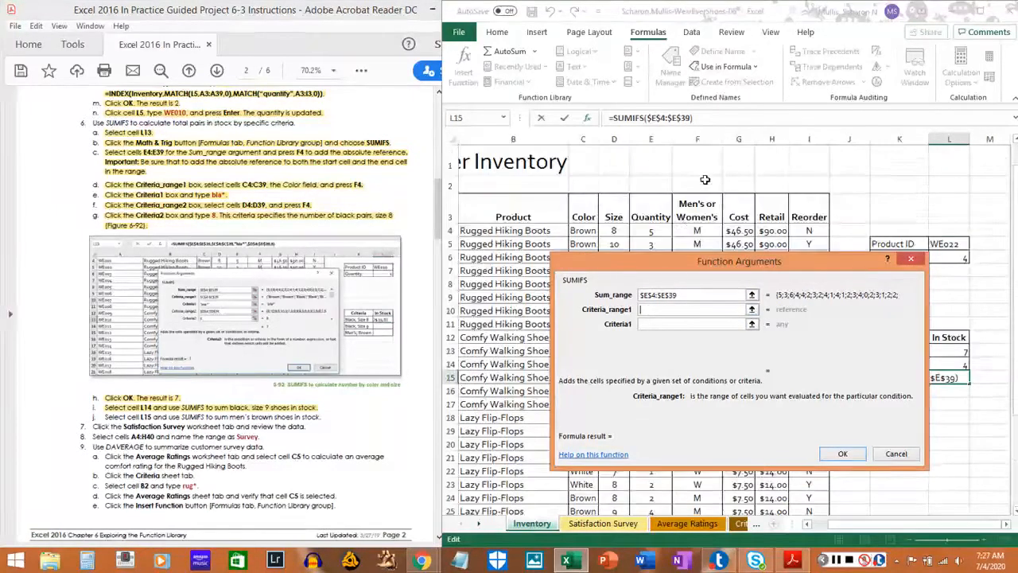
pyautogui.click(698, 229)
pyautogui.moveTo(699, 229); pyautogui.dragTo(697, 486)
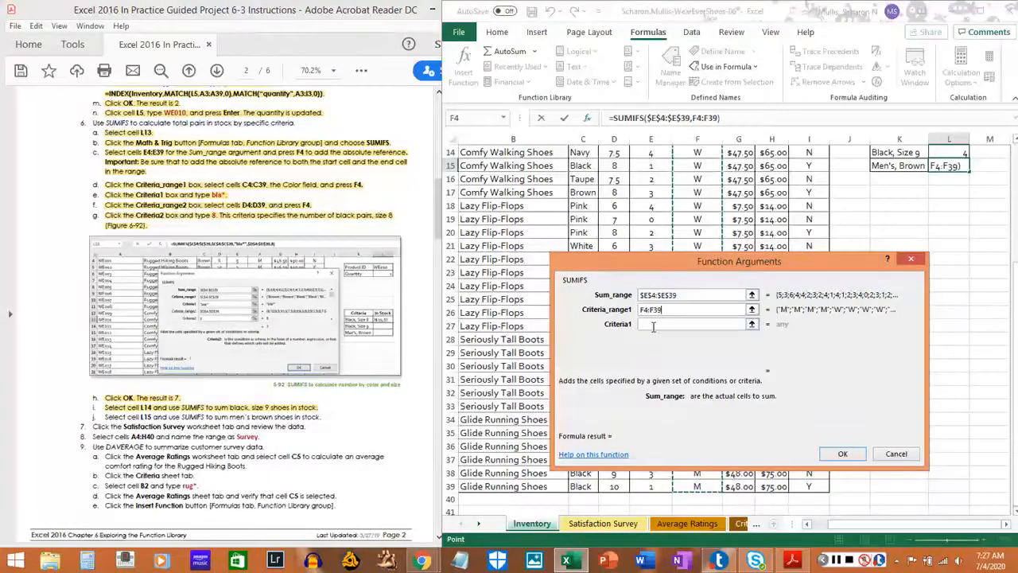
pyautogui.press('F4')
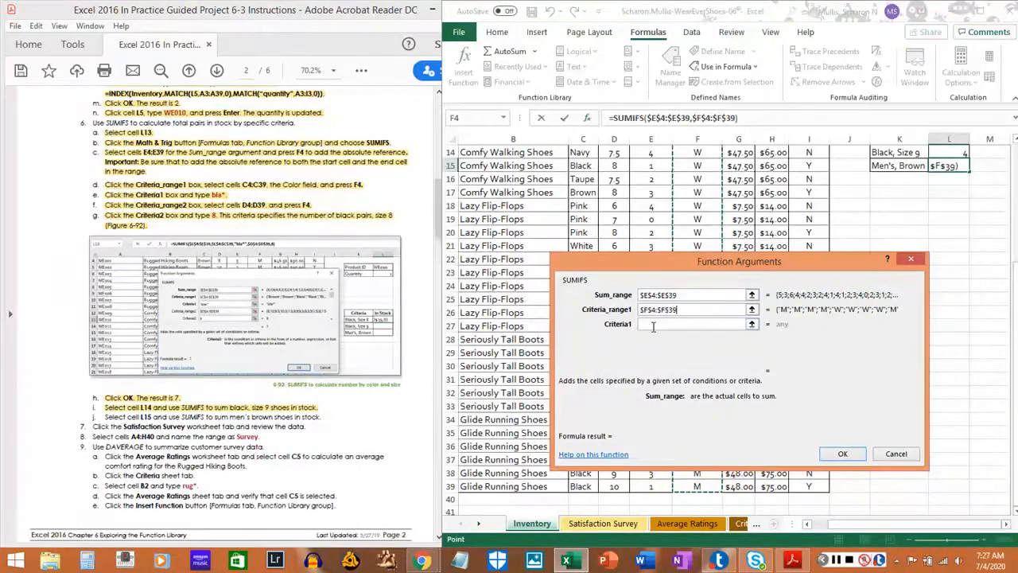
pyautogui.click(654, 325)
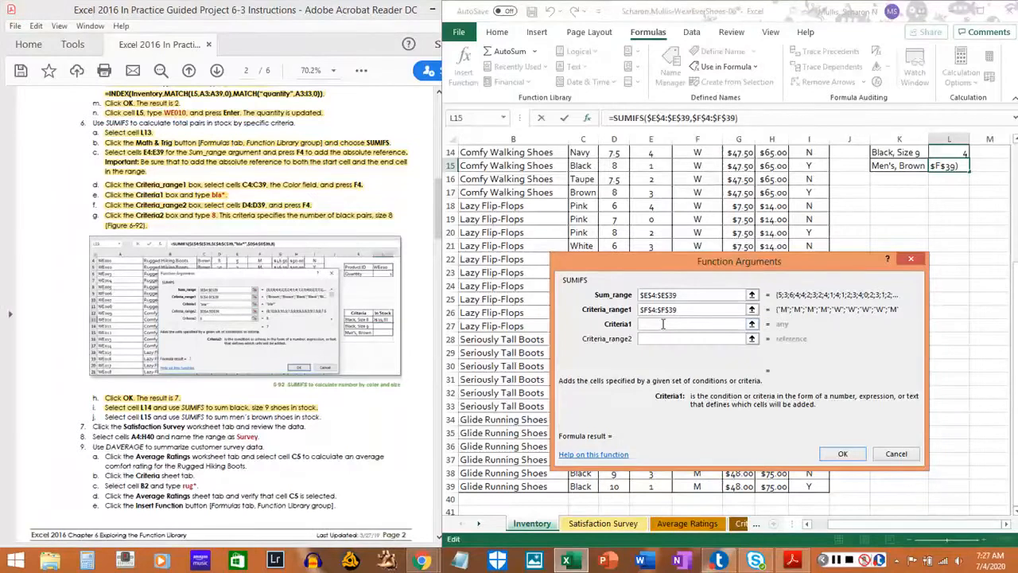
pyautogui.write('M')
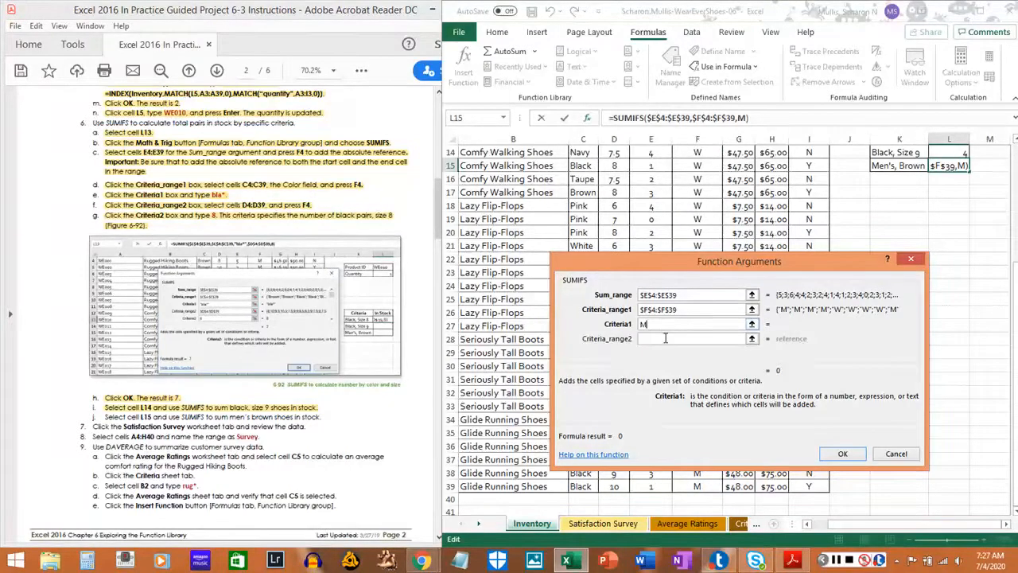
# Set the Criteria_range2 argument of the L15 formula to the Color column cells as the absolute range $C$4:$C$39.
pyautogui.click(666, 339)
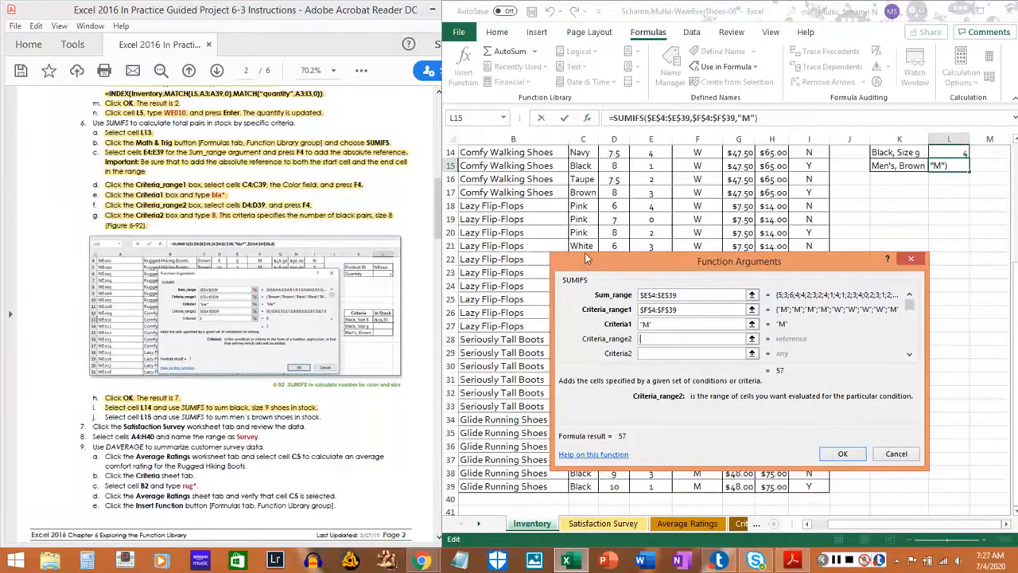
pyautogui.scroll(5, 586, 258)
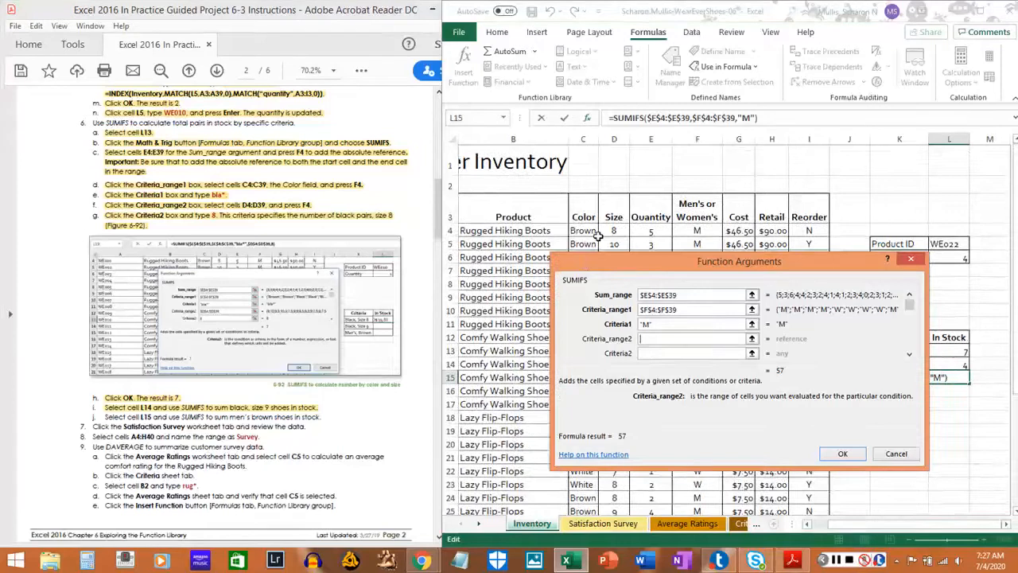
pyautogui.scroll(-2, 598, 236)
pyautogui.scroll(2, 598, 235)
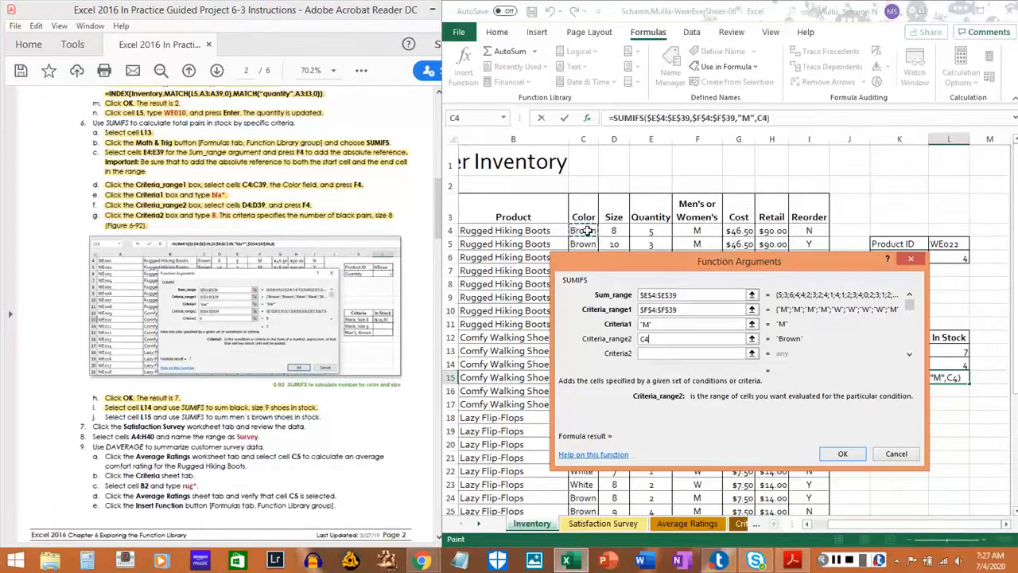
pyautogui.moveTo(592, 231); pyautogui.dragTo(579, 485)
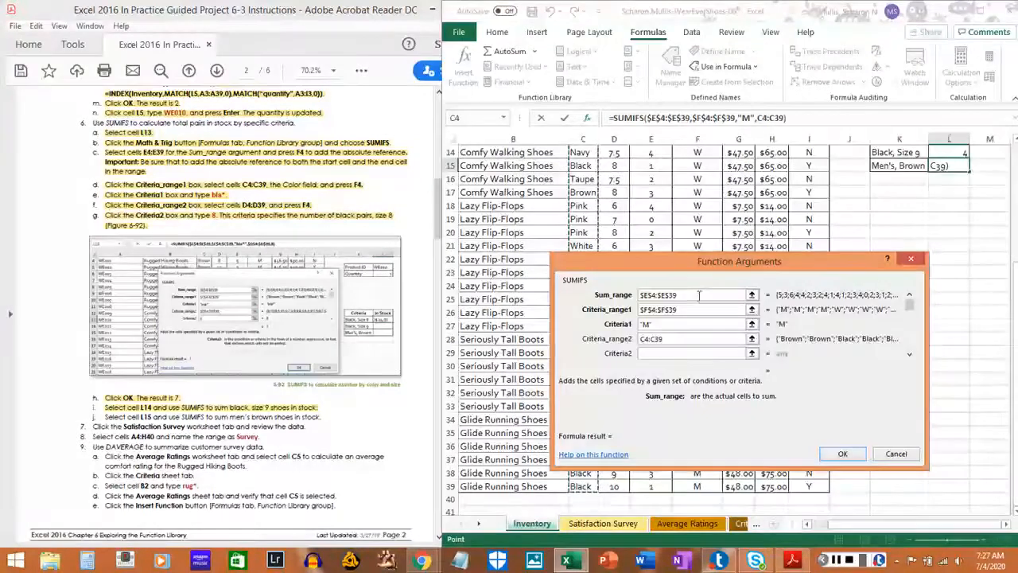
pyautogui.press('F4')
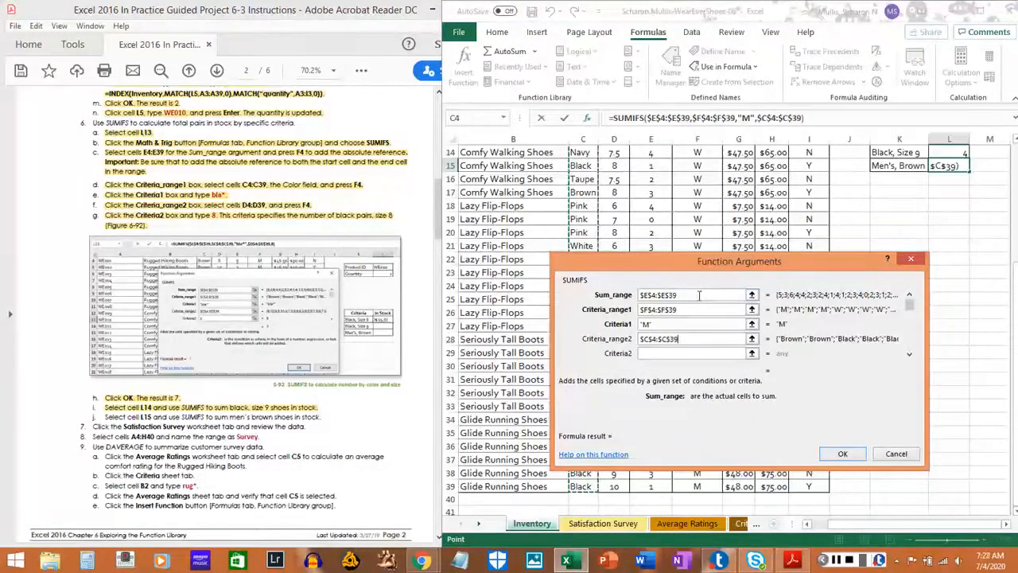
# Set Criteria2 of the SUMIFS formula in cell L15 to bro* and complete the formula.
pyautogui.click(672, 353)
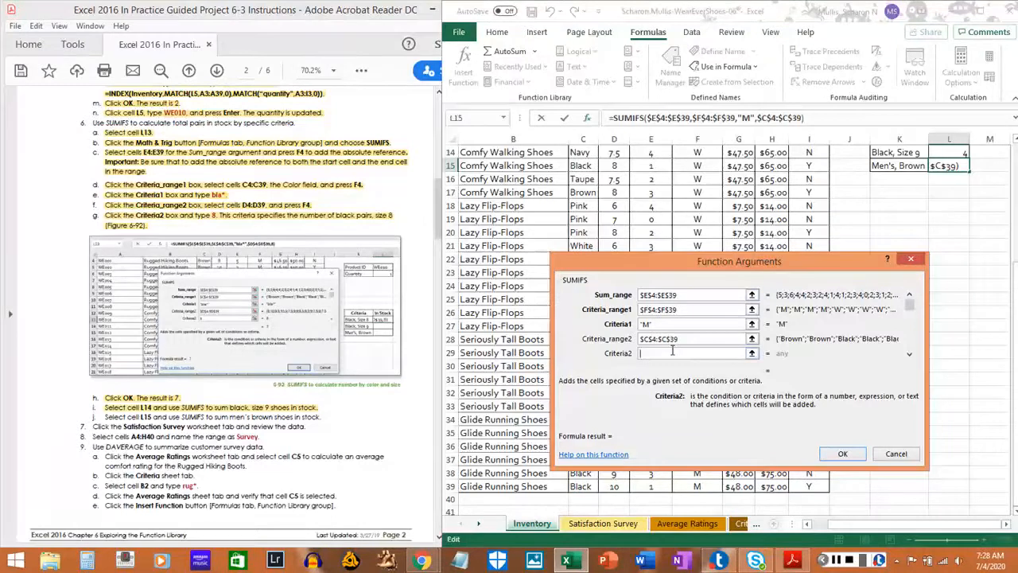
pyautogui.write('bro*')
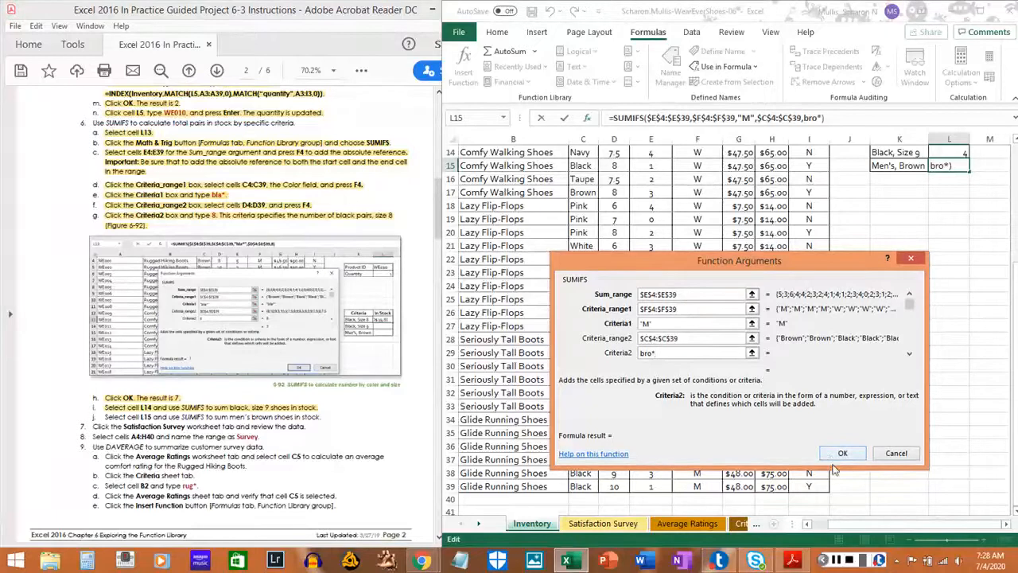
pyautogui.click(836, 560)
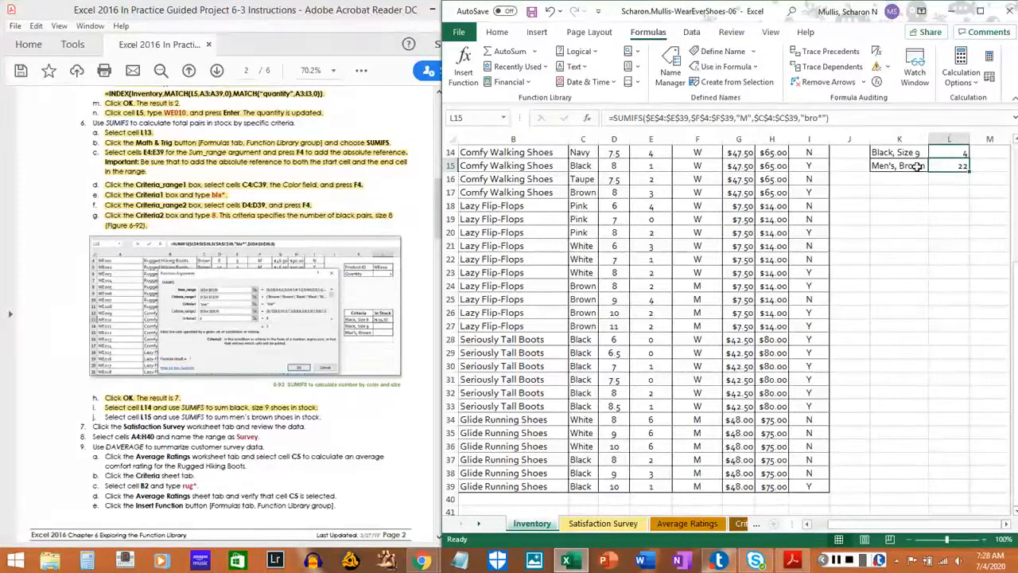
pyautogui.click(917, 166)
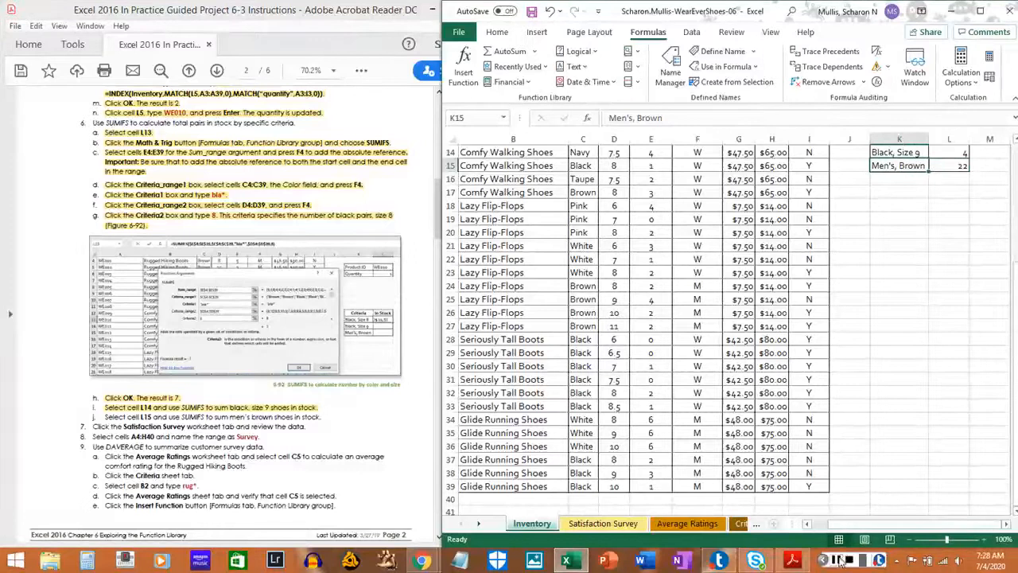
pyautogui.click(833, 561)
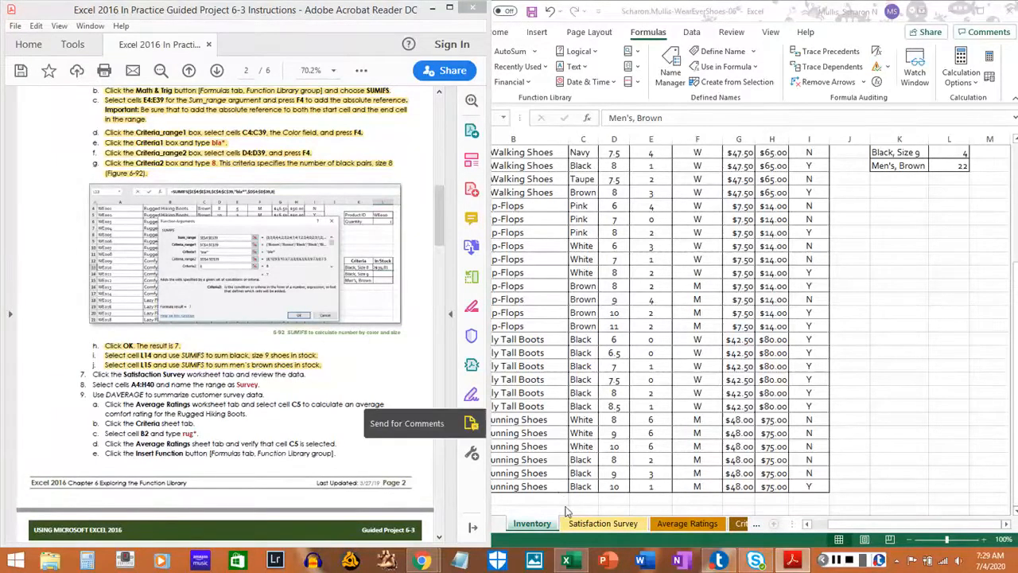
# Review the data on the Satisfaction Survey sheet and highlight step 7 in the PDF instructions.
pyautogui.click(600, 528)
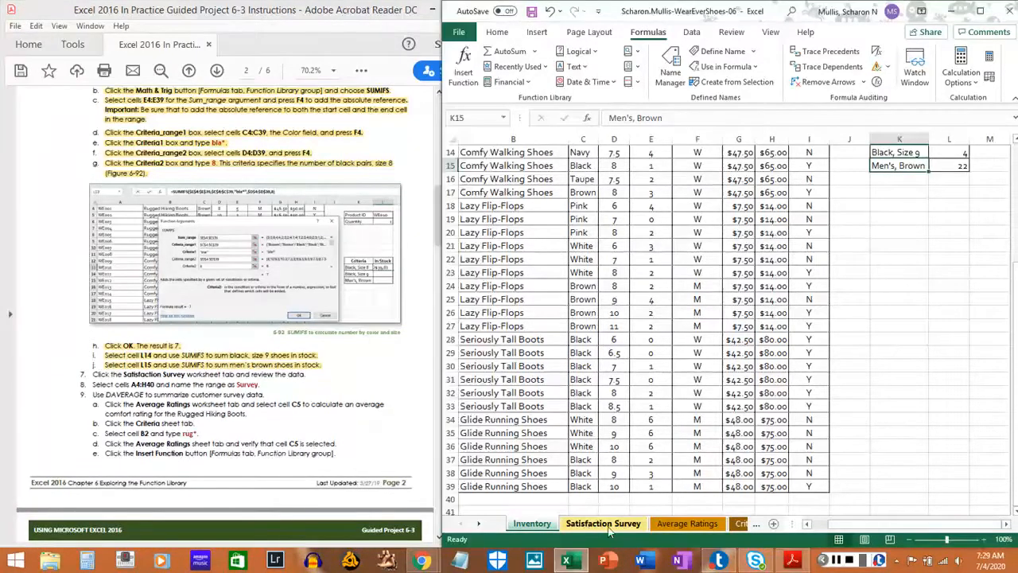
pyautogui.click(604, 525)
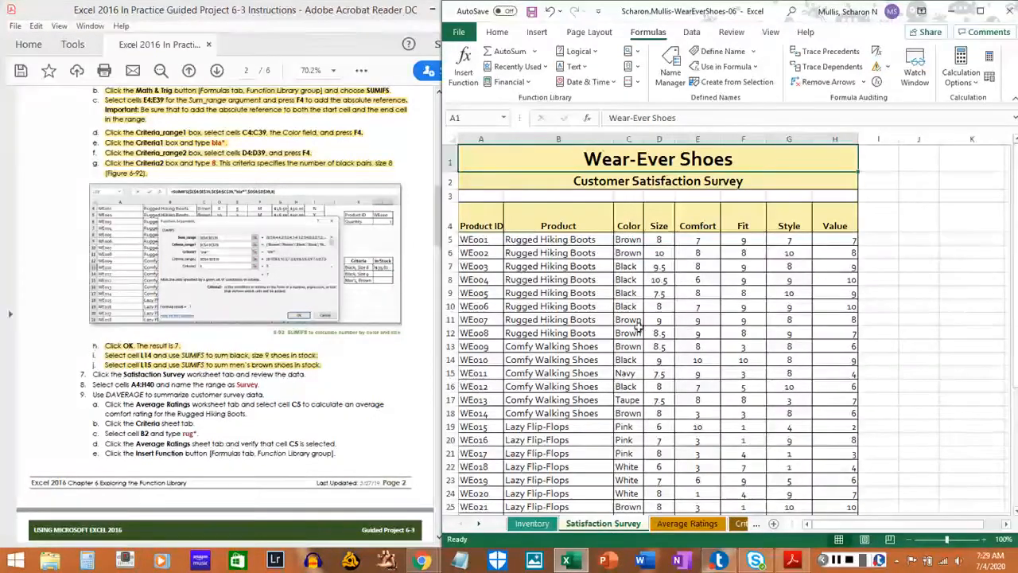
pyautogui.scroll(-2, 644, 289)
pyautogui.scroll(-4, 644, 290)
pyautogui.scroll(6, 648, 293)
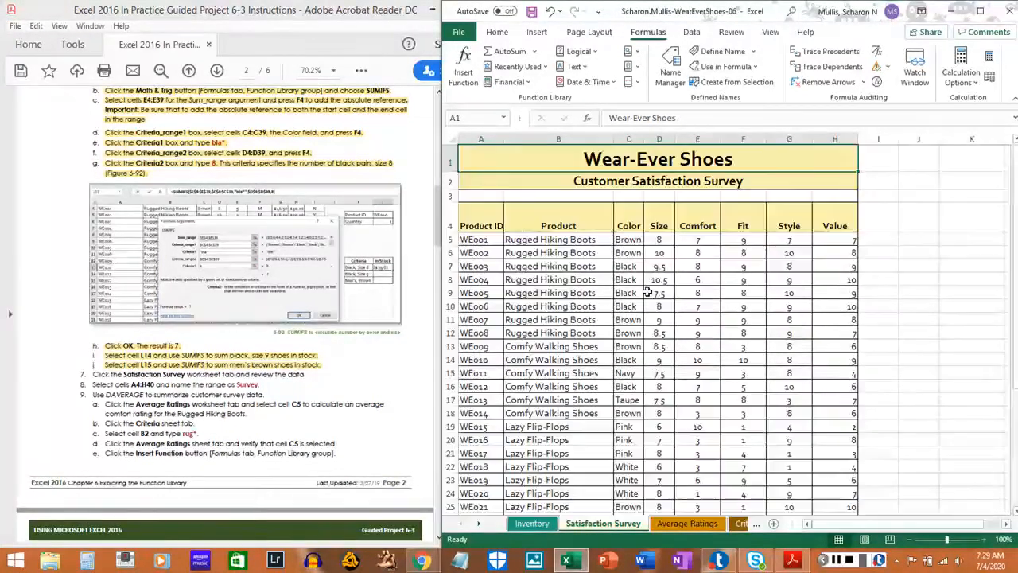
pyautogui.scroll(-1, 648, 291)
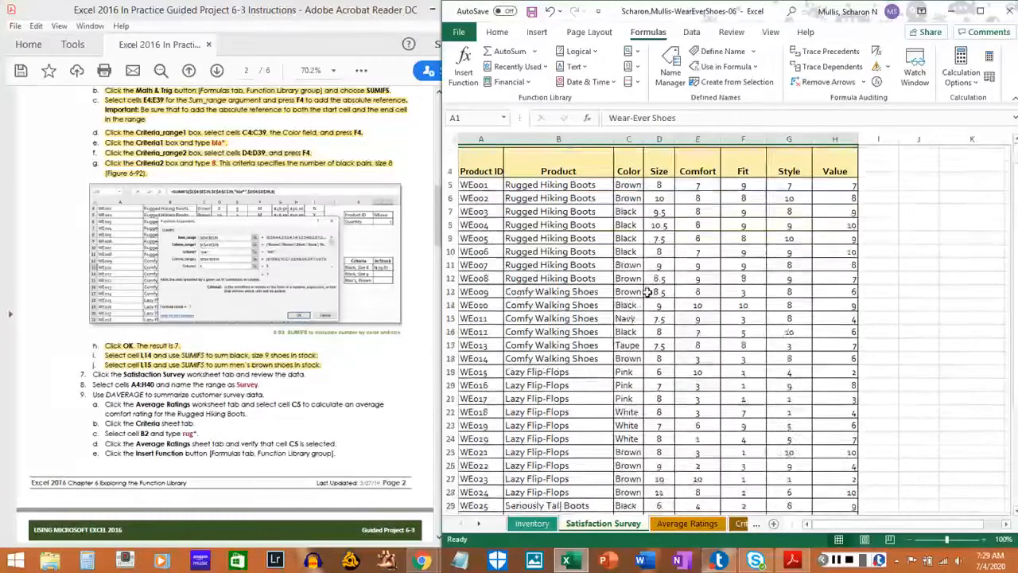
pyautogui.moveTo(93, 374); pyautogui.dragTo(305, 375)
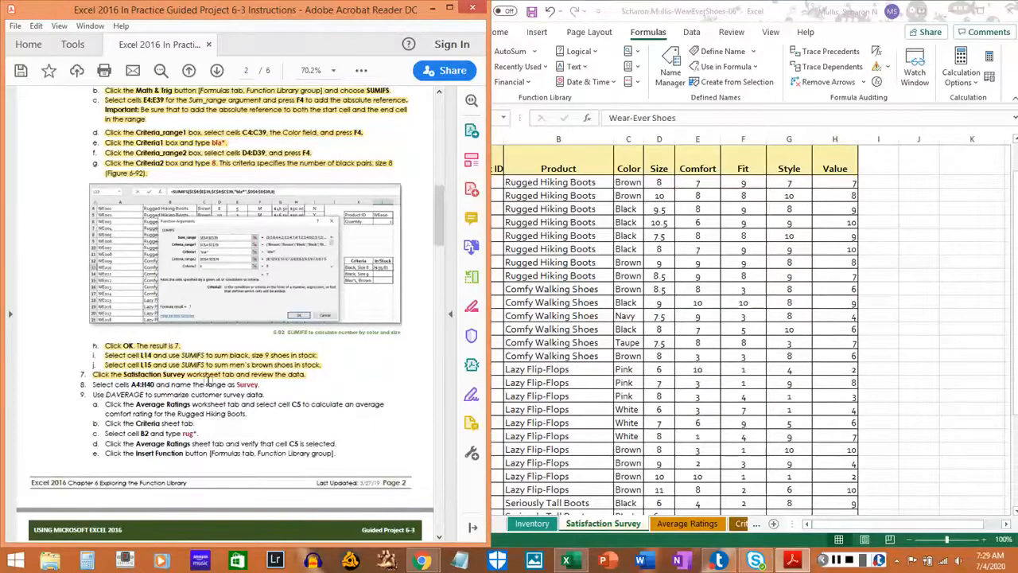
# Name the range A4:H40 on the Satisfaction Survey sheet as Survey.
pyautogui.click(501, 190)
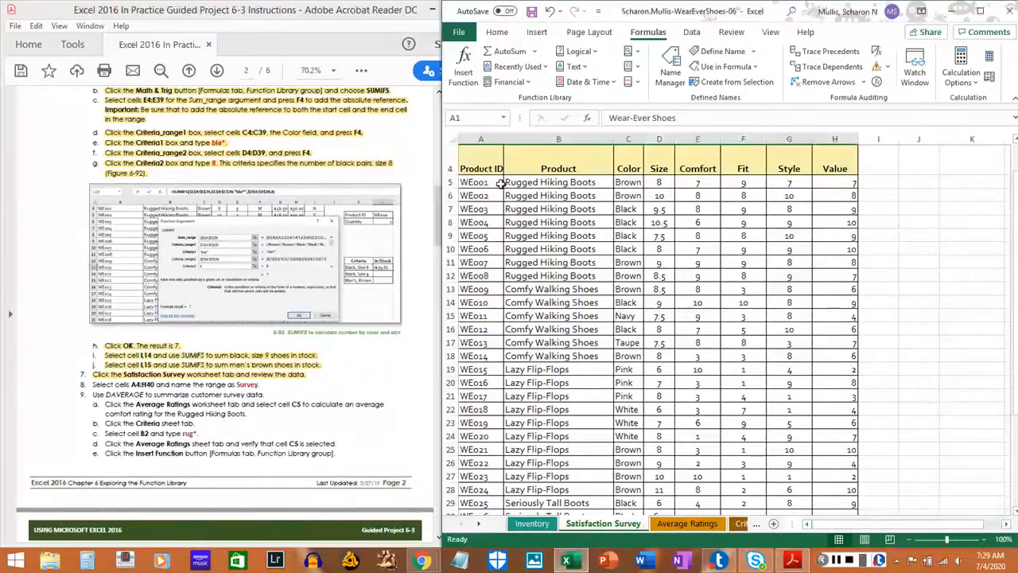
pyautogui.click(474, 165)
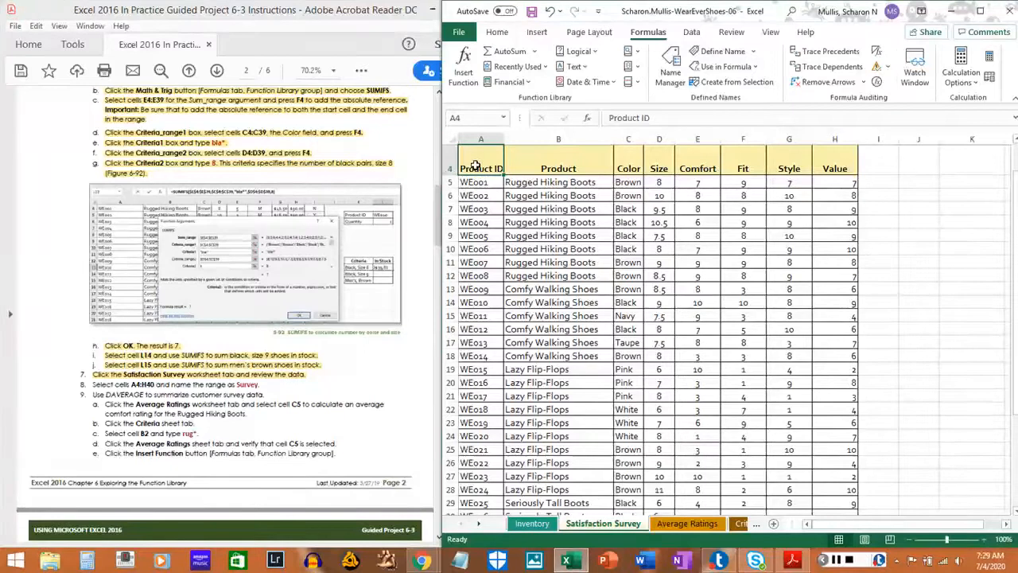
pyautogui.moveTo(475, 166); pyautogui.dragTo(844, 483)
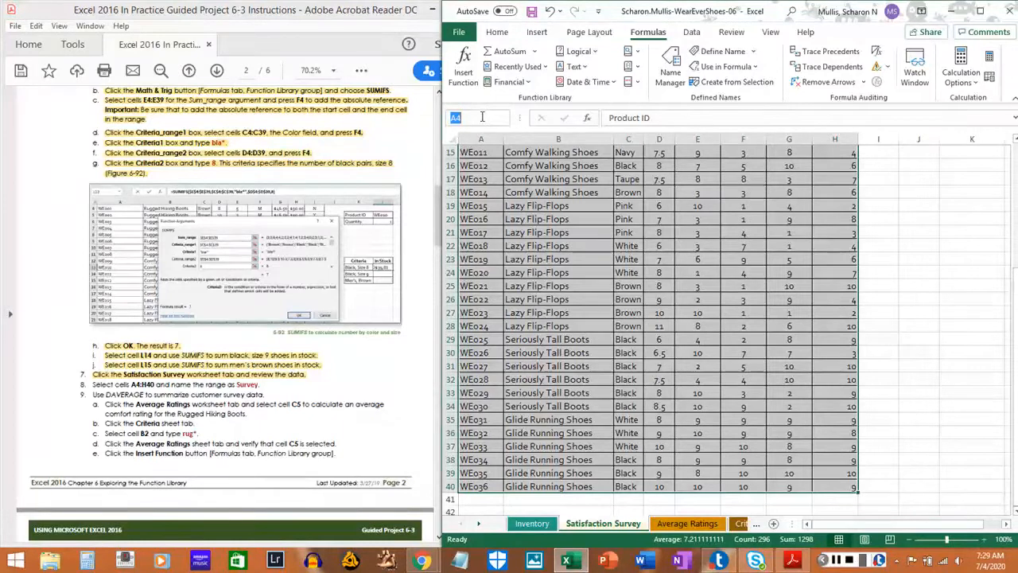
pyautogui.write('Survey')
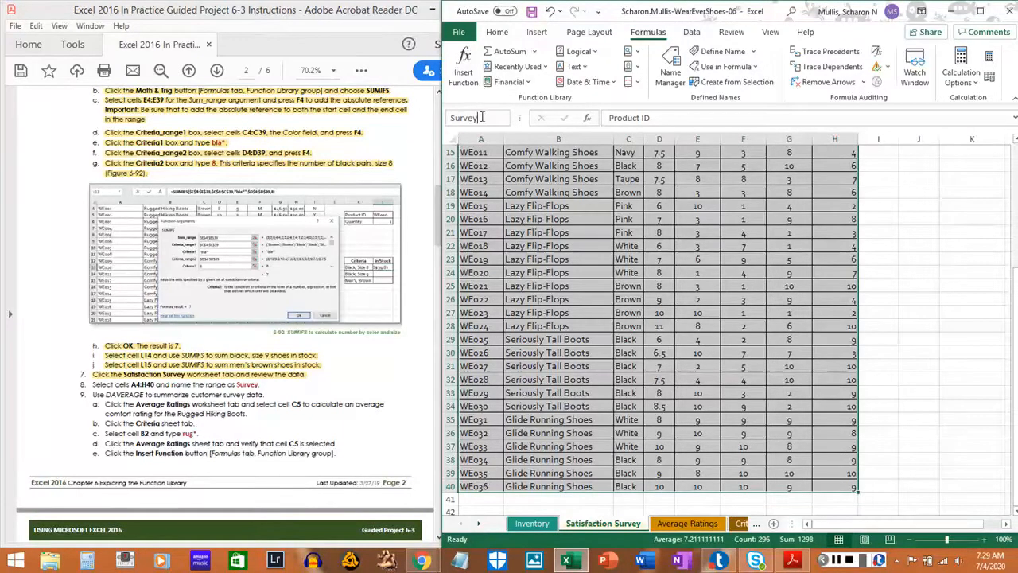
pyautogui.press('Return')
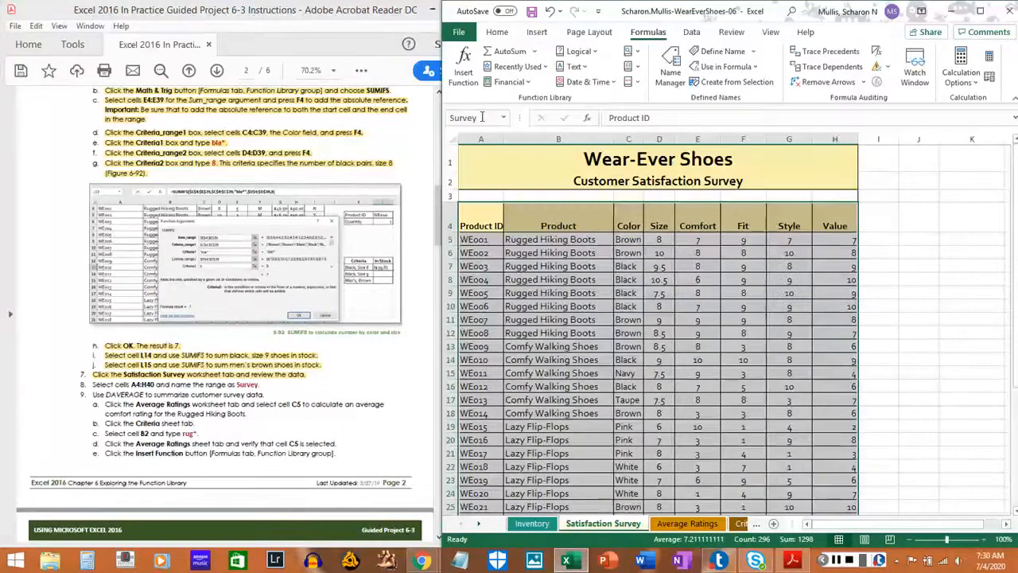
# Reselect cells A4:H40 to check the range name, and highlight step 8 in the PDF instructions.
pyautogui.click(473, 209)
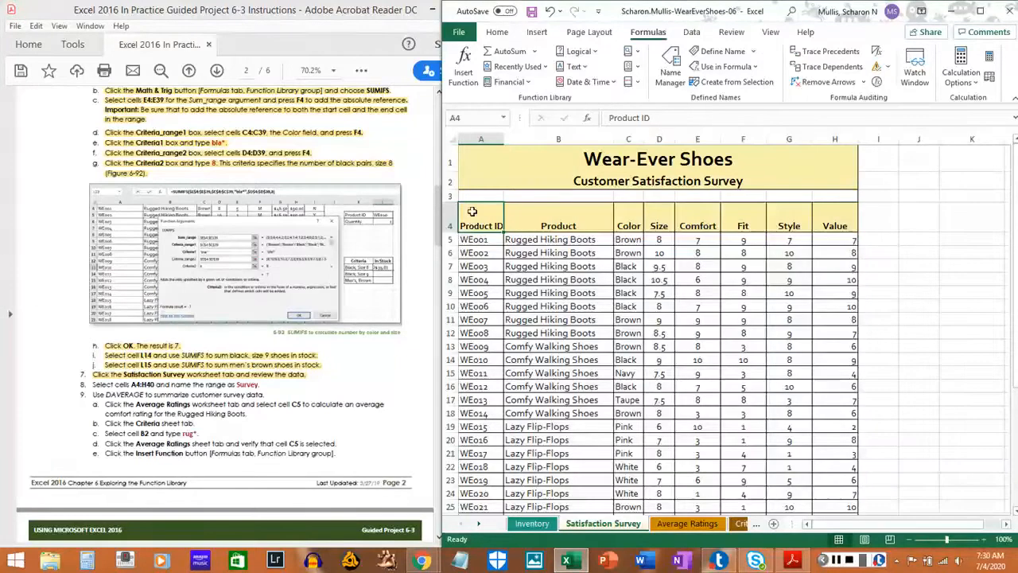
pyautogui.moveTo(472, 210); pyautogui.dragTo(856, 489)
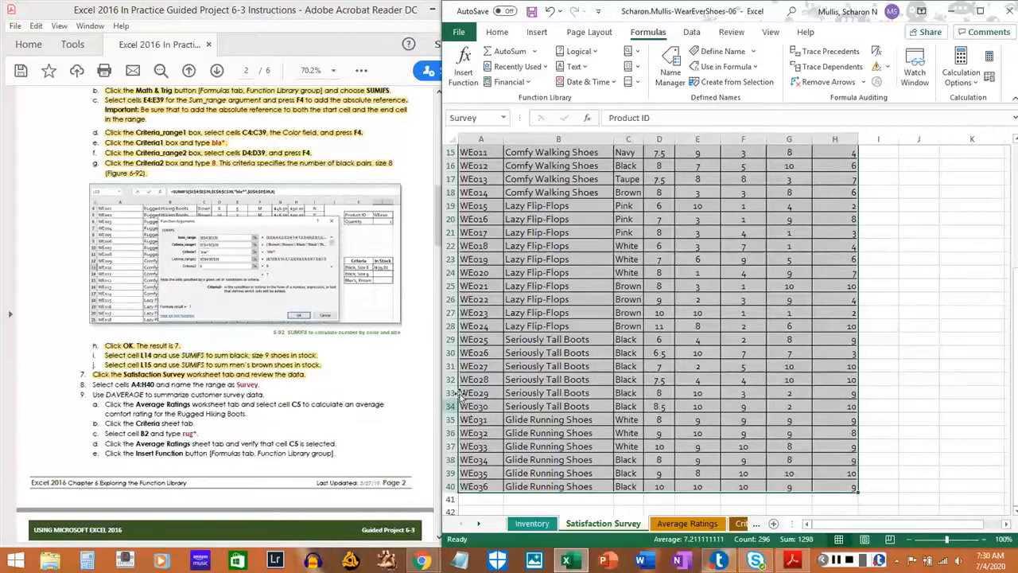
pyautogui.moveTo(93, 384); pyautogui.dragTo(259, 385)
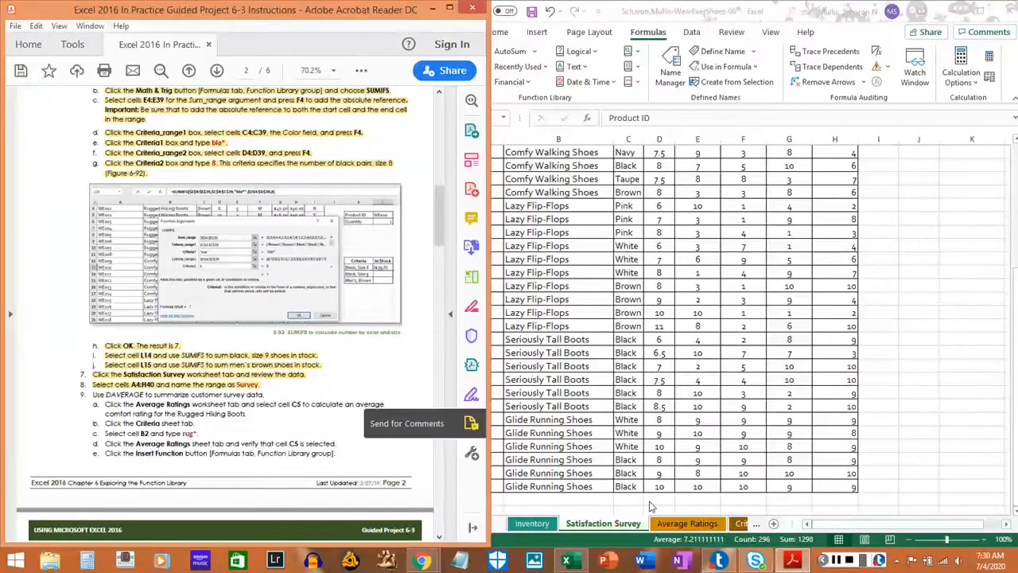
# Select cell C5, the Comfort rating for Rugged Hiking Boots, on the Average Ratings sheet.
pyautogui.click(684, 525)
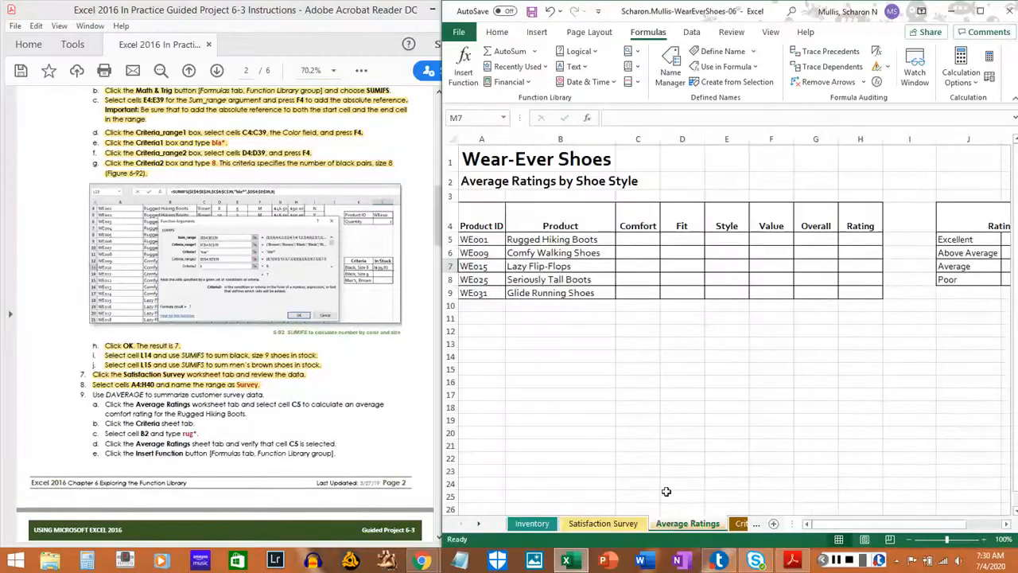
pyautogui.click(633, 239)
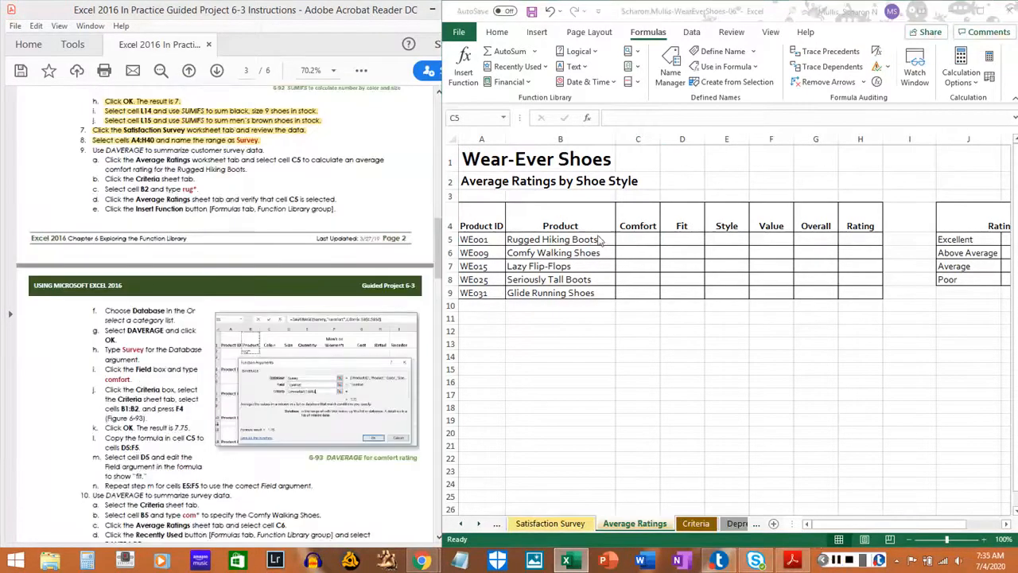
pyautogui.click(636, 242)
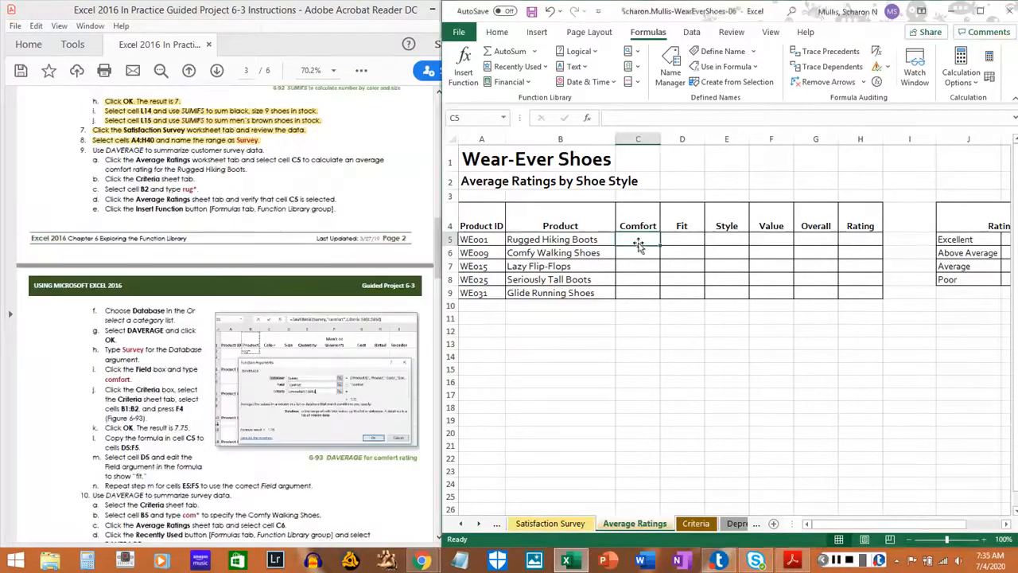
# Open the Criteria sheet and highlight steps 9a and 9b in the PDF instructions.
pyautogui.click(695, 523)
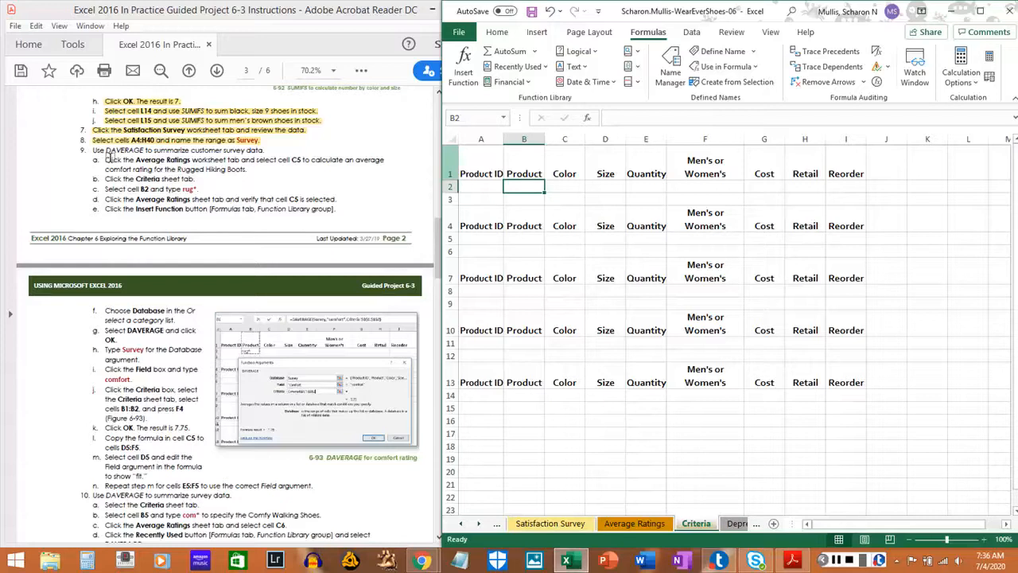
pyautogui.moveTo(109, 156); pyautogui.dragTo(239, 165)
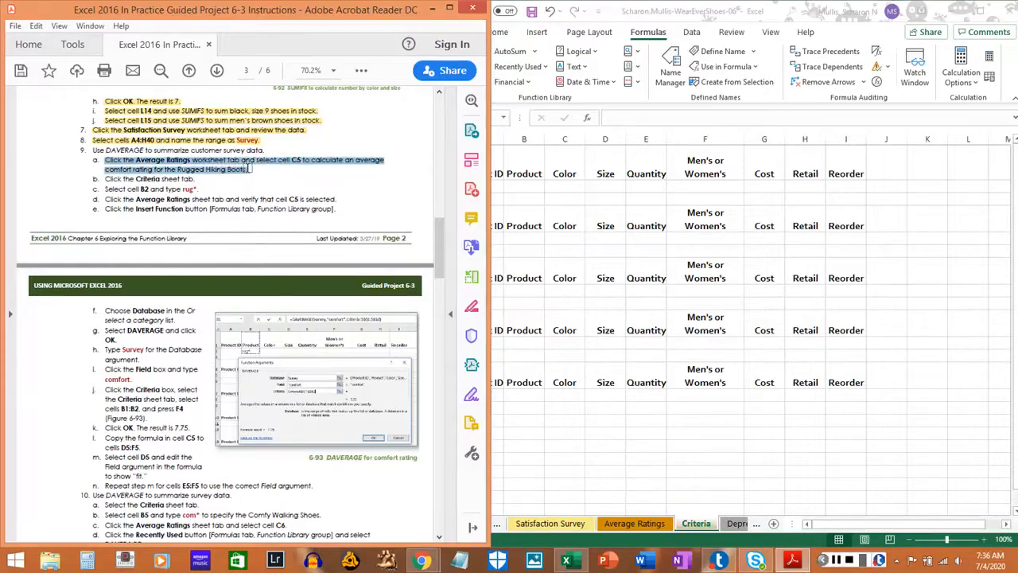
pyautogui.click(162, 171)
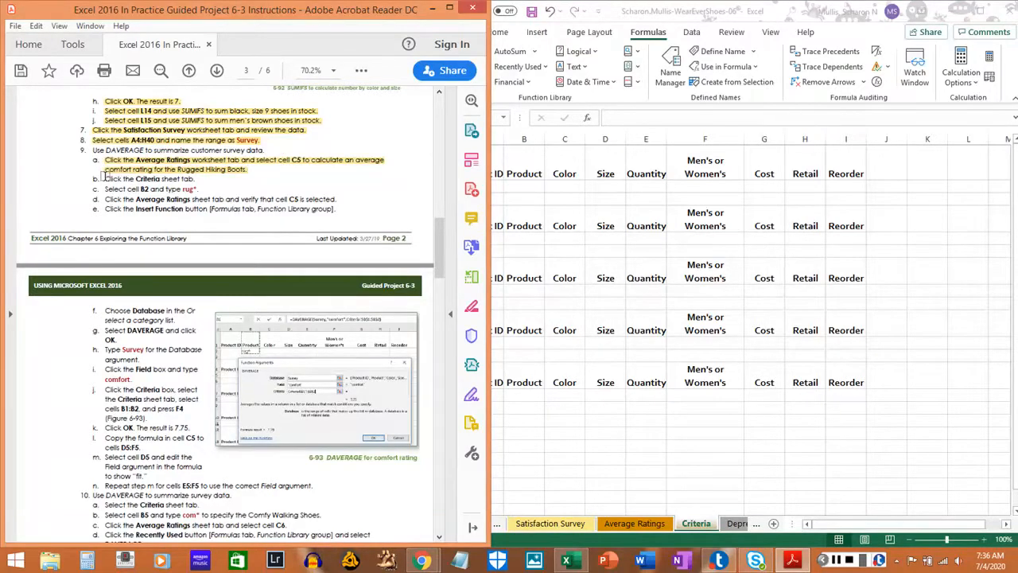
pyautogui.moveTo(103, 179); pyautogui.dragTo(193, 179)
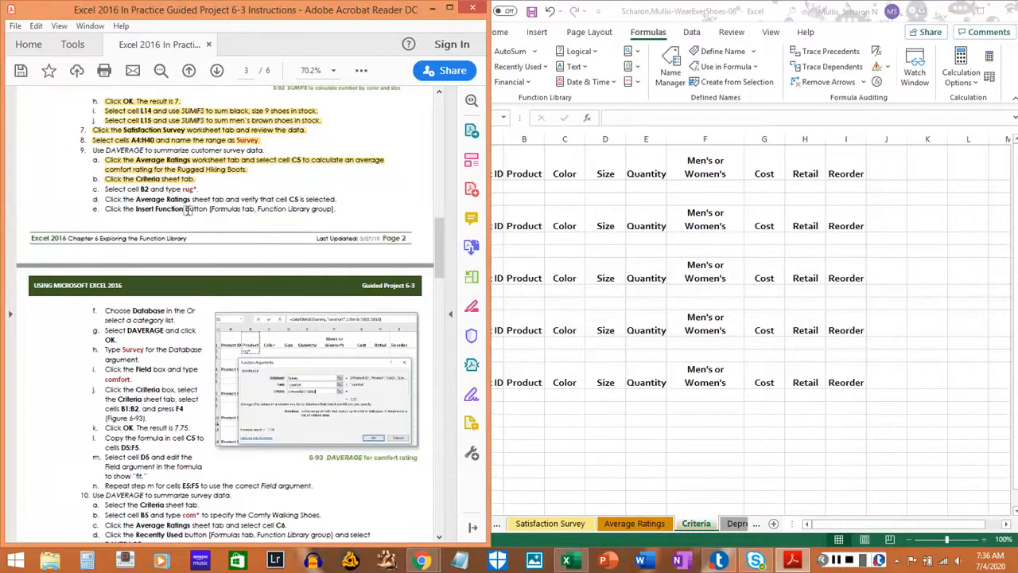
# Enter the product criterion rug* in cell B2 of the Criteria sheet and highlight step 9c in the PDF.
pyautogui.click(527, 185)
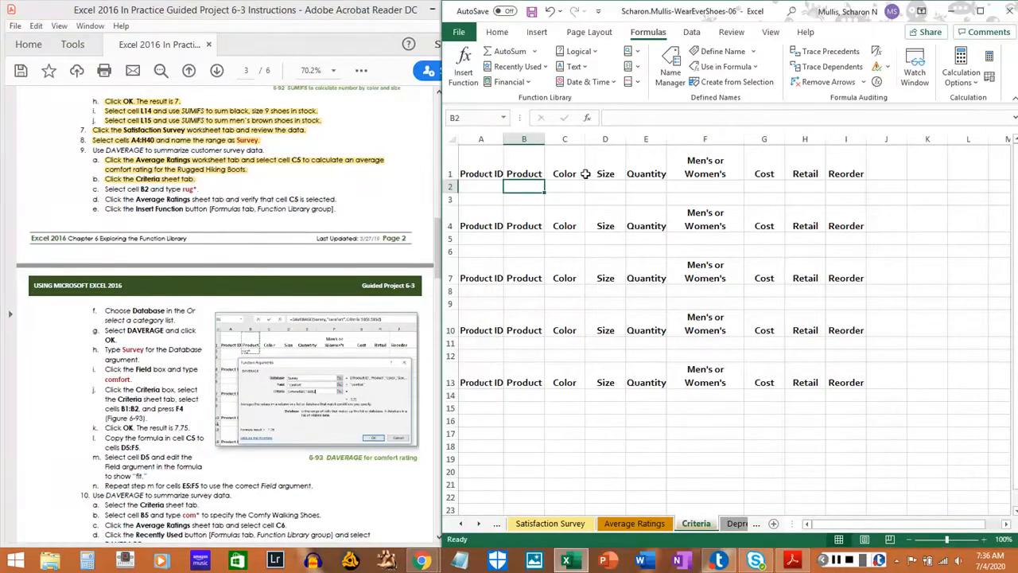
pyautogui.write('rug*')
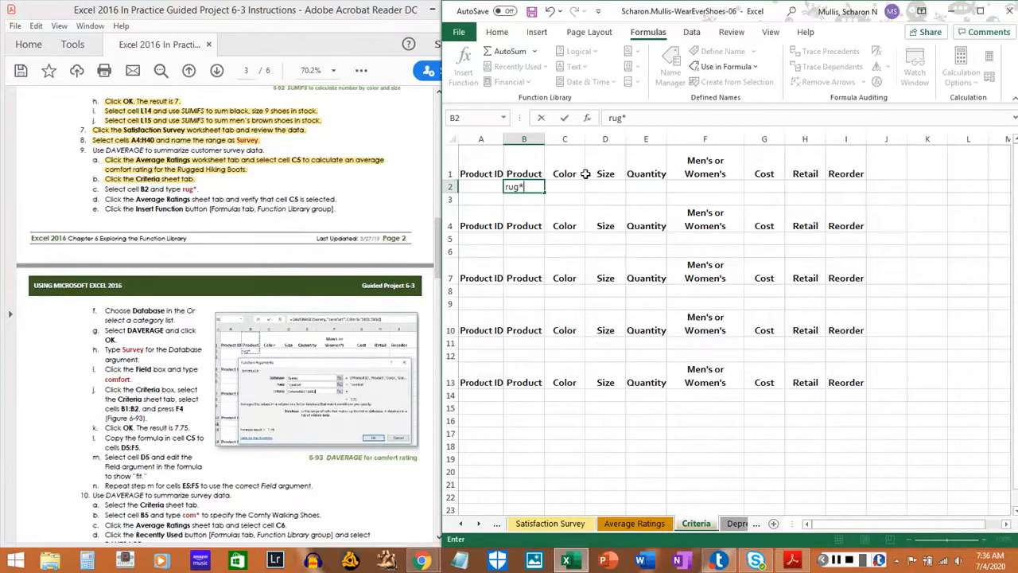
pyautogui.press('Return')
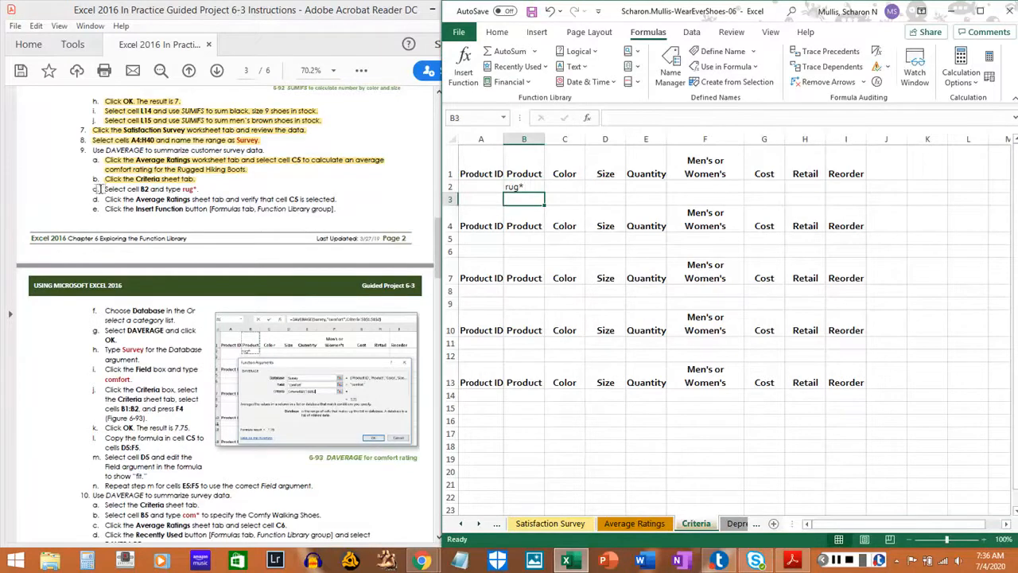
pyautogui.moveTo(101, 189); pyautogui.dragTo(195, 193)
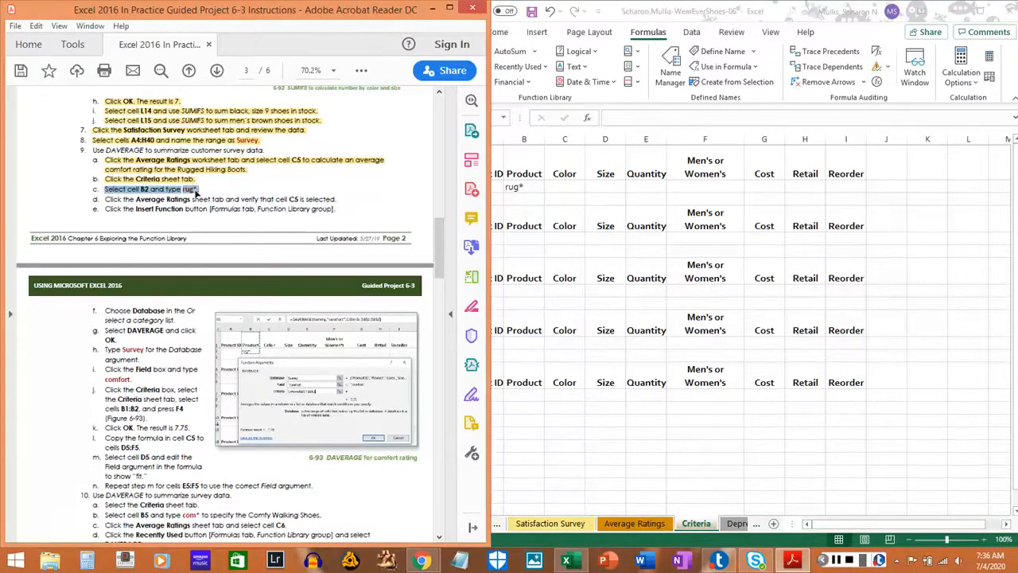
pyautogui.click(224, 194)
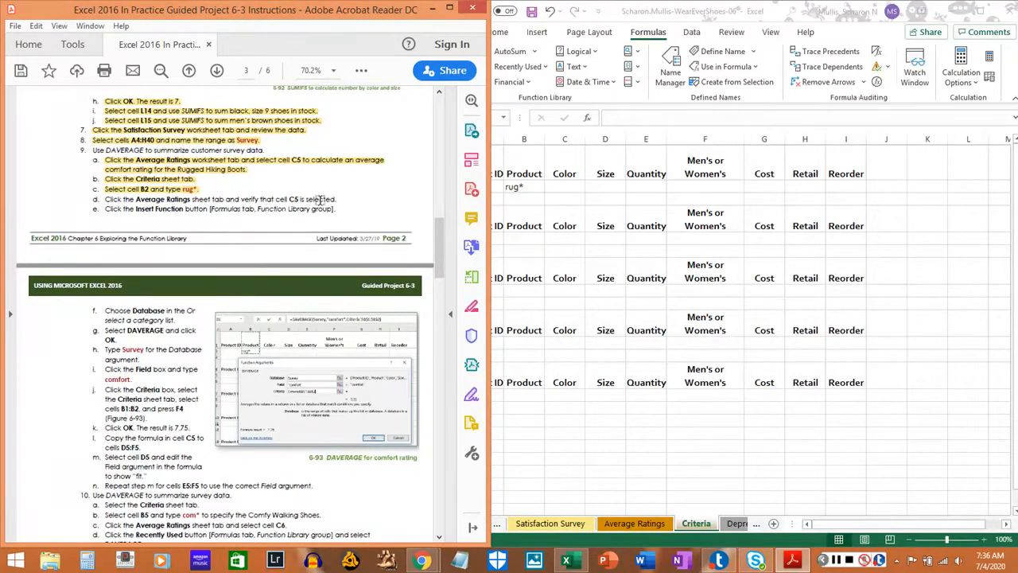
# Return to cell C5 on the Average Ratings sheet and highlight step 9d in the PDF instructions.
pyautogui.click(655, 523)
pyautogui.click(654, 524)
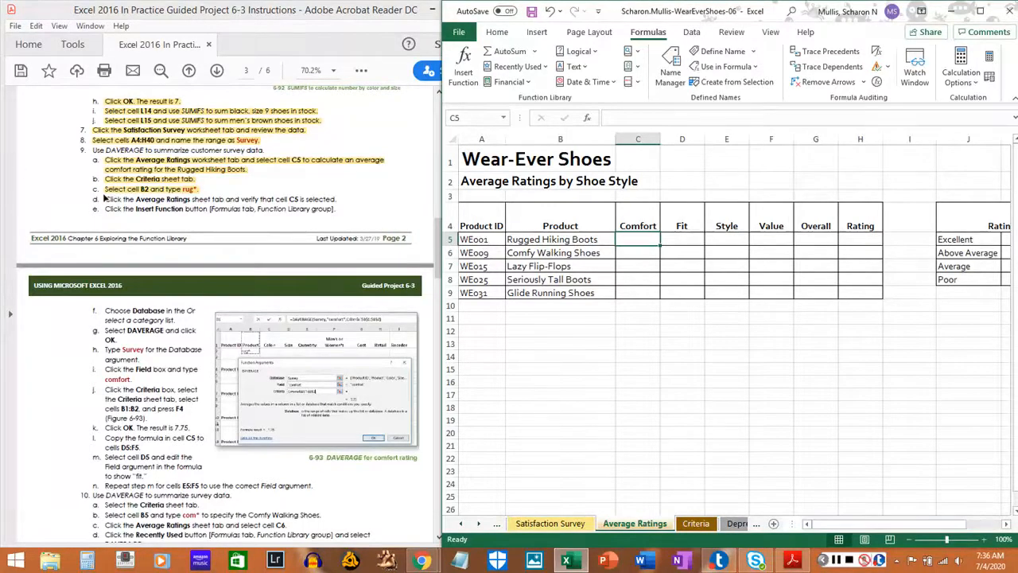
pyautogui.moveTo(104, 199); pyautogui.dragTo(338, 200)
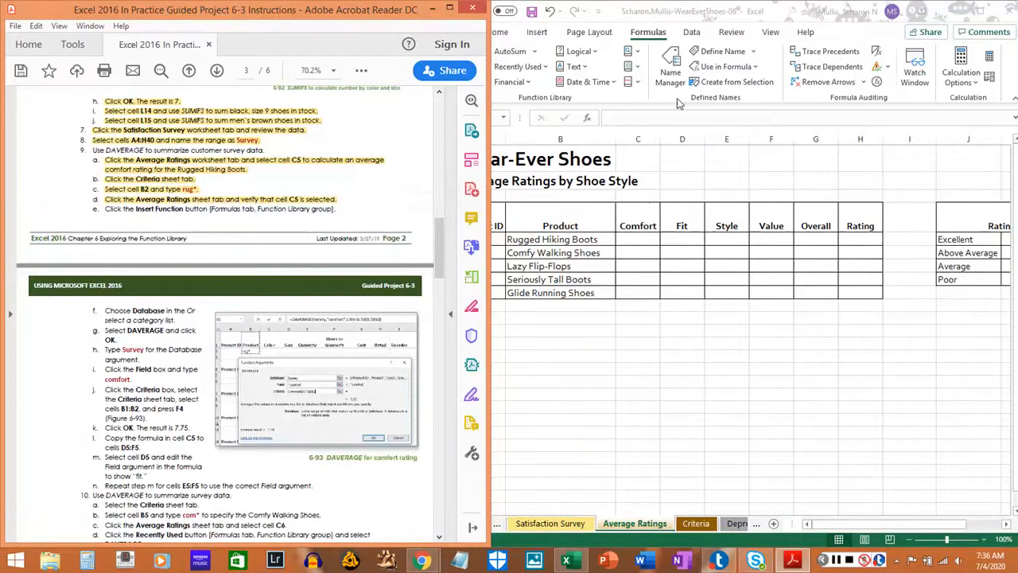
# Open the Insert Function dialog for cell C5 of the workbook and highlight step 9e in the PDF instructions.
pyautogui.click(641, 107)
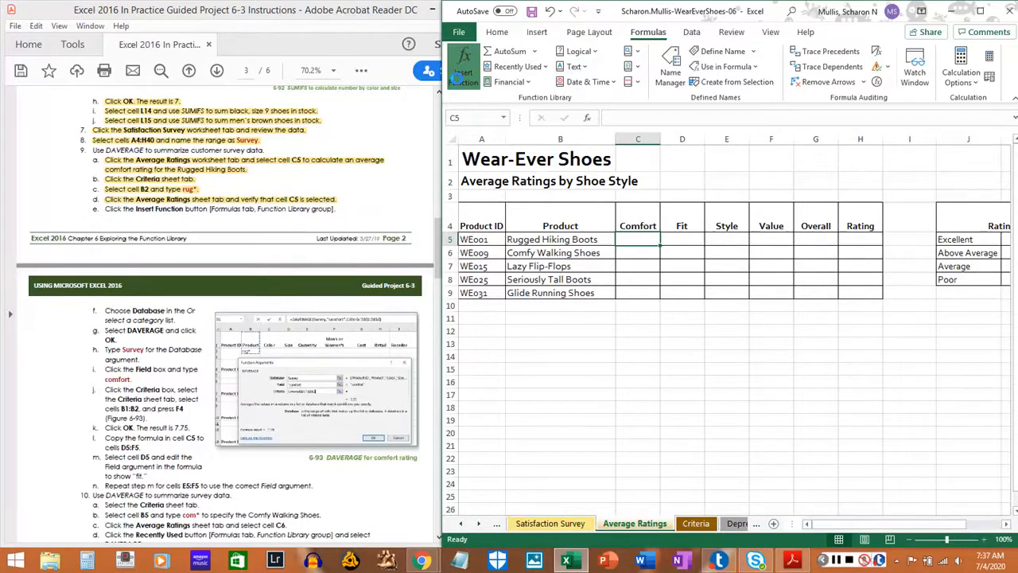
pyautogui.click(457, 78)
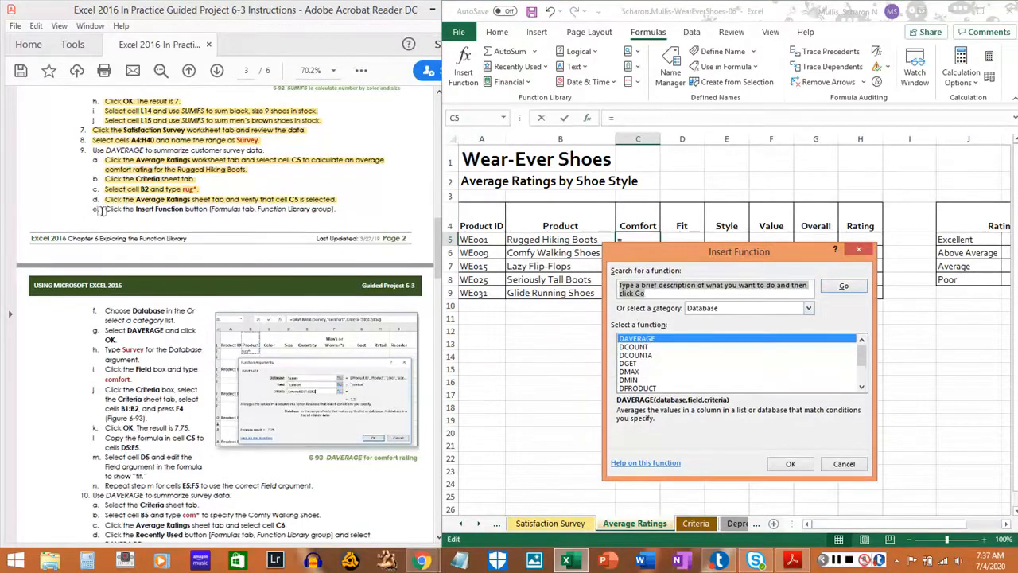
pyautogui.moveTo(102, 209); pyautogui.dragTo(343, 209)
pyautogui.click(344, 209)
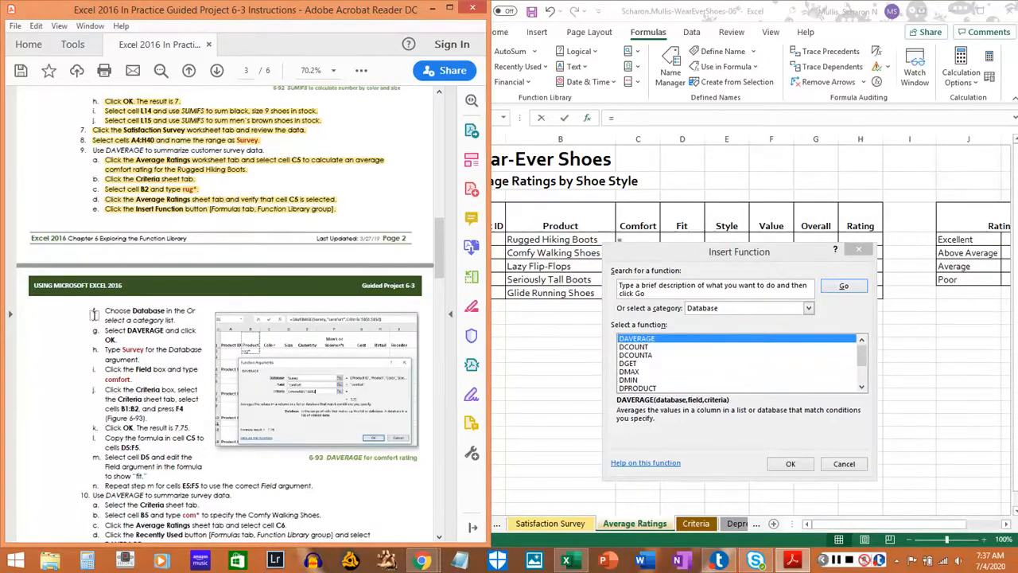
# Select DAVERAGE from the Database function category and open its Function Arguments dialog for cell C5.
pyautogui.click(810, 310)
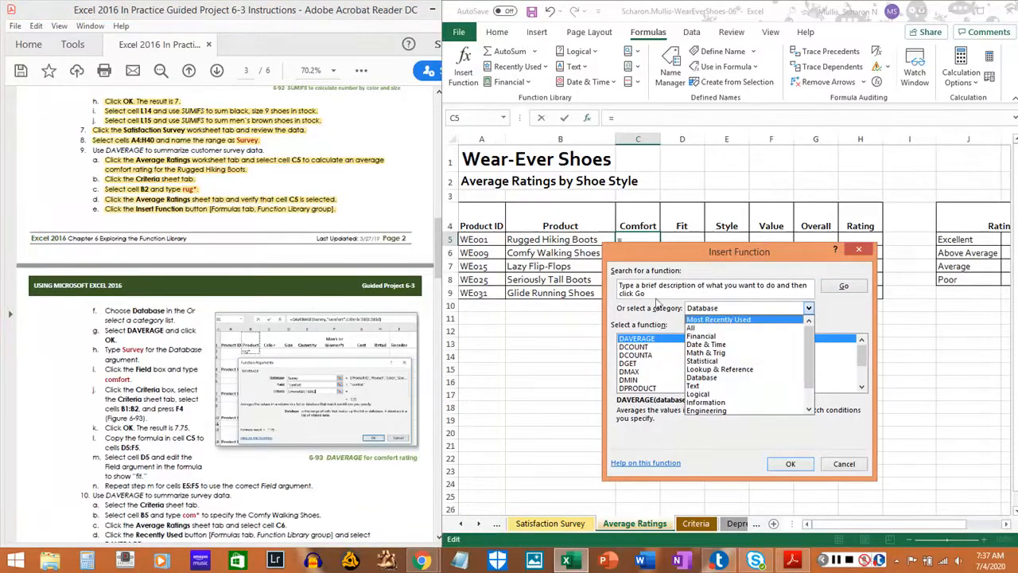
pyautogui.click(652, 313)
pyautogui.click(801, 308)
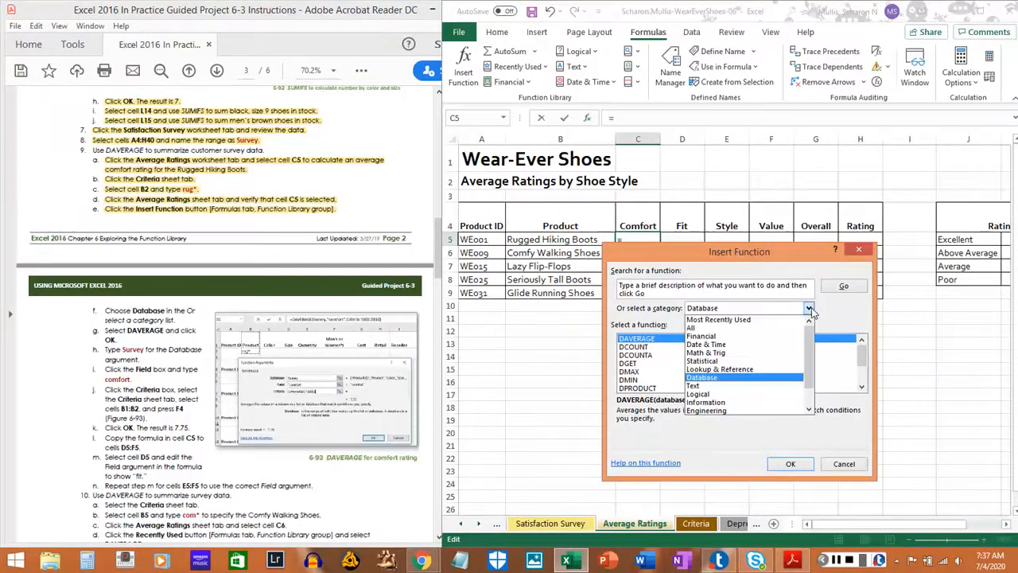
pyautogui.click(716, 319)
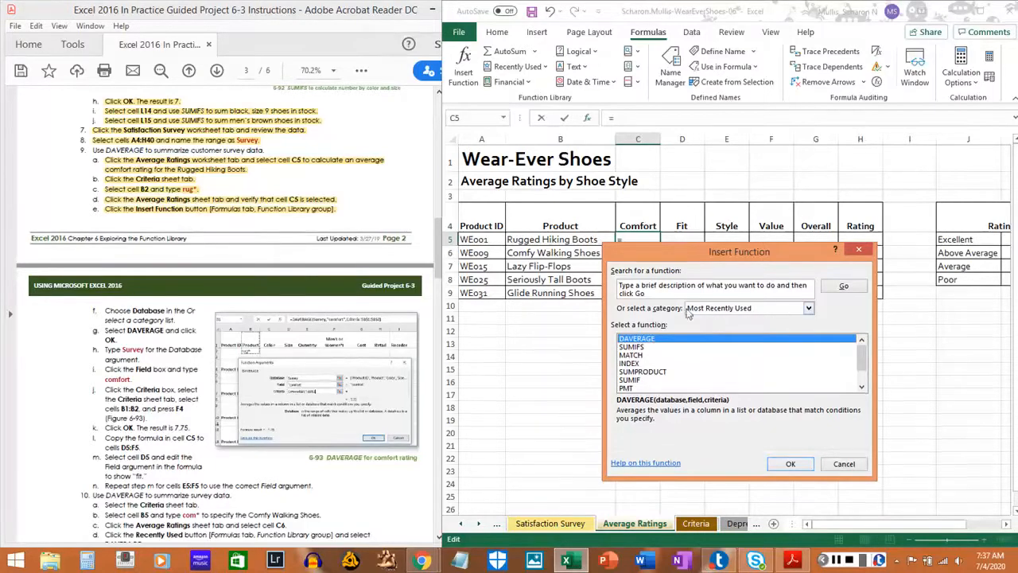
pyautogui.click(808, 309)
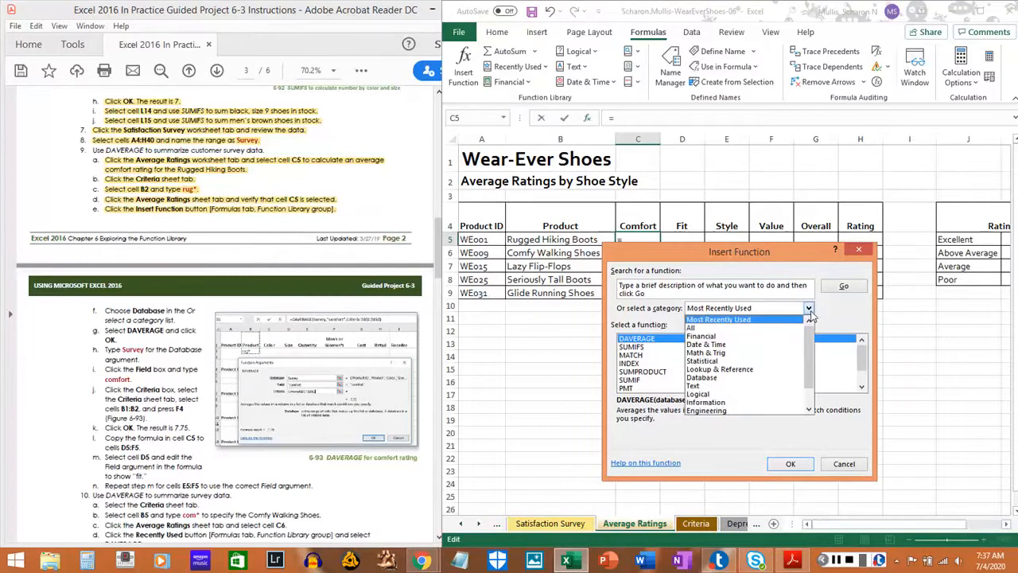
pyautogui.click(702, 377)
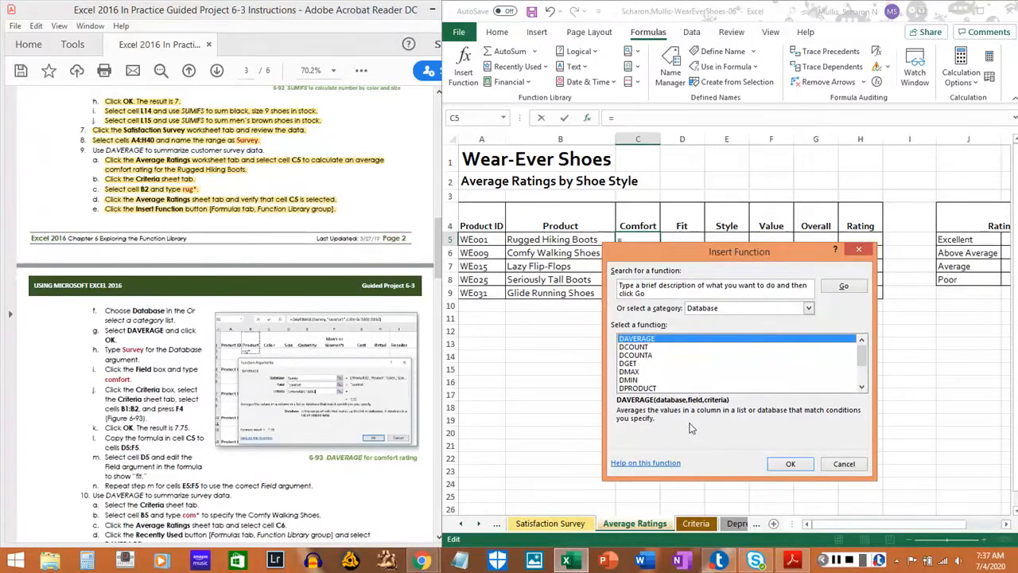
pyautogui.click(787, 463)
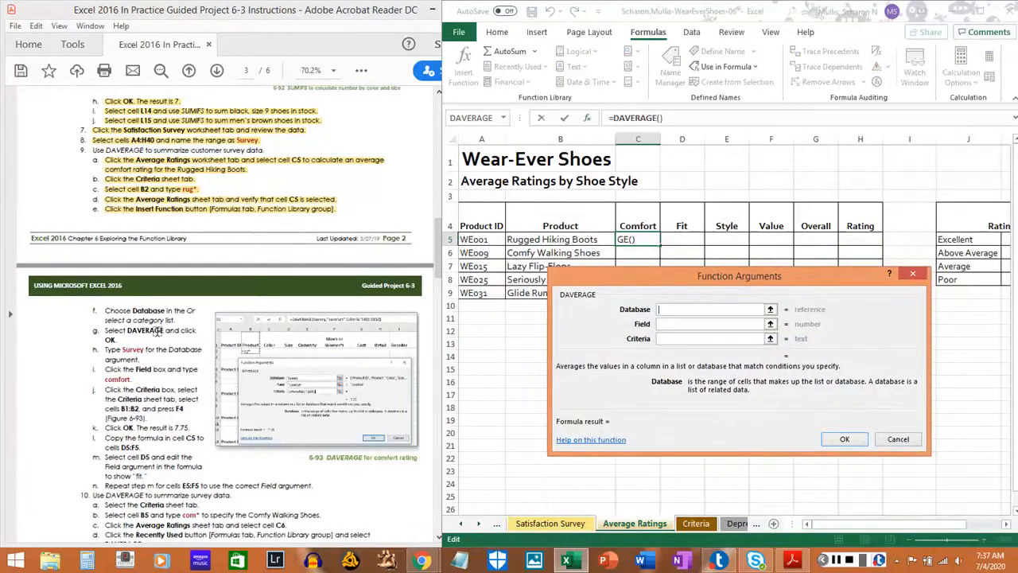
# Highlight steps 9f and 9g in the PDF instructions.
pyautogui.click(103, 311)
pyautogui.moveTo(104, 310); pyautogui.dragTo(177, 321)
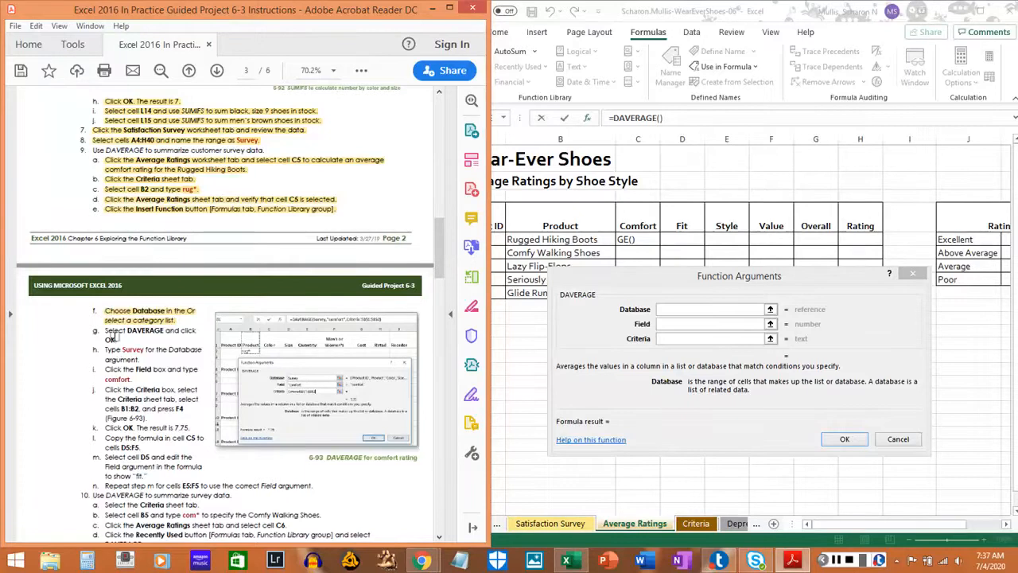
pyautogui.moveTo(104, 330); pyautogui.dragTo(120, 340)
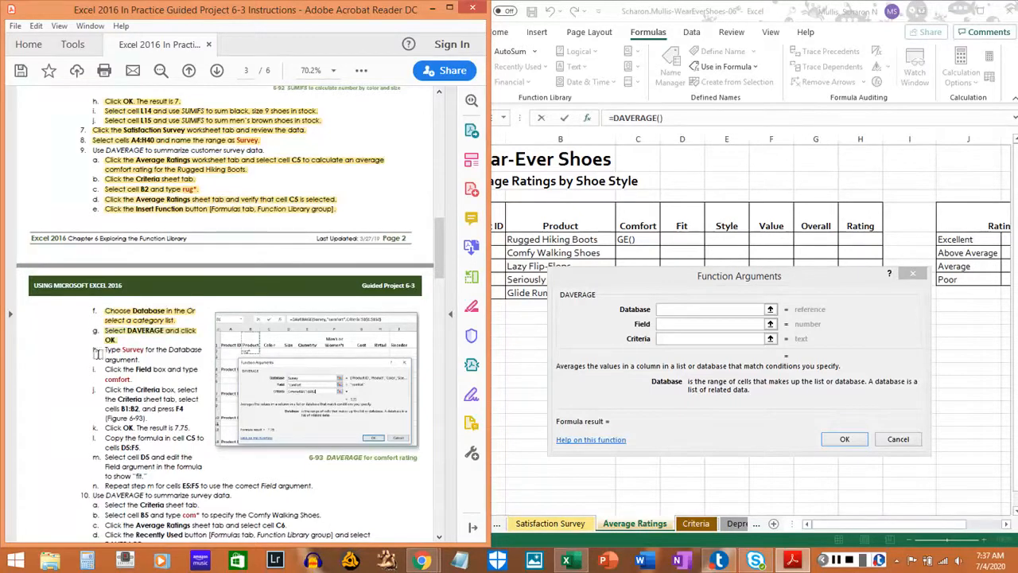
# Enter Survey as the Database argument of the DAVERAGE function in the workbook.
pyautogui.click(684, 309)
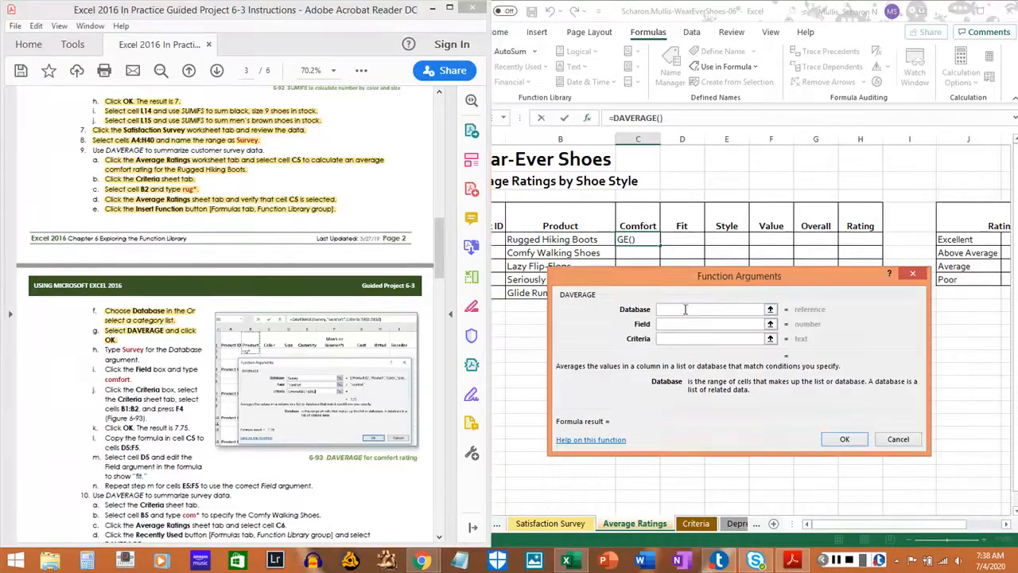
pyautogui.write('Survey')
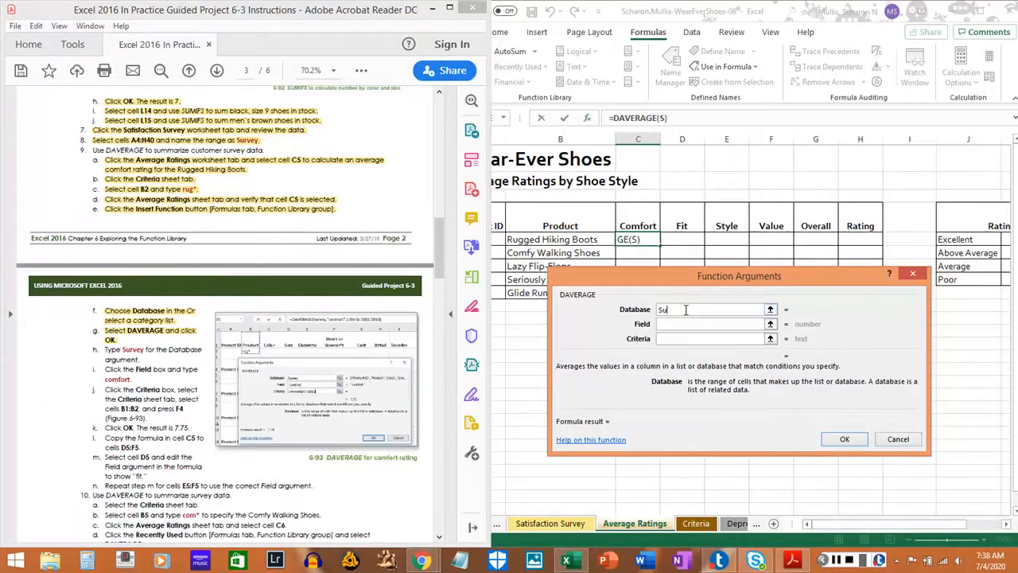
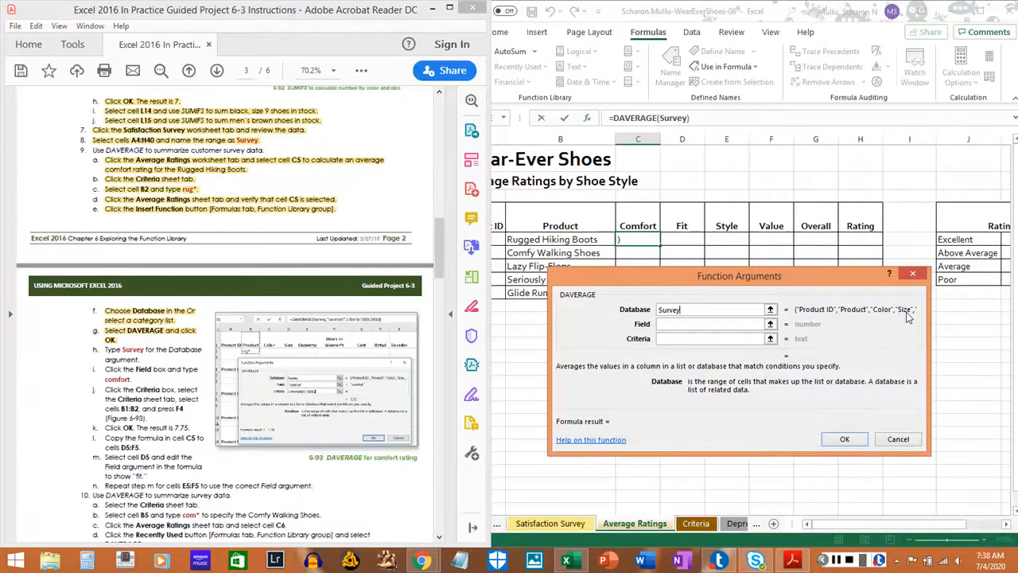
# Highlight step 9h in the PDF instructions.
pyautogui.click(681, 325)
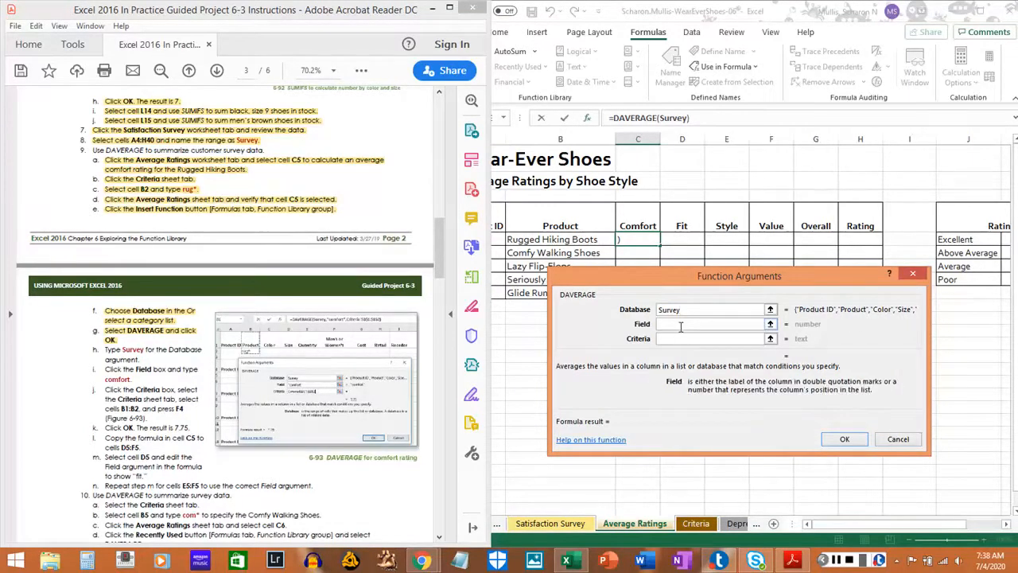
pyautogui.moveTo(106, 350); pyautogui.dragTo(124, 356)
pyautogui.click(132, 363)
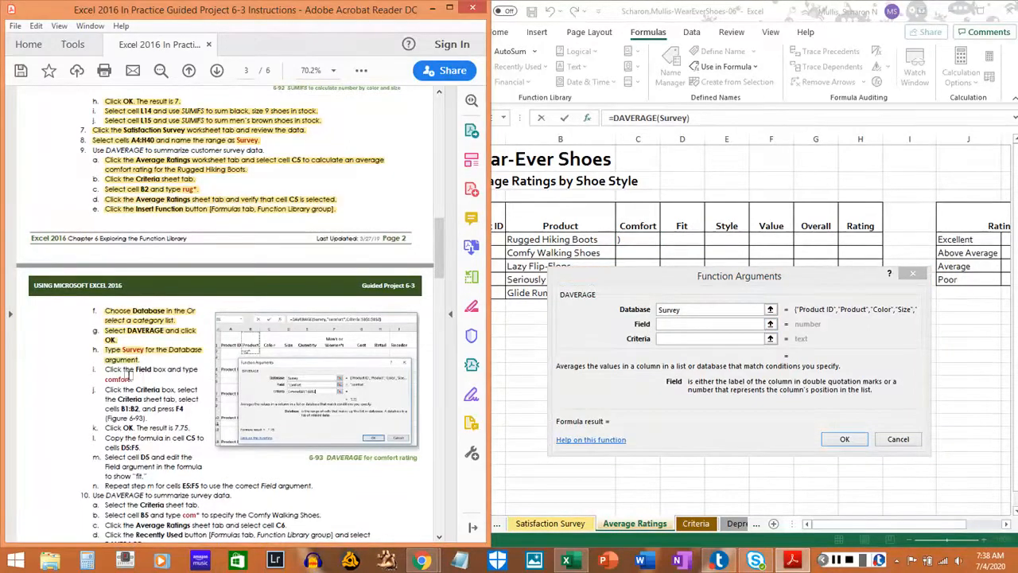
# Enter comfort as the Field argument of the DAVERAGE function in the workbook and highlight step 9i in the PDF instructions.
pyautogui.click(684, 323)
pyautogui.write('comfort')
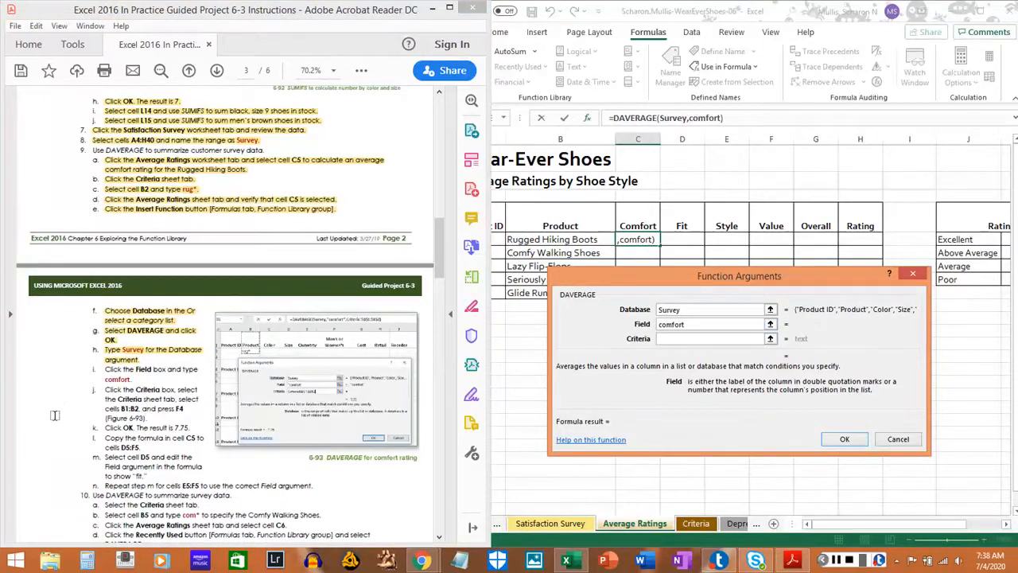
pyautogui.moveTo(105, 369); pyautogui.dragTo(137, 379)
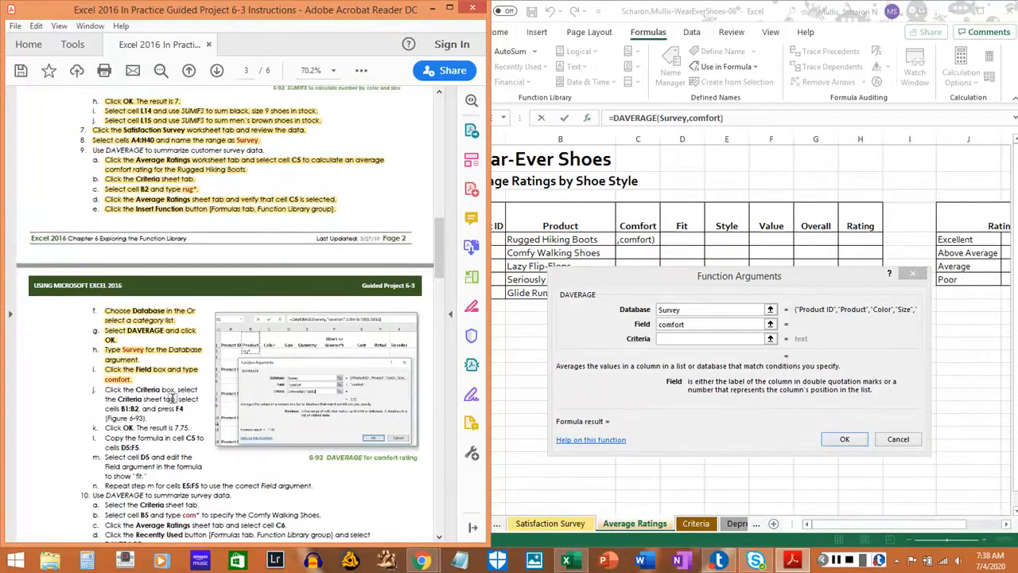
# Set the DAVERAGE Criteria argument to the absolute range $B$1:$B$2 on the Criteria sheet and highlight step 9j in the PDF.
pyautogui.click(669, 340)
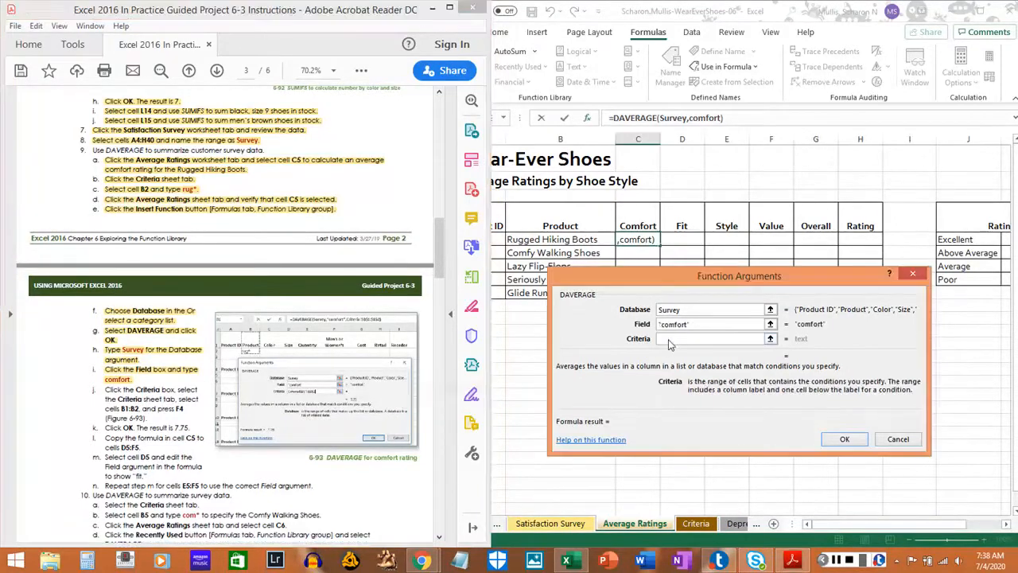
pyautogui.click(702, 528)
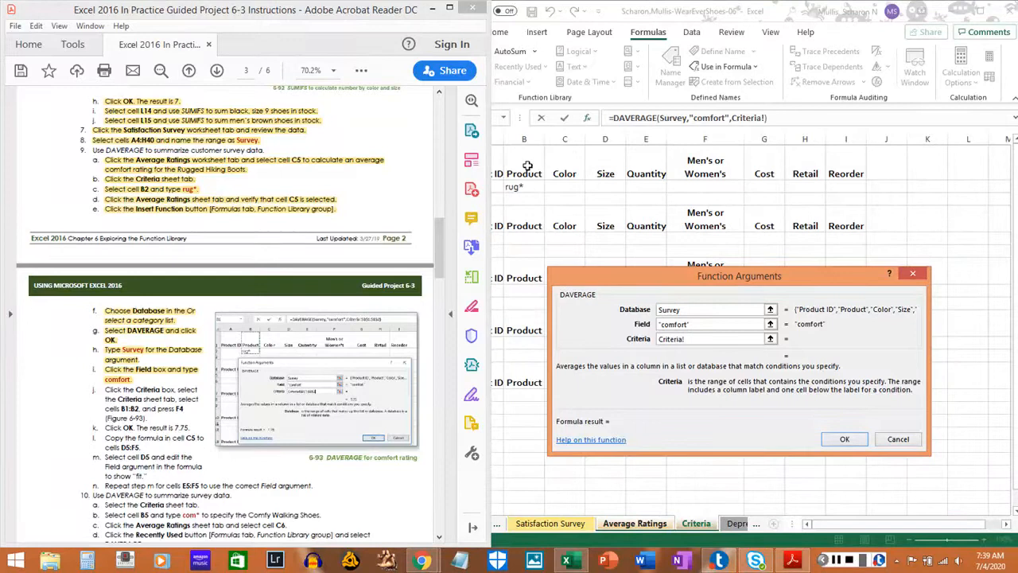
pyautogui.moveTo(527, 165); pyautogui.dragTo(526, 187)
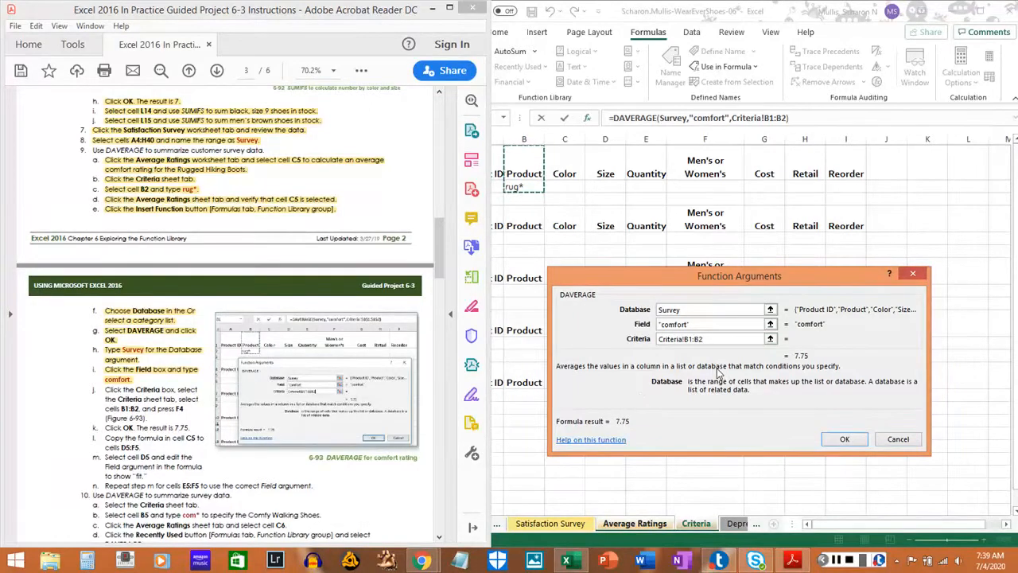
pyautogui.press('F4')
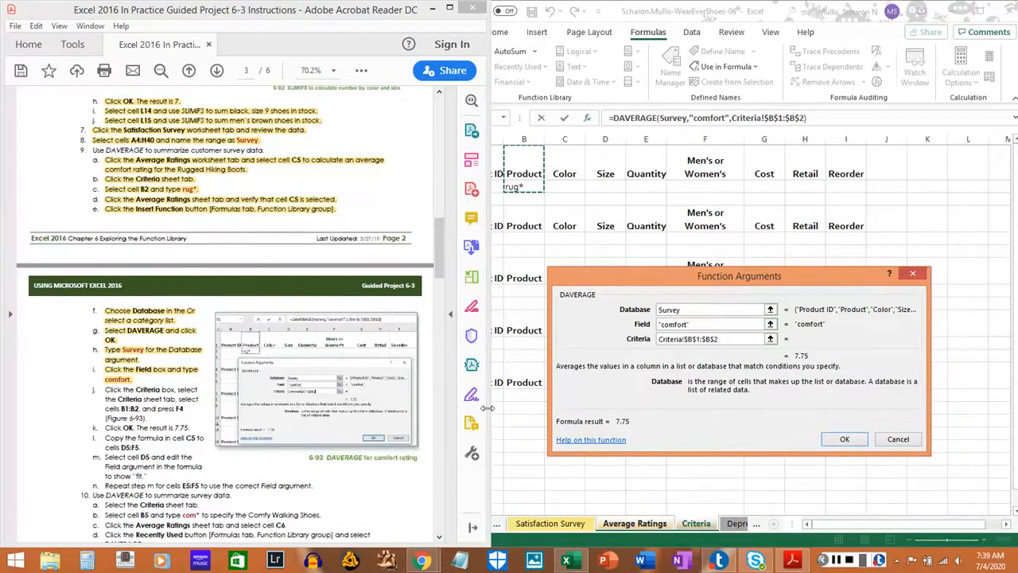
pyautogui.moveTo(105, 390); pyautogui.dragTo(146, 417)
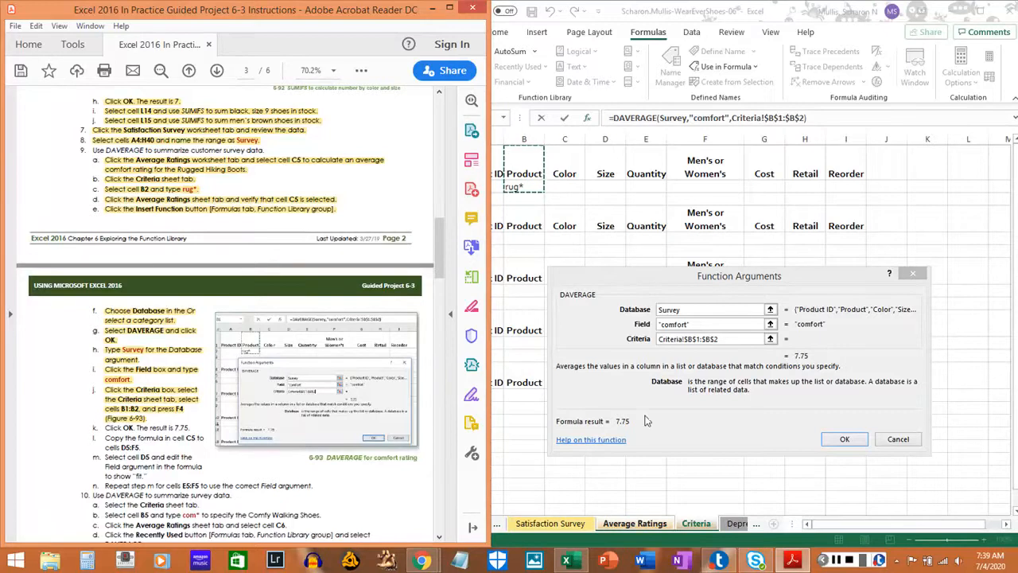
# Accept the DAVERAGE arguments for cell C5 and highlight step 9k in the PDF instructions.
pyautogui.click(845, 442)
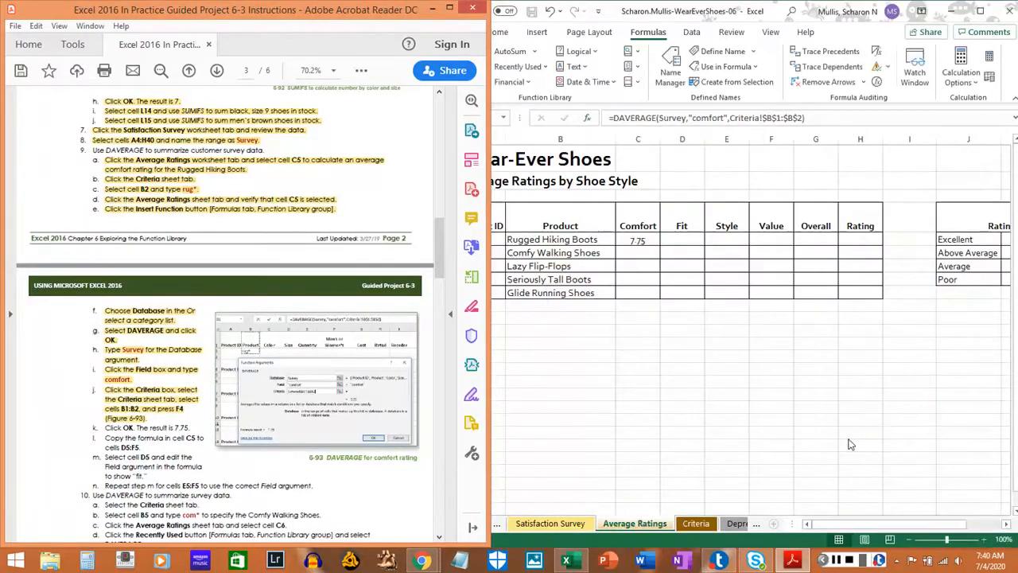
pyautogui.click(648, 240)
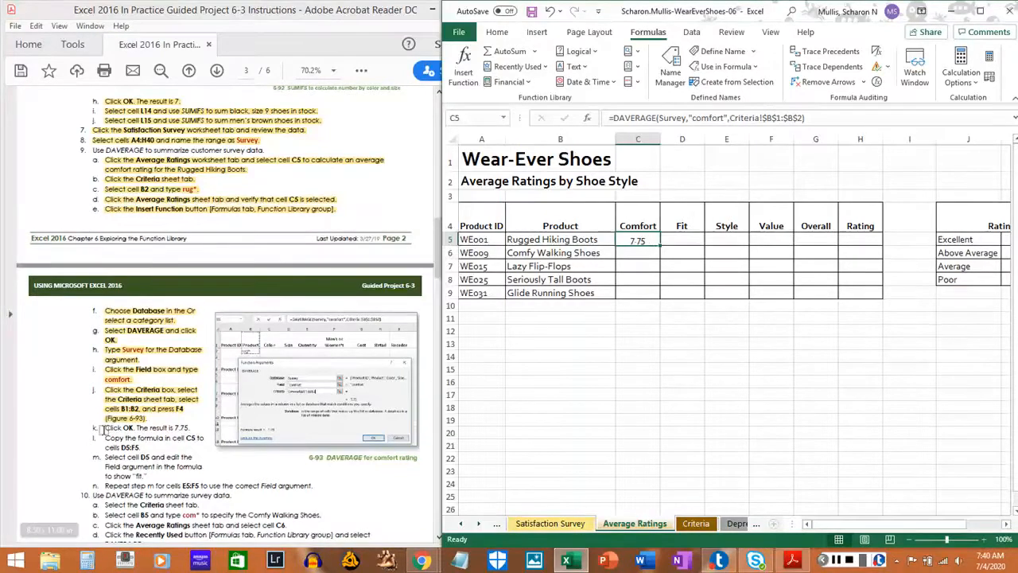
pyautogui.moveTo(104, 428); pyautogui.dragTo(183, 428)
pyautogui.click(182, 429)
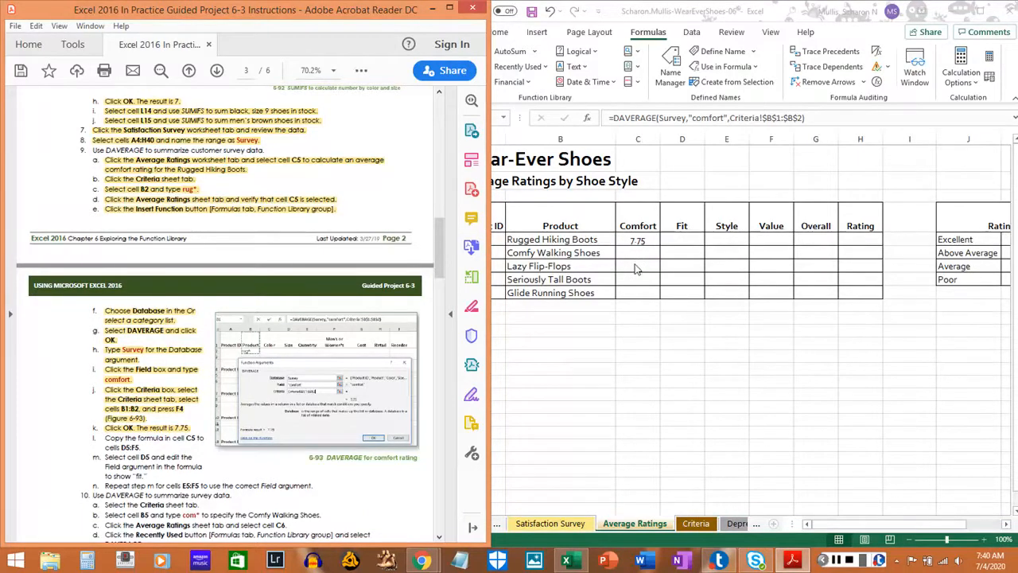
# Copy the DAVERAGE formula from cell C5 and paste it as formulas into D5:F5 on the Average Ratings sheet.
pyautogui.click(645, 240)
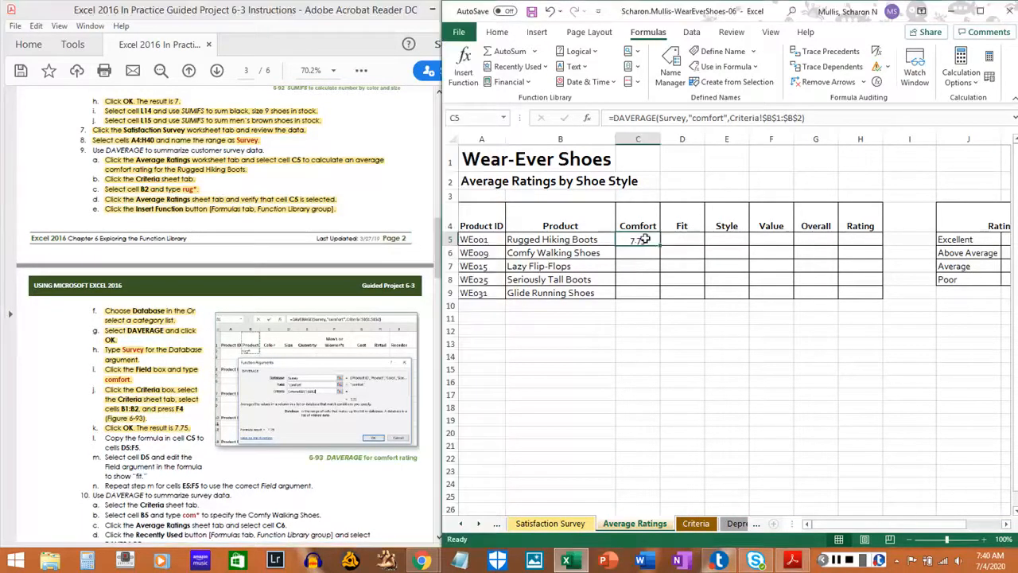
pyautogui.rightClick(639, 240)
pyautogui.click(672, 230)
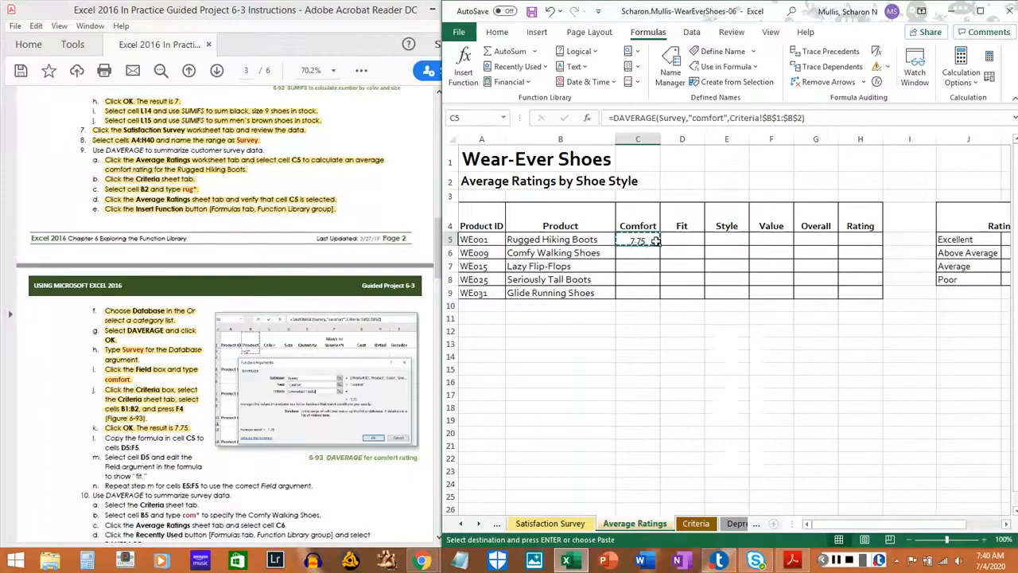
pyautogui.click(674, 240)
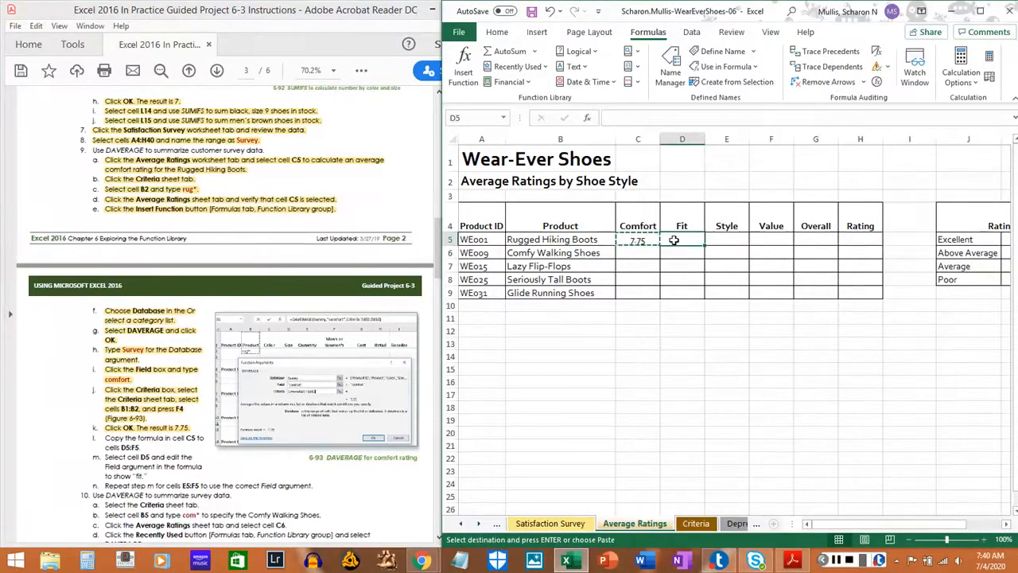
pyautogui.moveTo(674, 239)
pyautogui.mouseDown()
pyautogui.moveTo(773, 239)
pyautogui.moveTo(692, 238)
pyautogui.moveTo(757, 238)
pyautogui.mouseUp()
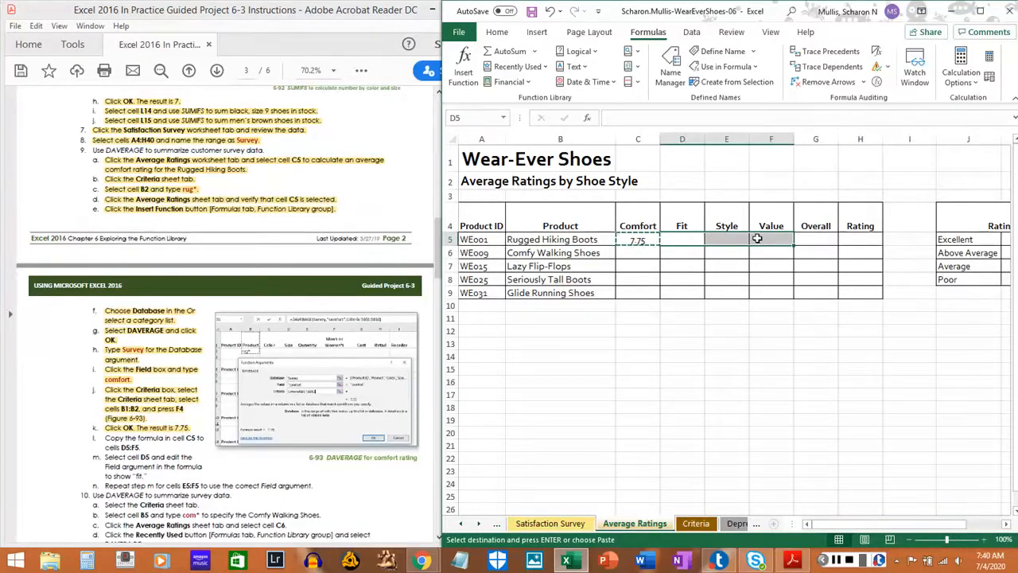
pyautogui.rightClick(757, 238)
pyautogui.click(789, 273)
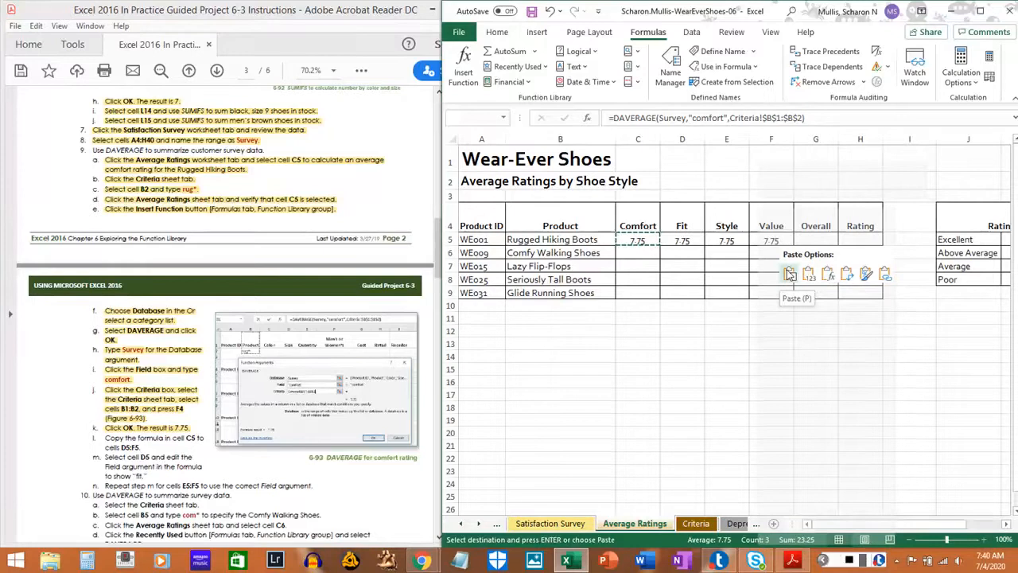
pyautogui.click(828, 273)
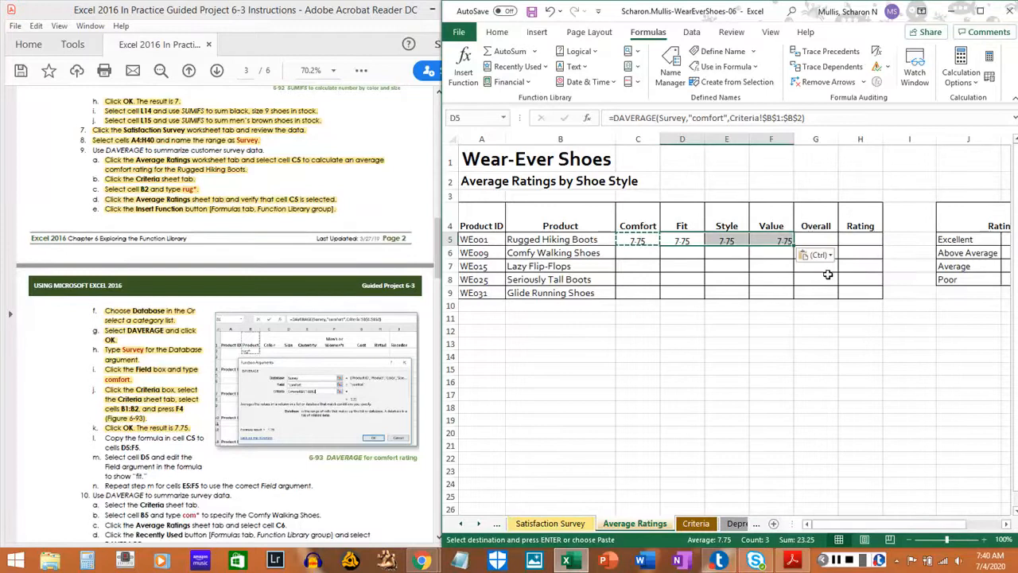
# Highlight step 9l in the PDF instructions.
pyautogui.click(103, 437)
pyautogui.moveTo(103, 438); pyautogui.dragTo(132, 448)
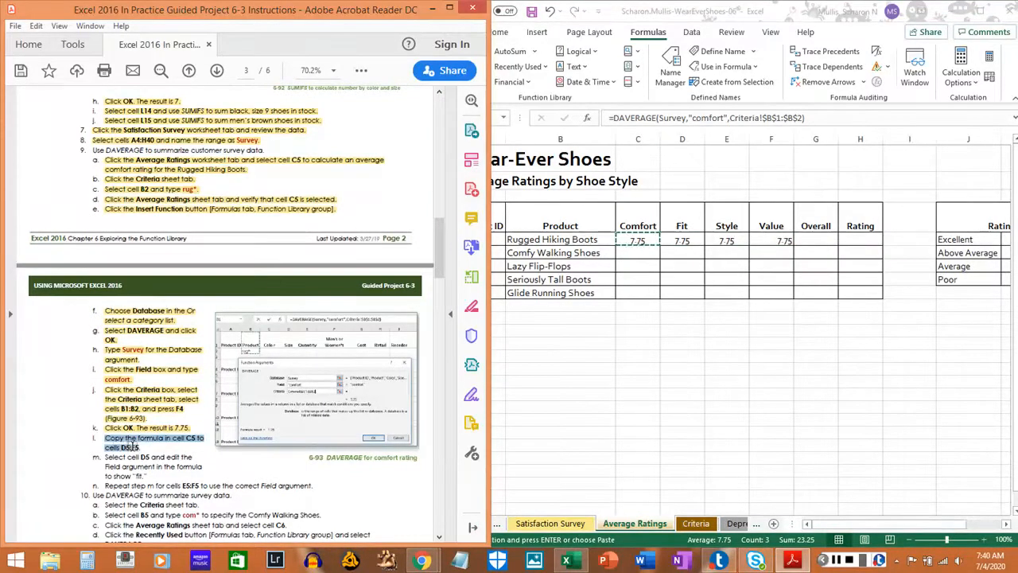
pyautogui.click(132, 447)
# Clear the copy marquee and change the Field argument of the DAVERAGE formula in cell D5 to "fit".
pyautogui.scroll(-3, 135, 442)
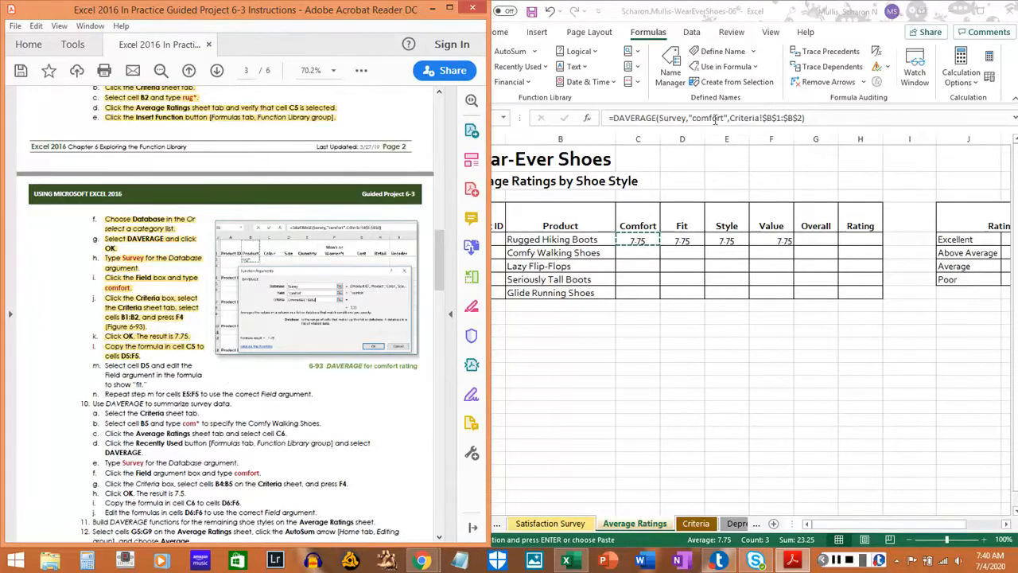
pyautogui.click(681, 261)
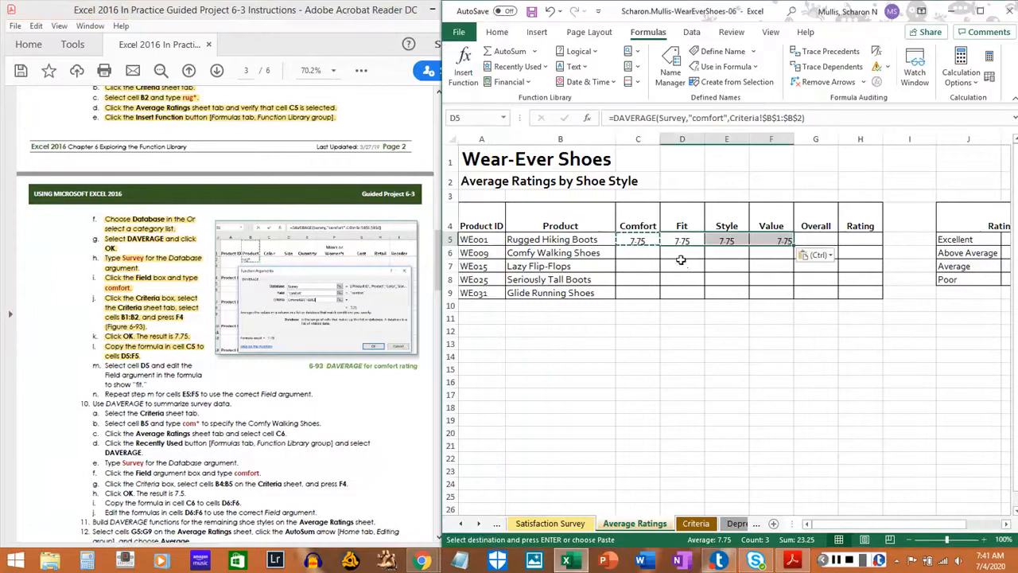
pyautogui.press('Escape')
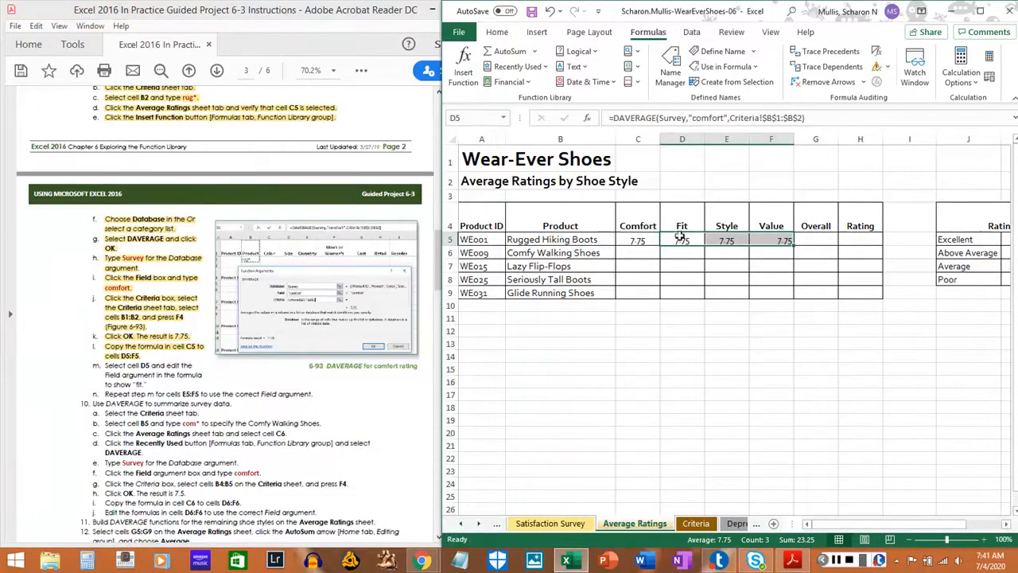
pyautogui.click(681, 240)
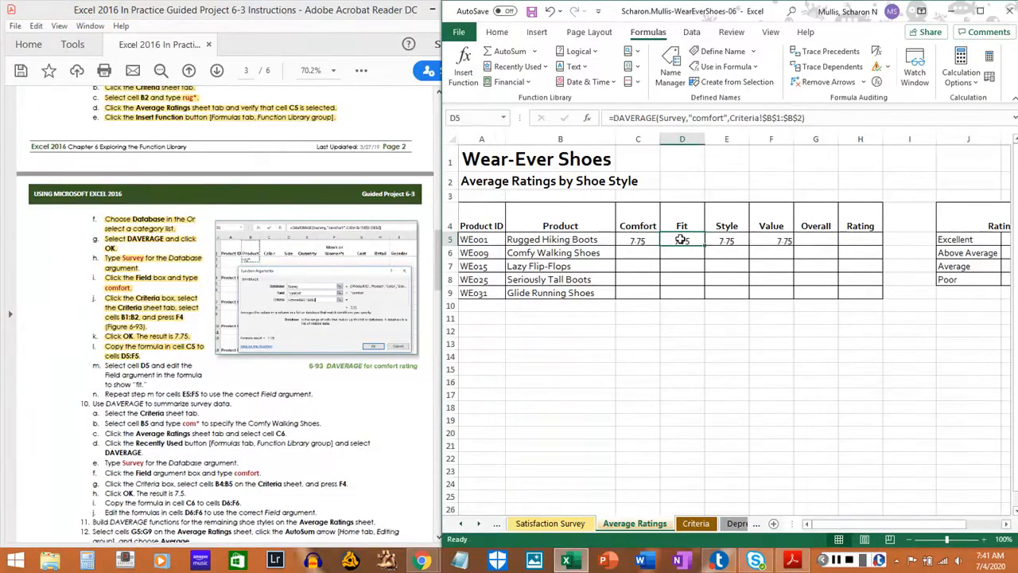
pyautogui.click(695, 118)
pyautogui.press('Delete')
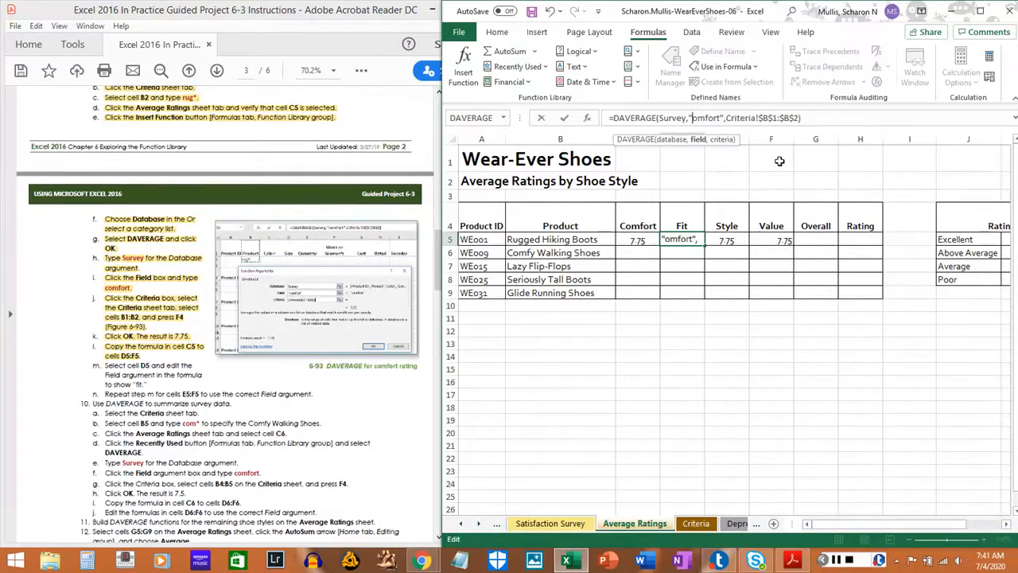
pyautogui.press('Delete')
pyautogui.press('Delete')
pyautogui.press('Delete')
pyautogui.press('Delete')
pyautogui.press('Delete')
pyautogui.press('Delete')
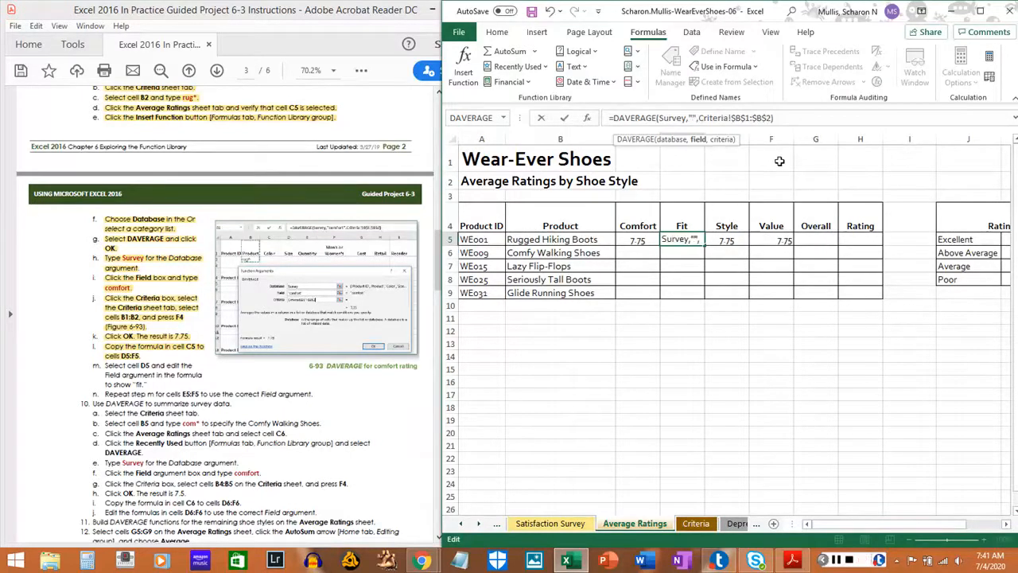
pyautogui.write('fit')
pyautogui.press('Return')
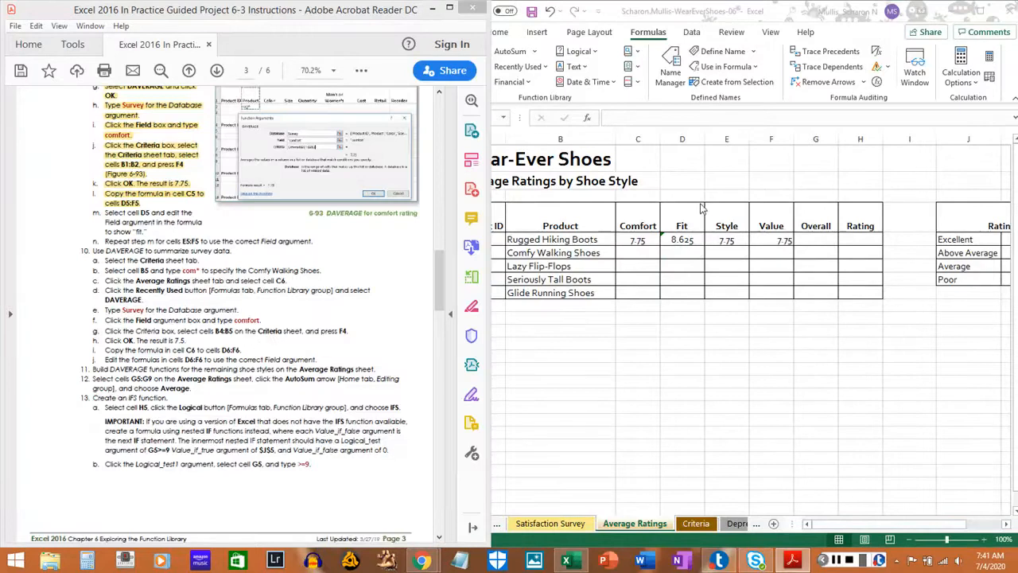
# Select the text of step 9m in the PDF instructions.
pyautogui.click(107, 204)
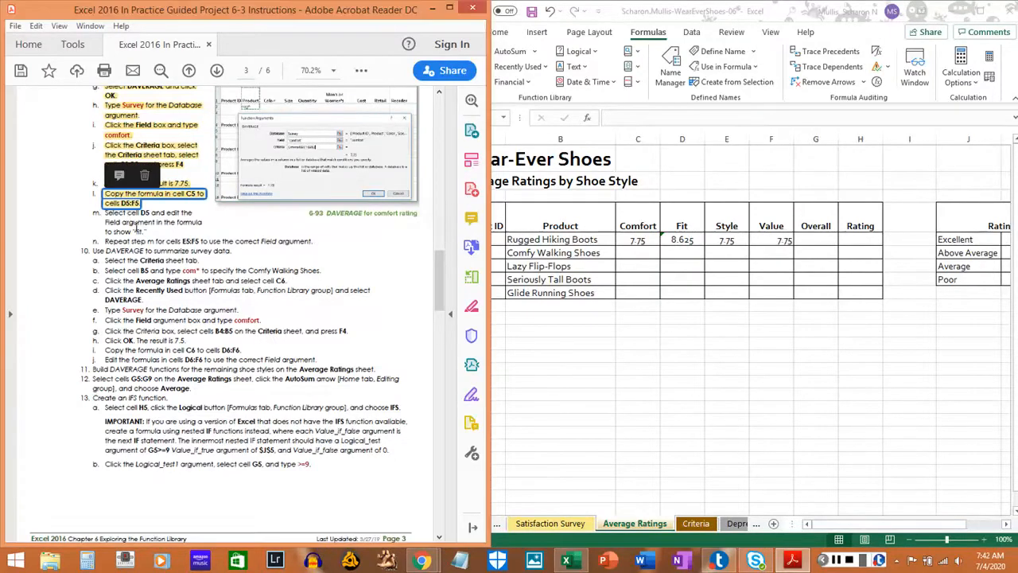
pyautogui.click(121, 225)
pyautogui.moveTo(105, 213); pyautogui.dragTo(146, 238)
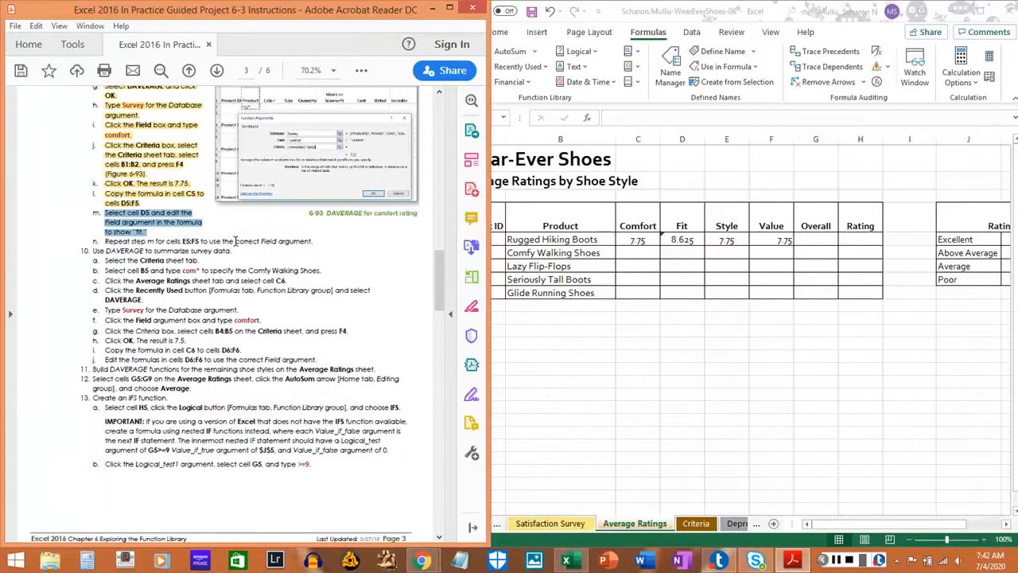
# Change the Field argument of the DAVERAGE formula in cell E5 of the workbook to "style".
pyautogui.click(720, 239)
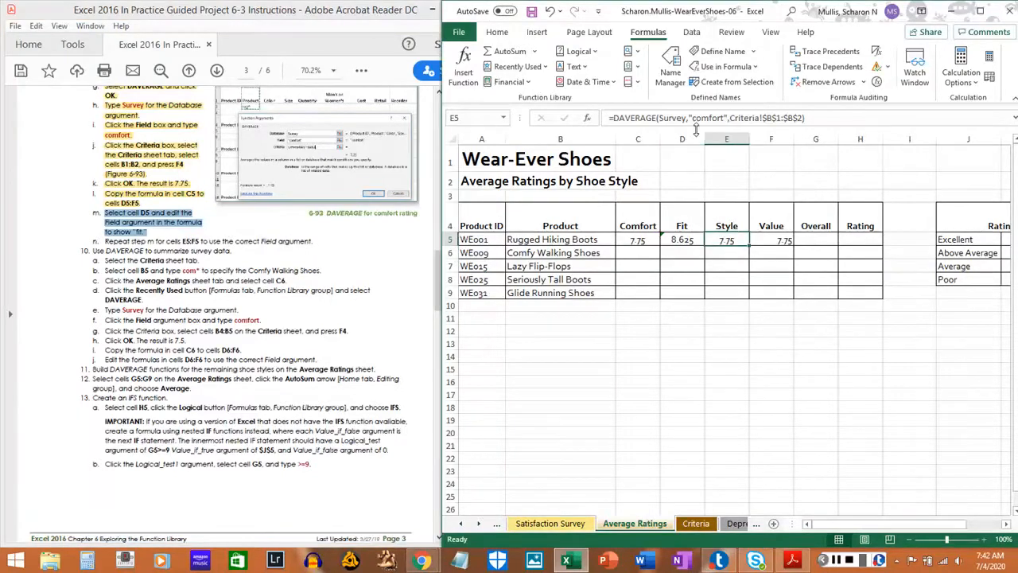
pyautogui.click(694, 117)
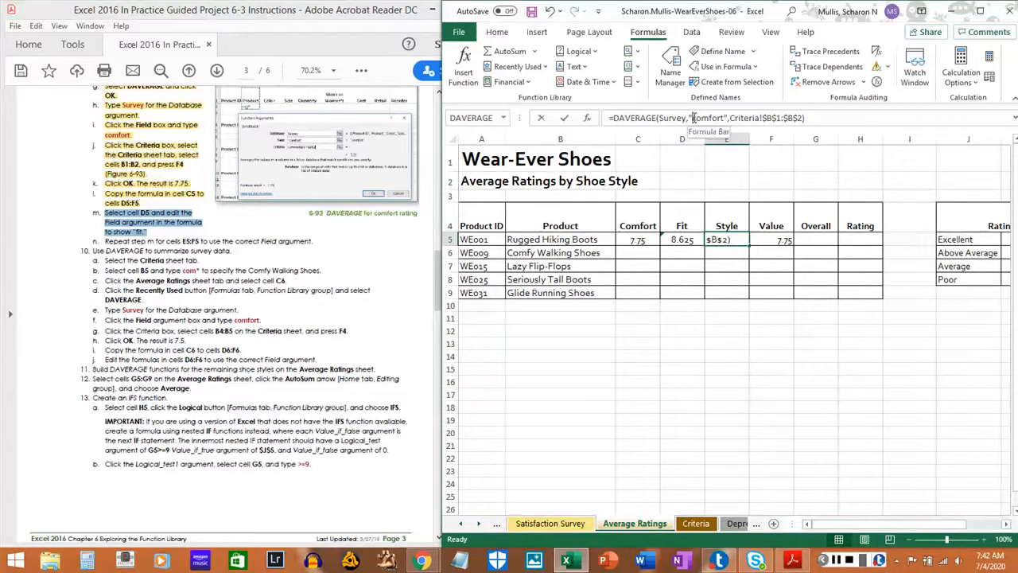
pyautogui.press('Delete')
pyautogui.press('Delete')
pyautogui.press('Delete')
pyautogui.press('Delete')
pyautogui.press('Delete')
pyautogui.press('Delete')
pyautogui.press('Delete')
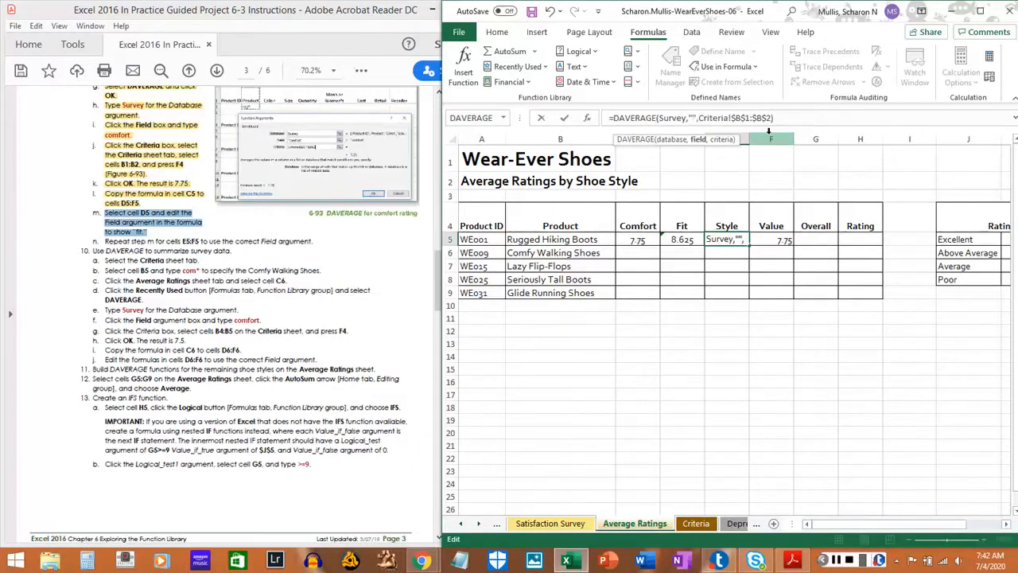
pyautogui.write('syl')
pyautogui.press('BackSpace')
pyautogui.press('BackSpace')
pyautogui.write('t')
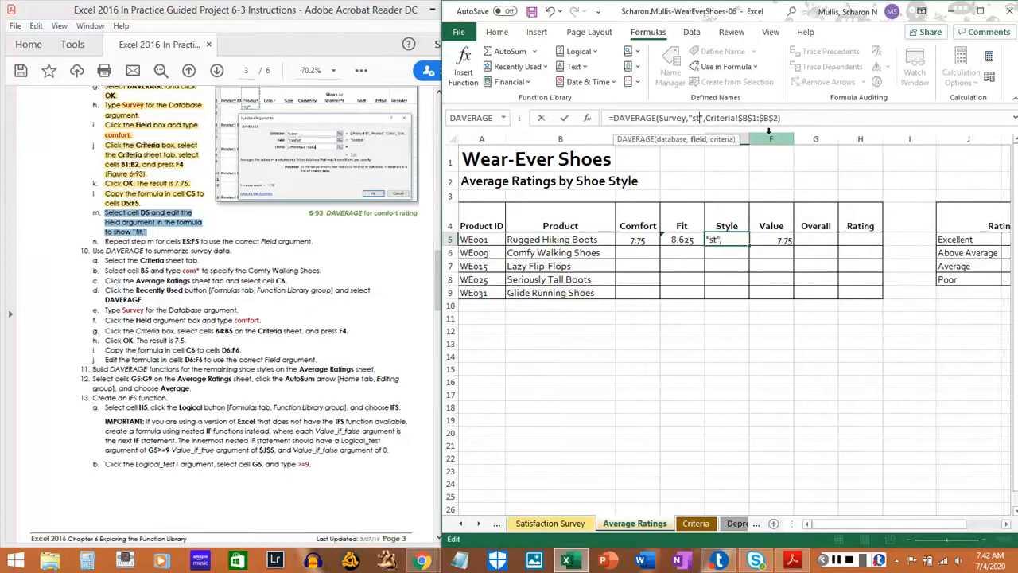
pyautogui.write('yle')
pyautogui.press('Return')
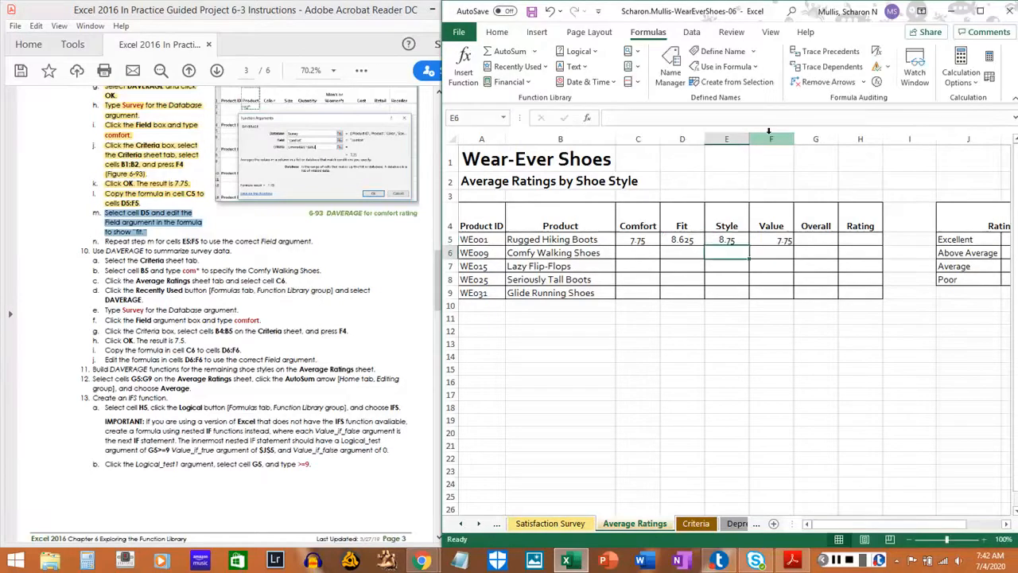
# Change the Field argument of the DAVERAGE formula in cell F5 to "value" and save the workbook.
pyautogui.press('Up')
pyautogui.press('Right')
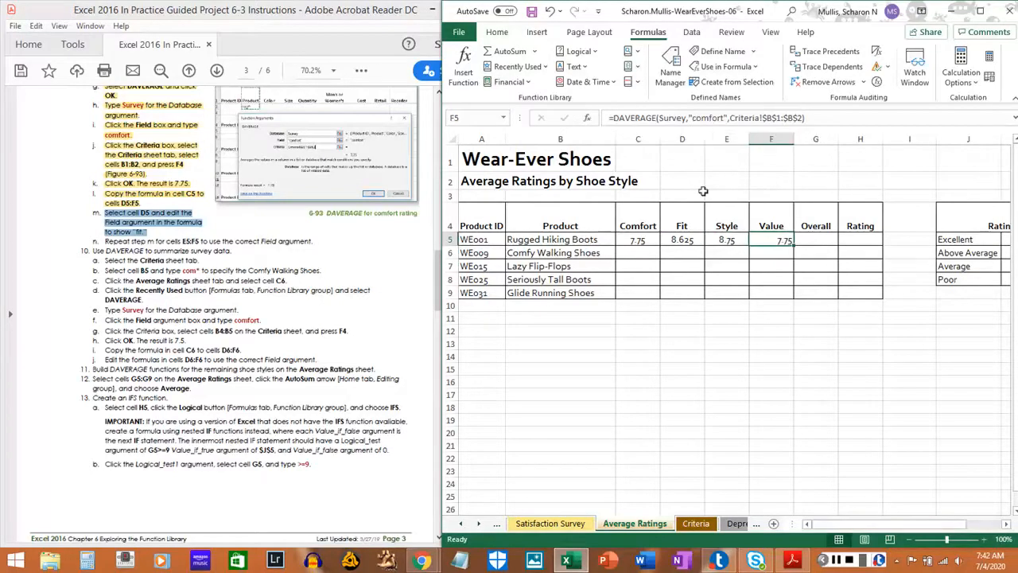
pyautogui.click(693, 118)
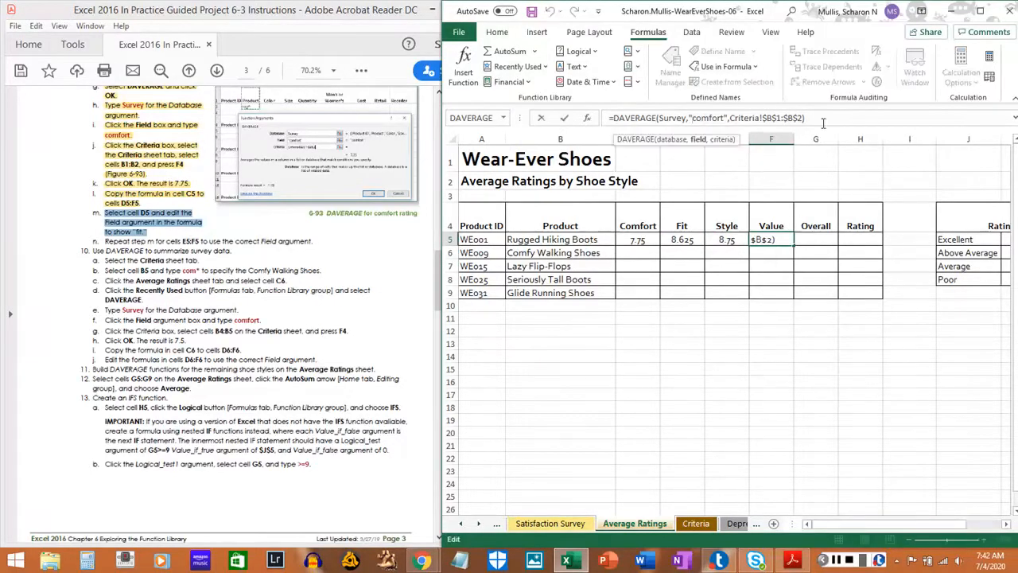
pyautogui.press('Delete')
pyautogui.press('Delete')
pyautogui.press('Delete')
pyautogui.press('Delete')
pyautogui.press('Delete')
pyautogui.press('Delete')
pyautogui.press('Delete')
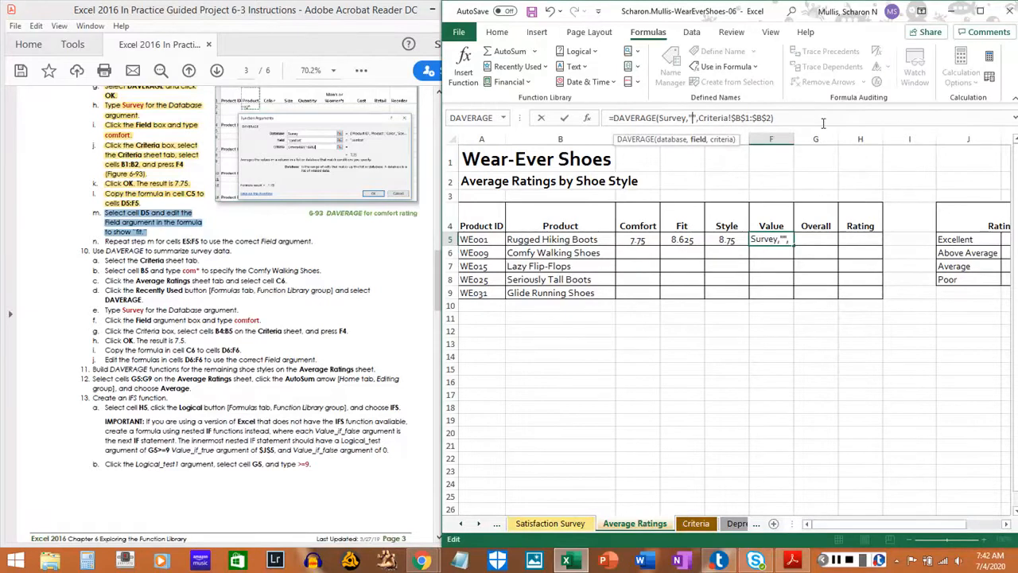
pyautogui.write('value')
pyautogui.press('Return')
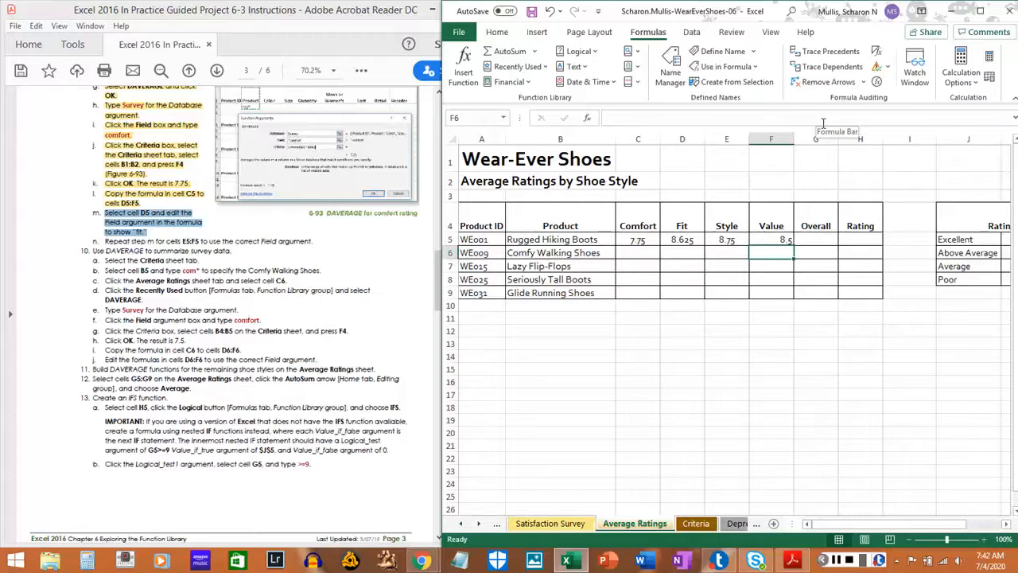
pyautogui.hotkey('ctrl', 's')
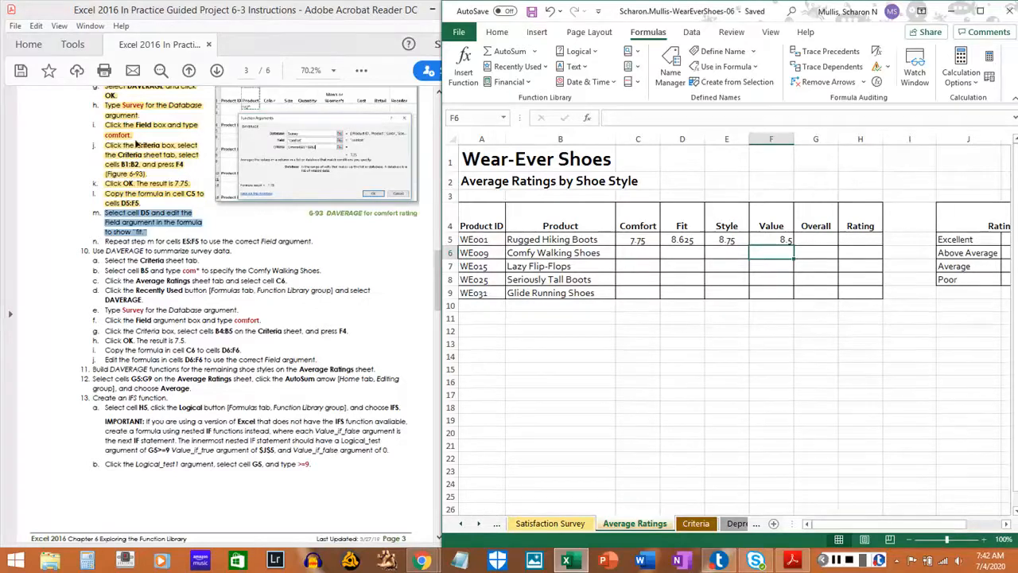
# Highlight steps 9m and 9n in the PDF instructions.
pyautogui.click(103, 240)
pyautogui.moveTo(103, 240); pyautogui.dragTo(302, 244)
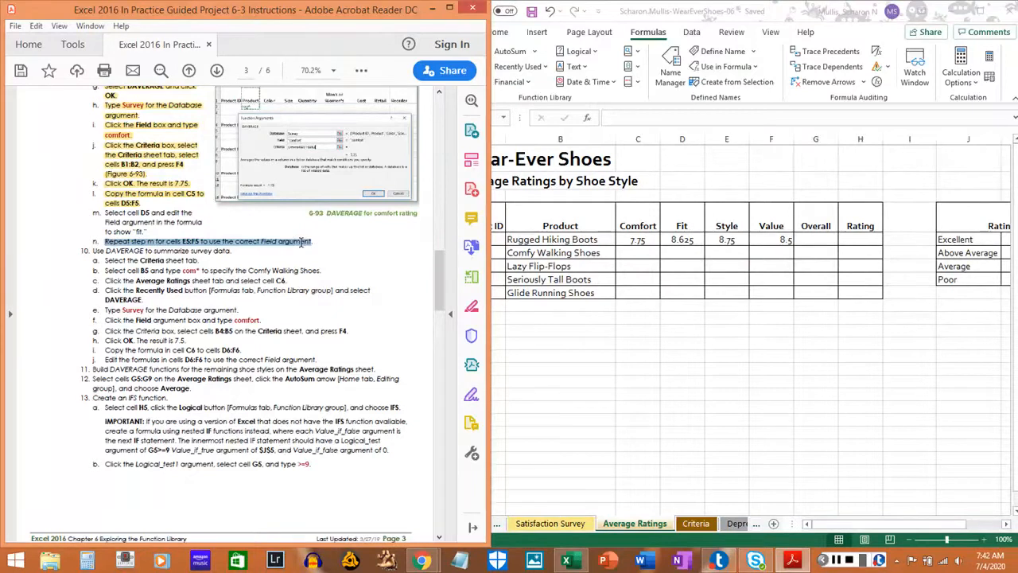
pyautogui.click(115, 213)
pyautogui.moveTo(101, 213); pyautogui.dragTo(140, 229)
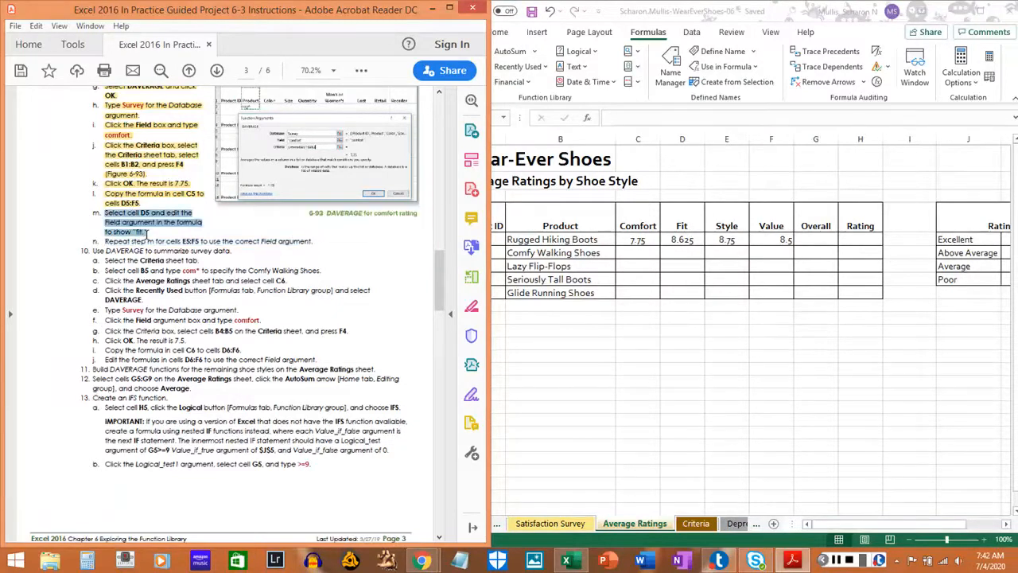
pyautogui.click(153, 228)
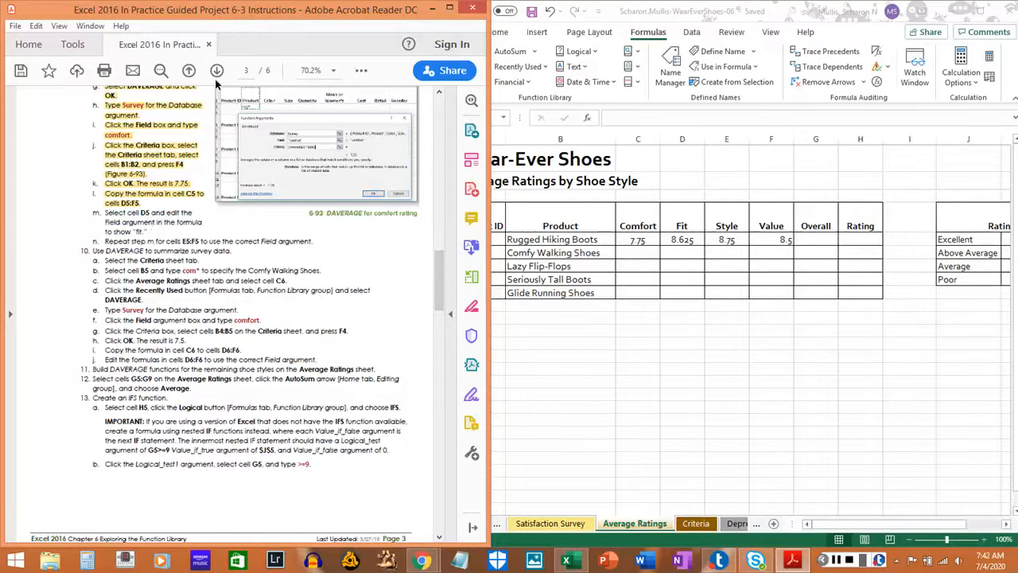
pyautogui.click(361, 70)
pyautogui.click(401, 225)
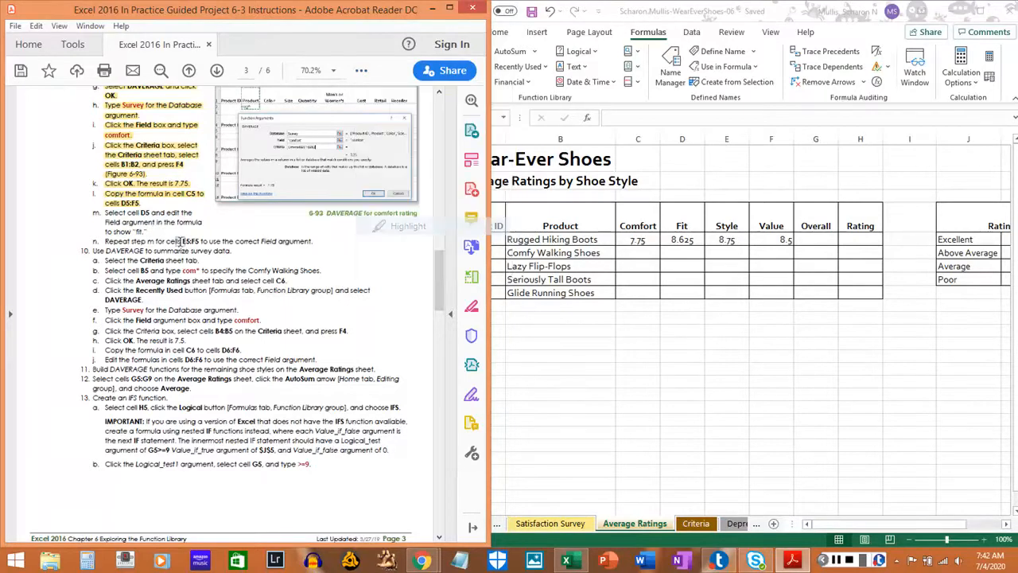
pyautogui.moveTo(104, 212); pyautogui.dragTo(322, 243)
pyautogui.scroll(-4, 278, 249)
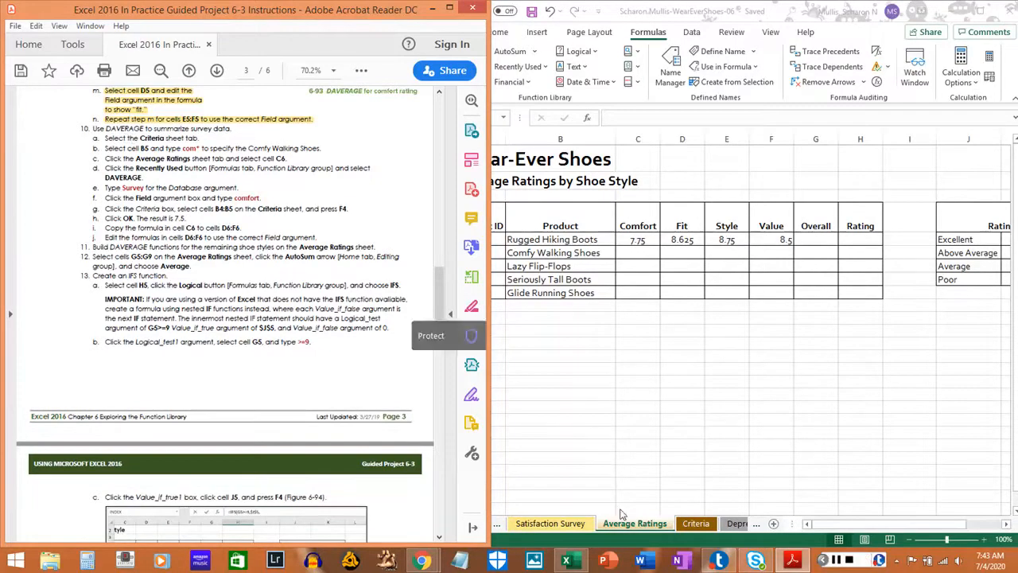
# Open the workbook's Criteria sheet and highlight step 10a in the PDF instructions.
pyautogui.click(697, 523)
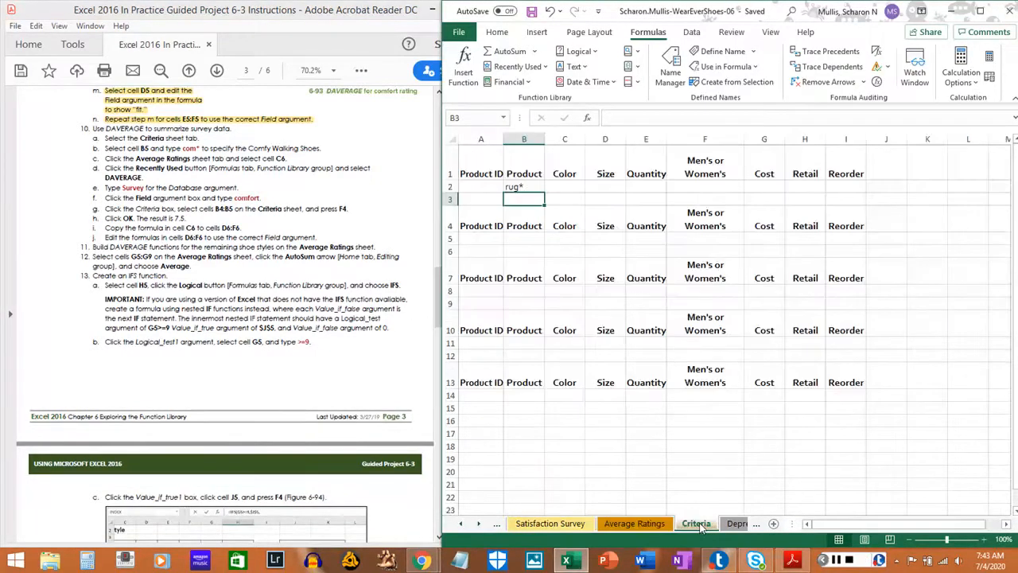
pyautogui.click(103, 137)
pyautogui.moveTo(104, 137); pyautogui.dragTo(202, 137)
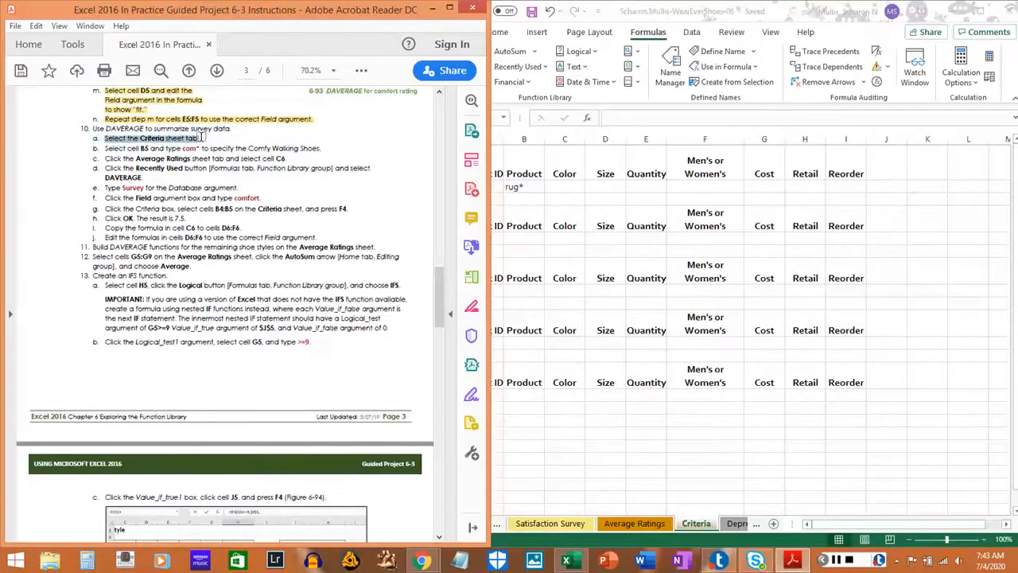
pyautogui.click(200, 139)
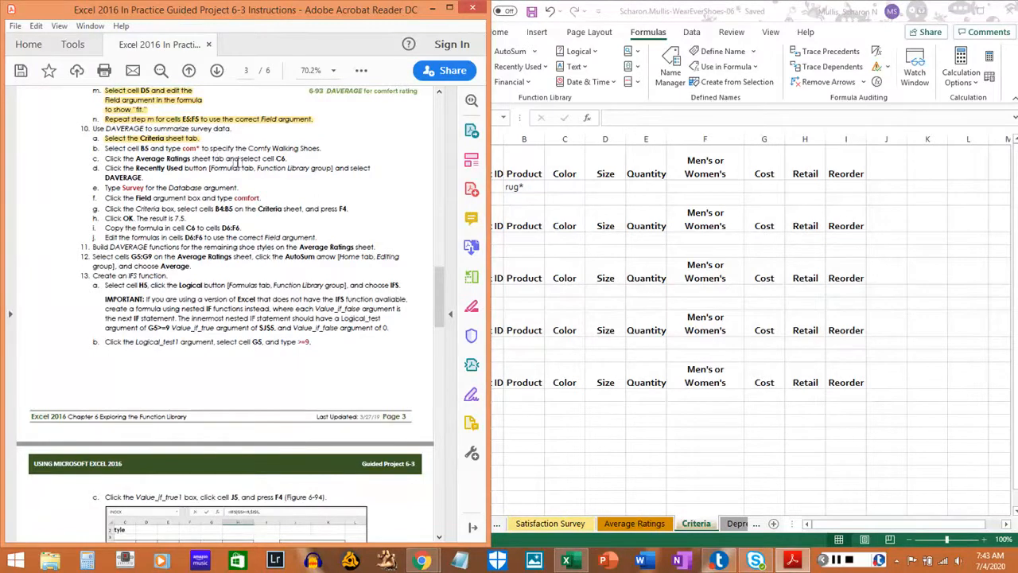
# Enter com* in cell B5 of the Criteria sheet and highlight step 10b in the PDF instructions.
pyautogui.click(564, 235)
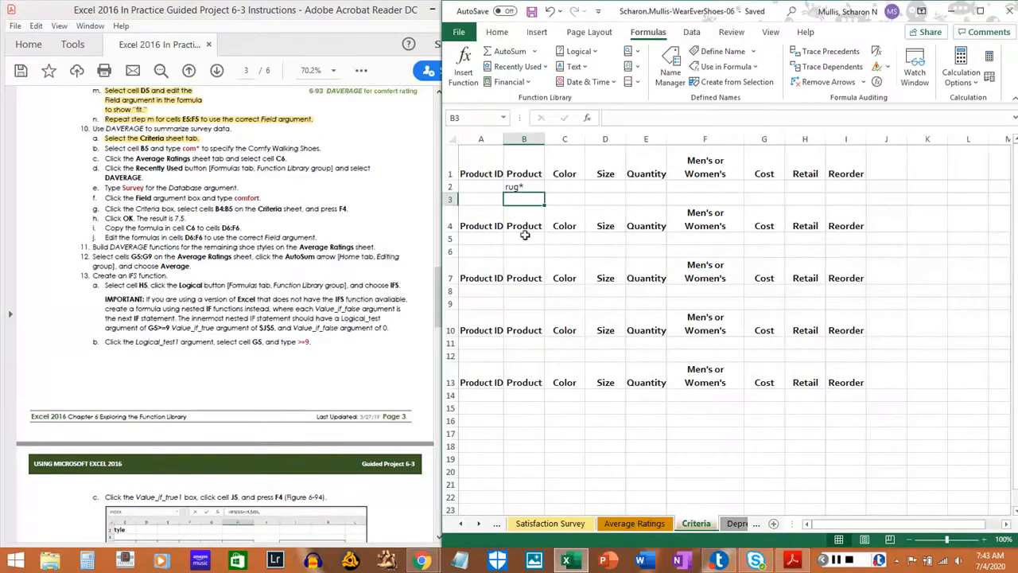
pyautogui.click(527, 238)
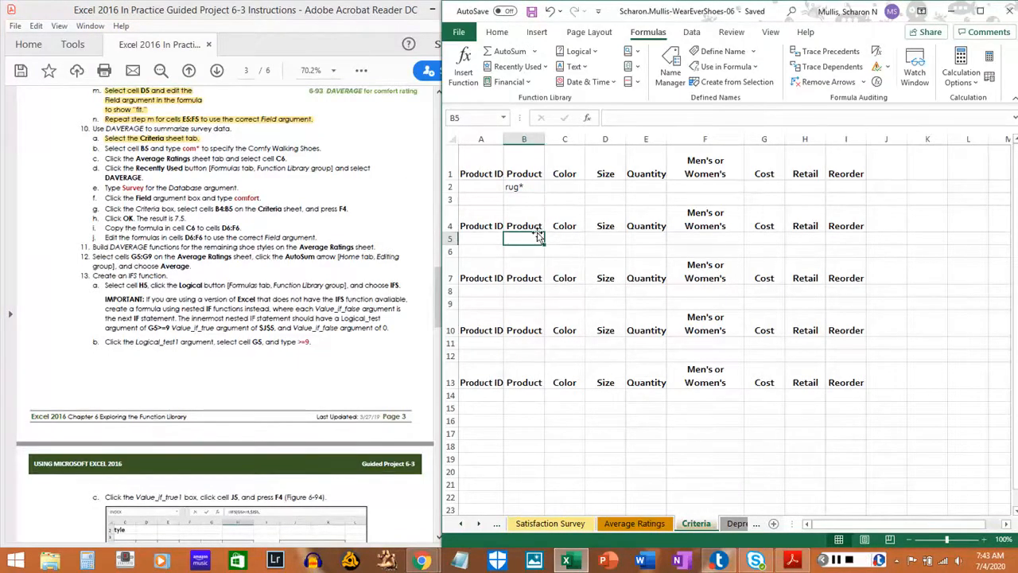
pyautogui.write('com*')
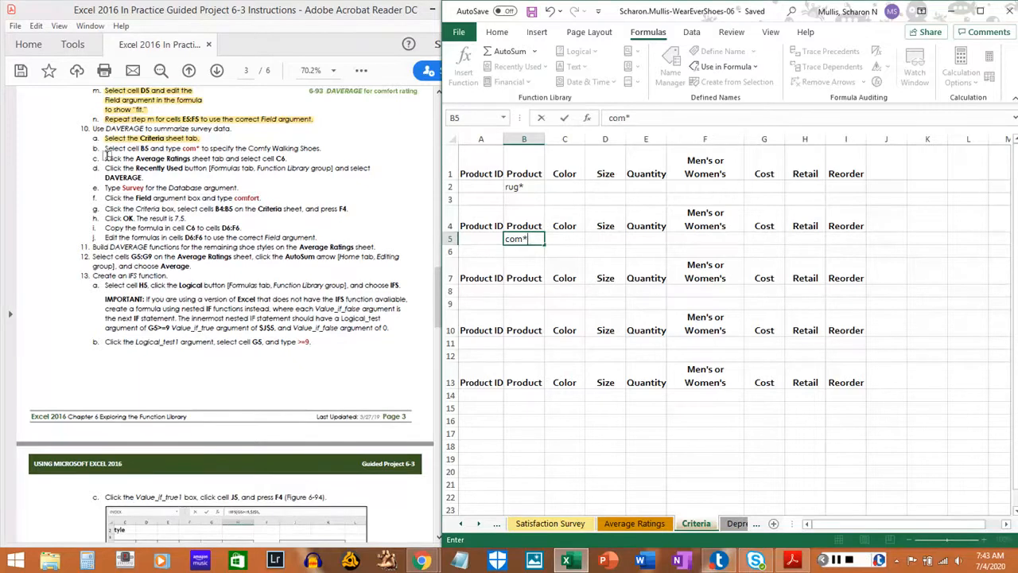
pyautogui.moveTo(104, 148); pyautogui.dragTo(315, 148)
pyautogui.click(318, 148)
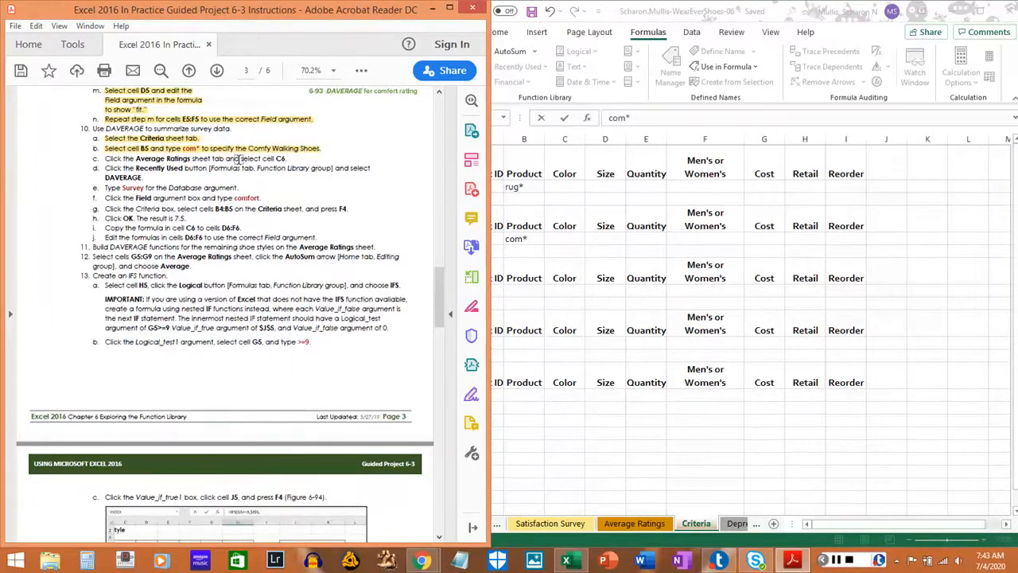
# Select cell C6 on the Average Ratings sheet and highlight step 10c in the PDF instructions.
pyautogui.click(650, 525)
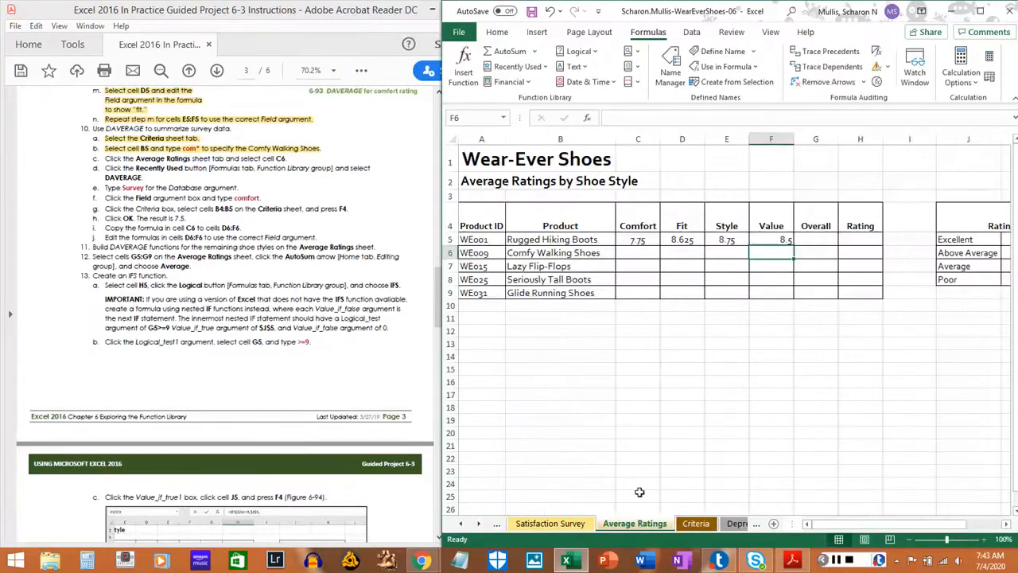
pyautogui.click(630, 256)
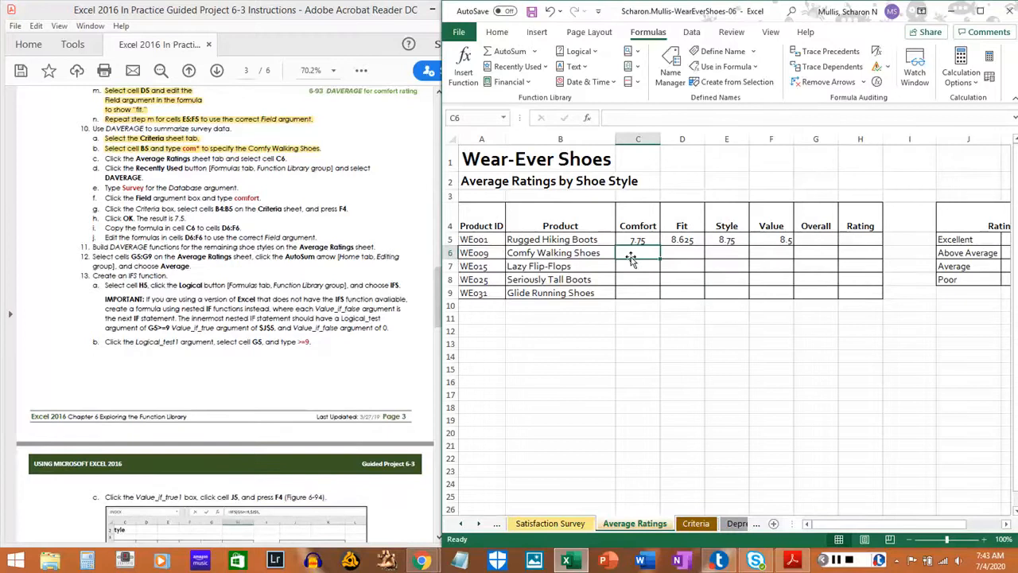
pyautogui.click(112, 158)
pyautogui.moveTo(108, 158)
pyautogui.mouseDown()
pyautogui.moveTo(299, 157)
pyautogui.moveTo(284, 159)
pyautogui.mouseUp()
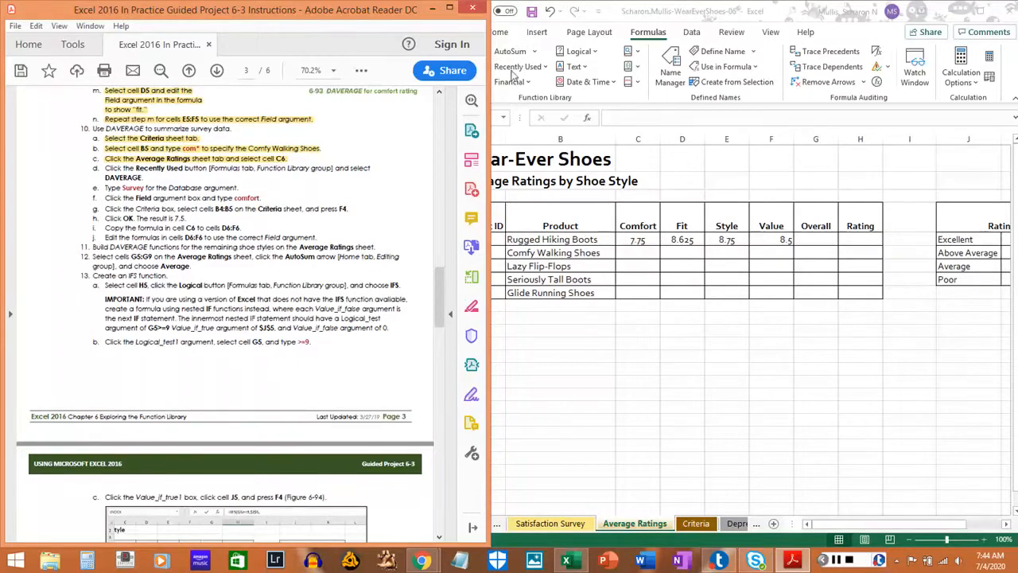
# Start a DAVERAGE function in cell C6 of the workbook and highlight step 10d in the PDF instructions.
pyautogui.click(523, 102)
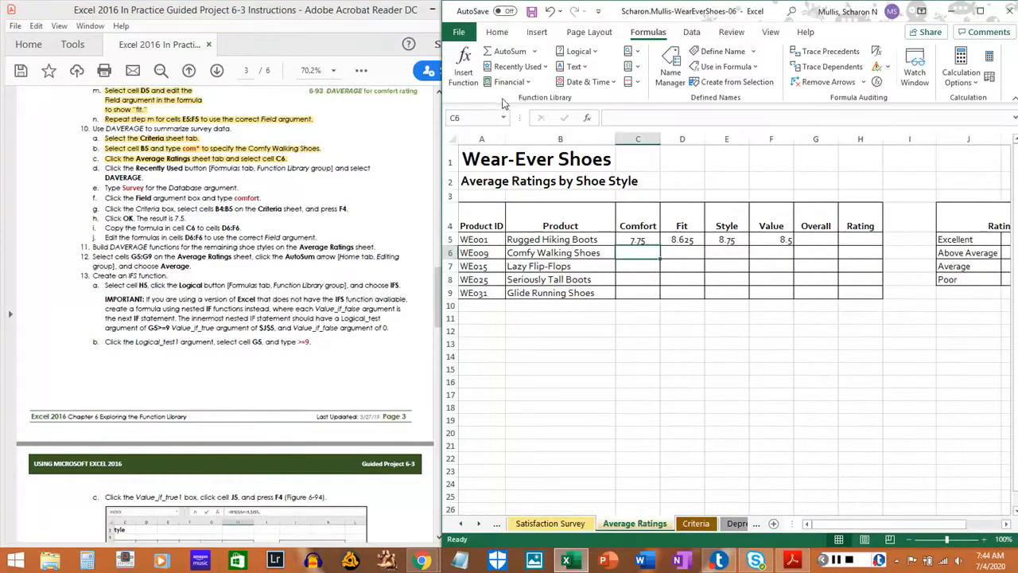
pyautogui.click(544, 69)
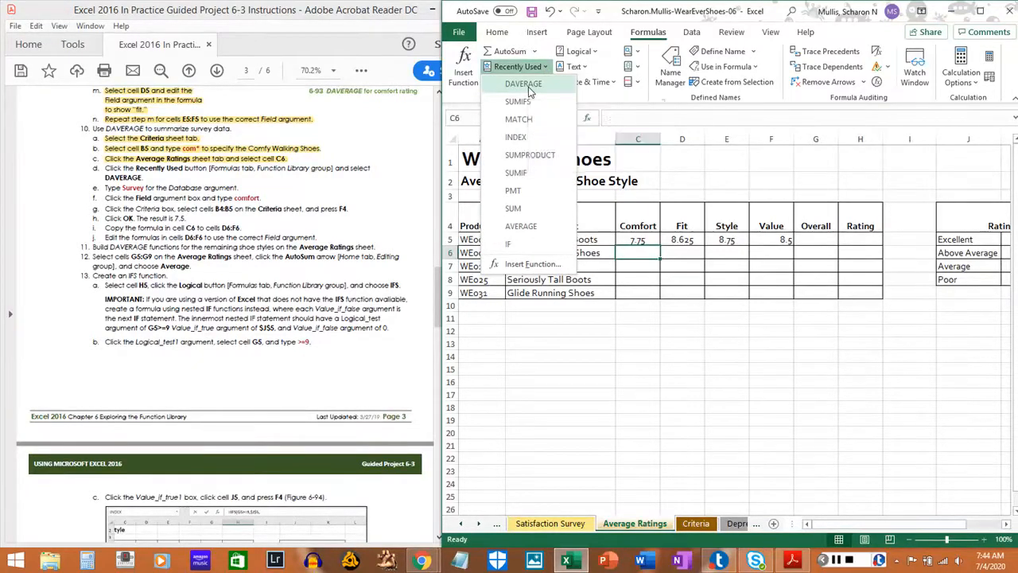
pyautogui.click(530, 88)
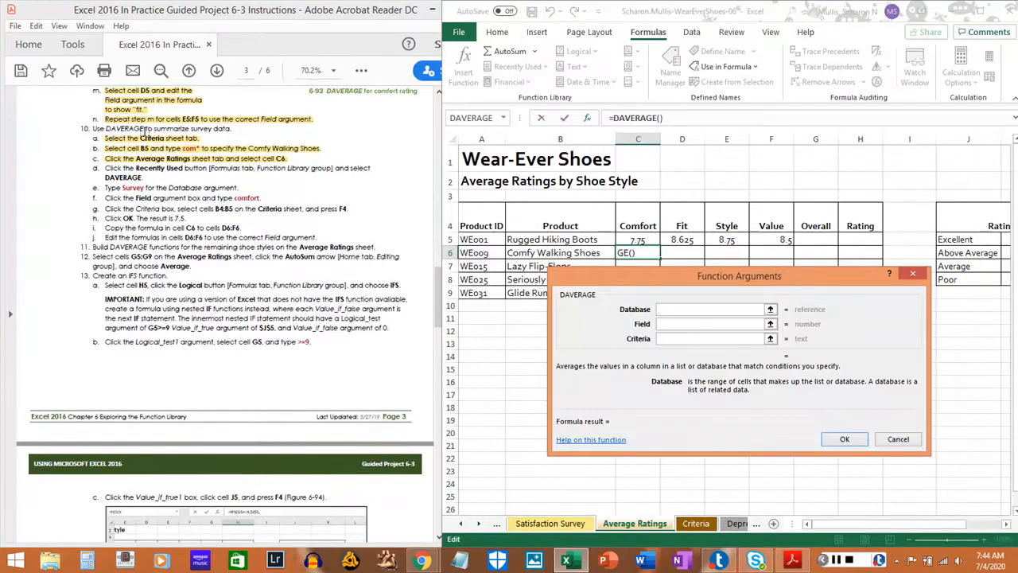
pyautogui.moveTo(105, 167); pyautogui.dragTo(143, 179)
pyautogui.scroll(-2, 140, 187)
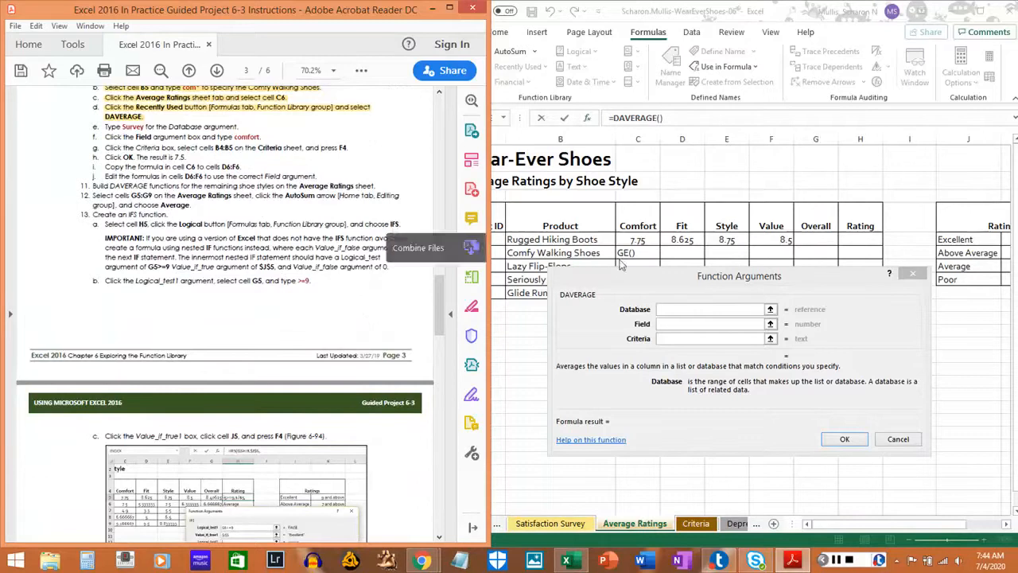
# Set the DAVERAGE function's Database argument to survey and its Field argument to comfort.
pyautogui.click(688, 309)
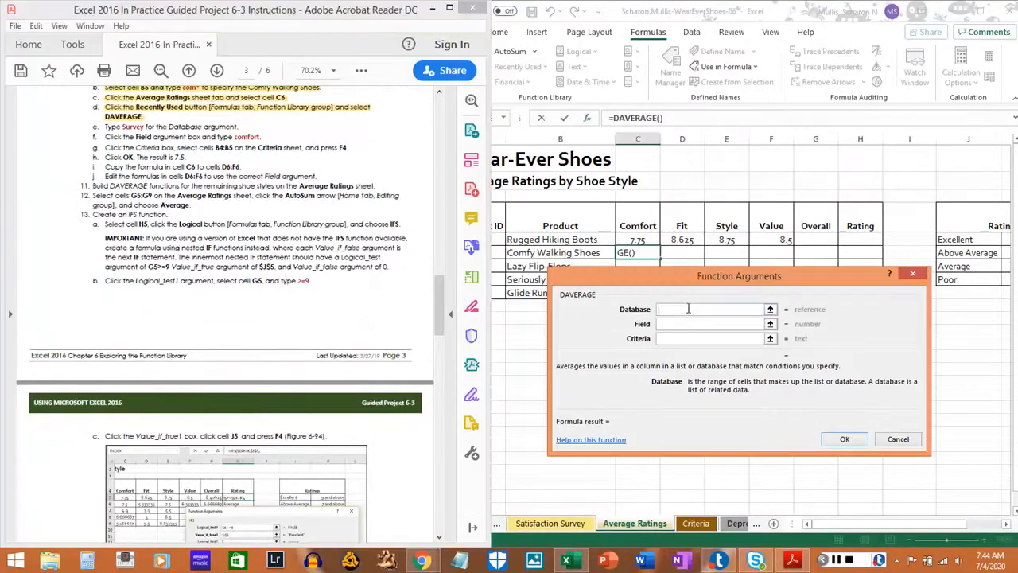
pyautogui.write('survey')
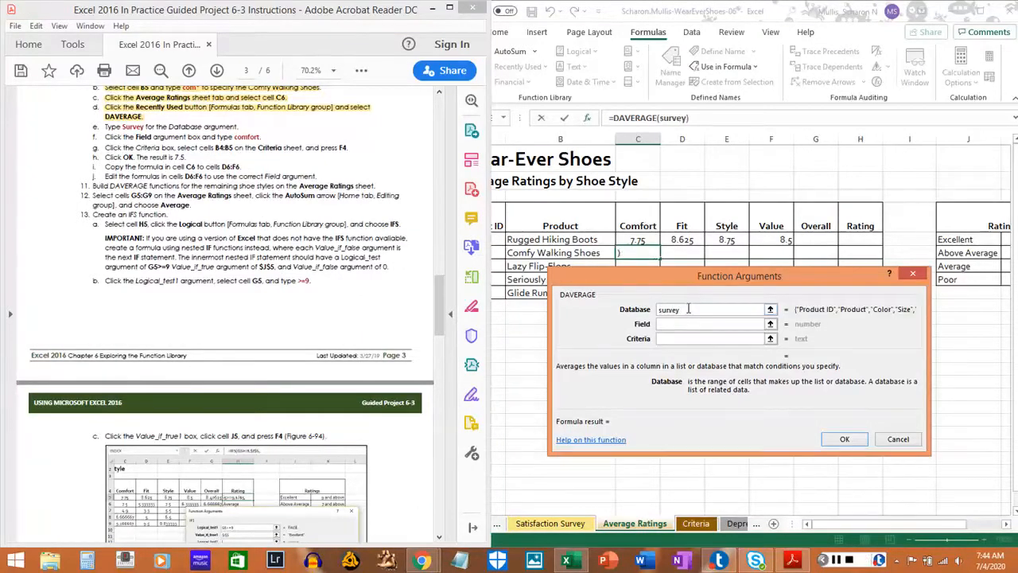
pyautogui.press('Tab')
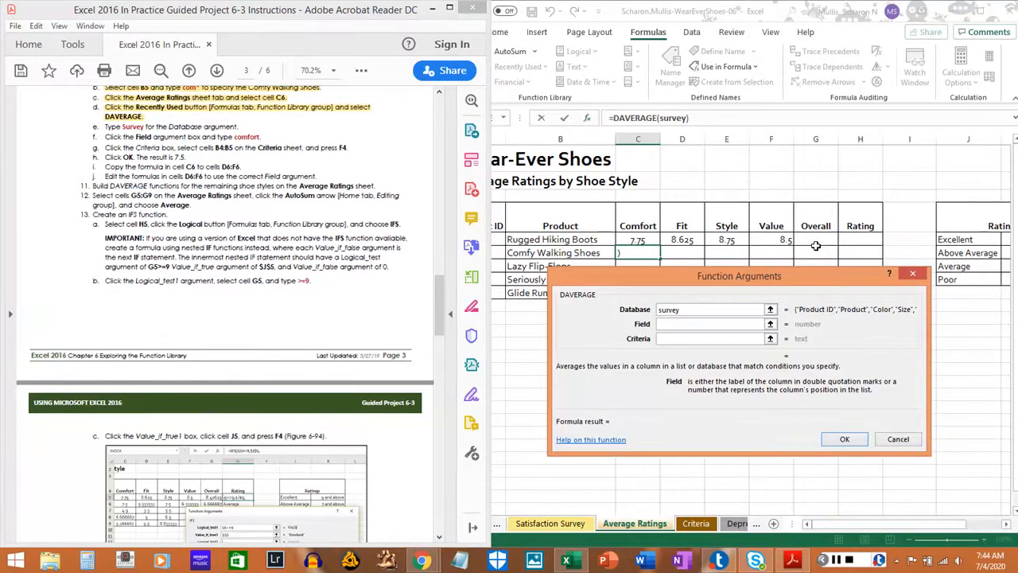
pyautogui.write('comfort')
pyautogui.press('Tab')
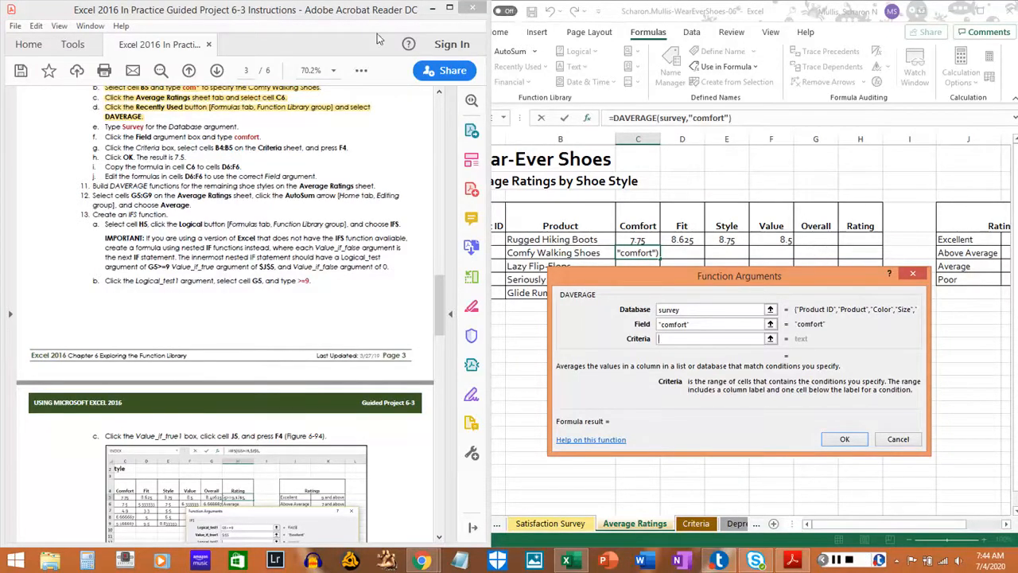
# Highlight steps 10e and 10f in the PDF instructions.
pyautogui.moveTo(102, 128); pyautogui.dragTo(229, 128)
pyautogui.moveTo(104, 137); pyautogui.dragTo(261, 136)
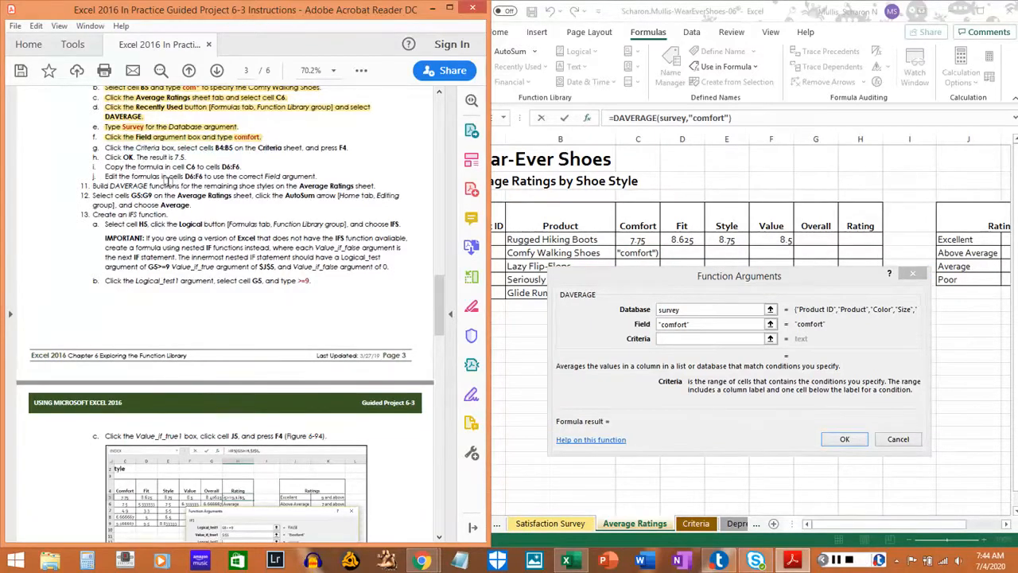
pyautogui.scroll(1, 168, 181)
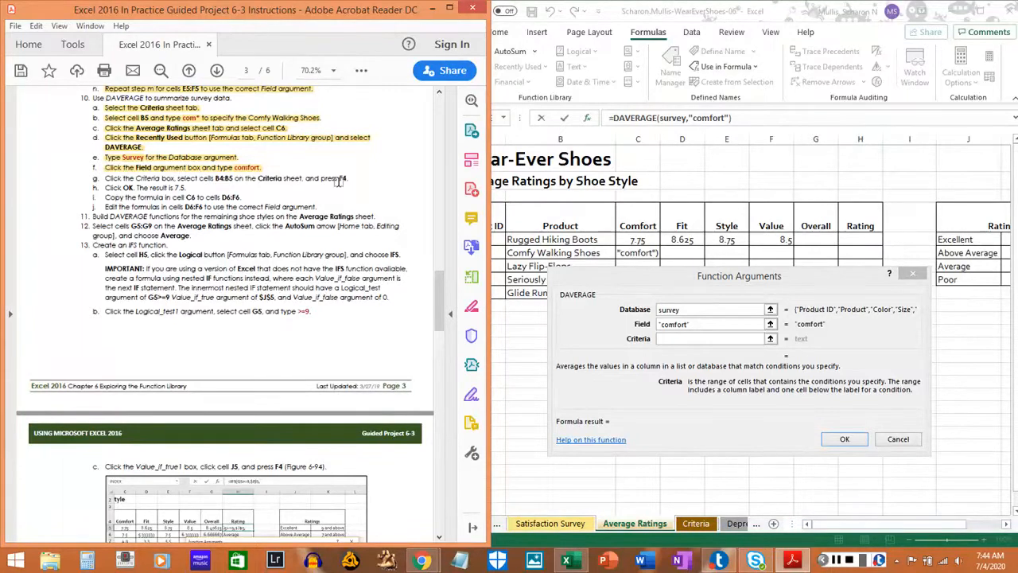
# Set the DAVERAGE Criteria argument to cells B4:B5 on the Criteria sheet, making the B5 reference absolute as B4:$B$5.
pyautogui.click(692, 525)
pyautogui.click(695, 523)
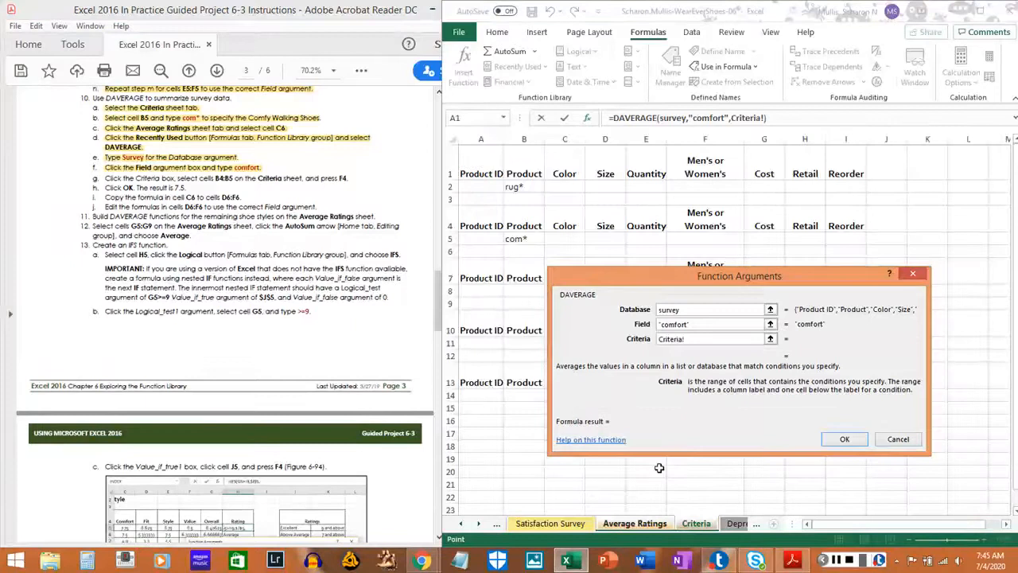
pyautogui.moveTo(522, 225); pyautogui.dragTo(522, 238)
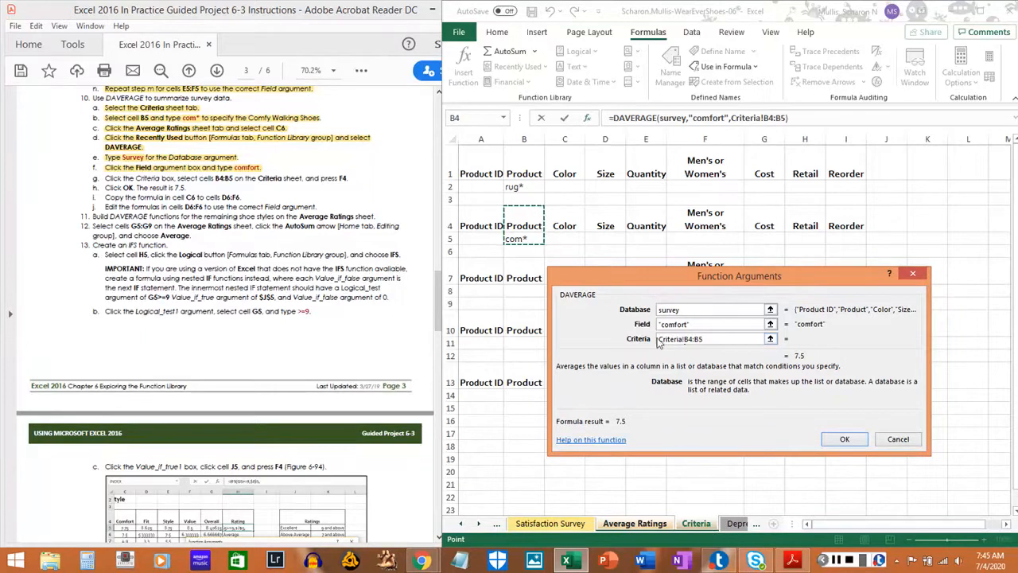
pyautogui.click(719, 340)
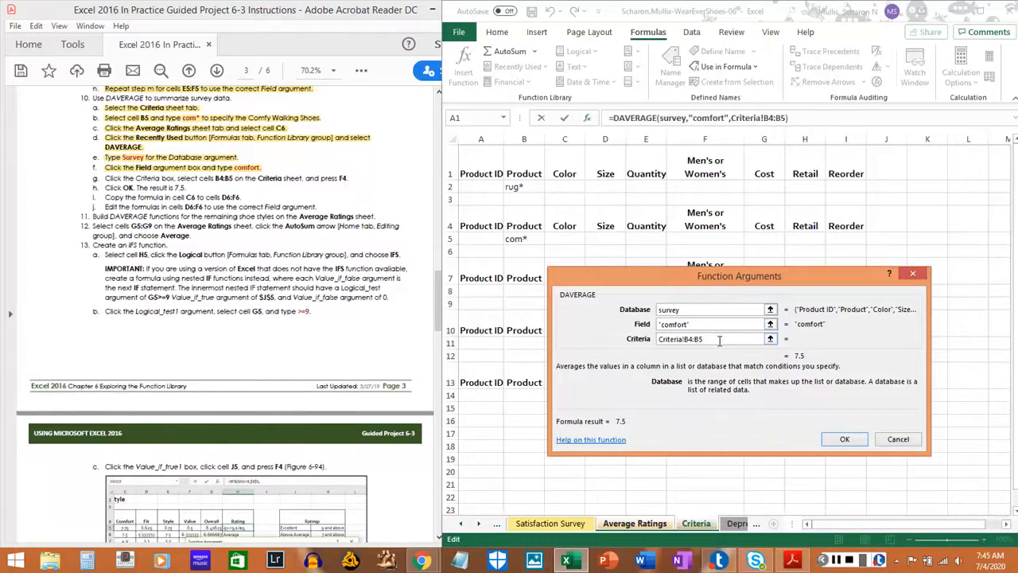
pyautogui.press('F4')
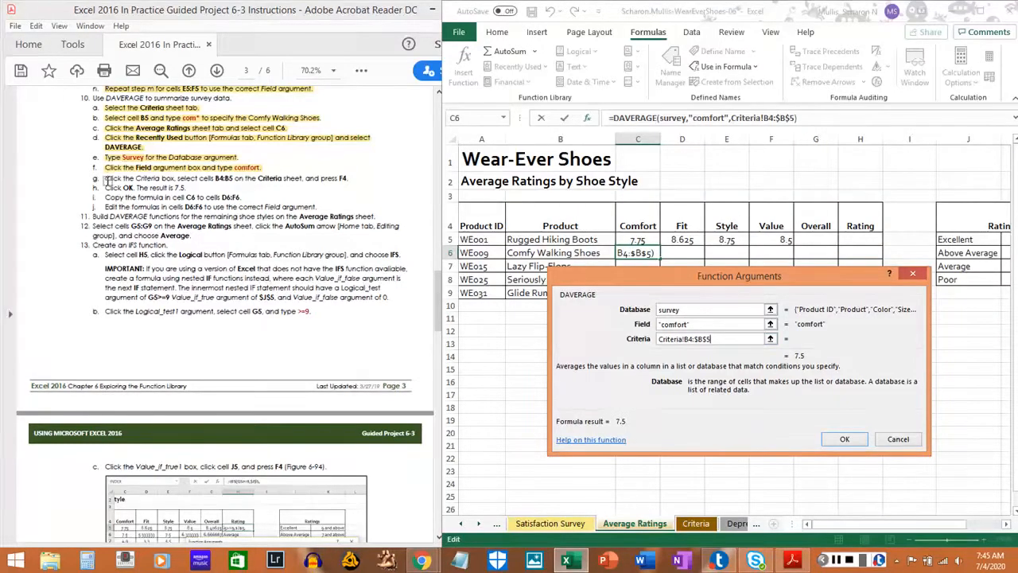
# Highlight step 10g in the PDF instructions and complete the DAVERAGE function in cell C6.
pyautogui.moveTo(104, 178); pyautogui.dragTo(349, 179)
pyautogui.click(348, 179)
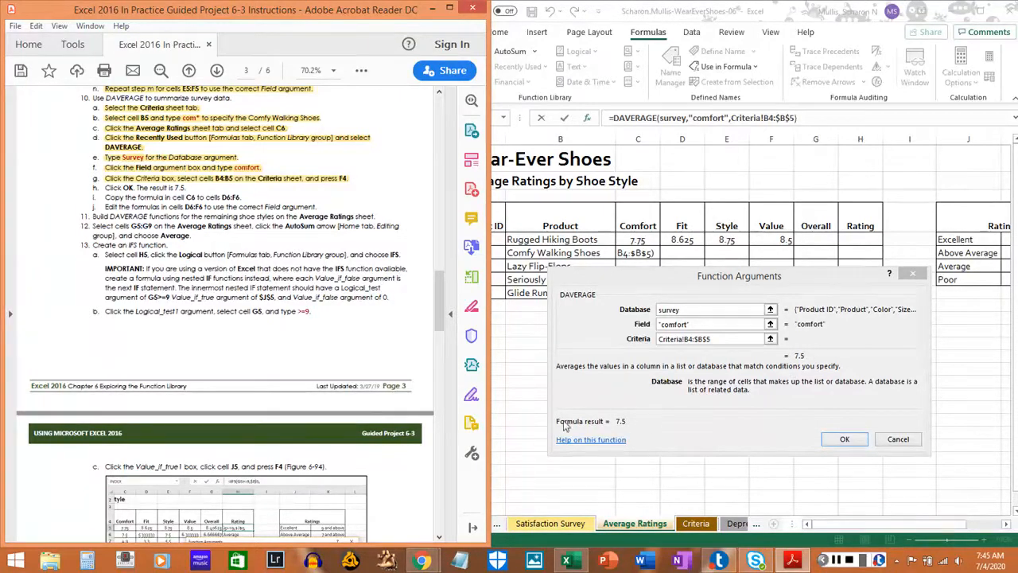
pyautogui.click(845, 441)
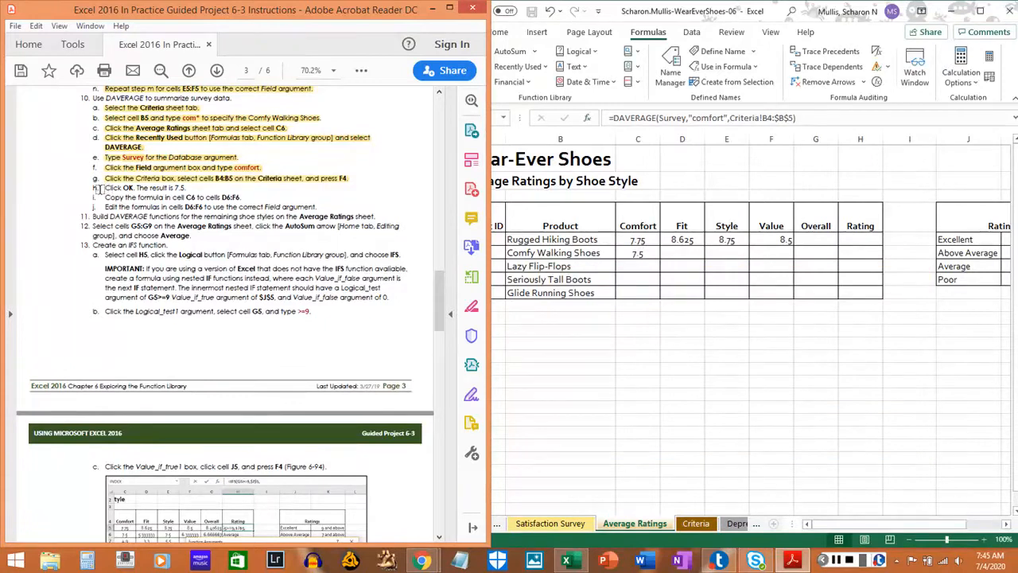
# Highlight step 10h in the PDF instructions, and copy cell C6 to D6:F6 on the Average Ratings sheet, pasting formulas only.
pyautogui.moveTo(105, 189); pyautogui.dragTo(192, 189)
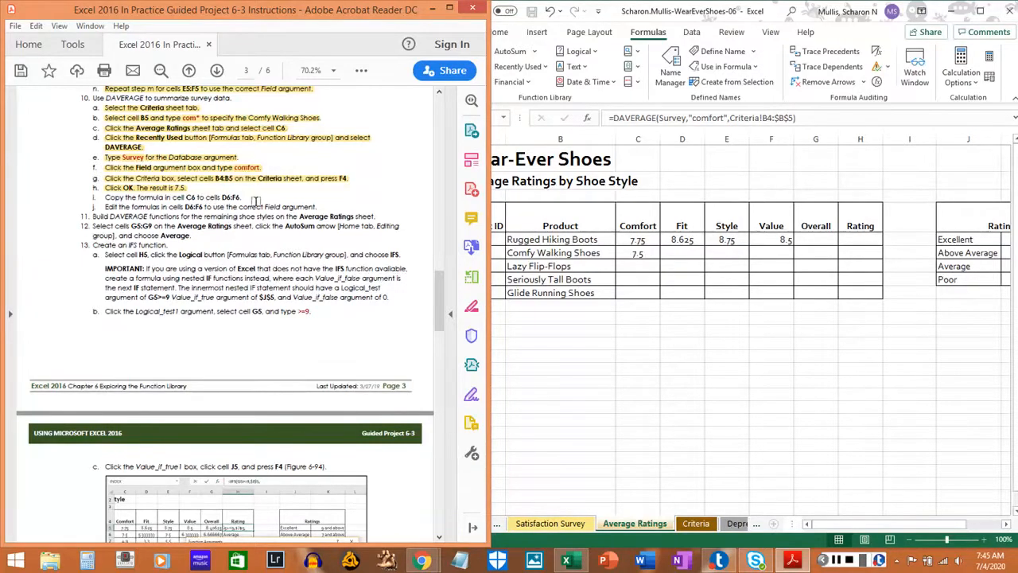
pyautogui.click(639, 252)
pyautogui.rightClick(638, 252)
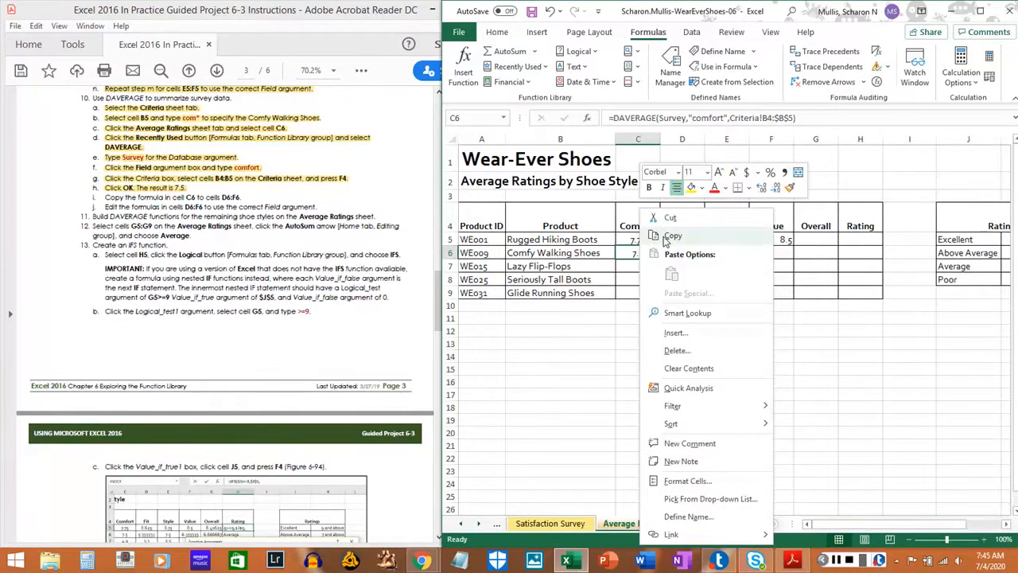
pyautogui.click(672, 236)
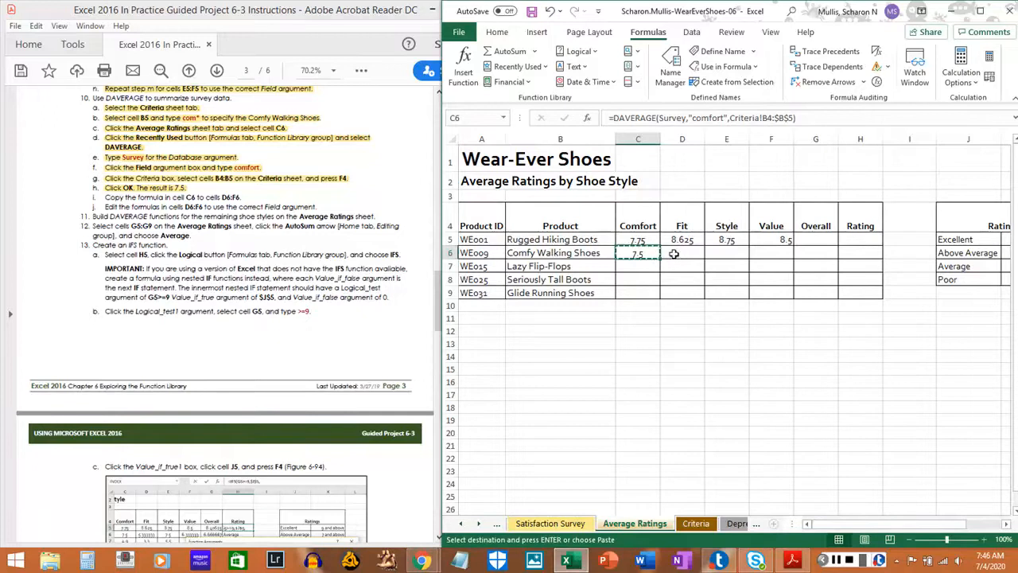
pyautogui.click(674, 253)
pyautogui.moveTo(673, 253); pyautogui.dragTo(755, 254)
pyautogui.rightClick(758, 256)
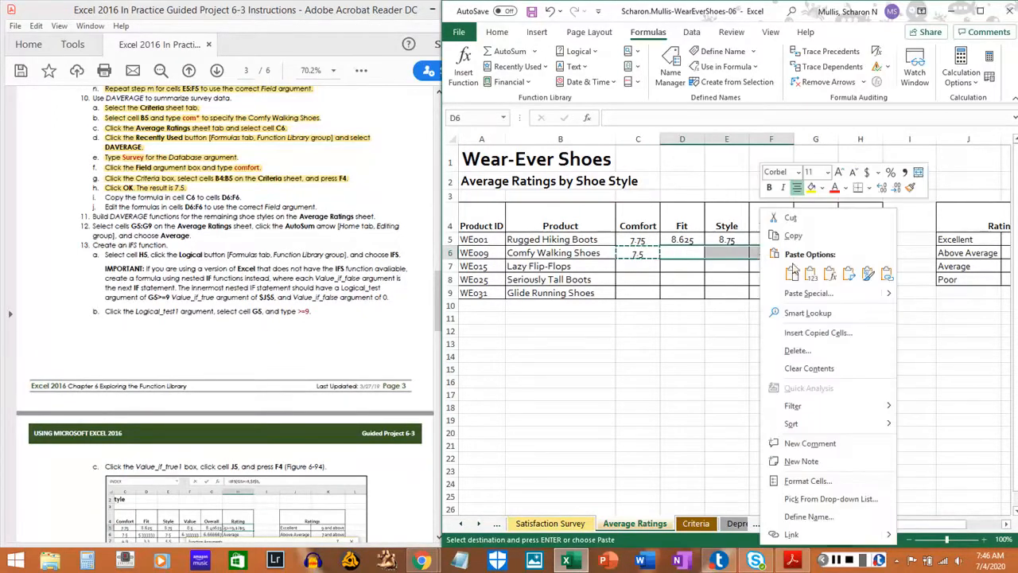
pyautogui.click(829, 275)
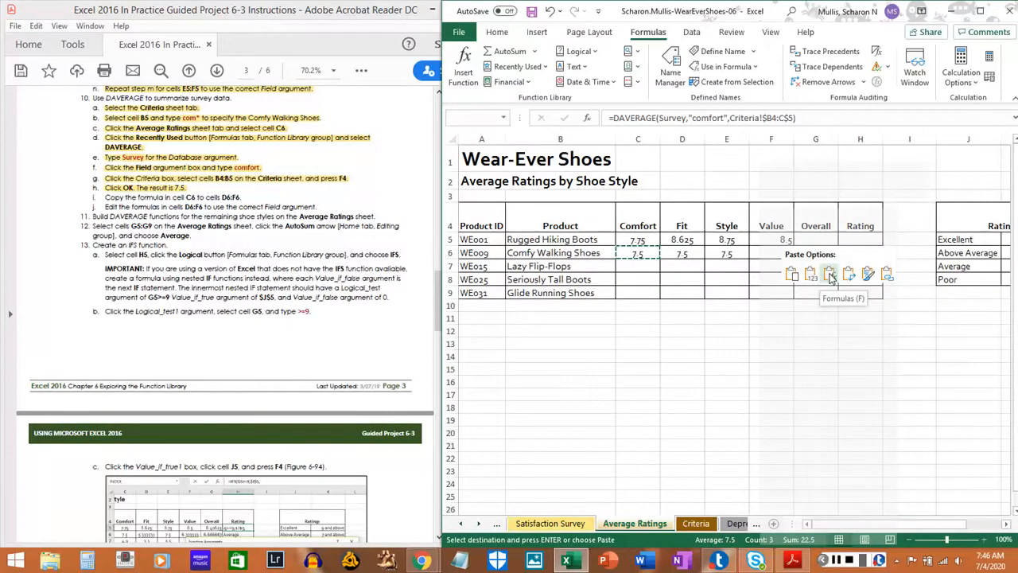
pyautogui.click(830, 275)
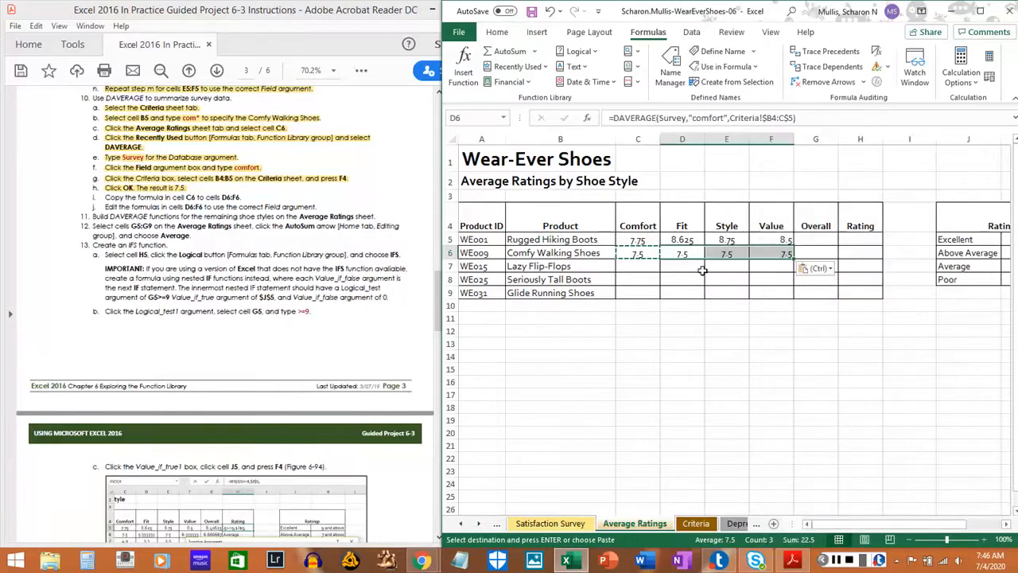
pyautogui.press('Escape')
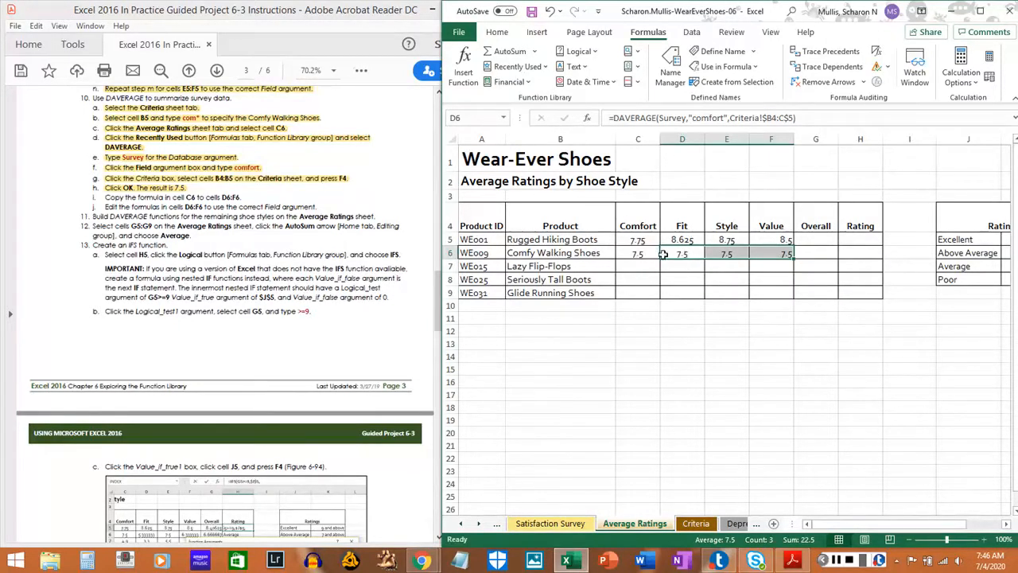
# Change the Field argument of the DAVERAGE formula in cell D6 to fit.
pyautogui.click(681, 260)
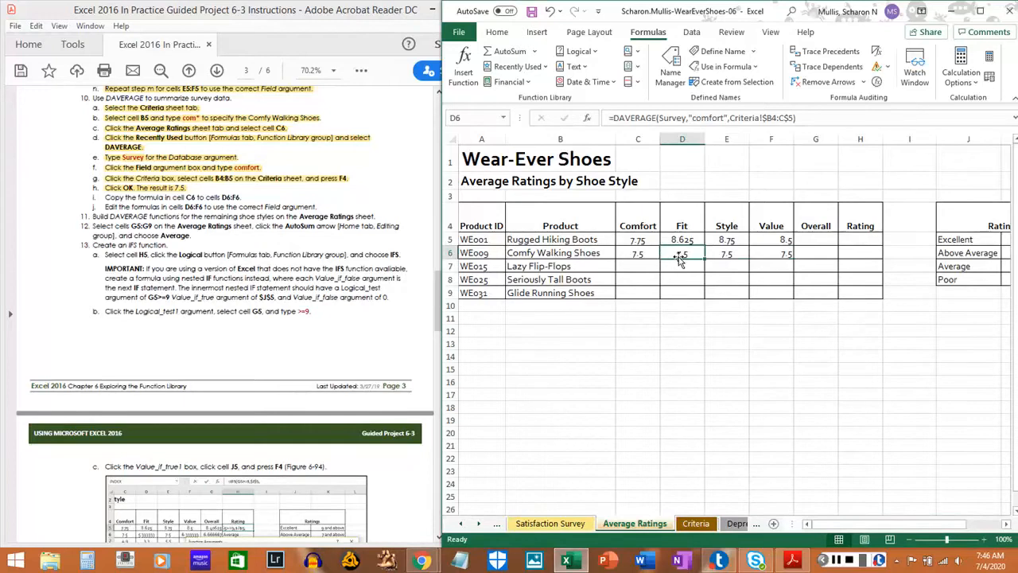
pyautogui.click(695, 118)
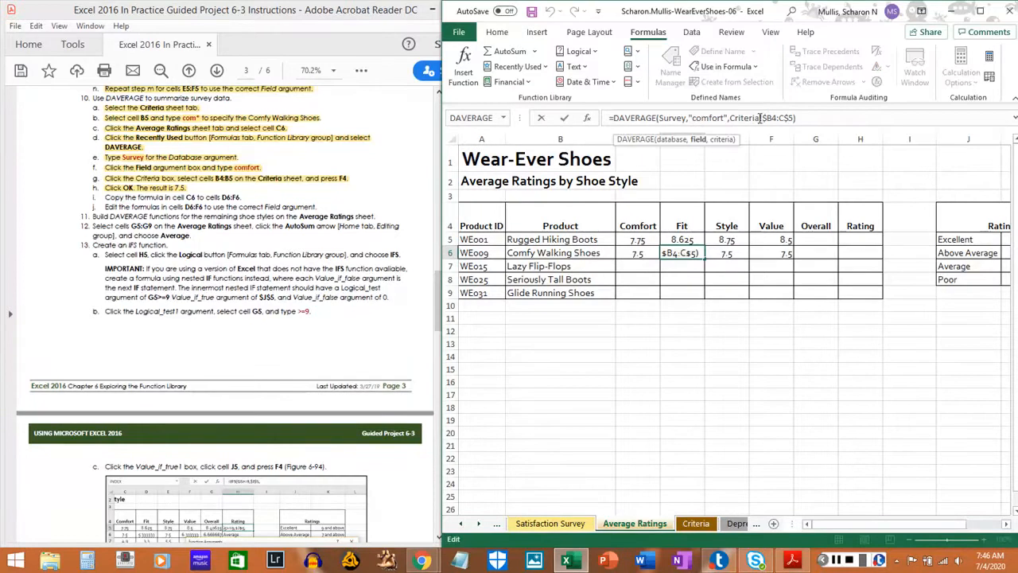
pyautogui.press('Delete')
pyautogui.press('Delete')
pyautogui.press('Delete')
pyautogui.press('Delete')
pyautogui.press('Delete')
pyautogui.press('Delete')
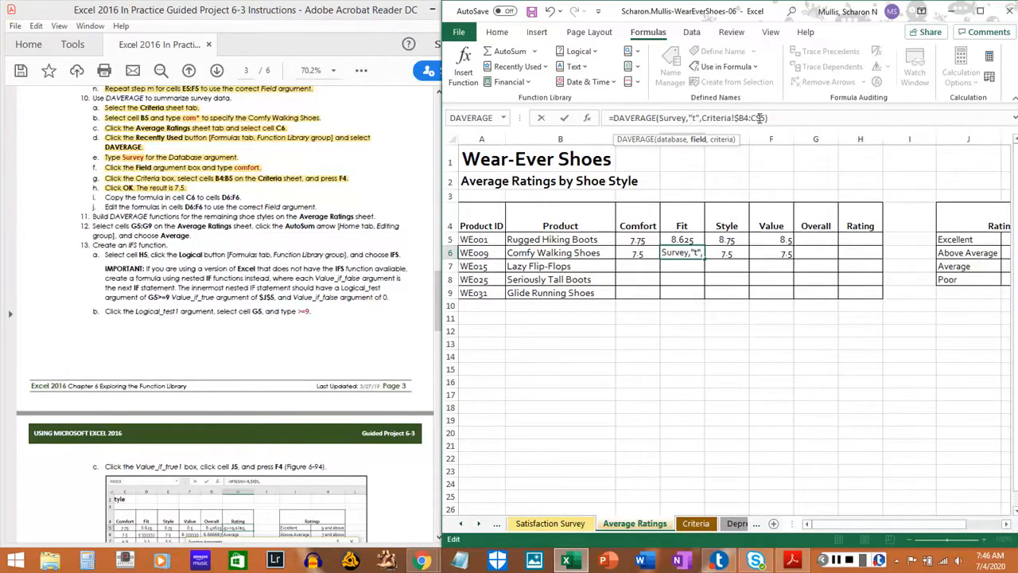
pyautogui.write('fi')
pyautogui.press('Return')
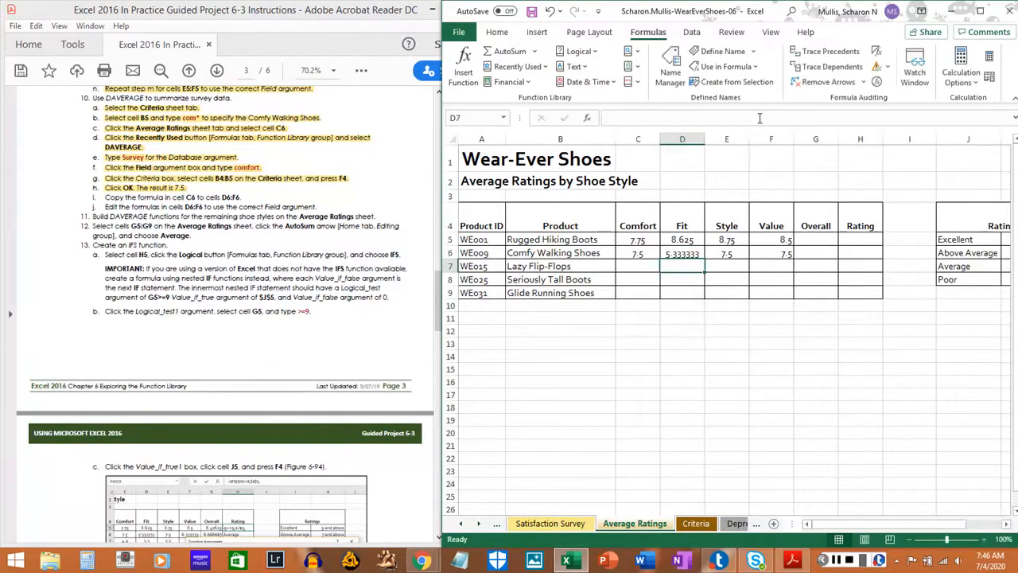
# Change the Field argument of the DAVERAGE formula in cell E6 to style.
pyautogui.press('Up')
pyautogui.press('Right')
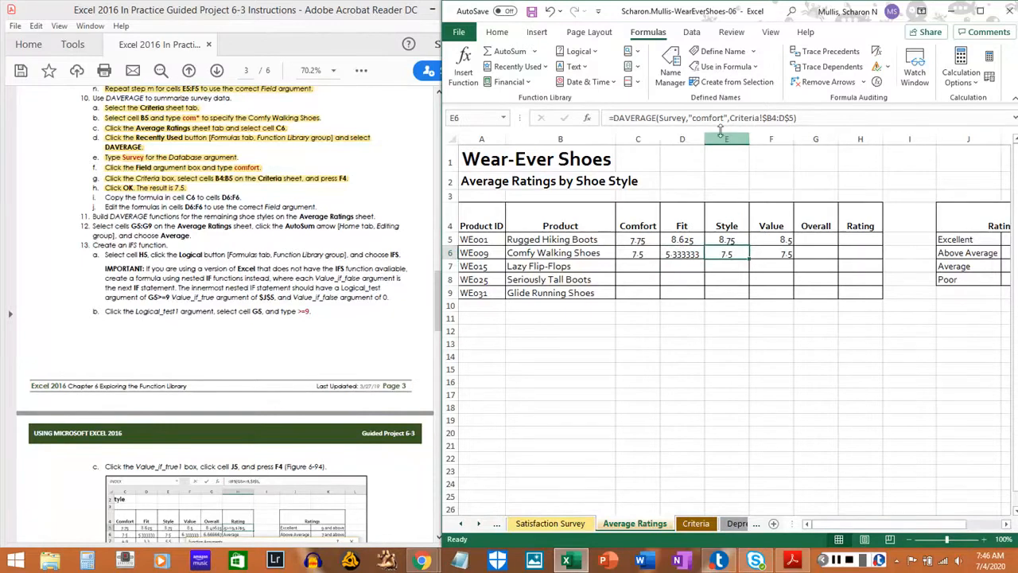
pyautogui.click(692, 118)
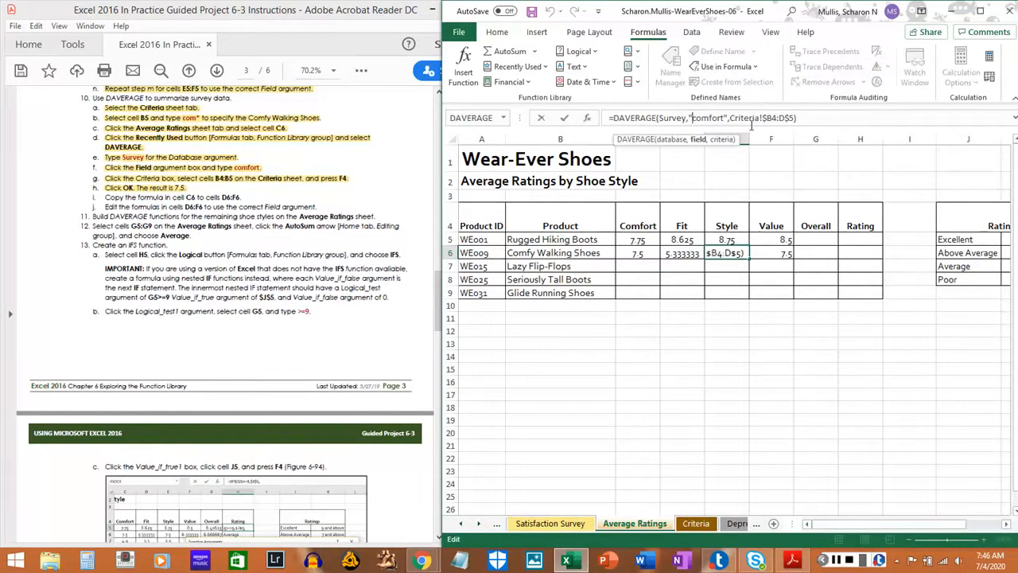
pyautogui.press('Delete')
pyautogui.press('Delete')
pyautogui.press('Delete')
pyautogui.press('Delete')
pyautogui.press('Delete')
pyautogui.press('Delete')
pyautogui.press('Delete')
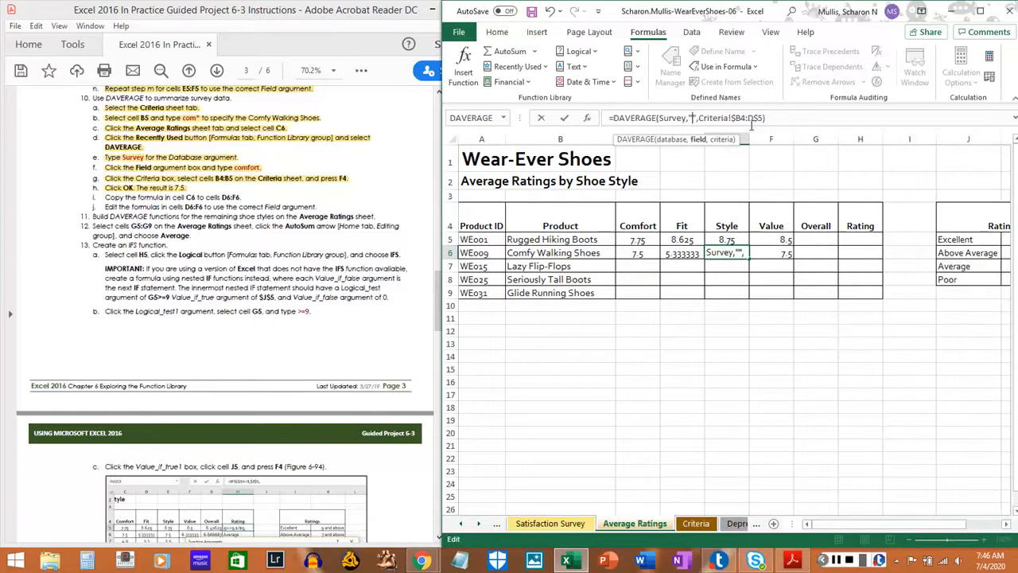
pyautogui.write('style')
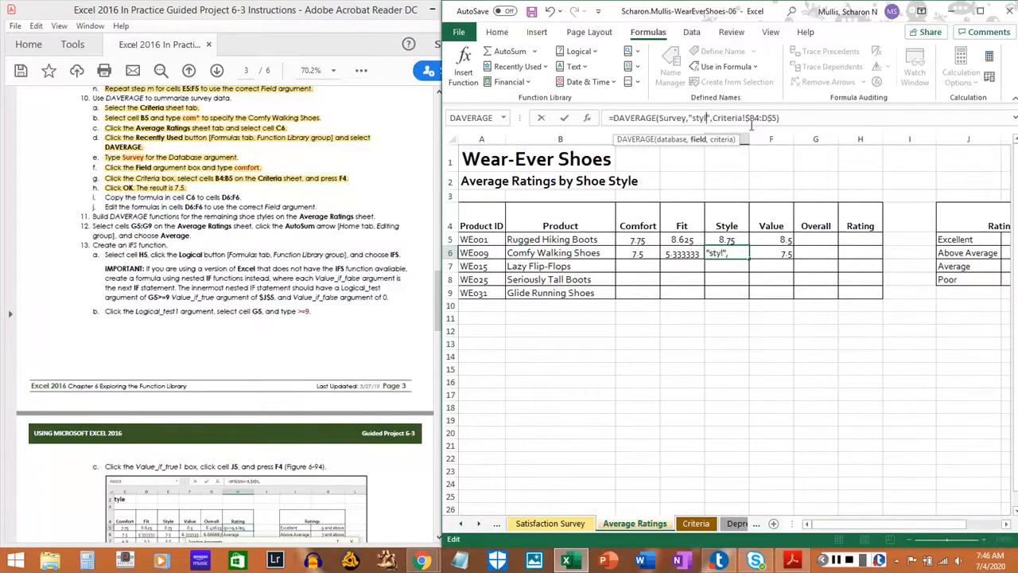
pyautogui.press('Return')
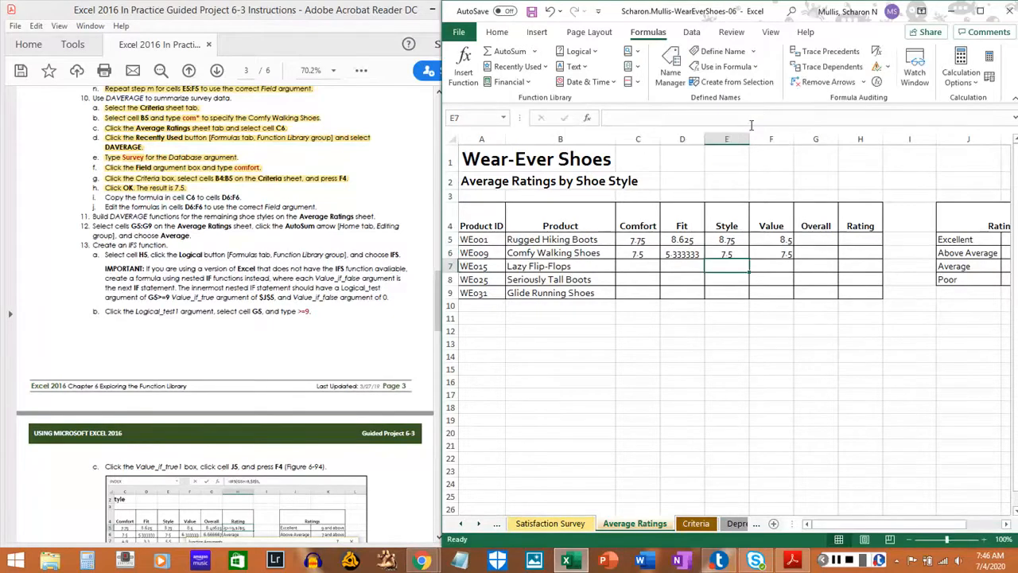
# Change the Field argument of the DAVERAGE formula in cell F6 to value.
pyautogui.click(785, 257)
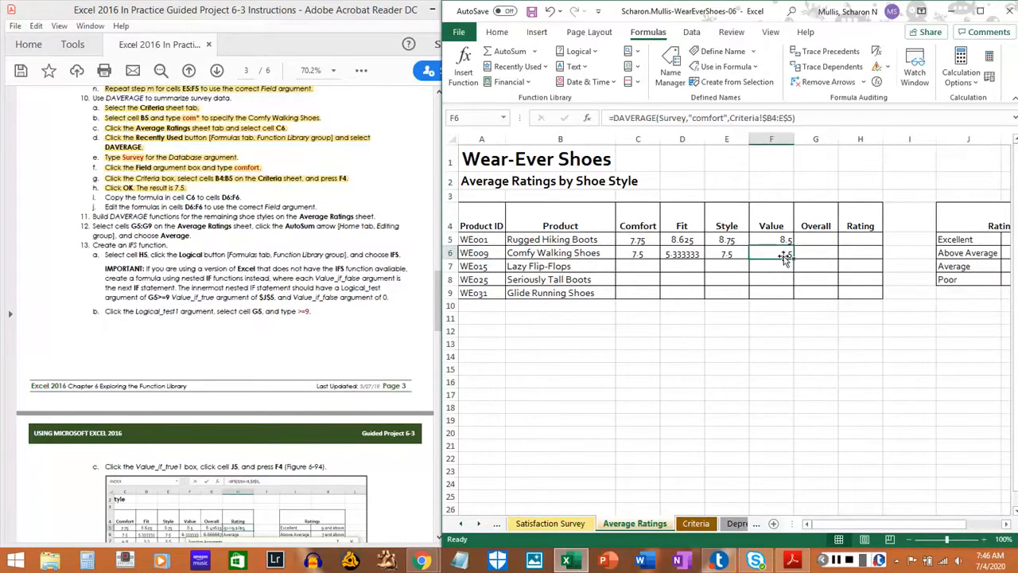
pyautogui.click(694, 119)
pyautogui.press('Delete')
pyautogui.press('Delete')
pyautogui.press('Delete')
pyautogui.press('Delete')
pyautogui.press('Delete')
pyautogui.press('Delete')
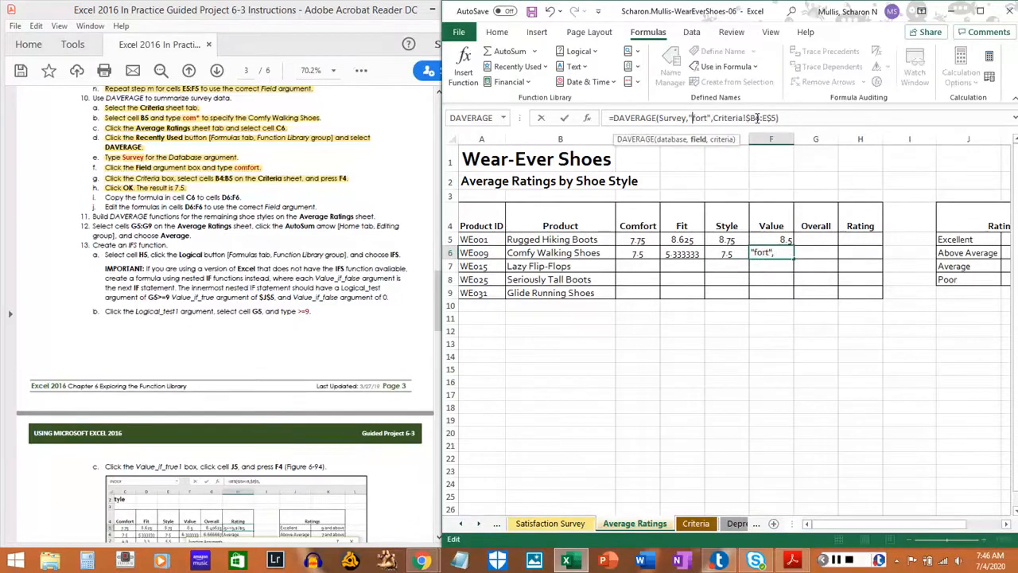
pyautogui.press('Delete')
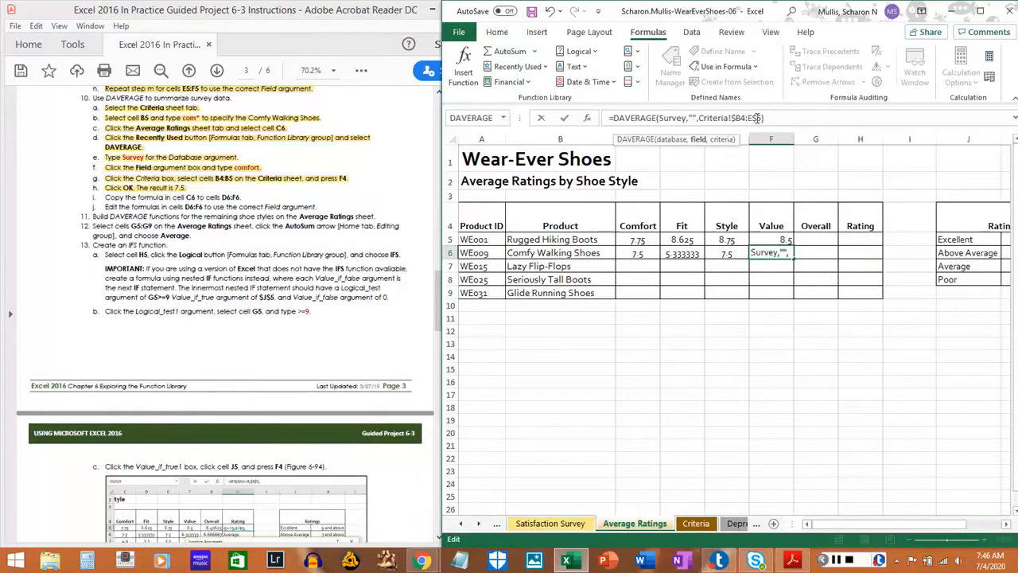
pyautogui.write('value')
pyautogui.press('Return')
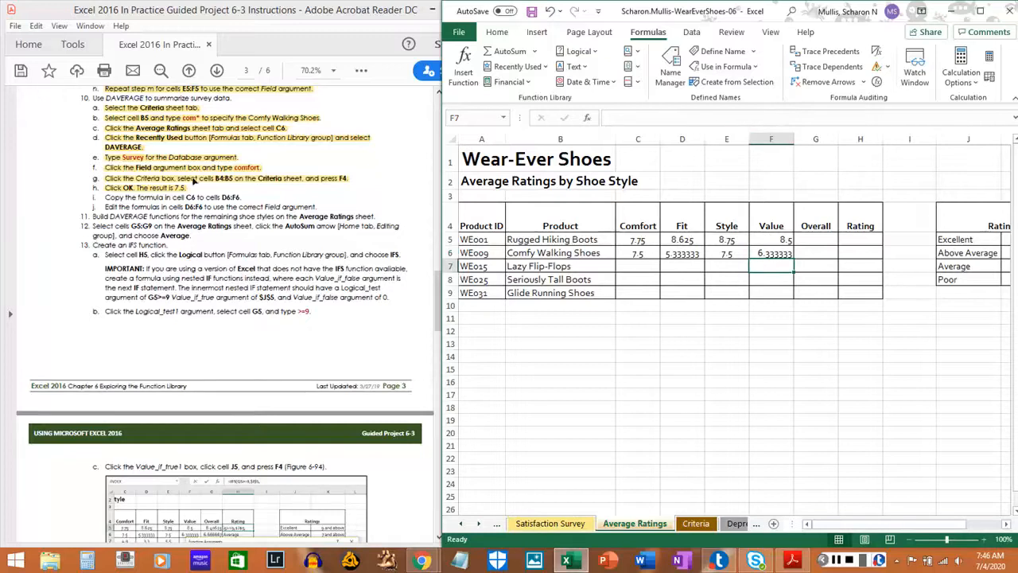
# Highlight steps 10i and 10j in the PDF instructions and save the WearEverShoes-06 workbook.
pyautogui.moveTo(105, 197); pyautogui.dragTo(241, 196)
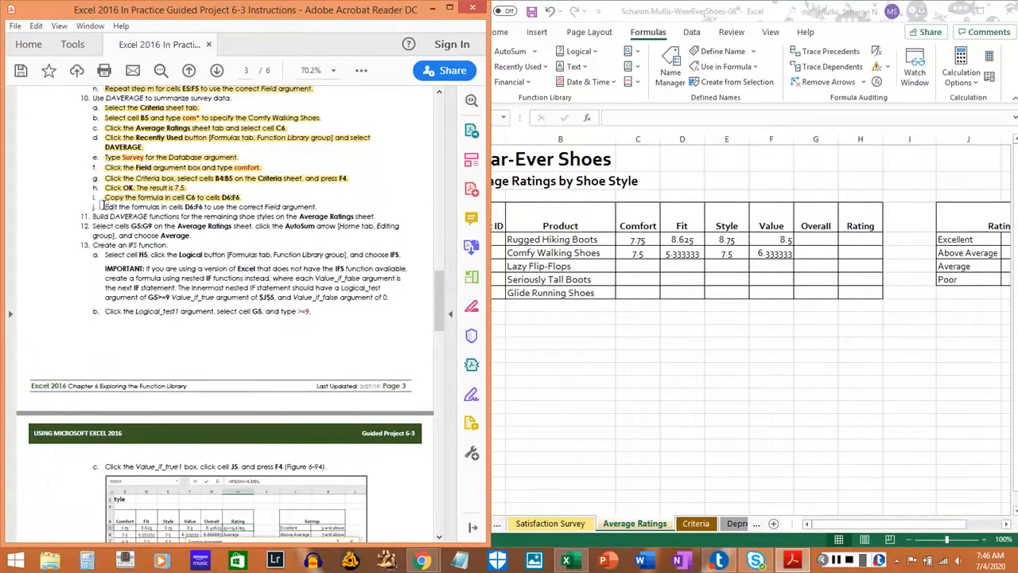
pyautogui.moveTo(105, 206); pyautogui.dragTo(315, 207)
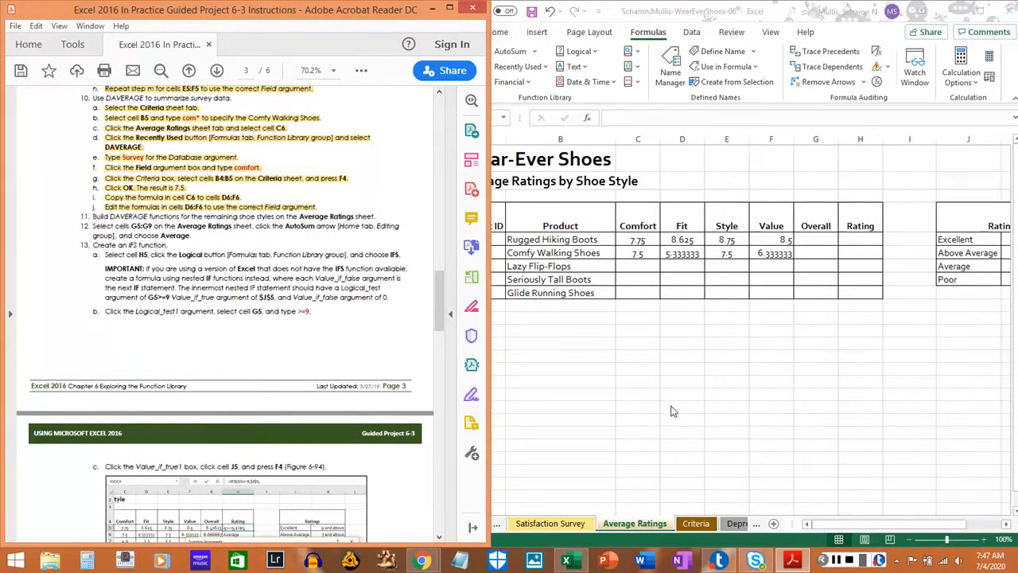
pyautogui.hotkey('ctrl', 's')
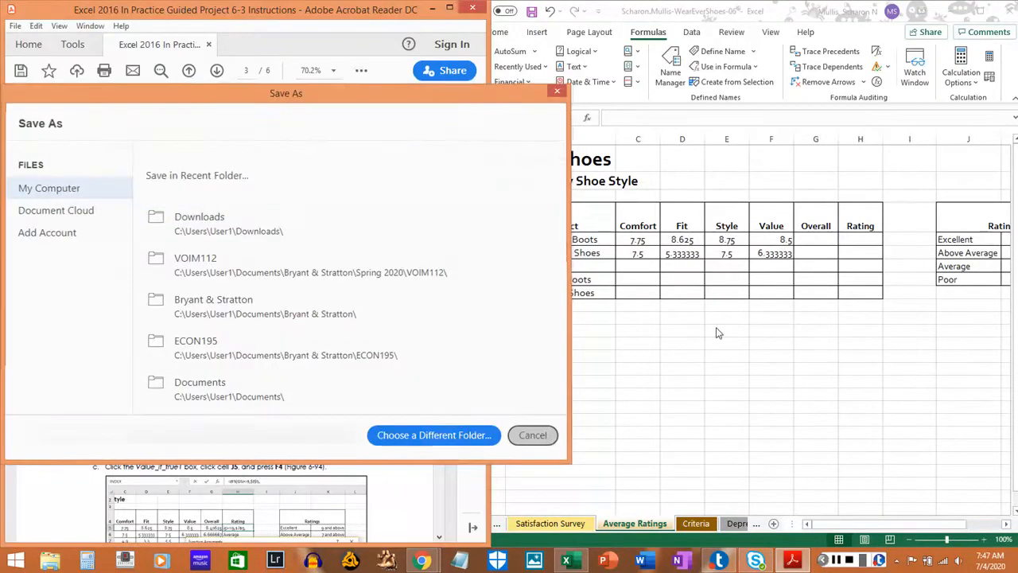
pyautogui.click(812, 340)
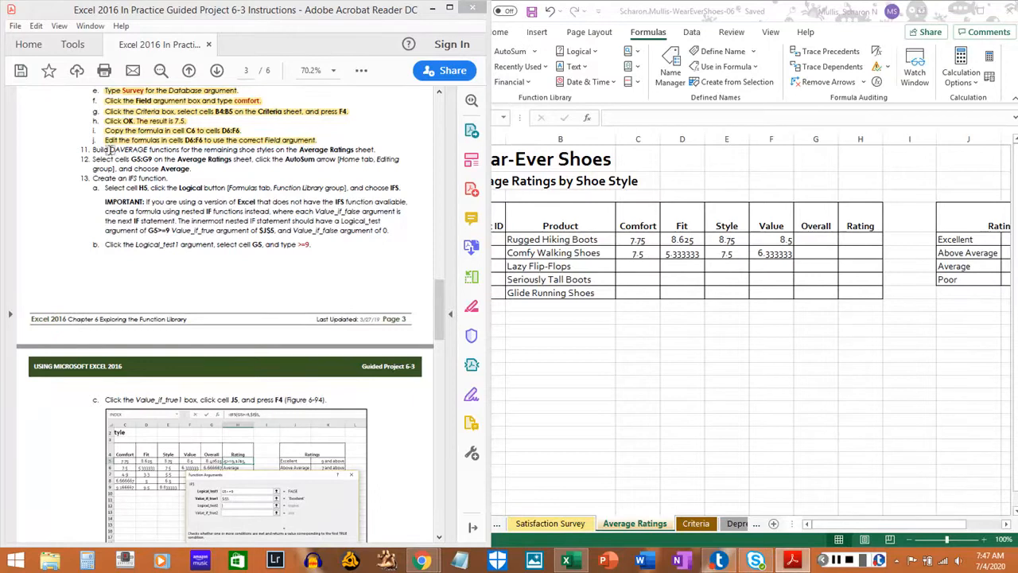
# Enter laz* in cell B8 on the Criteria sheet to specify the Lazy Flip-Flops.
pyautogui.moveTo(92, 149)
pyautogui.mouseDown()
pyautogui.moveTo(380, 150)
pyautogui.moveTo(91, 149)
pyautogui.mouseUp()
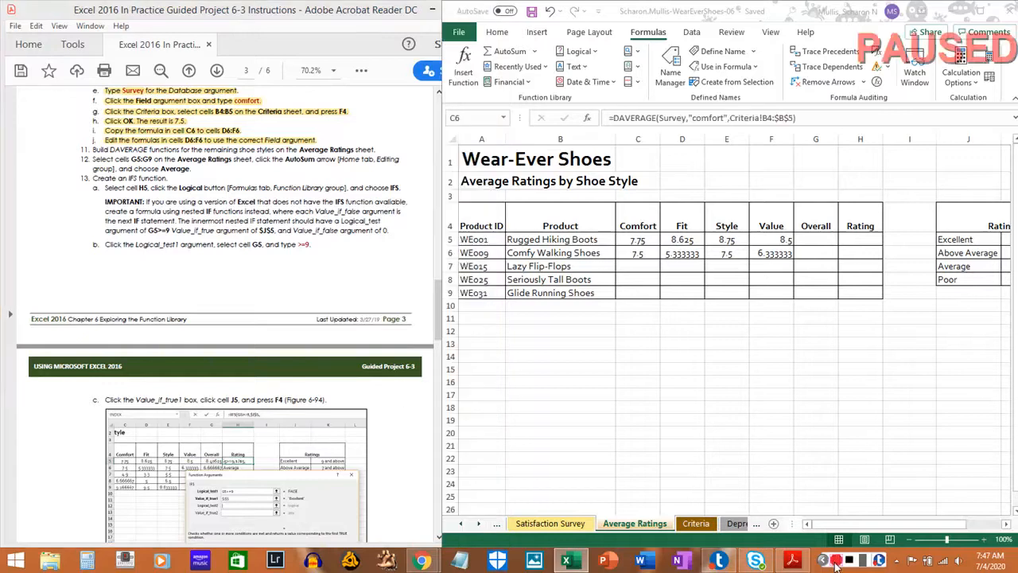
pyautogui.click(696, 524)
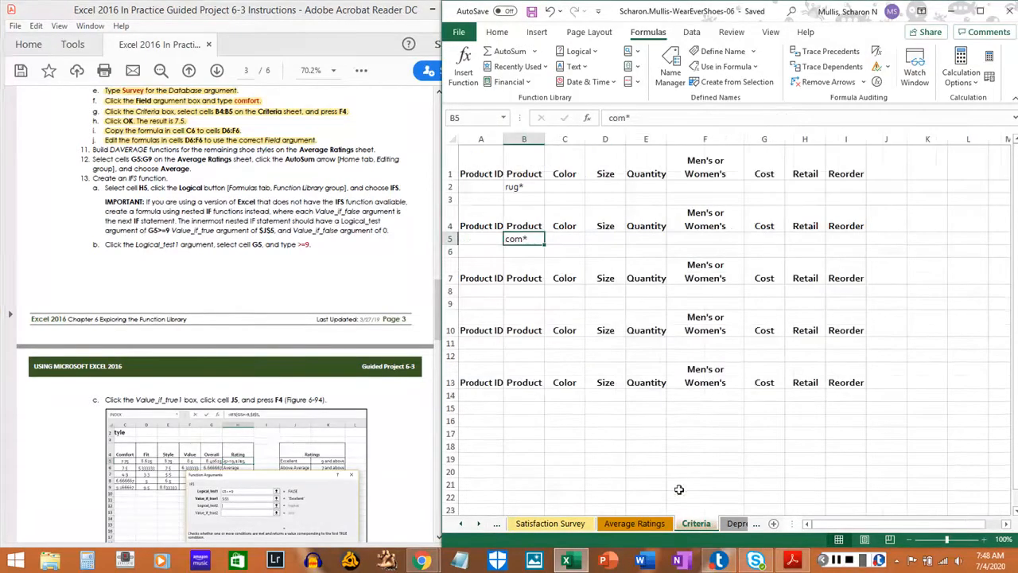
pyautogui.click(518, 290)
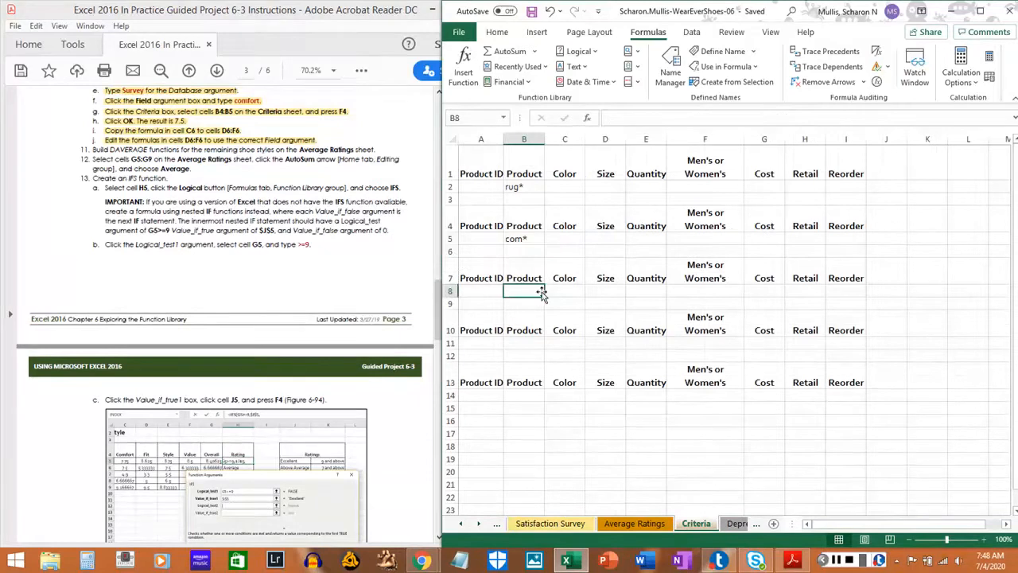
pyautogui.write('laz*')
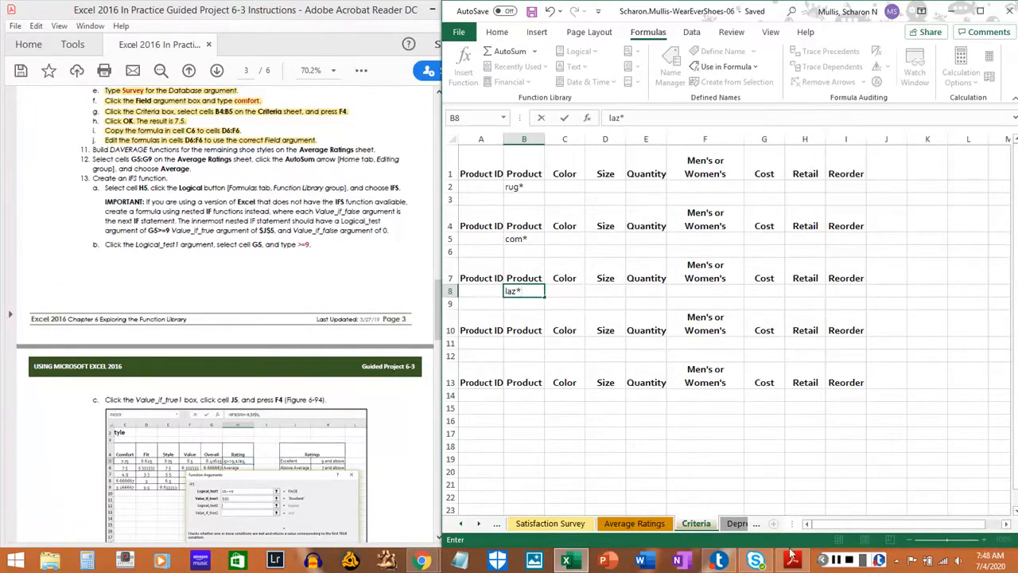
# Check the next product name on the Average Ratings sheet and enter ser* in cell B11 on the Criteria sheet.
pyautogui.click(657, 525)
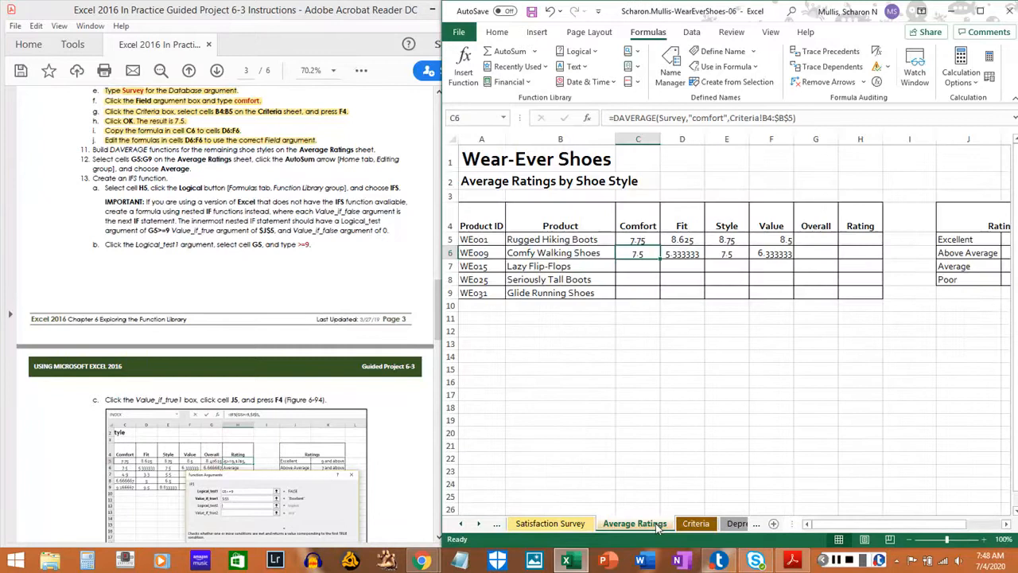
pyautogui.click(697, 525)
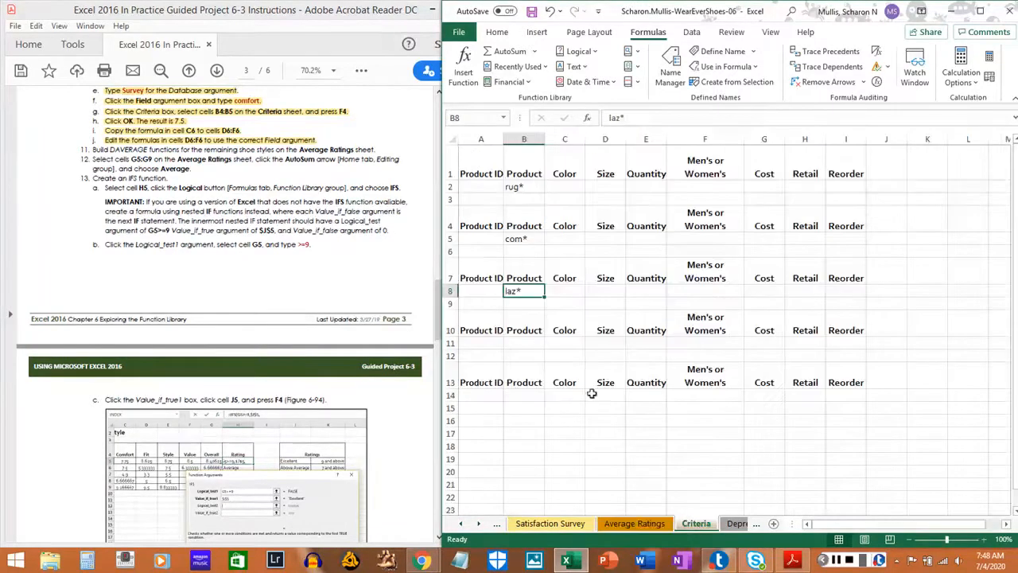
pyautogui.click(537, 342)
pyautogui.write('ser*')
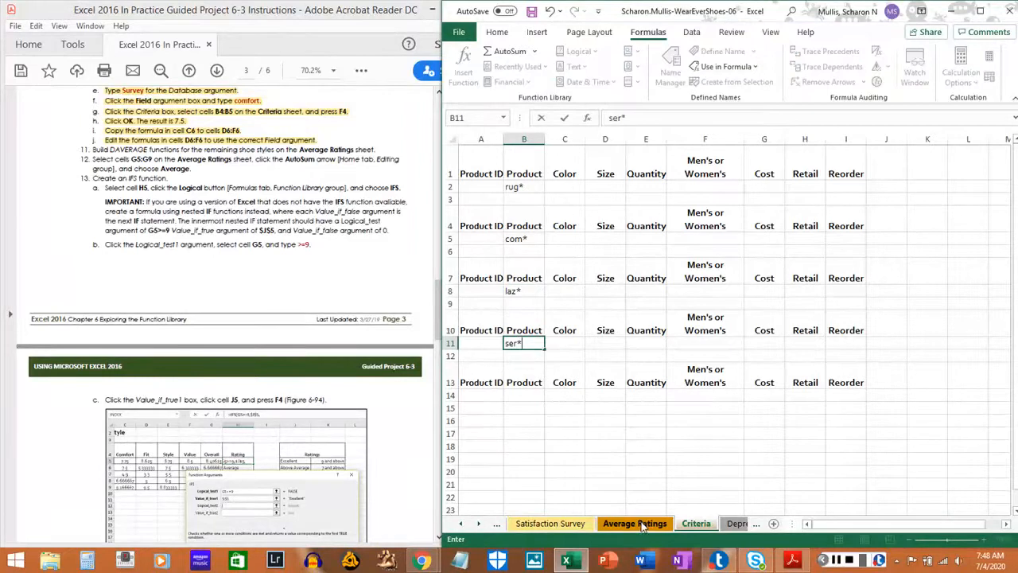
# Check the last product name on the Average Ratings sheet and enter gli* in cell B14 on the Criteria sheet.
pyautogui.click(656, 523)
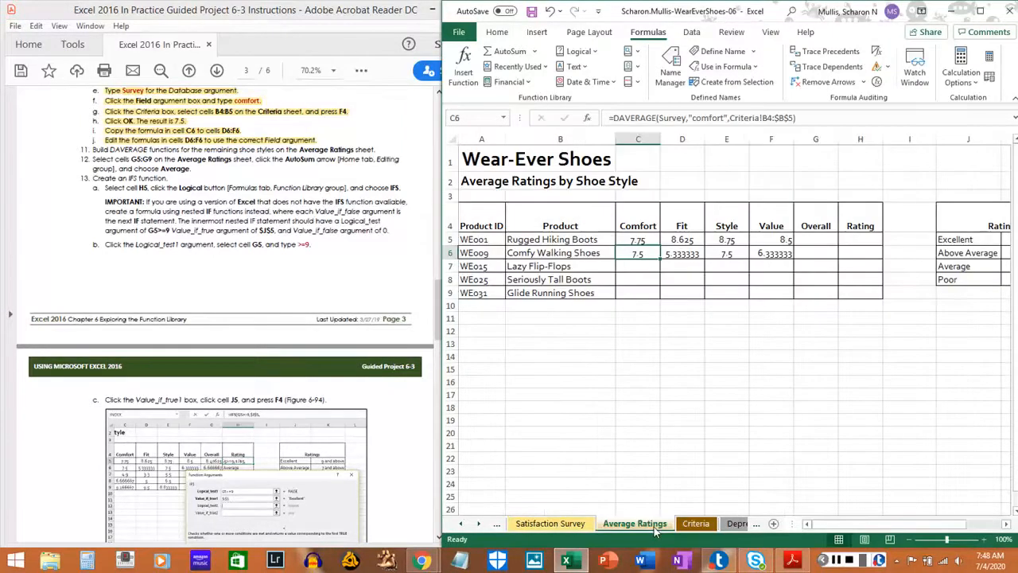
pyautogui.click(700, 524)
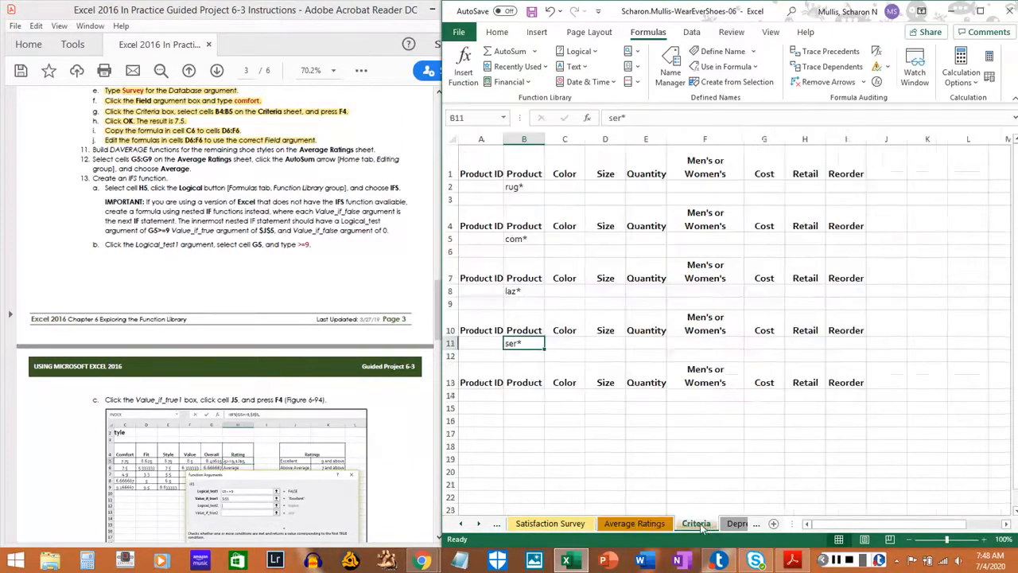
pyautogui.click(522, 395)
pyautogui.write('g')
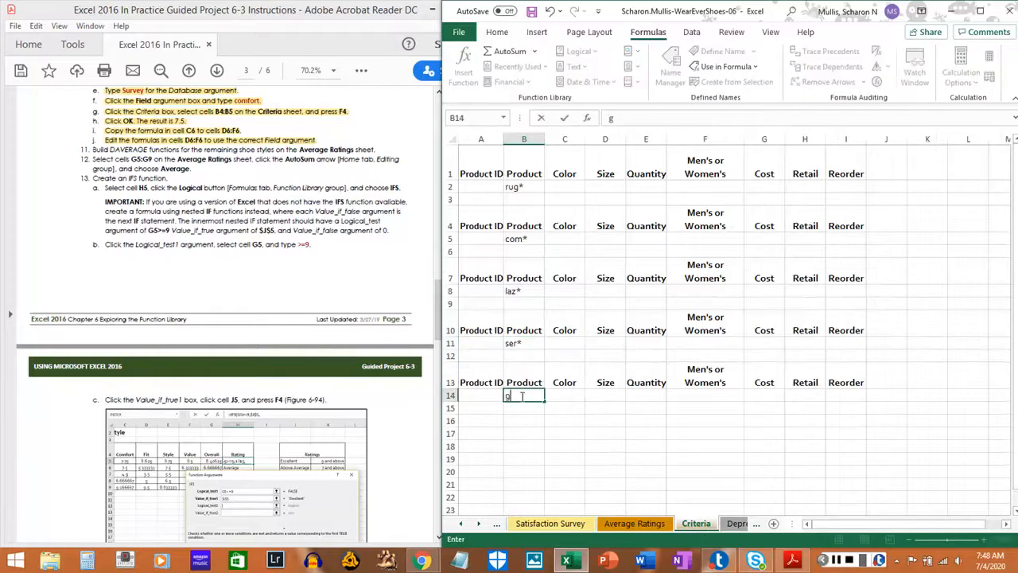
pyautogui.write('li*')
pyautogui.press('Return')
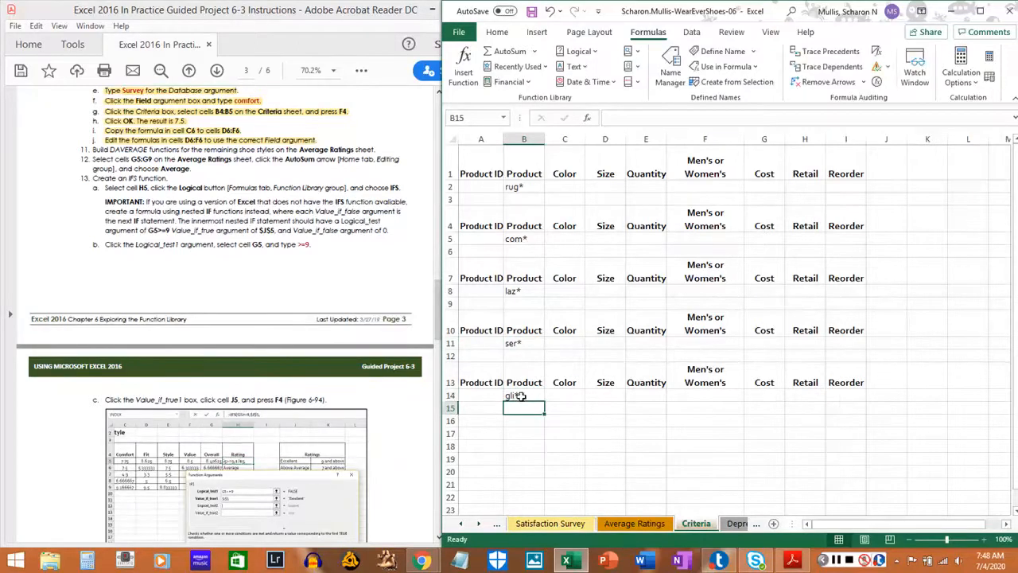
pyautogui.click(521, 396)
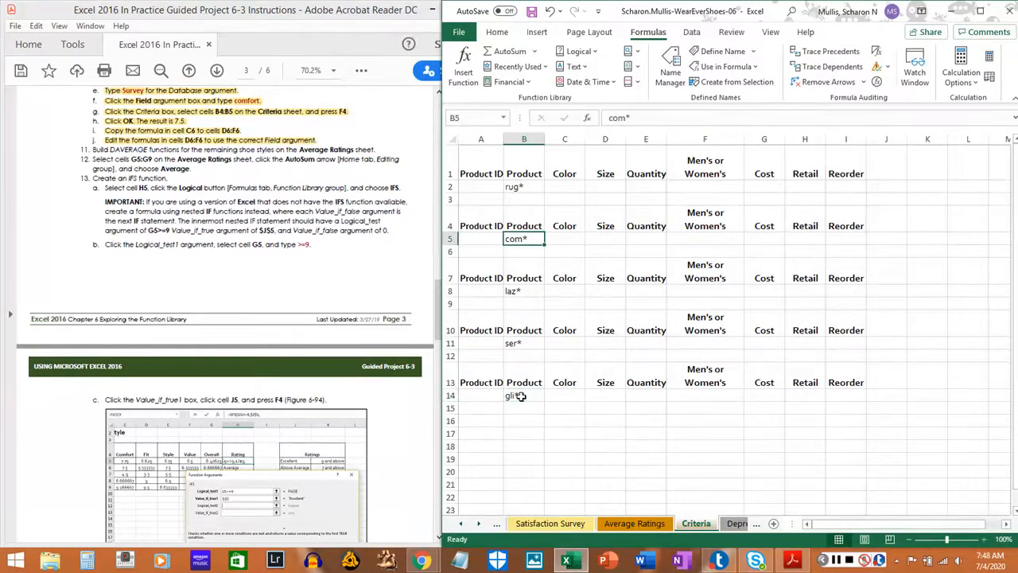
pyautogui.press('Down')
pyautogui.press('Down')
pyautogui.press('Down')
pyautogui.press('Down')
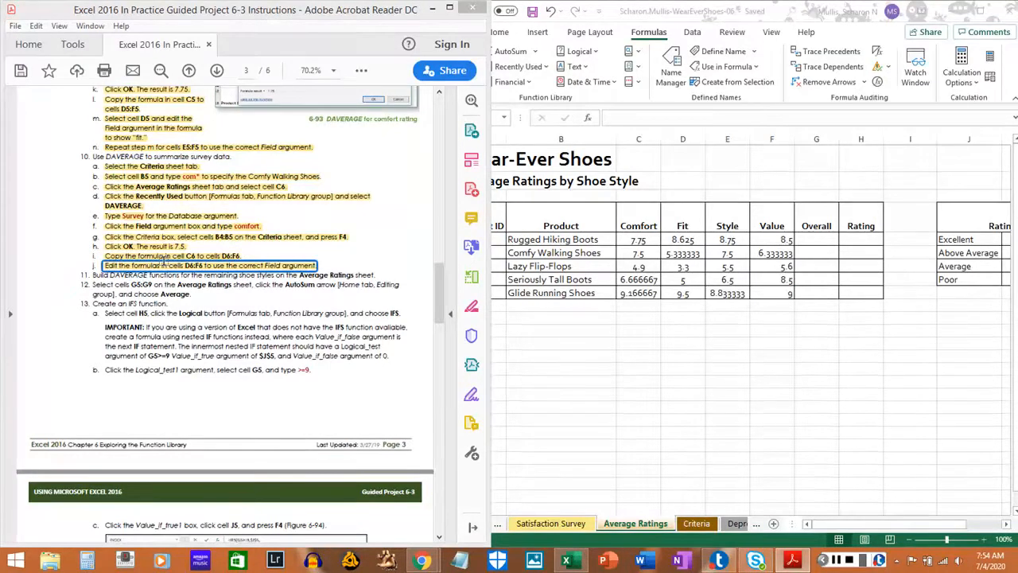
# Highlight step 11 in the PDF instructions and select the Overall cells G5:G9 on the Average Ratings sheet.
pyautogui.moveTo(93, 274); pyautogui.dragTo(378, 275)
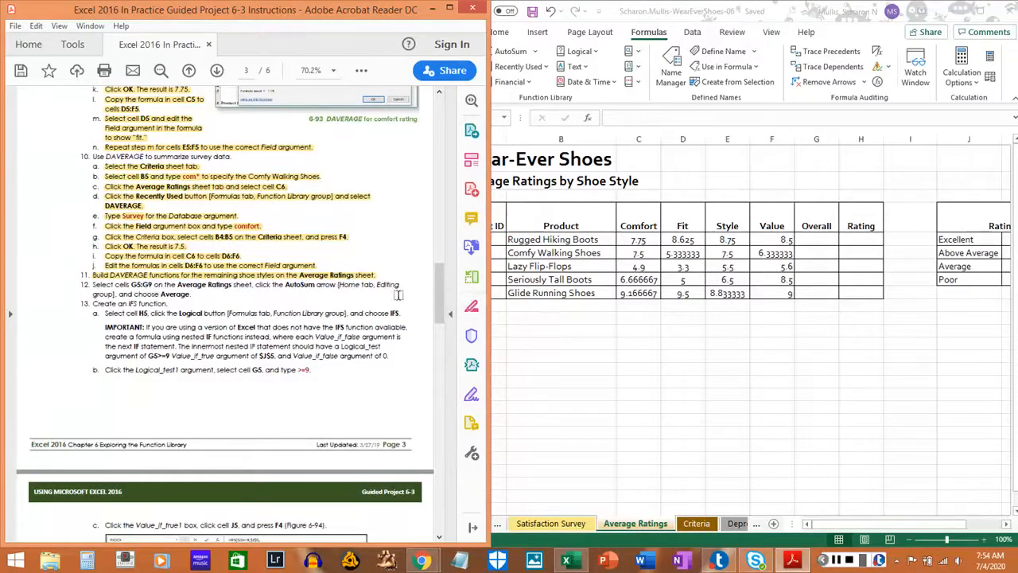
pyautogui.click(822, 268)
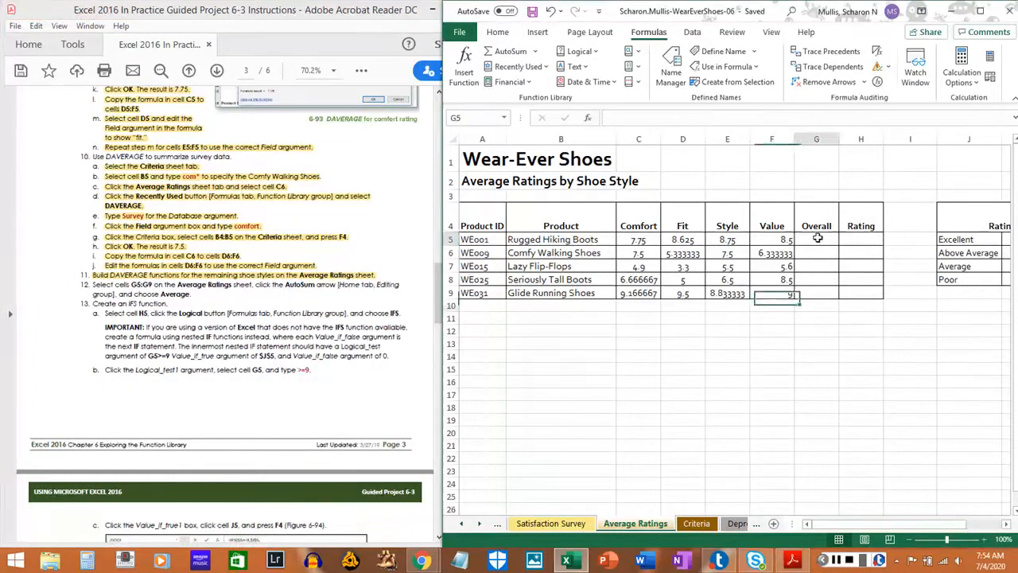
pyautogui.click(817, 238)
pyautogui.moveTo(817, 238); pyautogui.dragTo(823, 291)
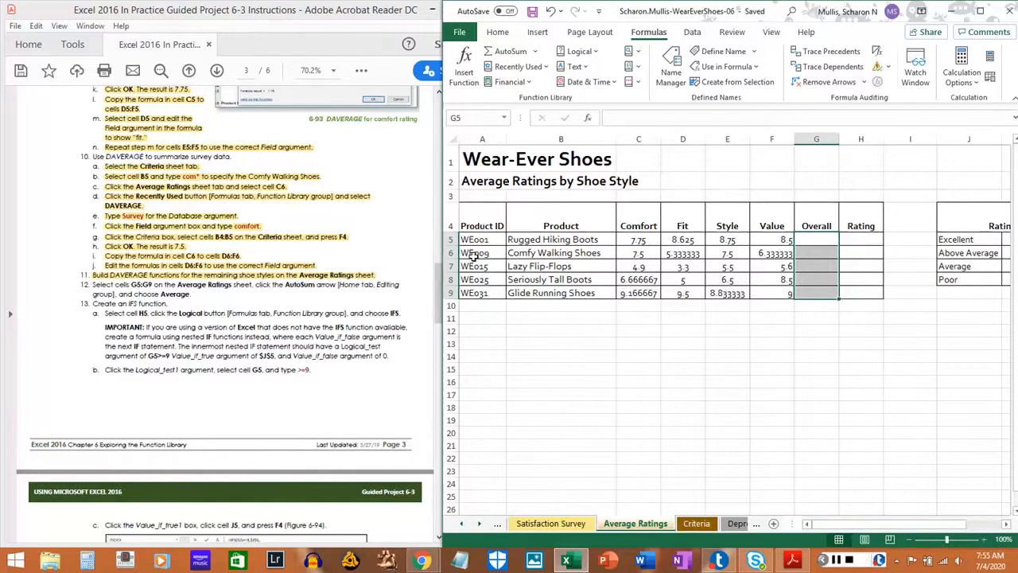
pyautogui.rightClick(526, 227)
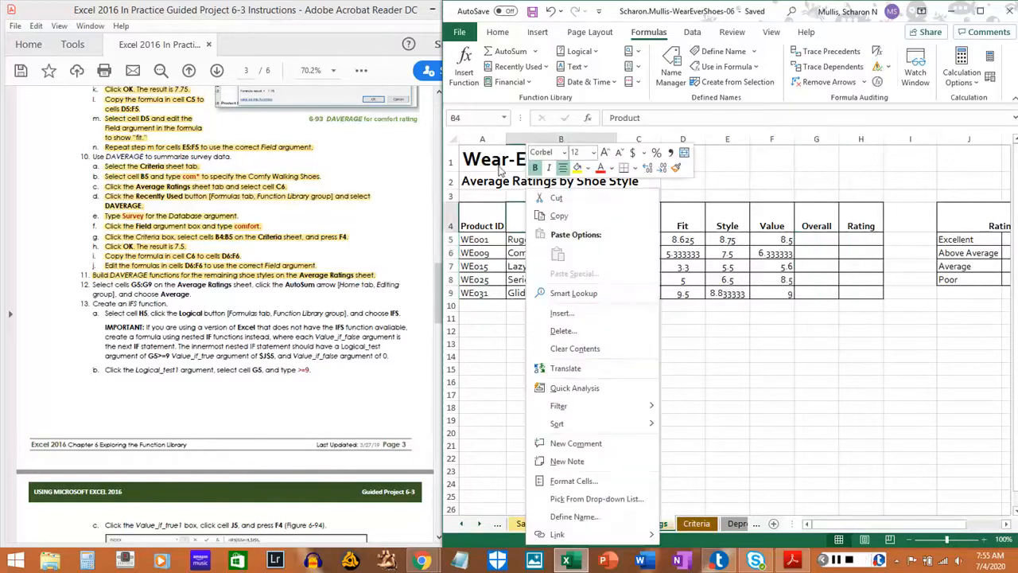
pyautogui.click(765, 228)
pyautogui.moveTo(816, 239); pyautogui.dragTo(822, 294)
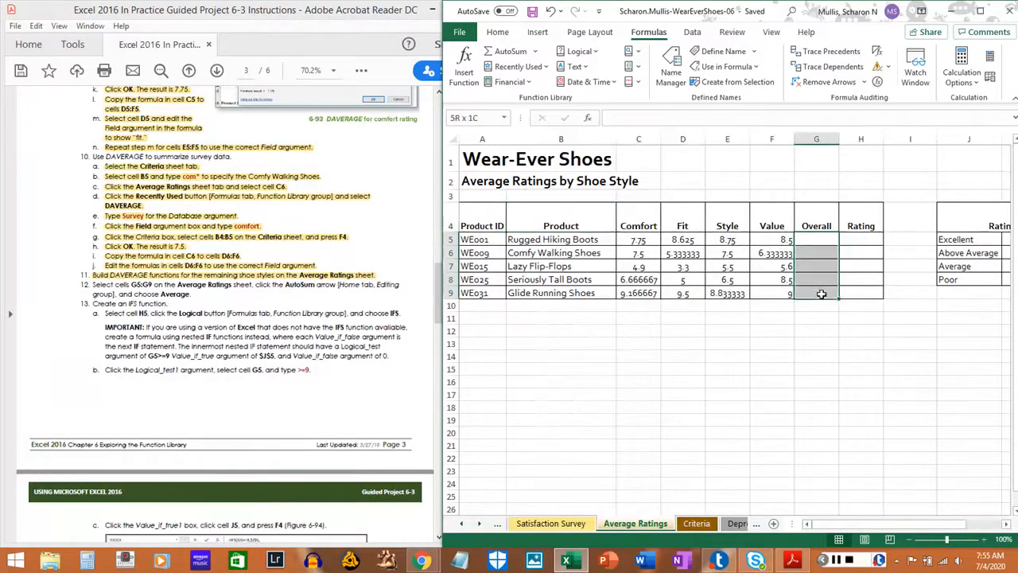
pyautogui.click(535, 53)
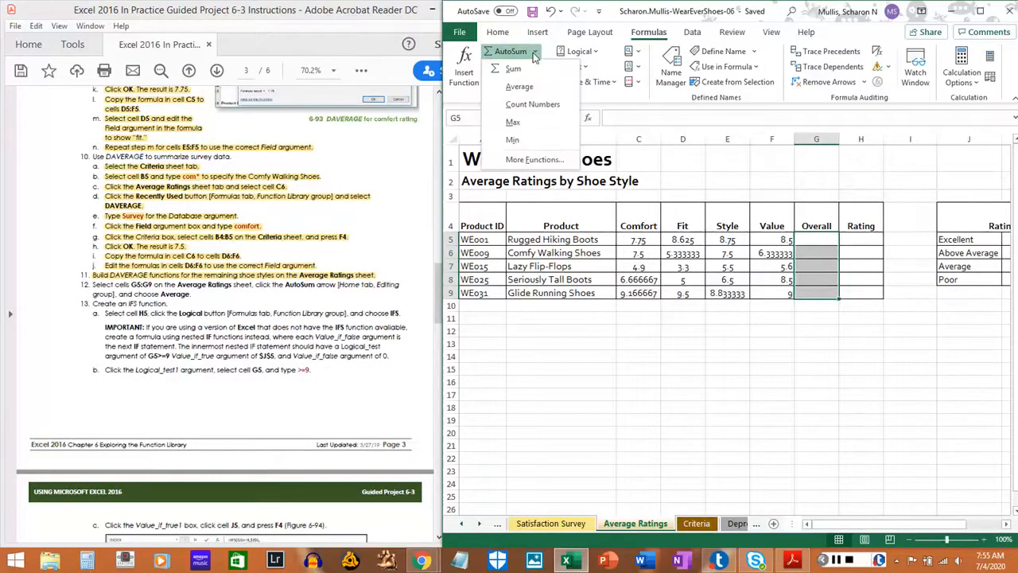
pyautogui.click(535, 53)
pyautogui.click(501, 34)
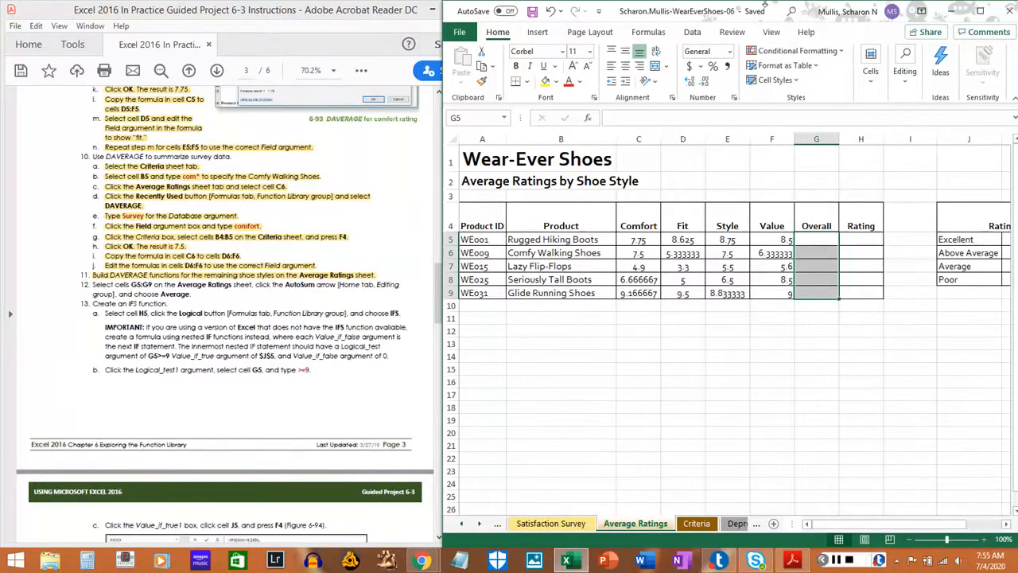
pyautogui.moveTo(766, 2); pyautogui.dragTo(767, 6)
pyautogui.doubleClick(769, 24)
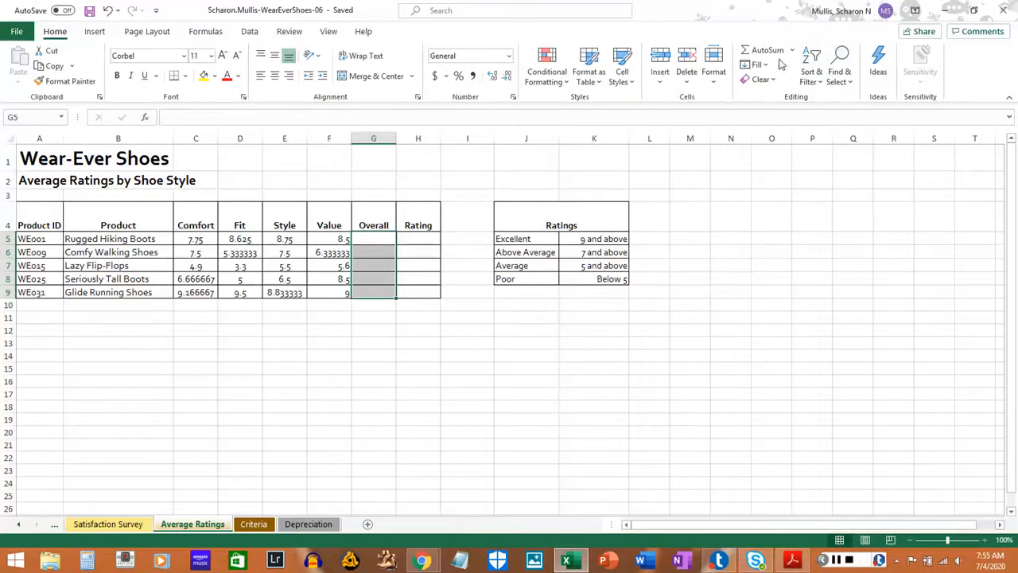
pyautogui.click(791, 51)
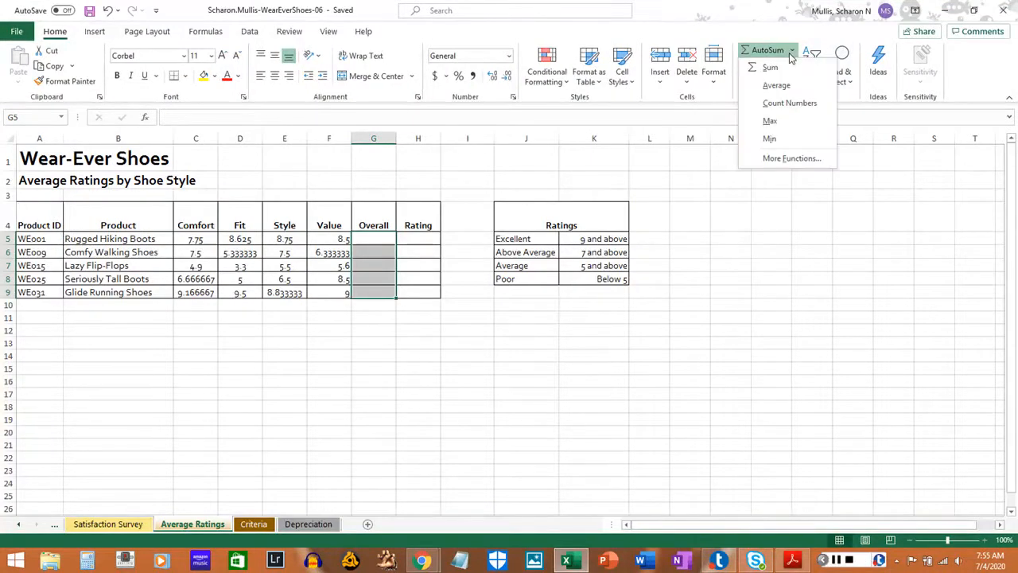
pyautogui.click(728, 15)
pyautogui.doubleClick(728, 14)
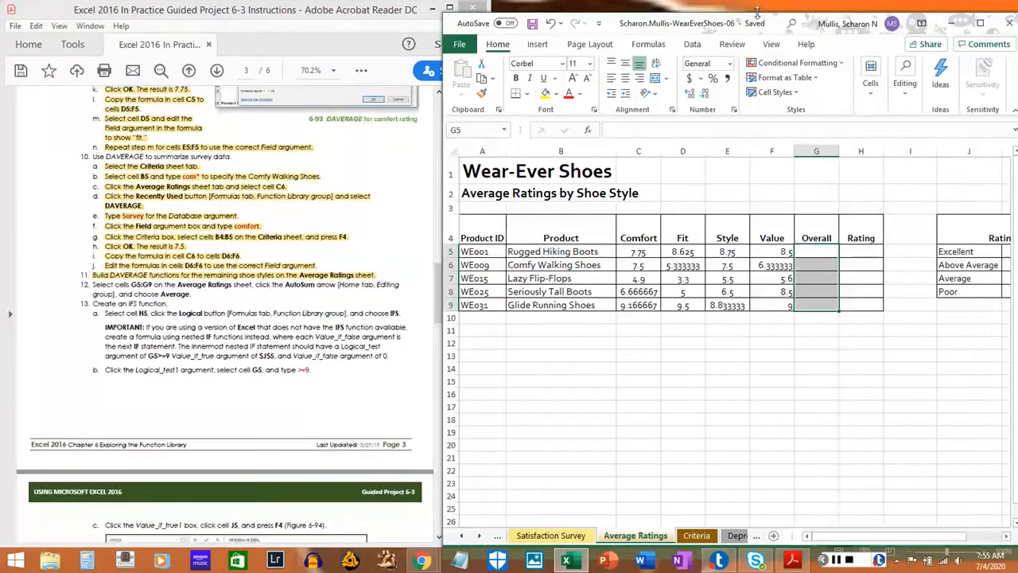
pyautogui.doubleClick(757, 11)
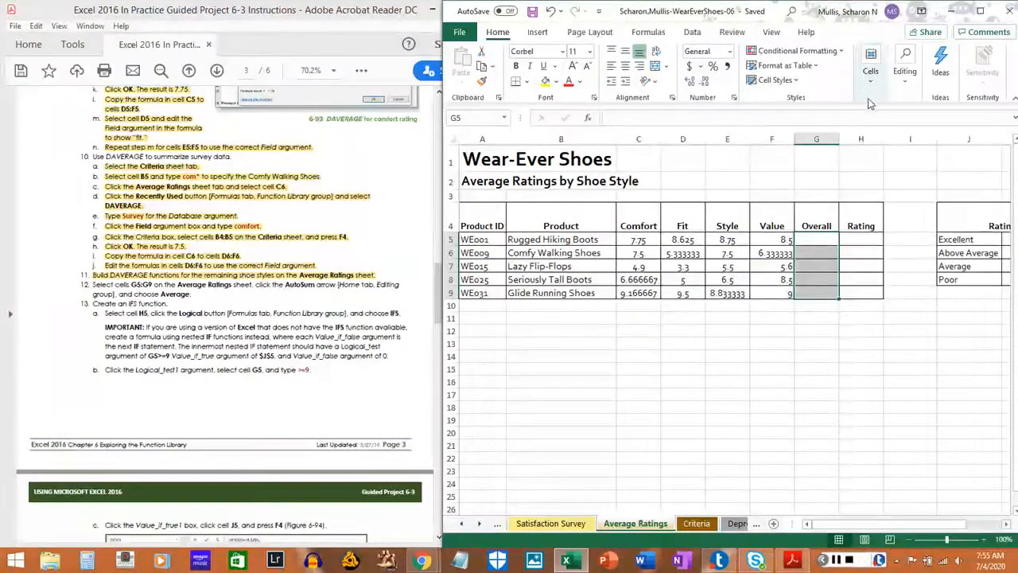
# Fill the Overall cells G5:G9 with AutoSum averages and highlight step 12 in the PDF instructions.
pyautogui.click(648, 31)
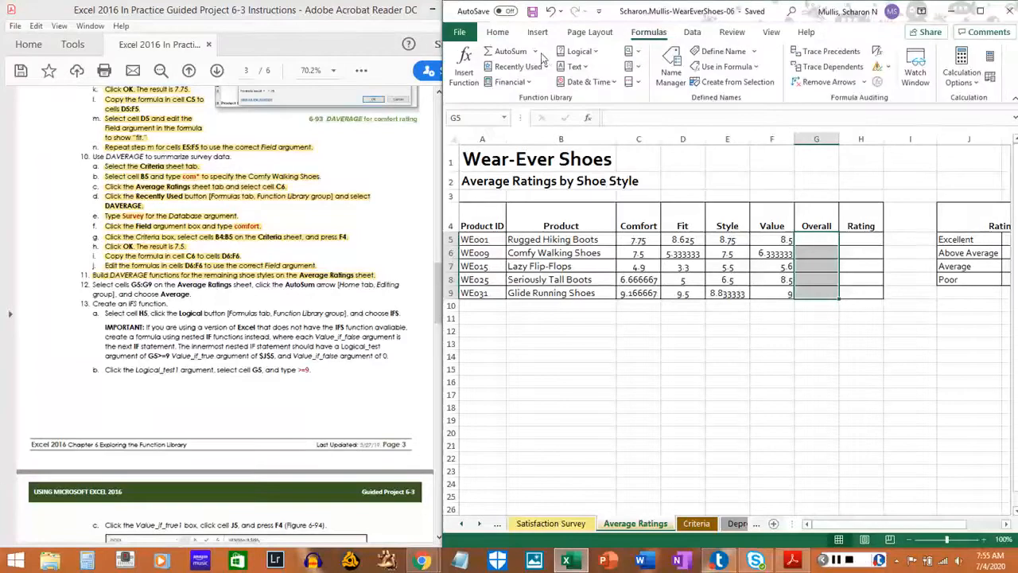
pyautogui.click(536, 52)
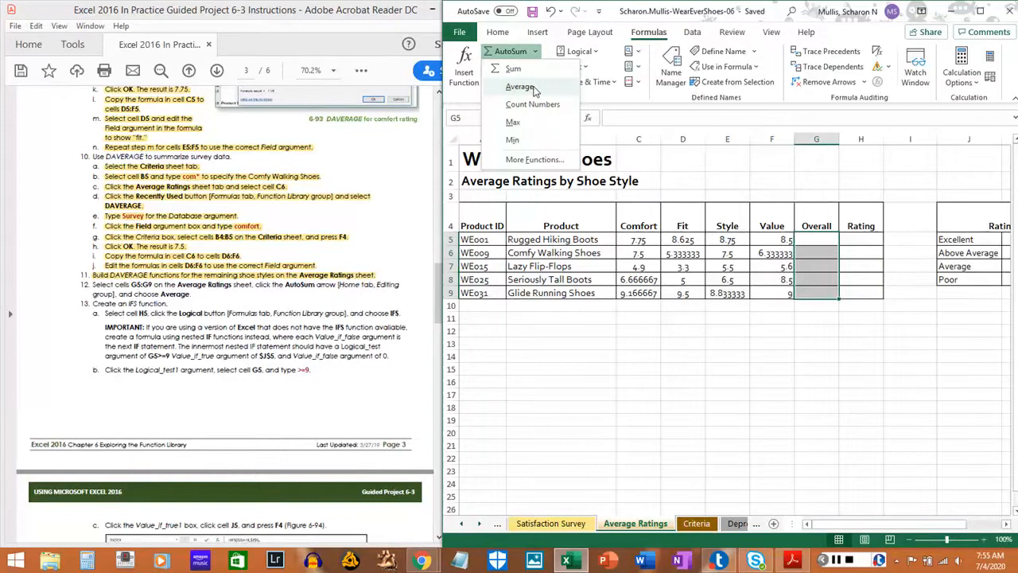
pyautogui.click(521, 87)
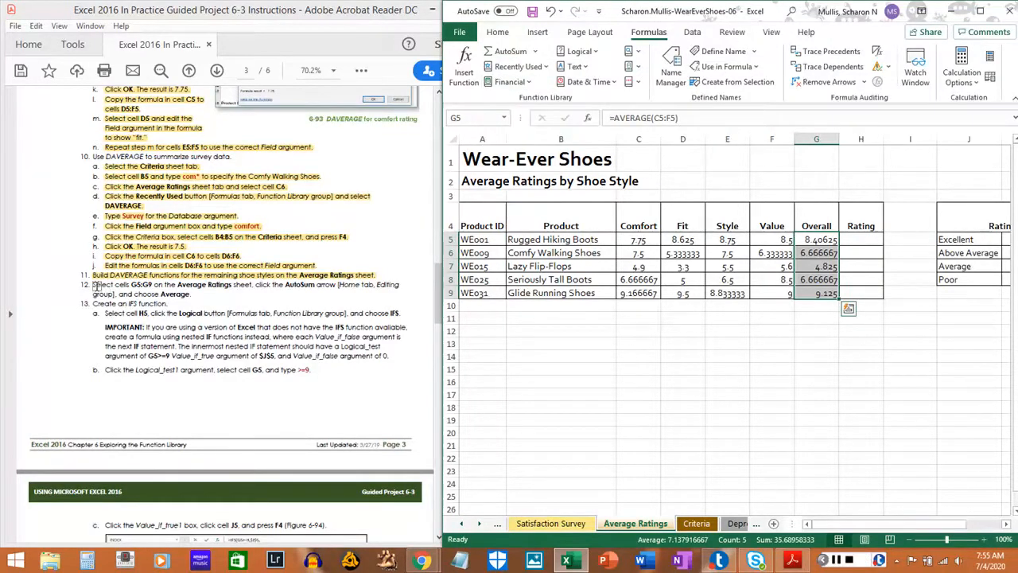
pyautogui.moveTo(91, 285); pyautogui.dragTo(196, 292)
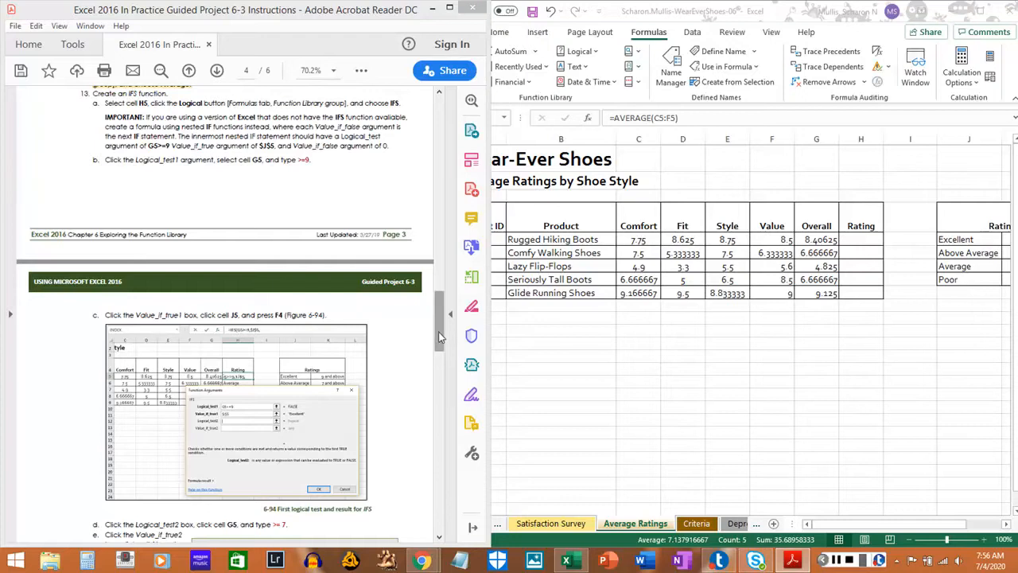
# Start an IFS function in Rating cell H5 and highlight step 13a with its IMPORTANT note in the PDF instructions.
pyautogui.moveTo(439, 332); pyautogui.dragTo(431, 510)
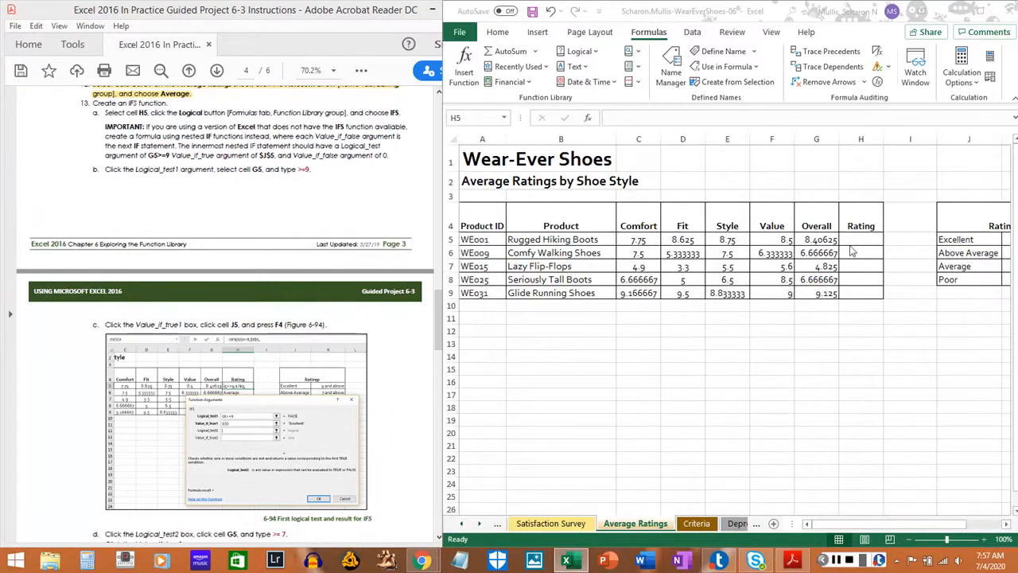
pyautogui.click(855, 239)
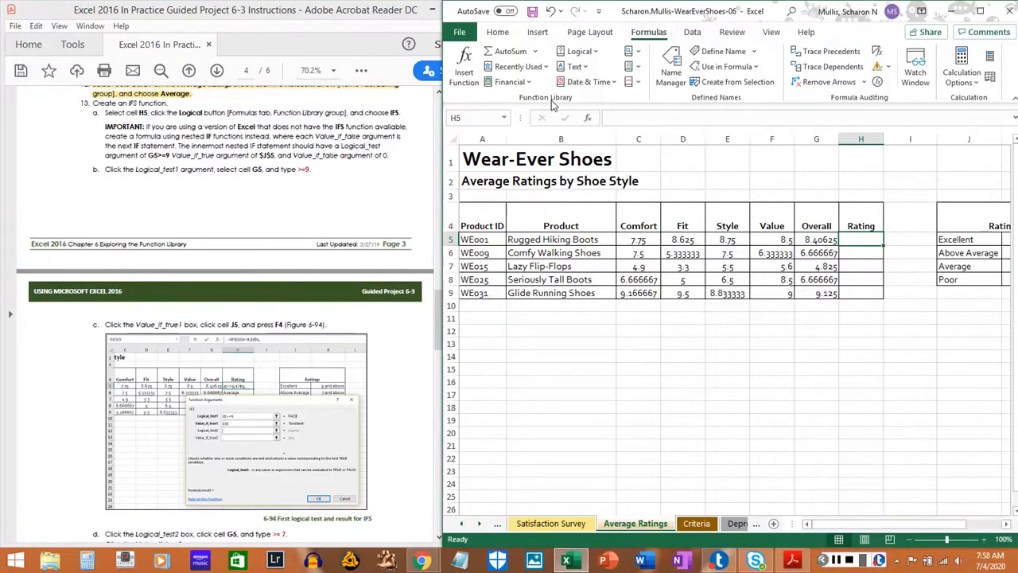
pyautogui.click(596, 53)
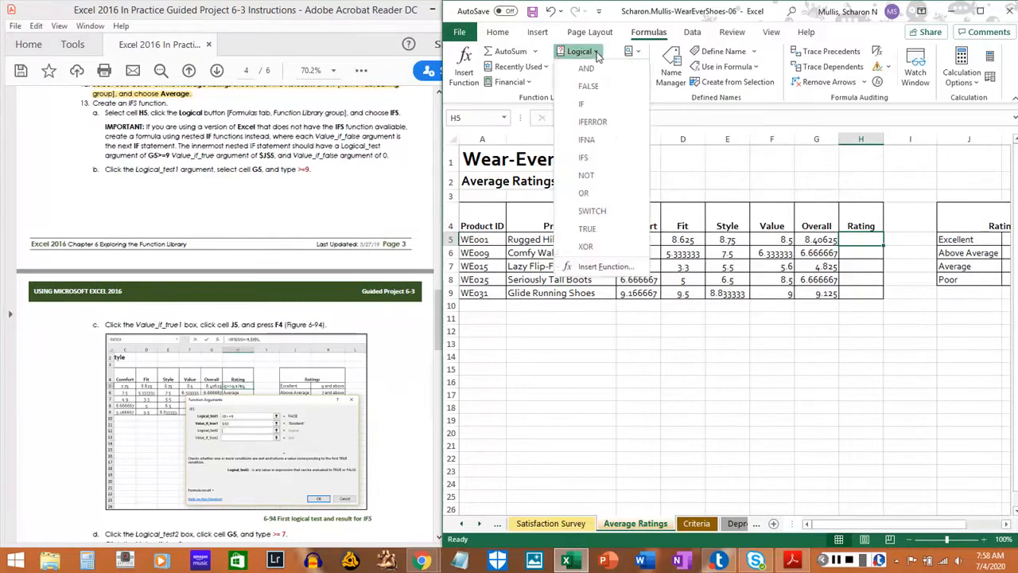
pyautogui.click(590, 160)
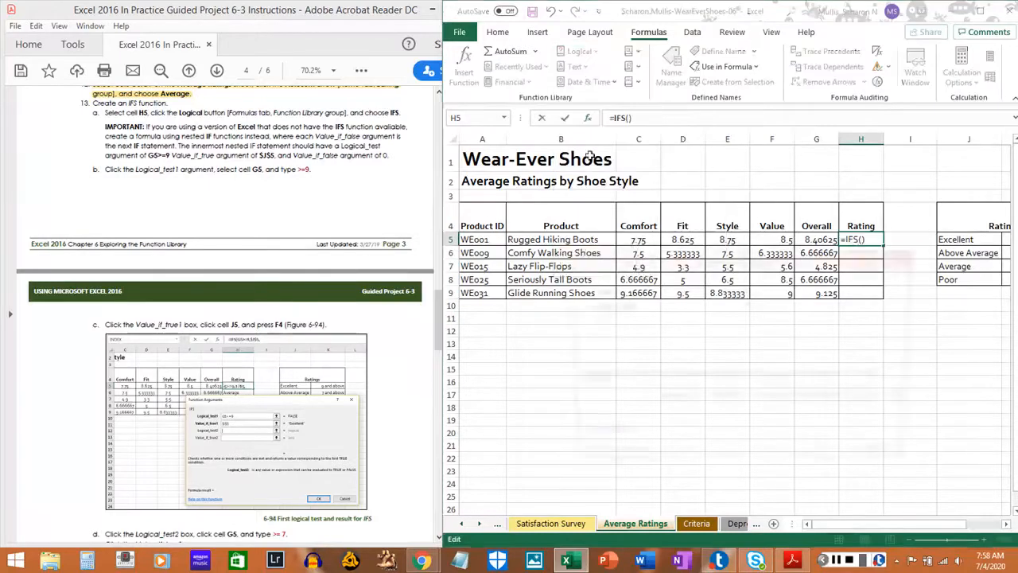
pyautogui.moveTo(109, 112); pyautogui.dragTo(379, 156)
pyautogui.moveTo(388, 159); pyautogui.dragTo(388, 159)
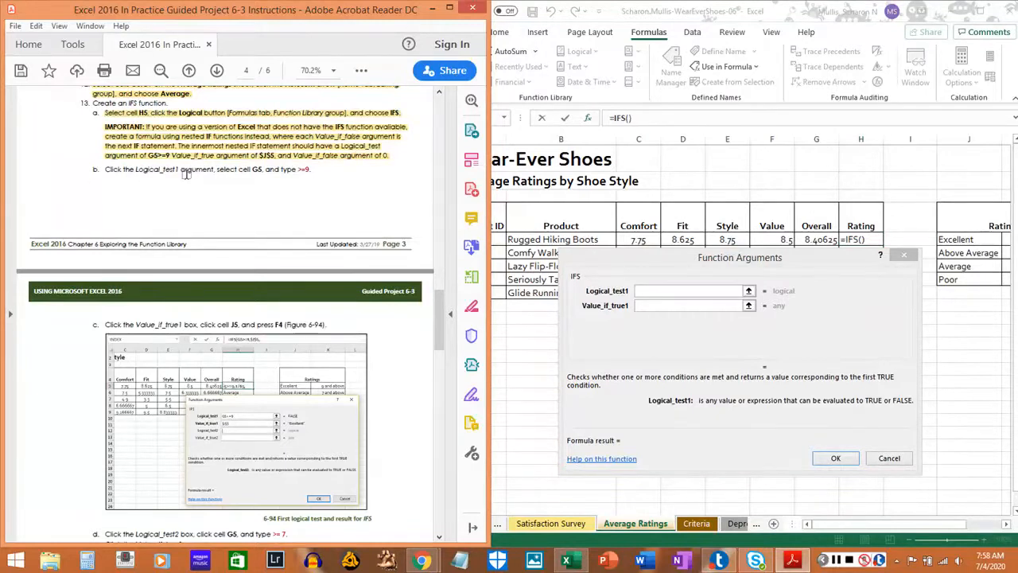
# Set the Logical_test1 argument of the IFS function to G5>=9 and highlight step 13b in the PDF instructions.
pyautogui.click(677, 292)
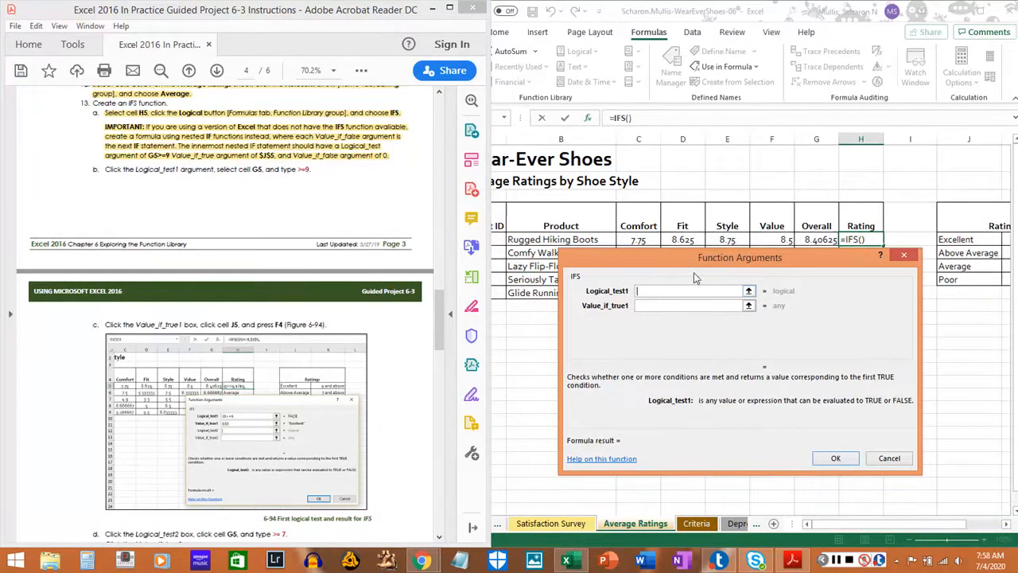
pyautogui.moveTo(736, 263); pyautogui.dragTo(732, 350)
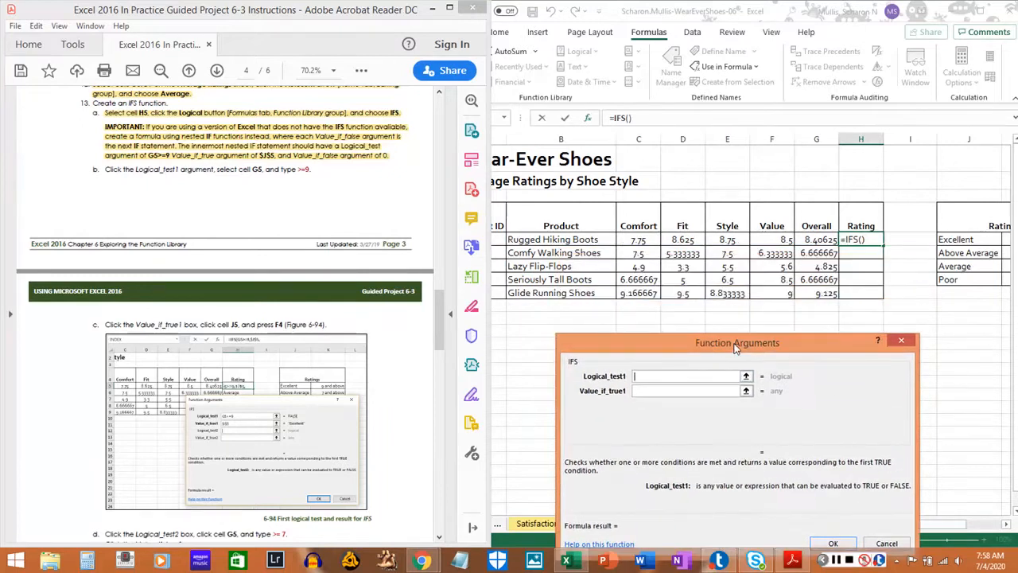
pyautogui.click(814, 239)
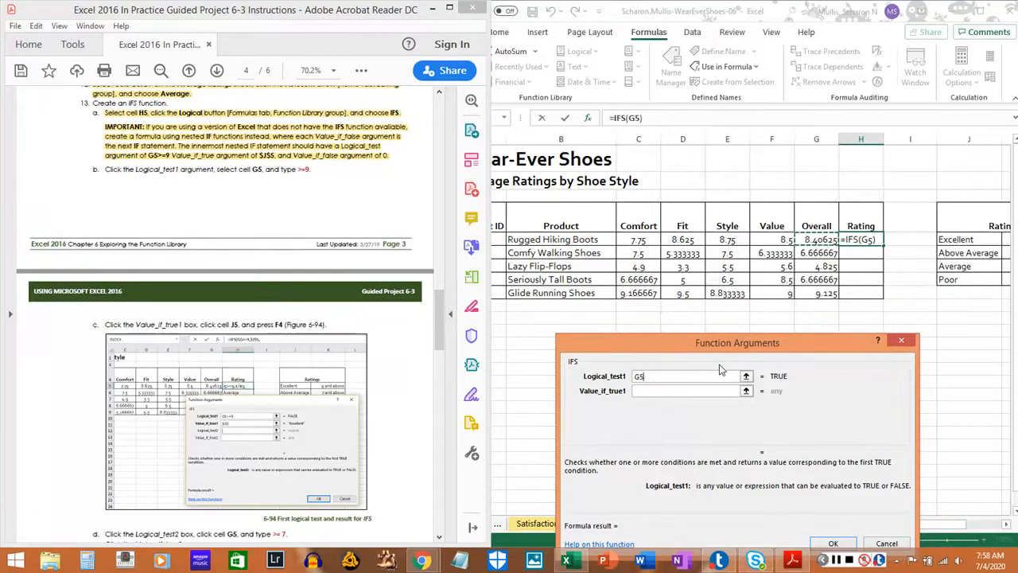
pyautogui.write('>')
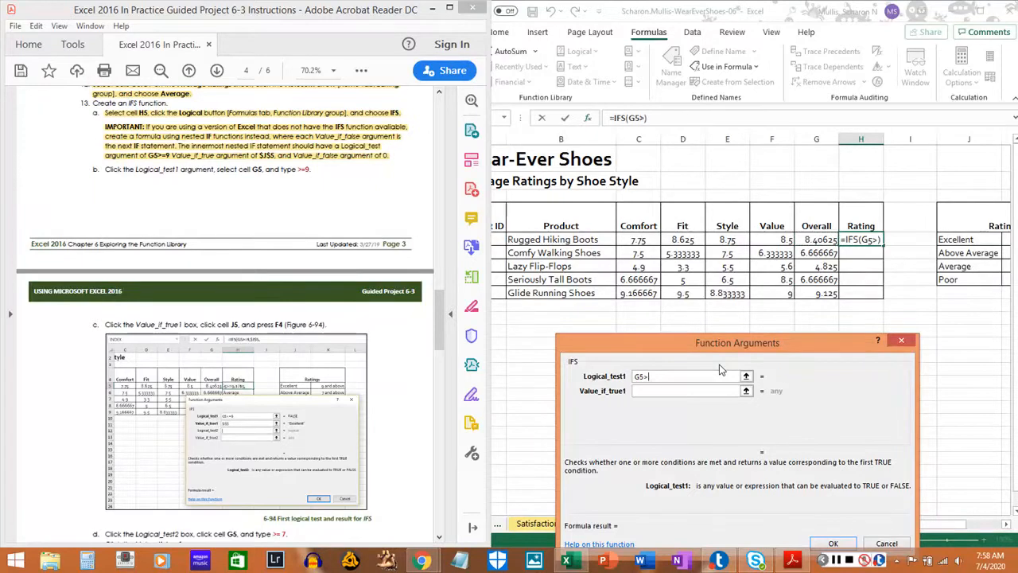
pyautogui.write('=9')
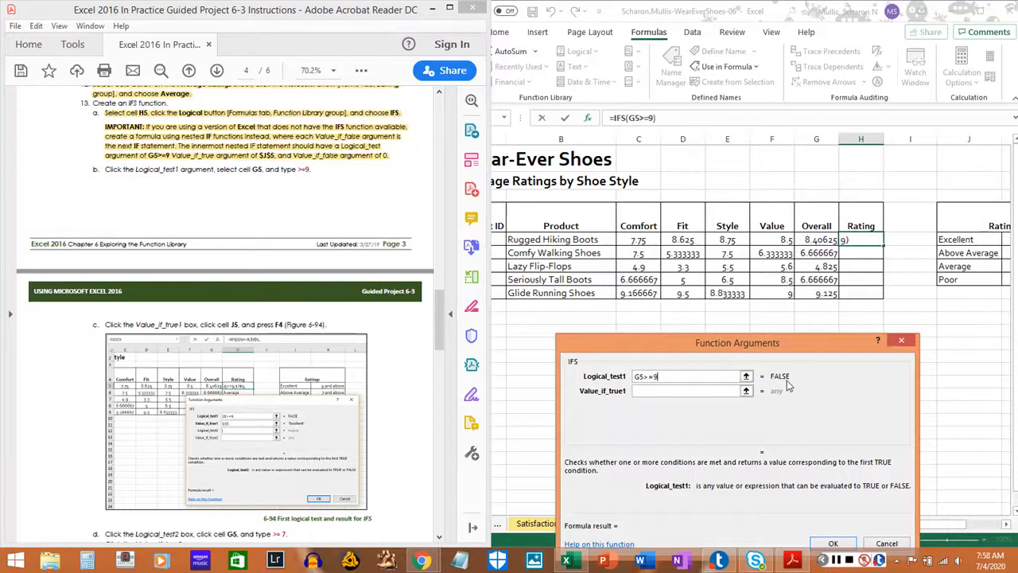
pyautogui.click(652, 390)
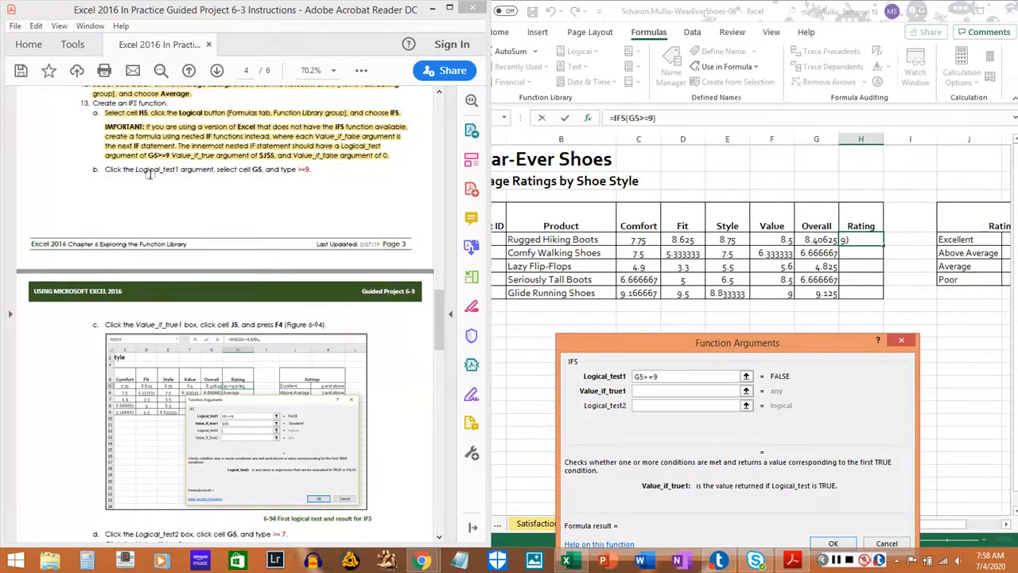
pyautogui.moveTo(102, 170); pyautogui.dragTo(311, 170)
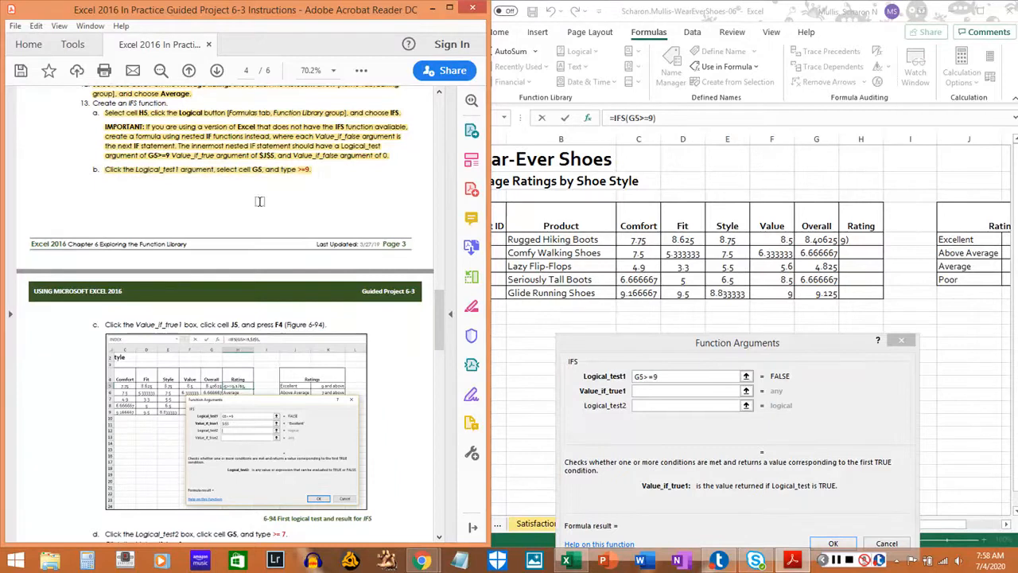
# Set the Value_if_true1 argument to the absolute reference $J$5 and highlight step 13c in the PDF instructions.
pyautogui.scroll(-3, 236, 238)
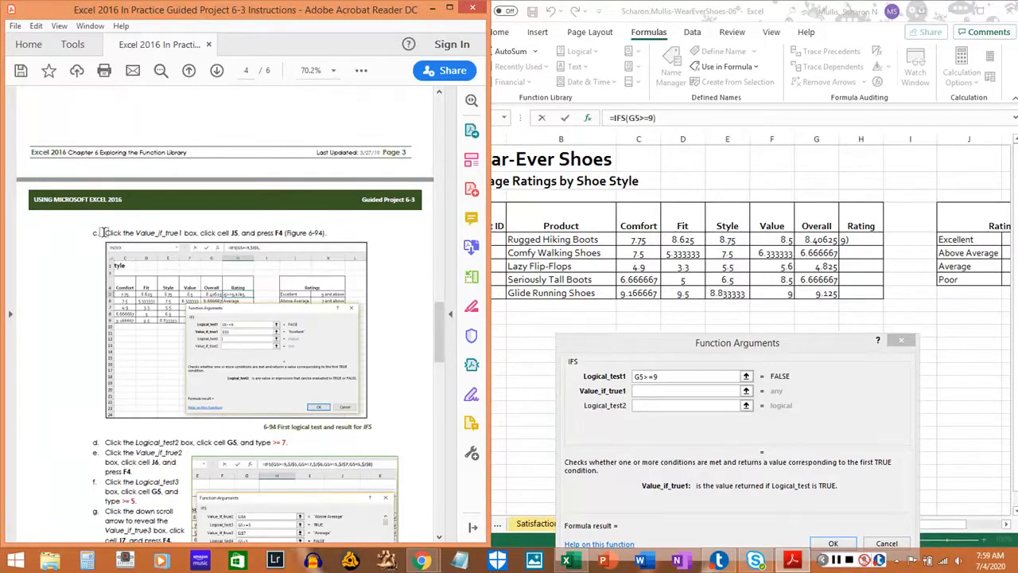
pyautogui.scroll(3, 103, 232)
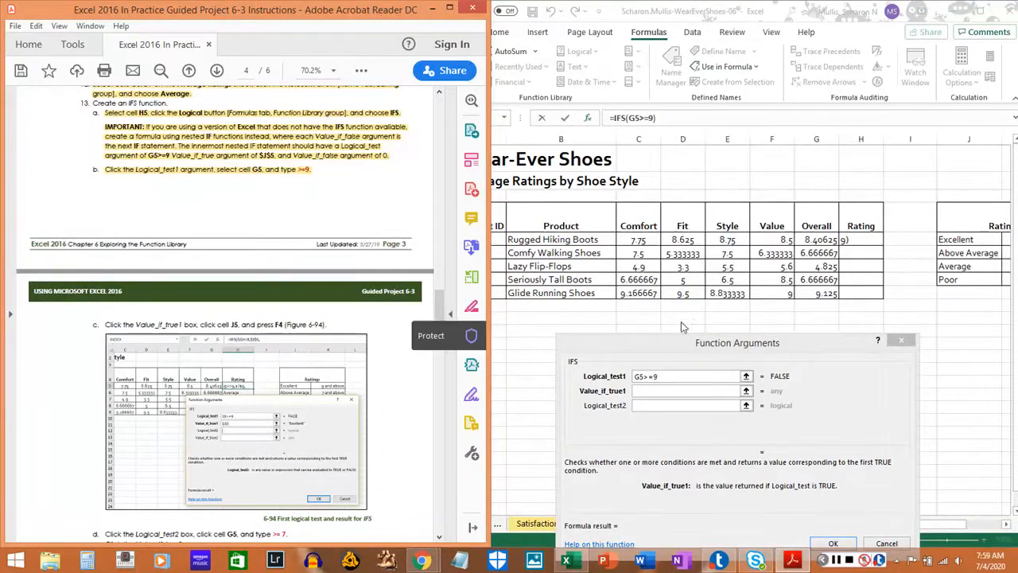
pyautogui.click(1006, 524)
pyautogui.click(1006, 524)
pyautogui.click(1006, 524)
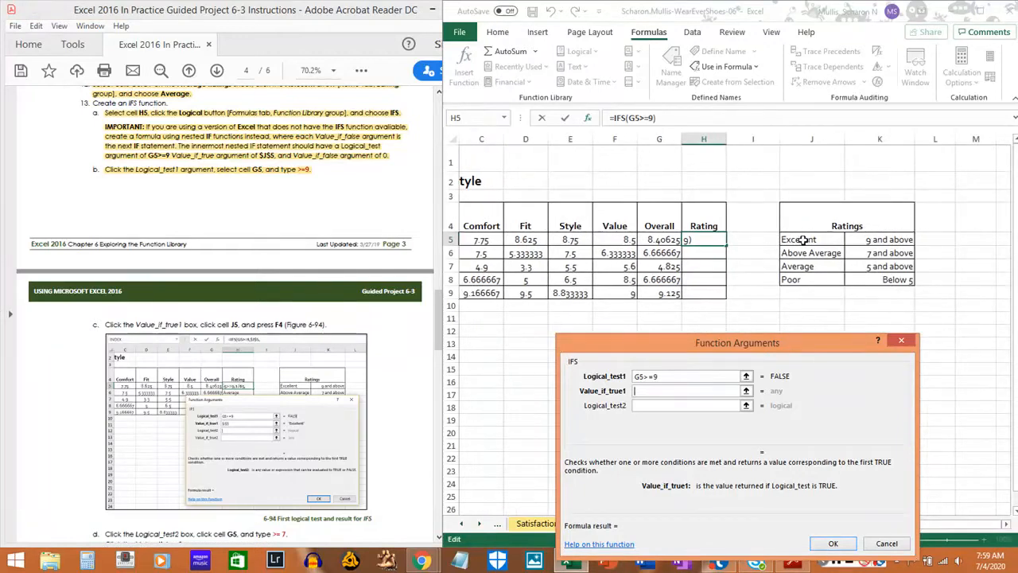
pyautogui.click(803, 239)
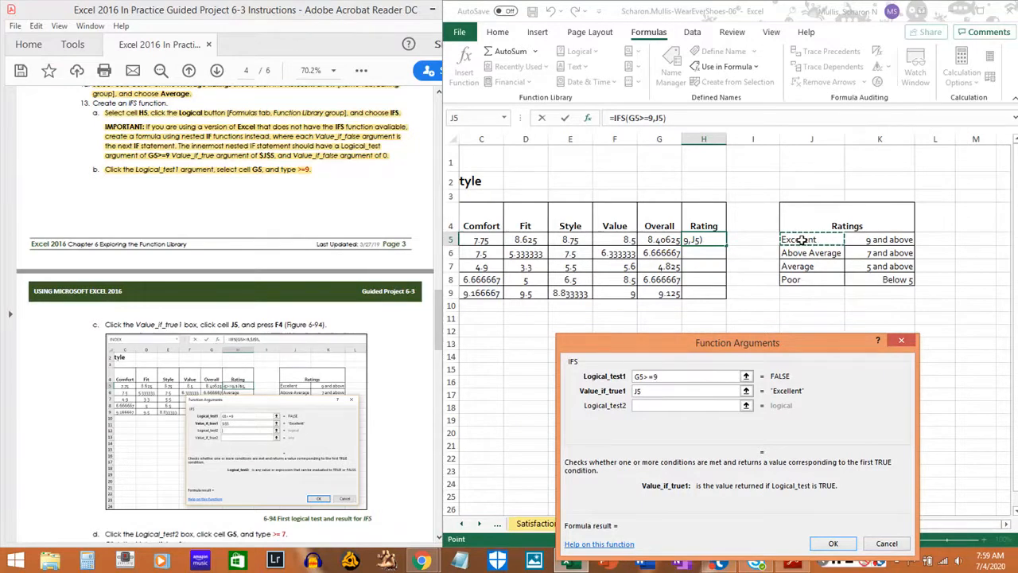
pyautogui.press('F4')
pyautogui.moveTo(102, 324); pyautogui.dragTo(279, 326)
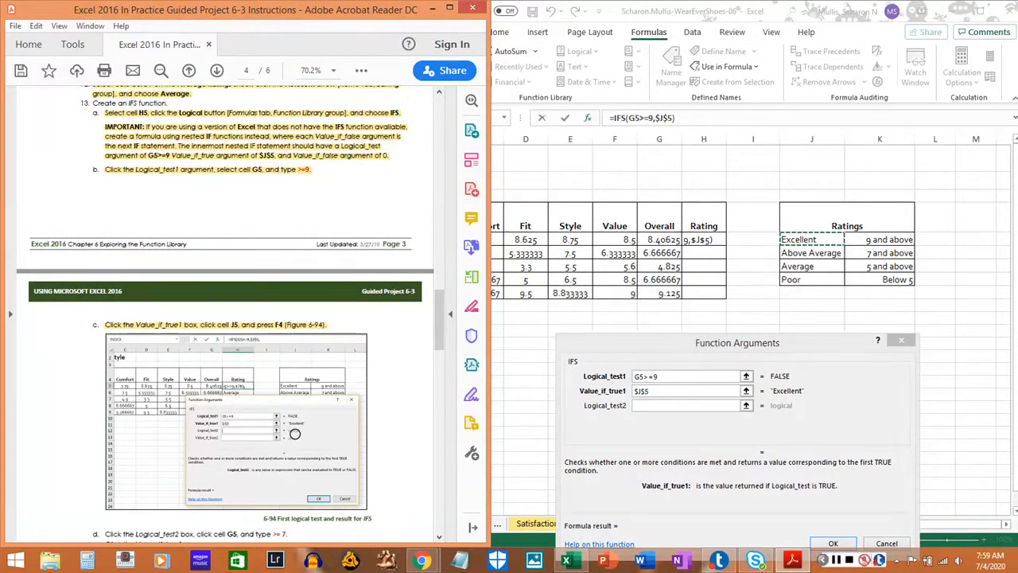
pyautogui.scroll(-5, 294, 433)
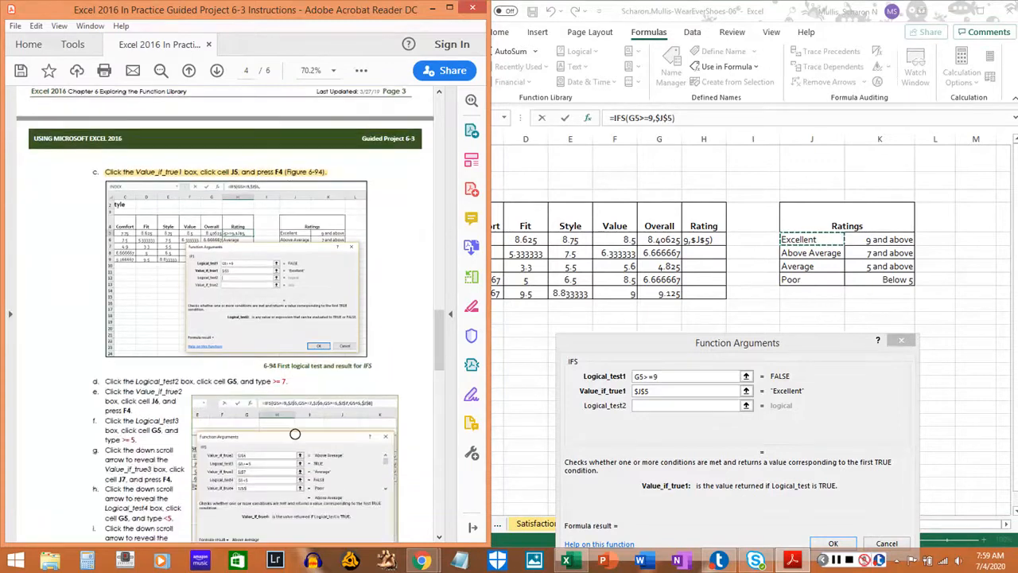
# Set the Logical_test2 argument of the IFS function to G5>=7 and highlight step 13d in the PDF instructions.
pyautogui.scroll(-3, 294, 434)
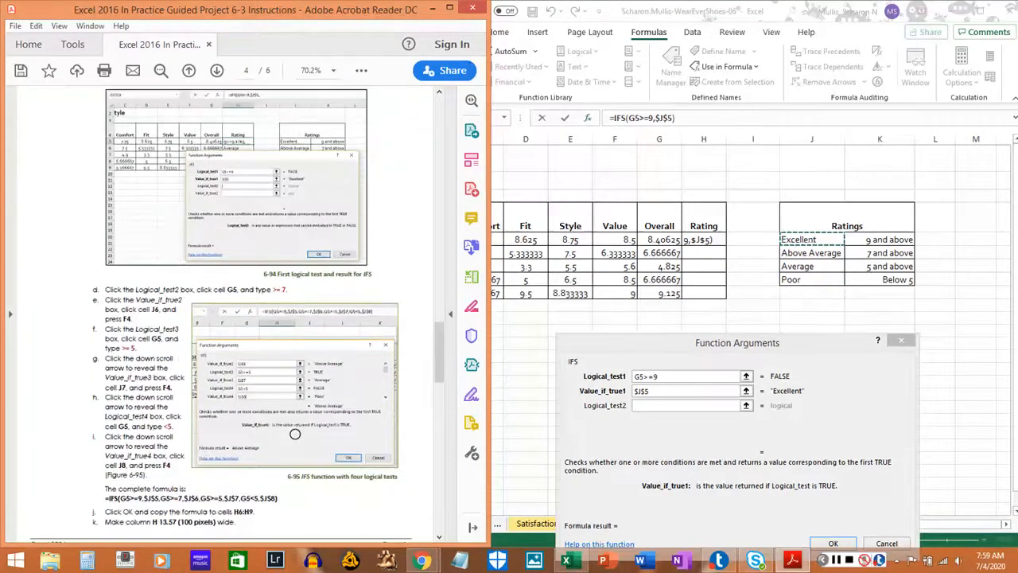
pyautogui.scroll(1, 294, 434)
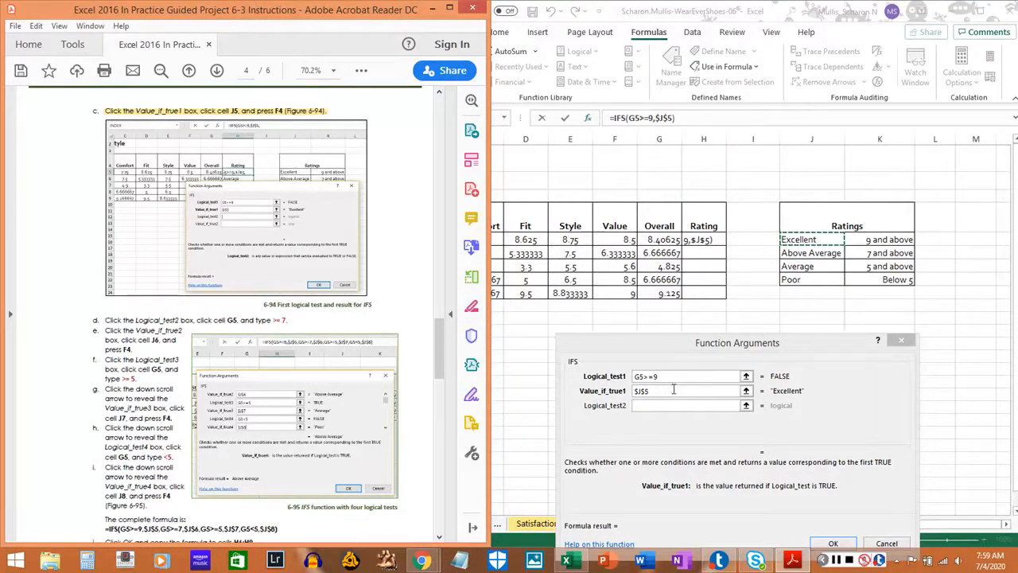
pyautogui.click(654, 405)
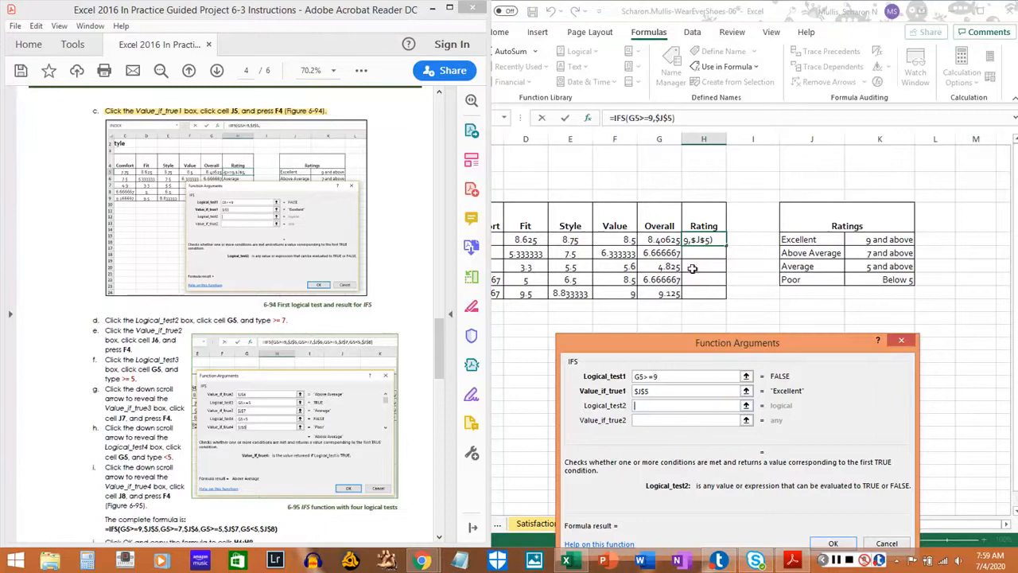
pyautogui.click(661, 240)
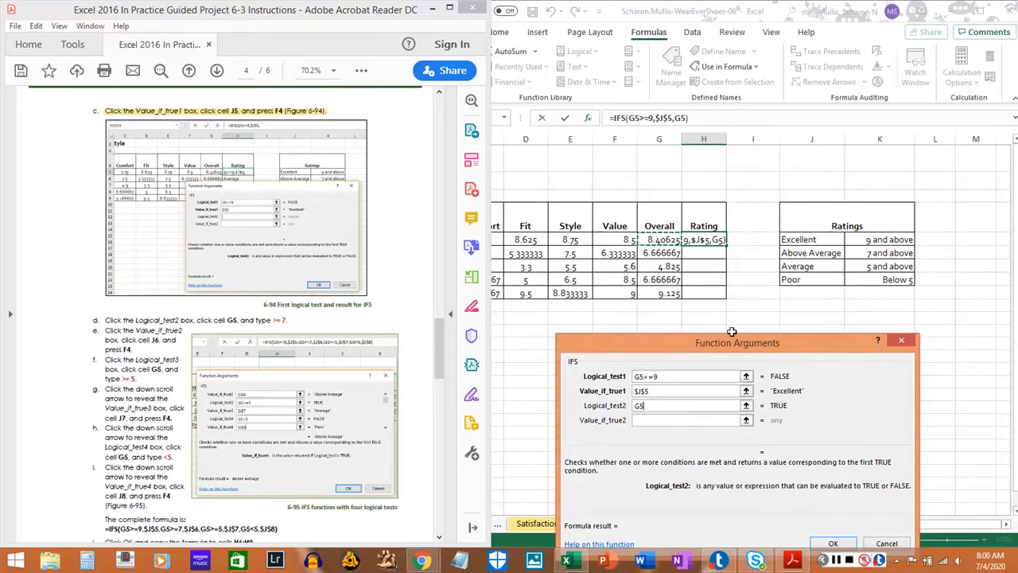
pyautogui.write('>')
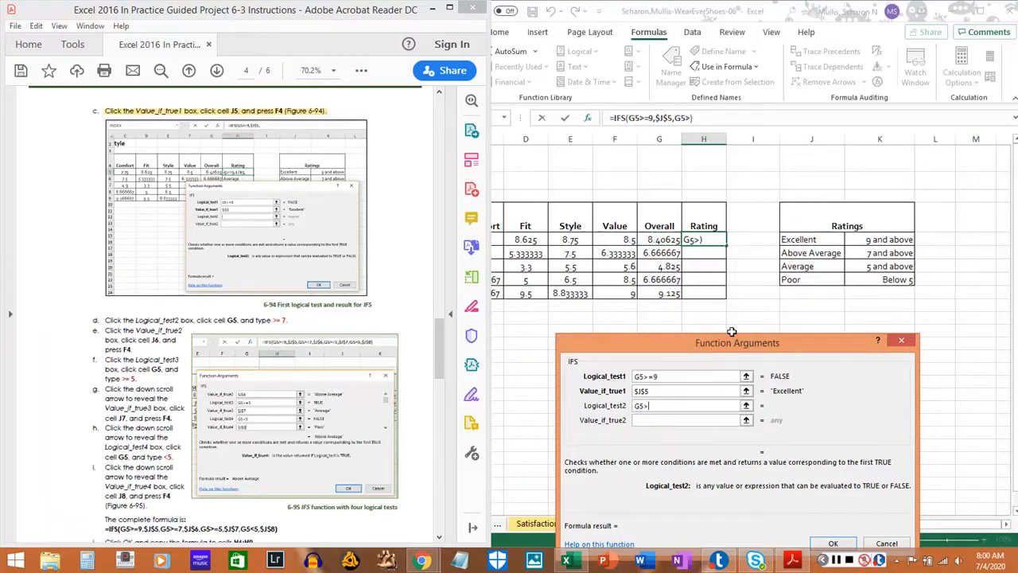
pyautogui.write('=7')
pyautogui.moveTo(104, 321); pyautogui.dragTo(284, 320)
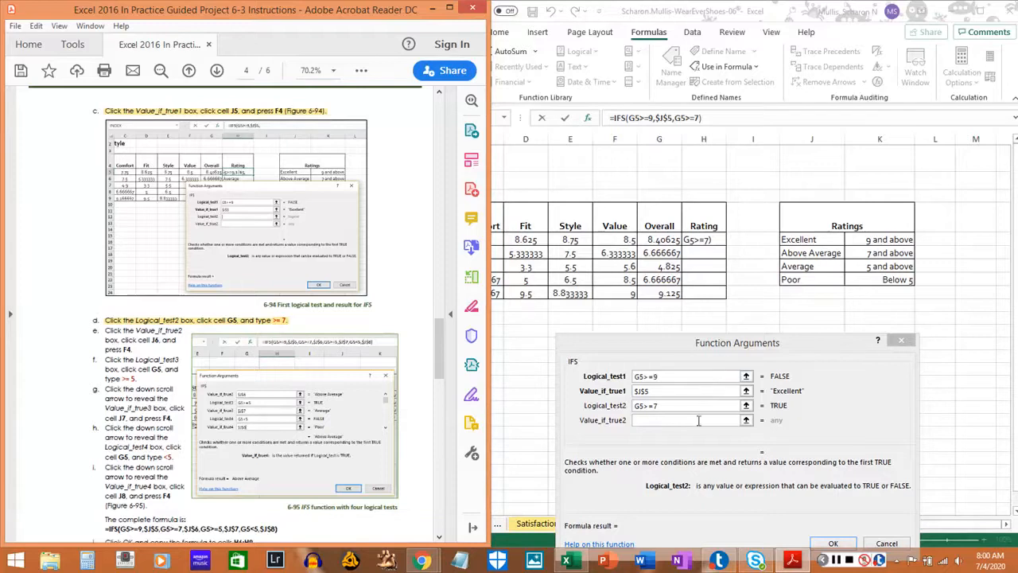
# Set the Value_if_true2 argument to the absolute reference $J$6 and highlight step 13e in the PDF instructions.
pyautogui.click(671, 419)
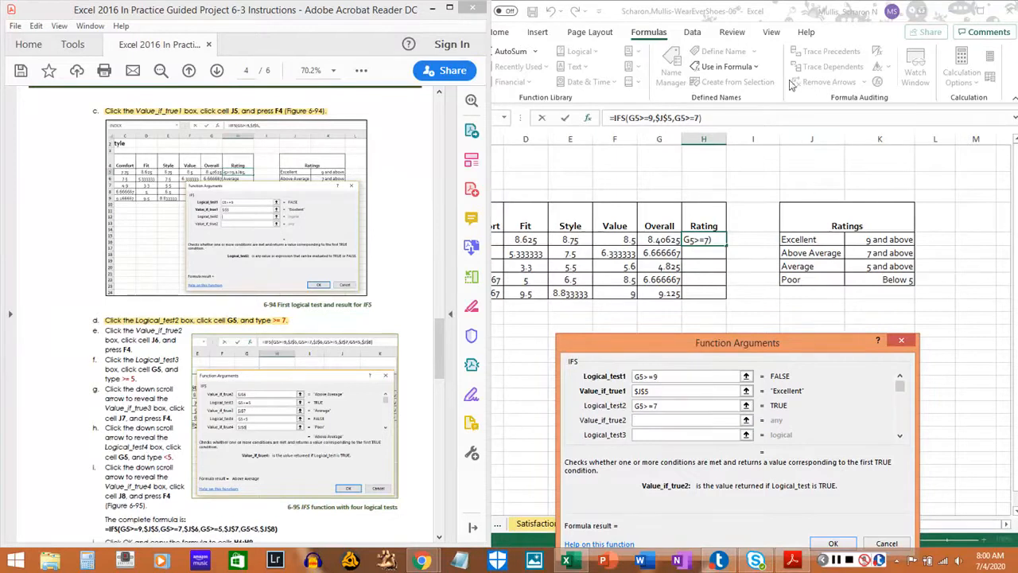
pyautogui.click(833, 110)
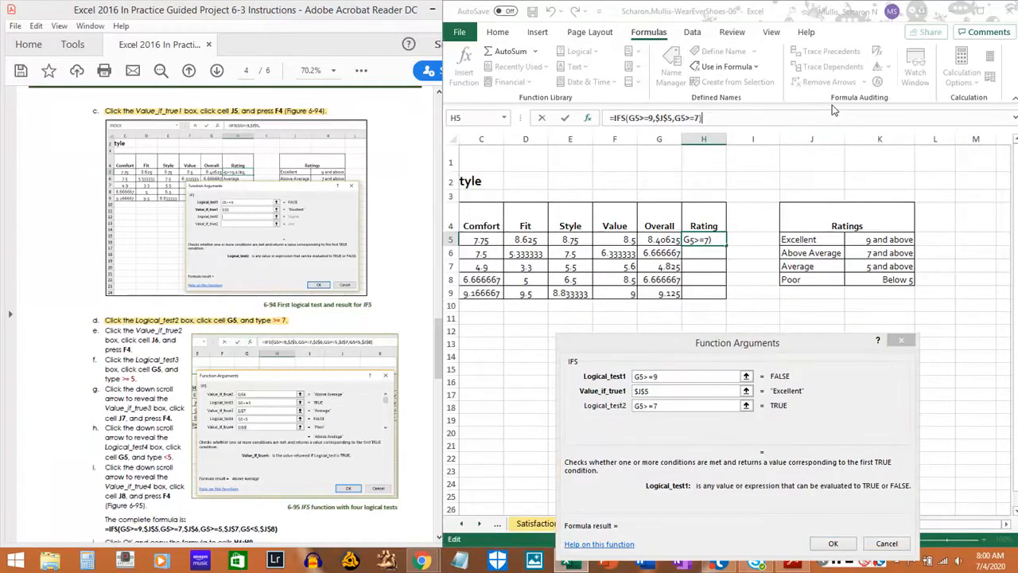
pyautogui.click(816, 255)
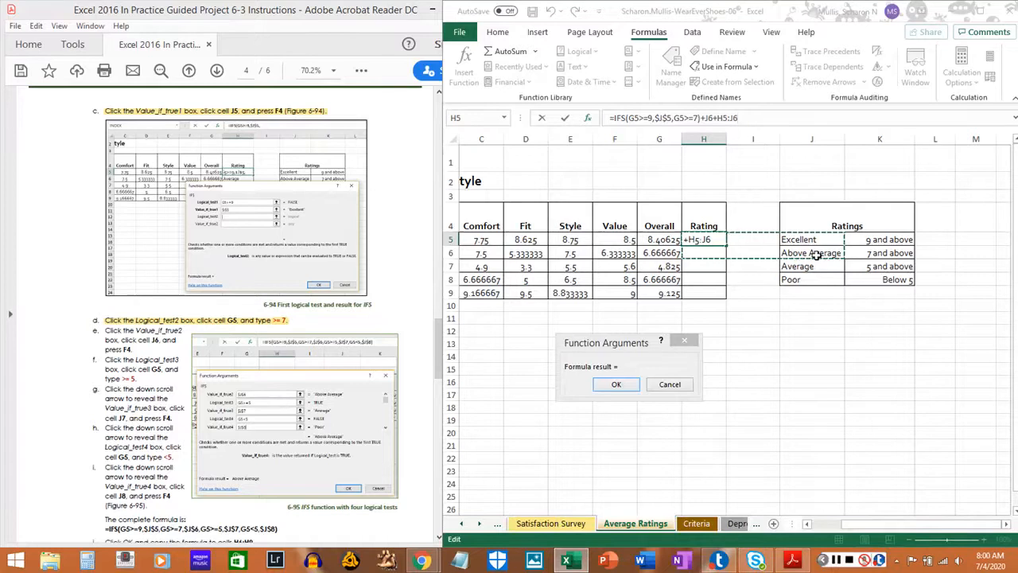
pyautogui.press('Escape')
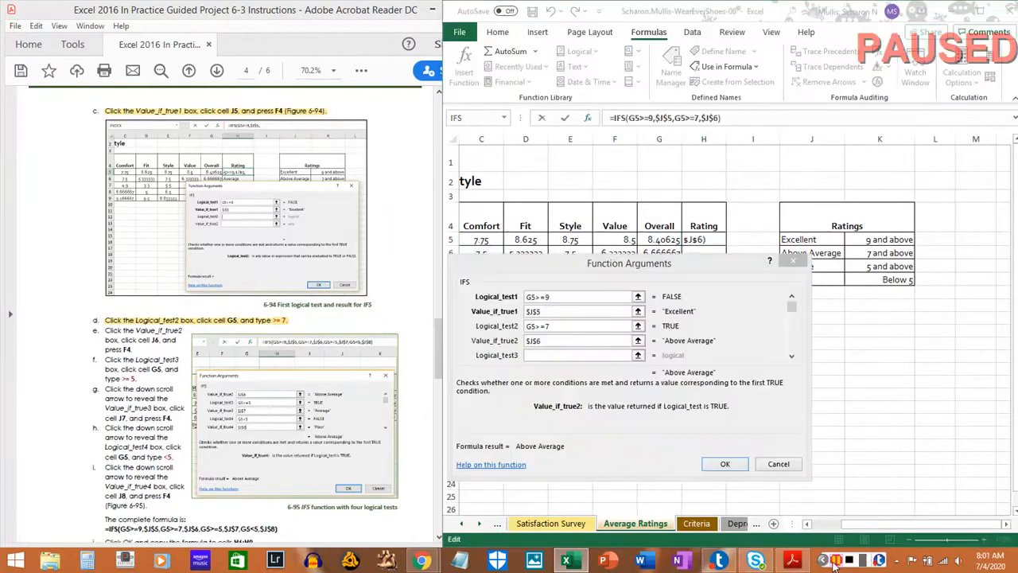
pyautogui.click(106, 334)
pyautogui.moveTo(106, 331); pyautogui.dragTo(132, 350)
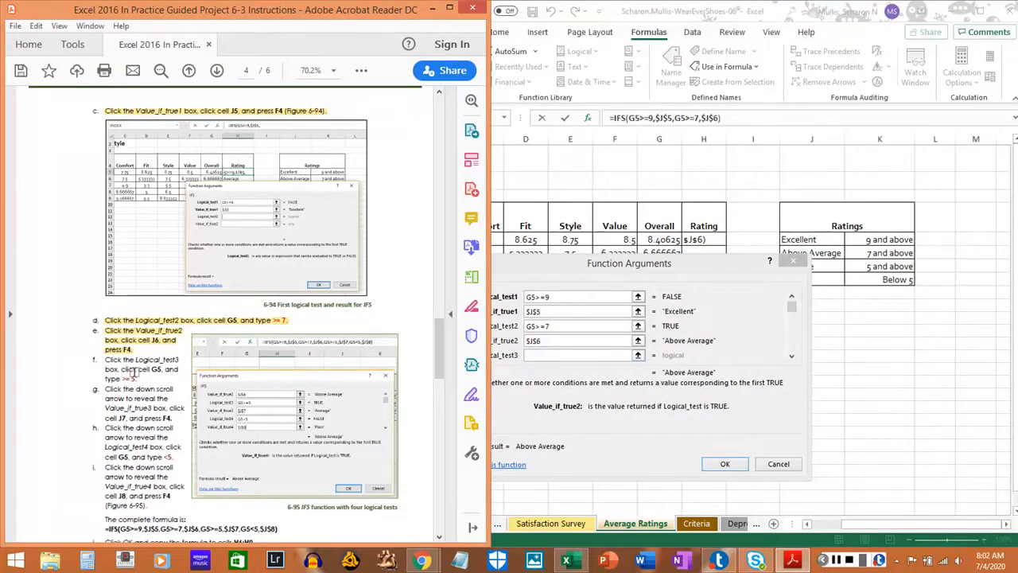
# Set the Logical_test3 argument to G5>=5 and highlight step 13f in the PDF instructions.
pyautogui.click(538, 356)
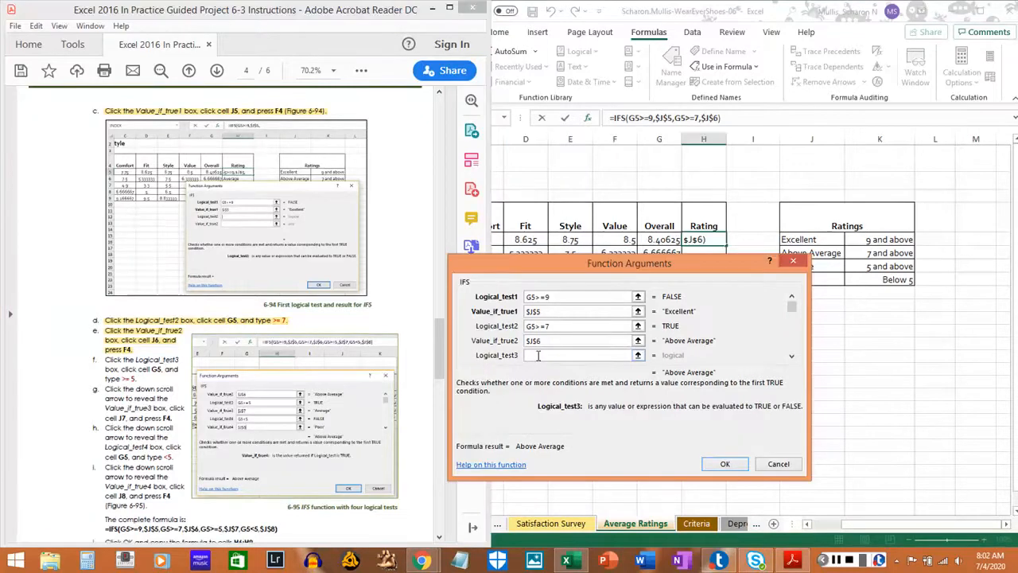
pyautogui.write('G5')
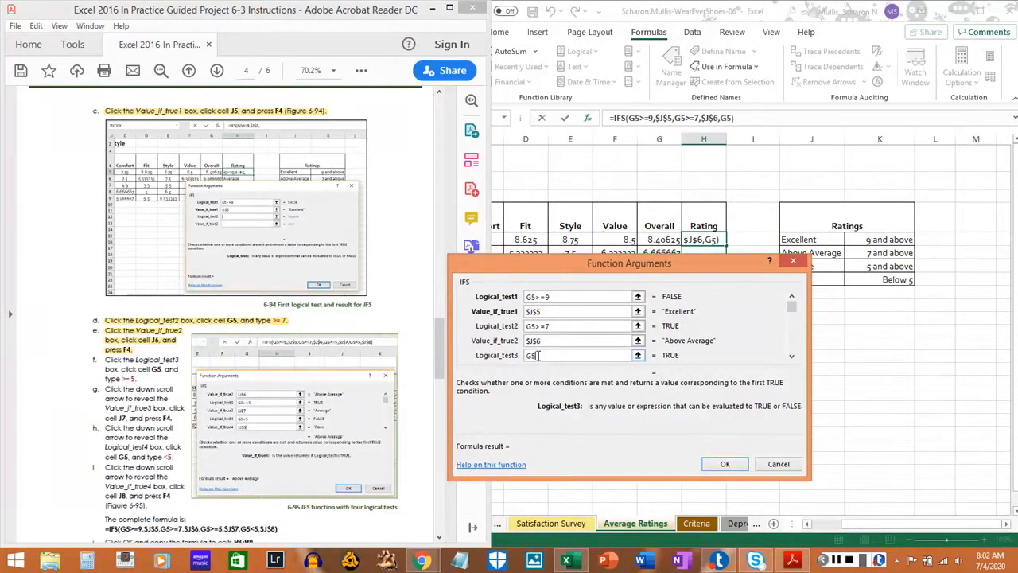
pyautogui.write('>=5')
pyautogui.press('Tab')
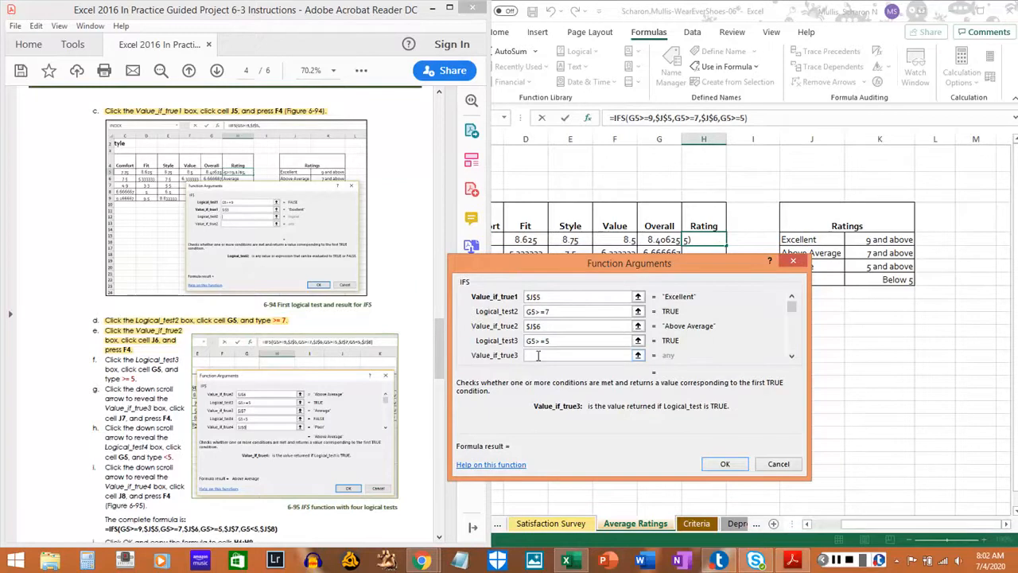
pyautogui.click(107, 359)
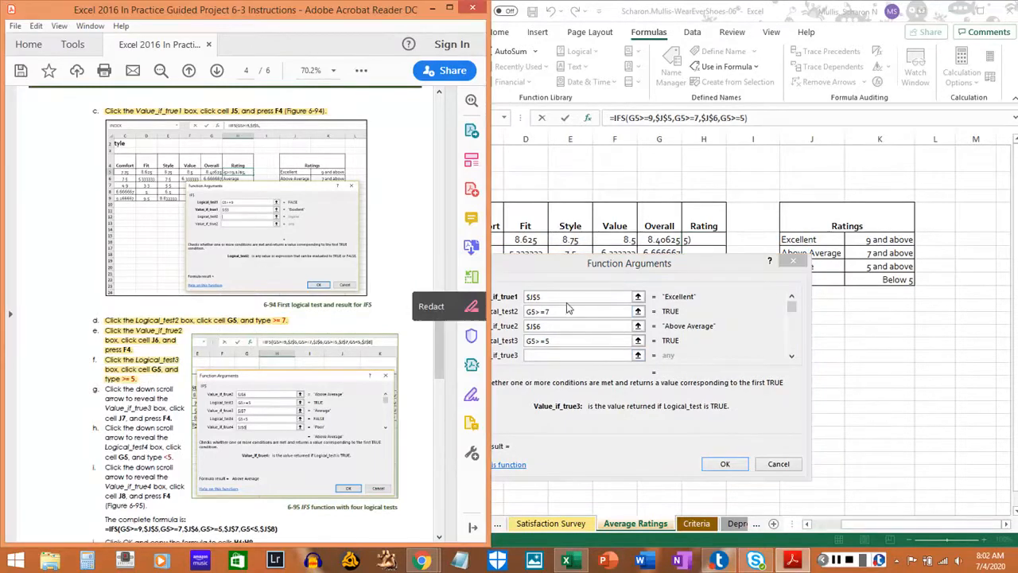
# Set the Value_if_true3 argument to the absolute reference $J$7 and highlight step 13g in the PDF instructions.
pyautogui.click(548, 352)
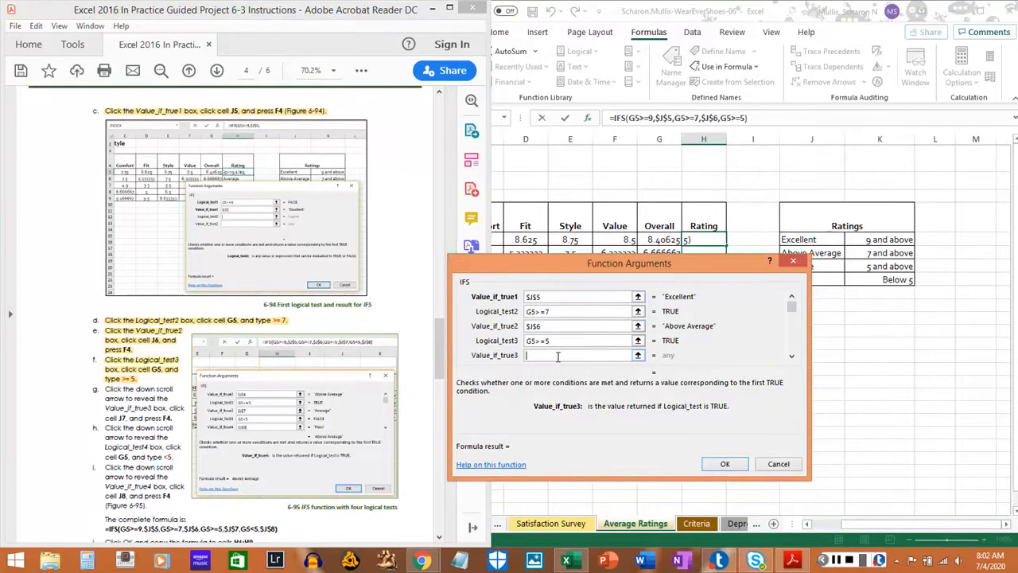
pyautogui.write('J')
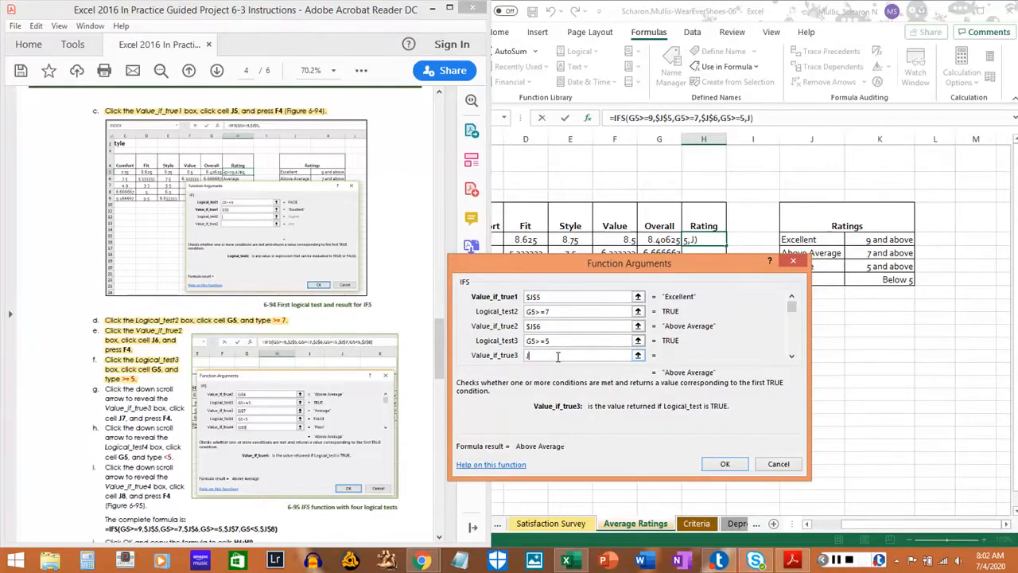
pyautogui.write('7')
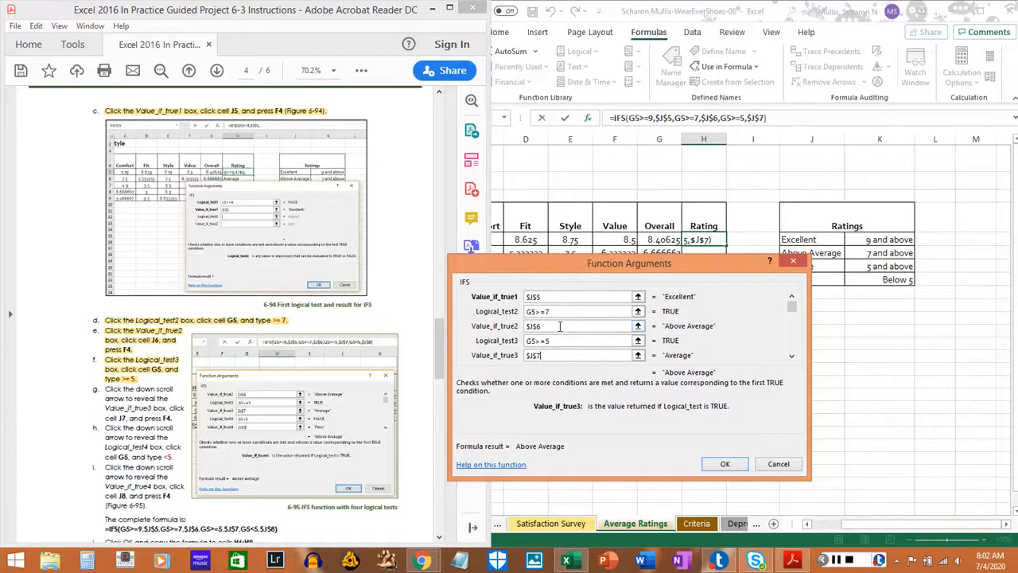
pyautogui.click(791, 356)
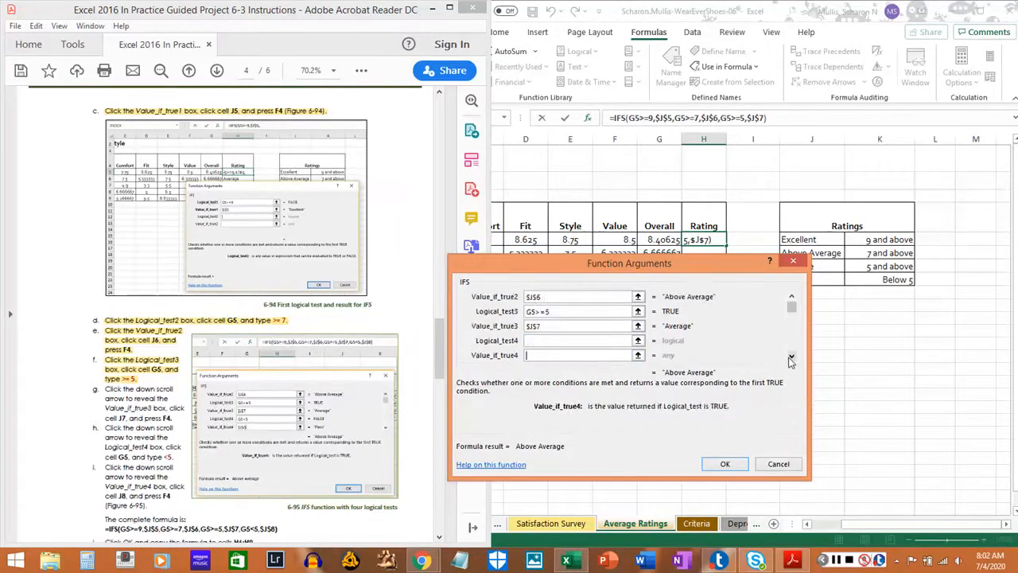
pyautogui.click(791, 357)
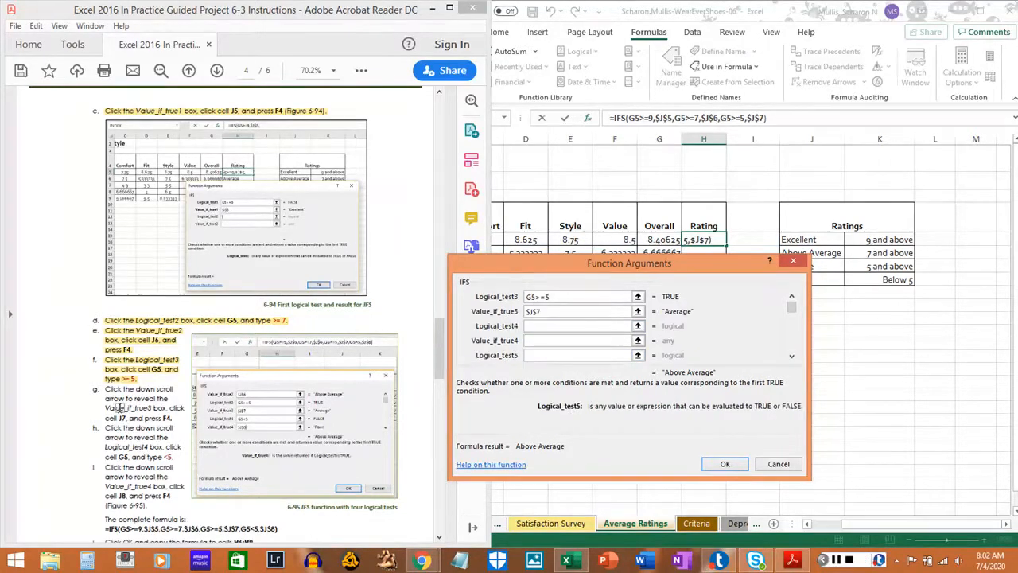
pyautogui.moveTo(103, 388); pyautogui.dragTo(175, 419)
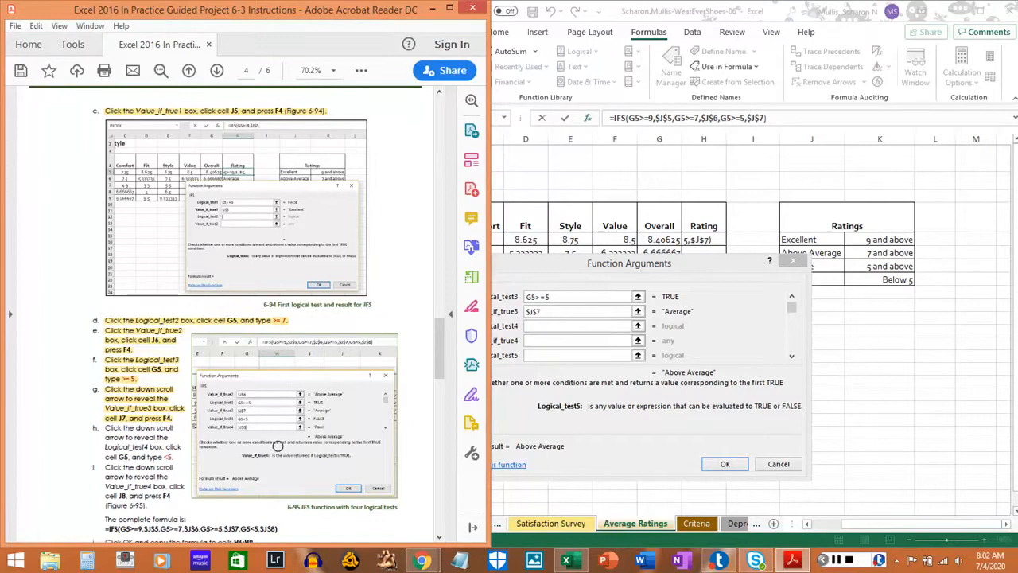
# Set the Logical_test4 argument to G5<5 and highlight step 13h in the PDF instructions.
pyautogui.click(546, 326)
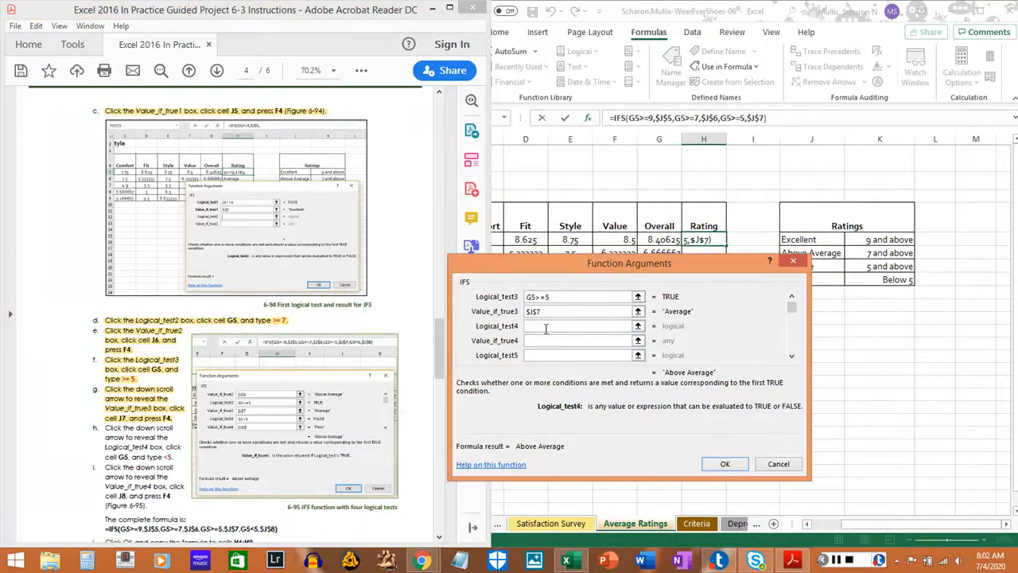
pyautogui.write('G5')
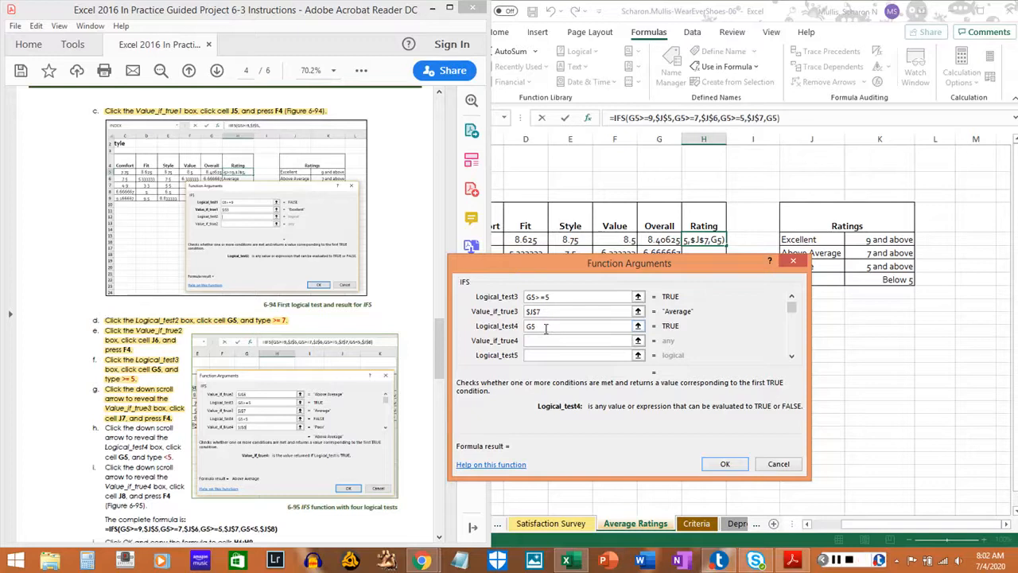
pyautogui.write(',5')
pyautogui.press('BackSpace')
pyautogui.press('BackSpace')
pyautogui.write('<5')
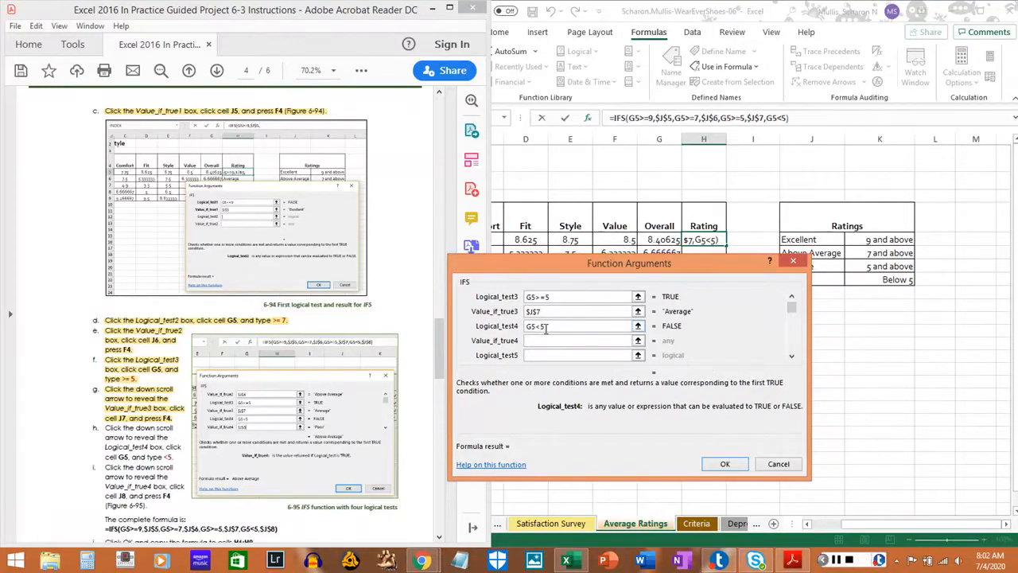
pyautogui.click(547, 337)
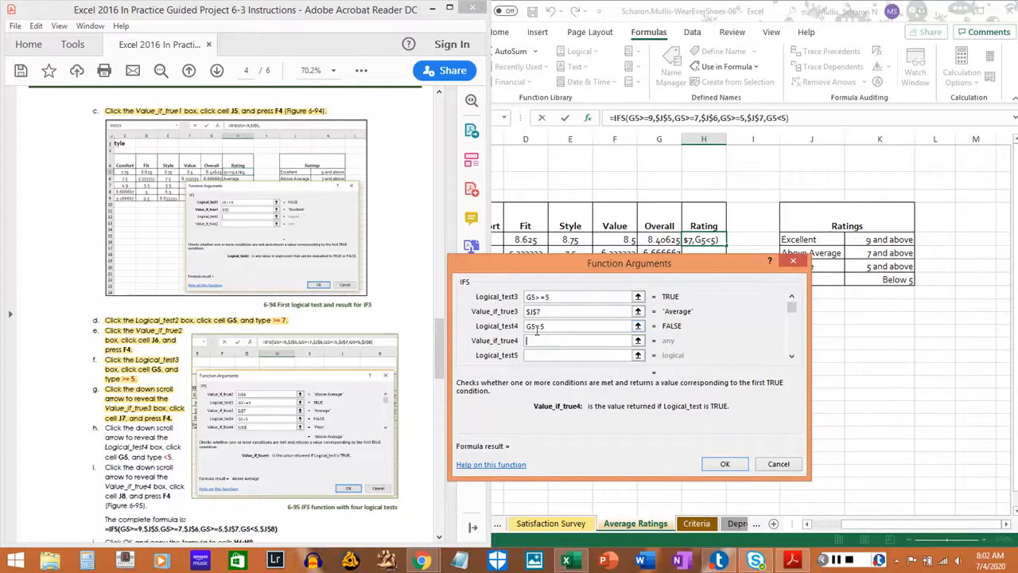
pyautogui.rightClick(544, 330)
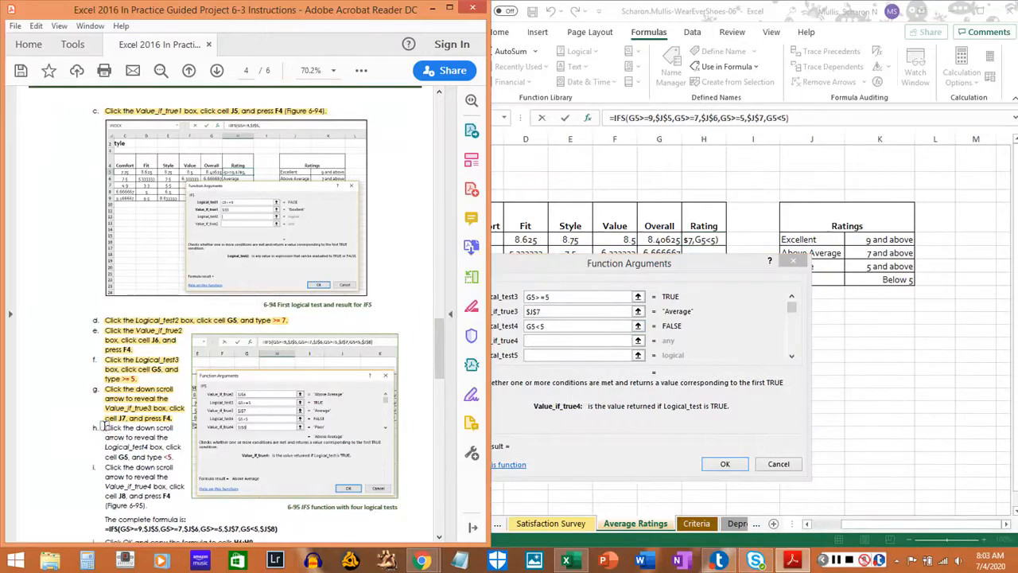
pyautogui.moveTo(106, 428); pyautogui.dragTo(167, 458)
# Set the Value_if_true4 argument to the absolute reference $J$8 and highlight step 13i in the PDF instructions.
pyautogui.scroll(-2, 167, 458)
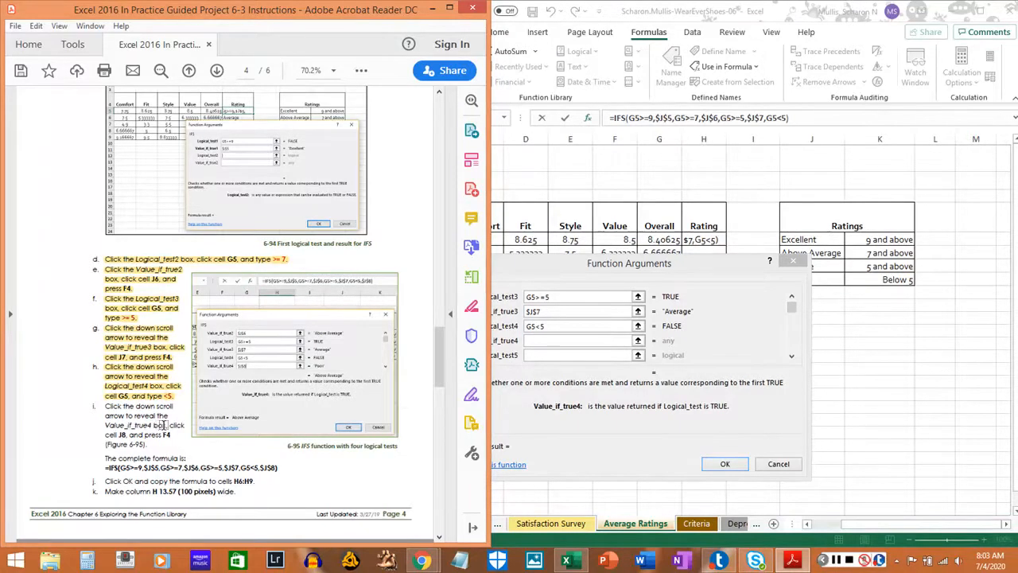
pyautogui.click(538, 342)
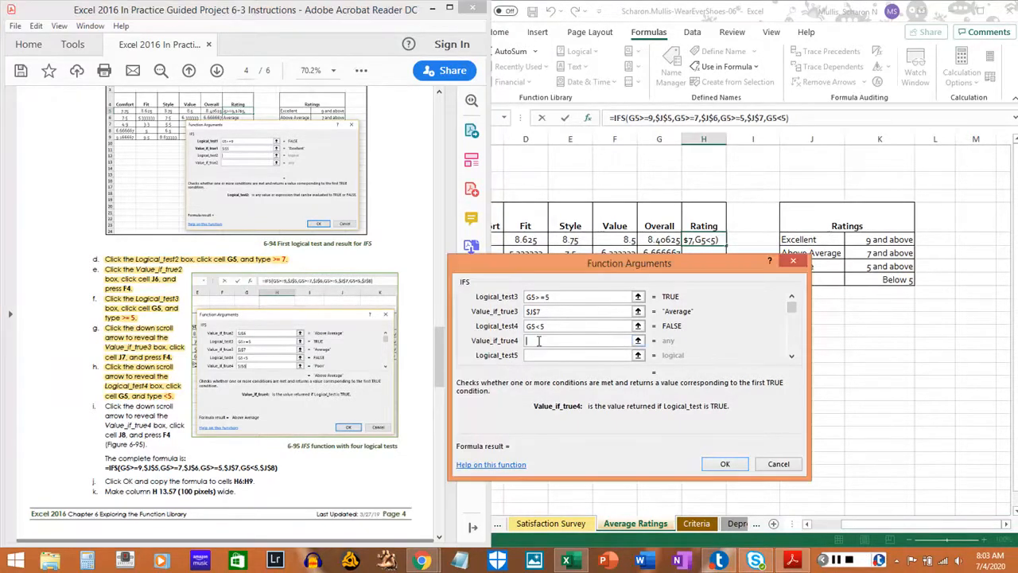
pyautogui.write('J8')
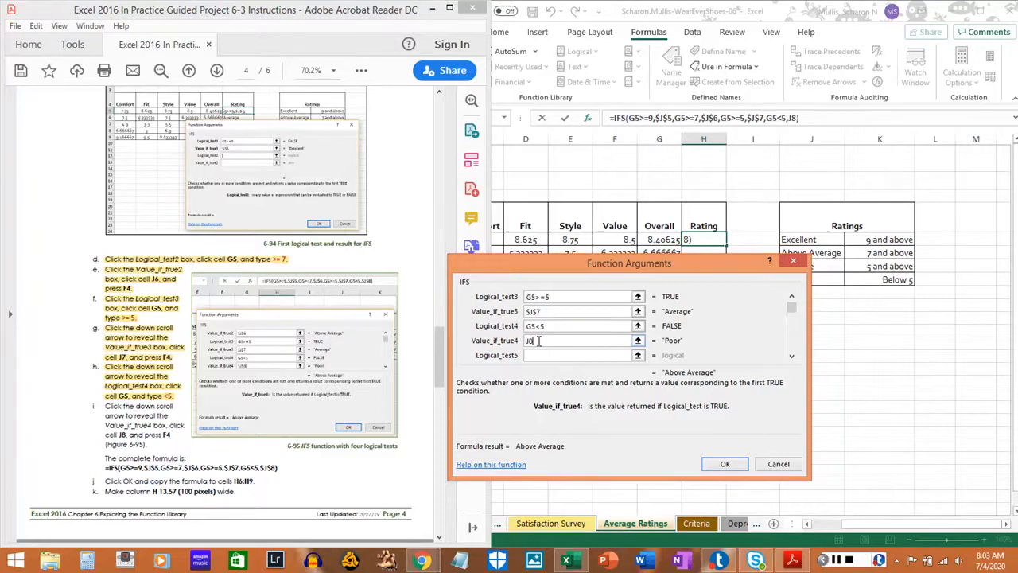
pyautogui.press('F4')
pyautogui.moveTo(103, 407); pyautogui.dragTo(150, 445)
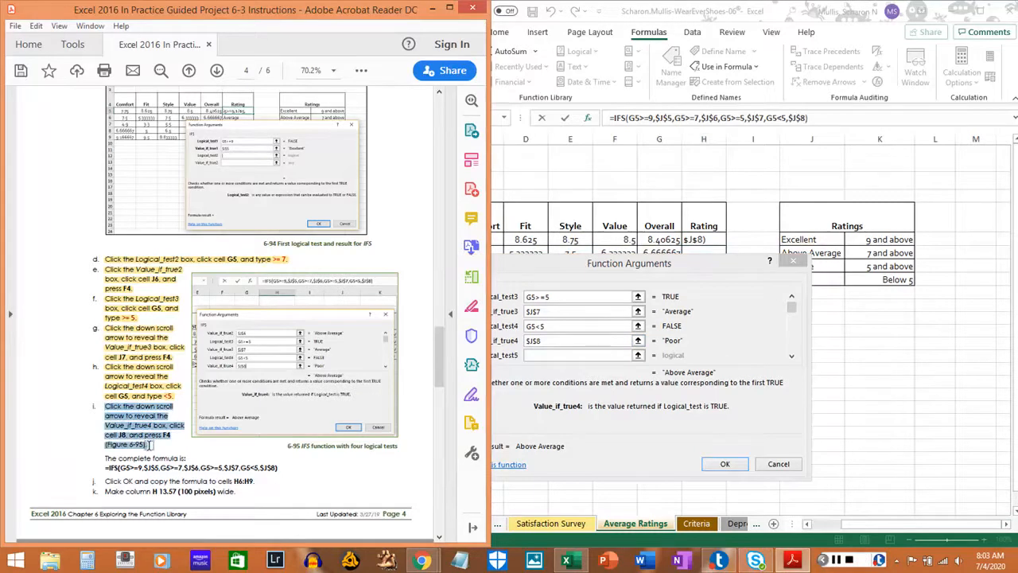
pyautogui.click(149, 446)
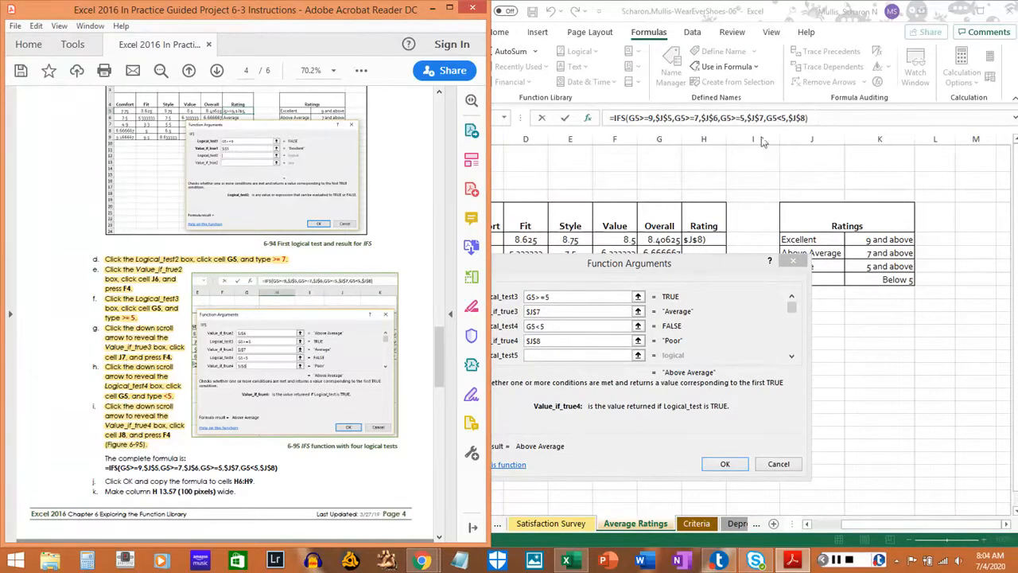
# Enter the completed IFS formula in cell H5, autofit the width of column H, and reselect H5.
pyautogui.click(613, 393)
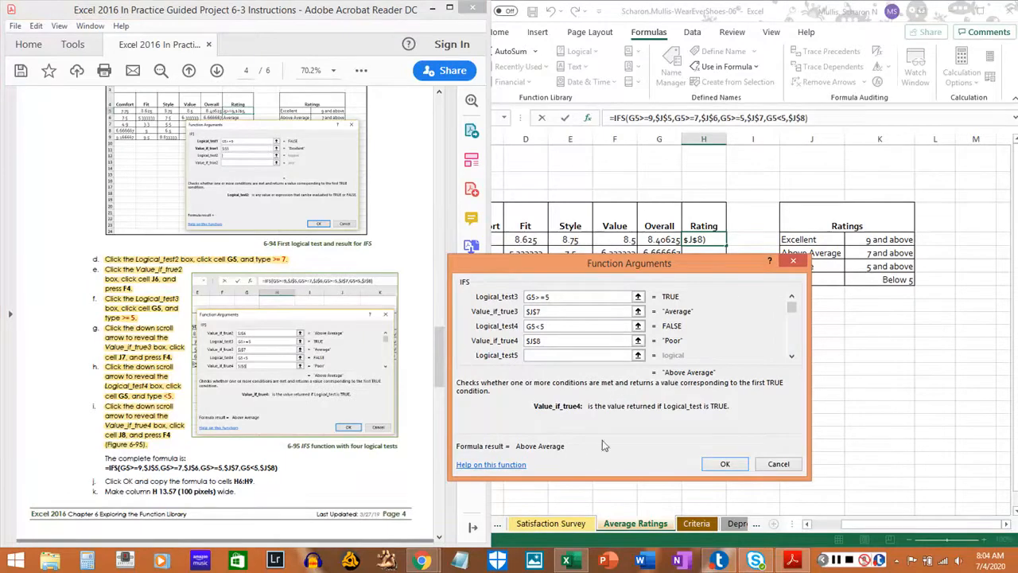
pyautogui.click(724, 465)
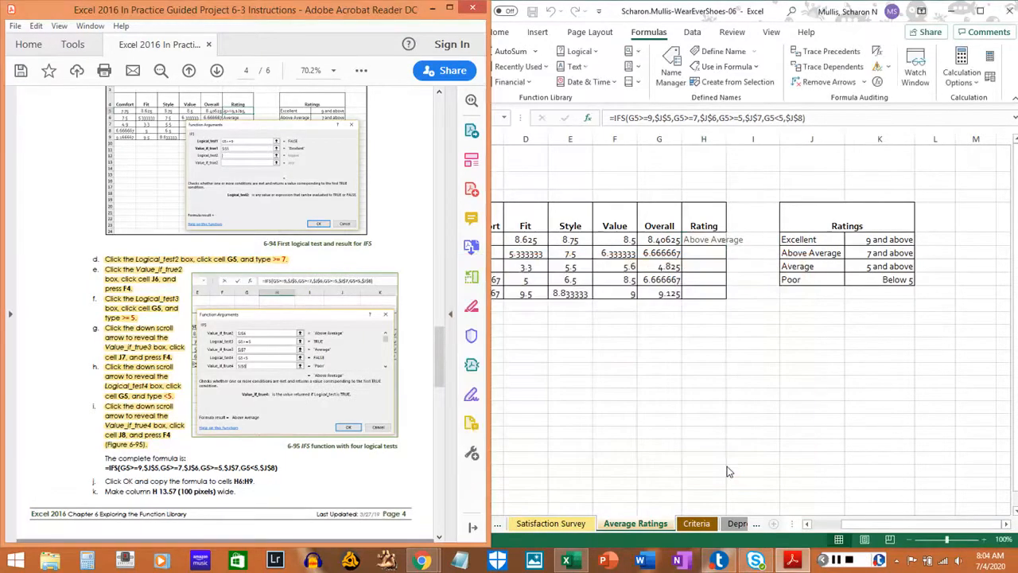
pyautogui.doubleClick(727, 140)
pyautogui.click(720, 137)
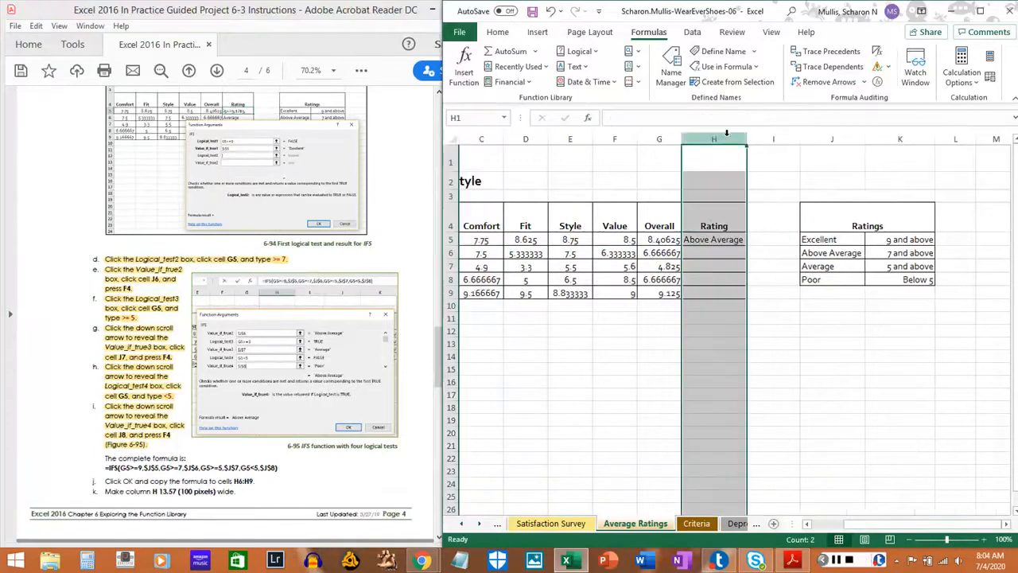
pyautogui.click(713, 238)
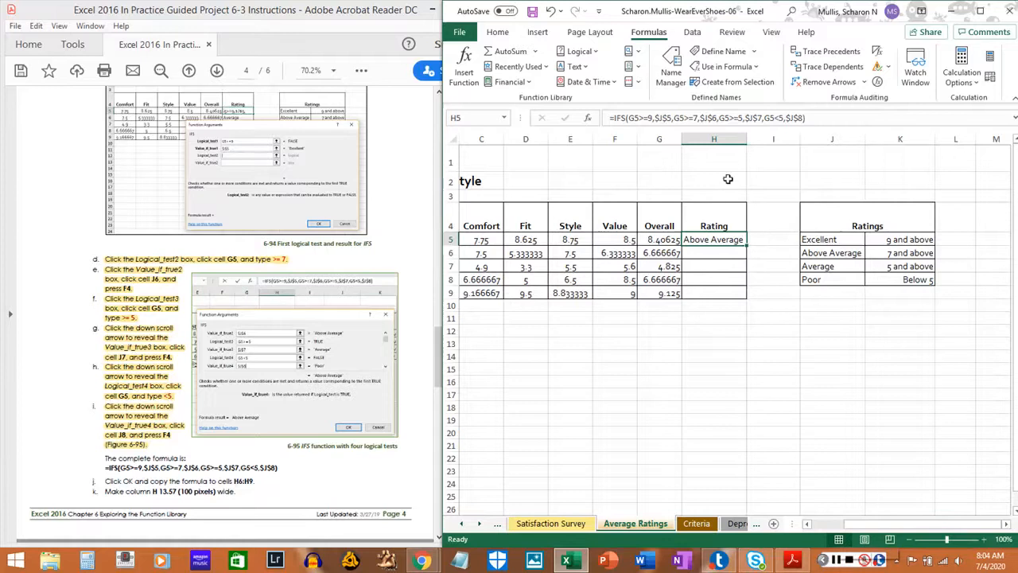
# Copy the IFS formula from H5 to cells H6:H9 and highlight the complete formula and step 13j in the PDF instructions.
pyautogui.rightClick(694, 239)
pyautogui.click(716, 230)
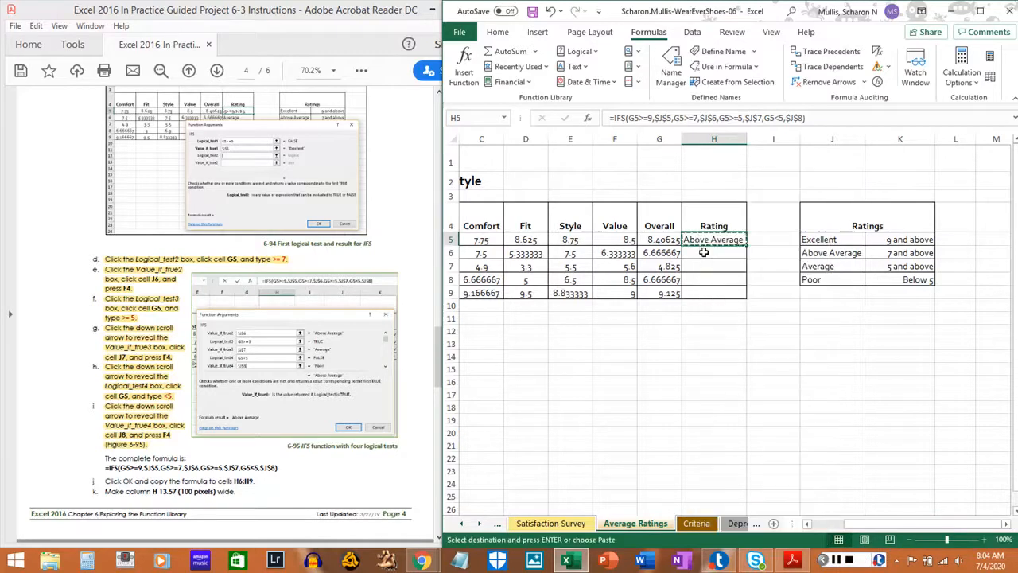
pyautogui.click(704, 252)
pyautogui.moveTo(703, 252); pyautogui.dragTo(707, 291)
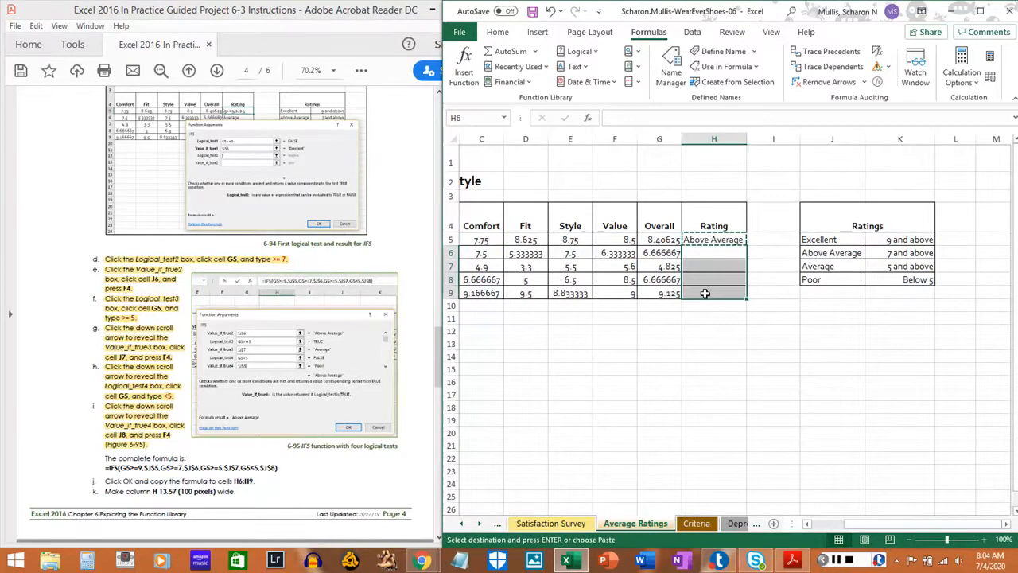
pyautogui.rightClick(710, 295)
pyautogui.click(780, 272)
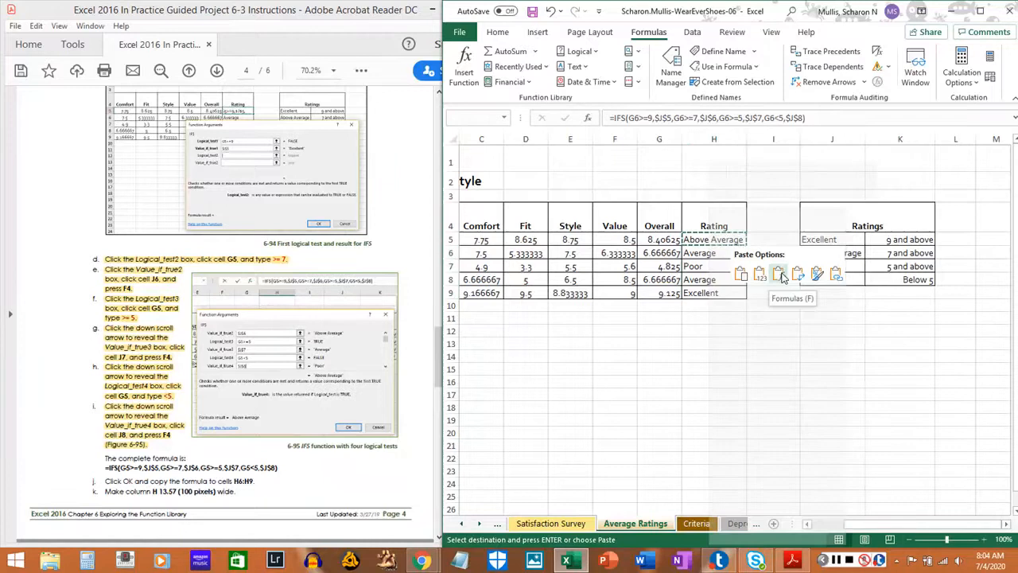
pyautogui.click(664, 314)
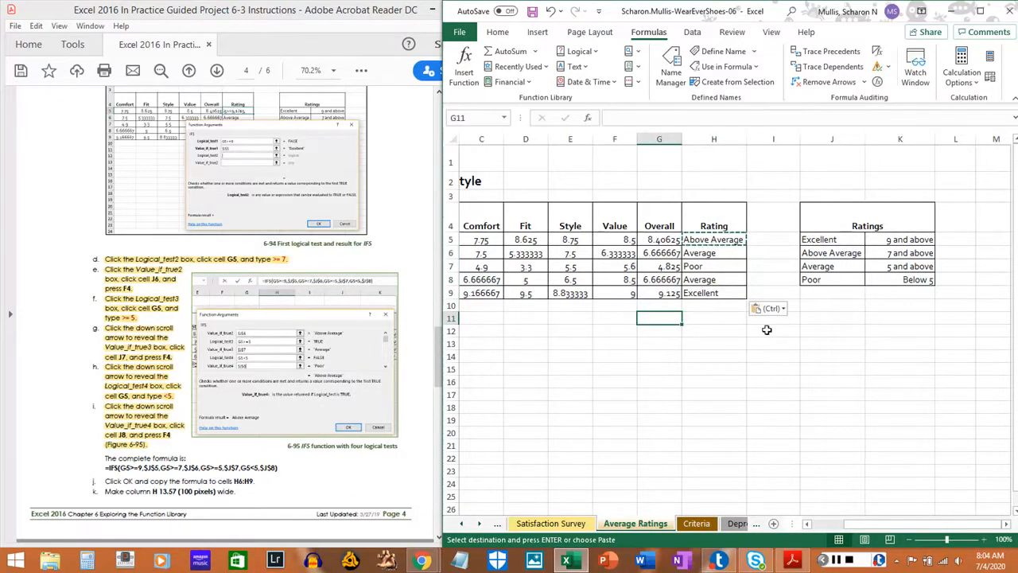
pyautogui.press('Escape')
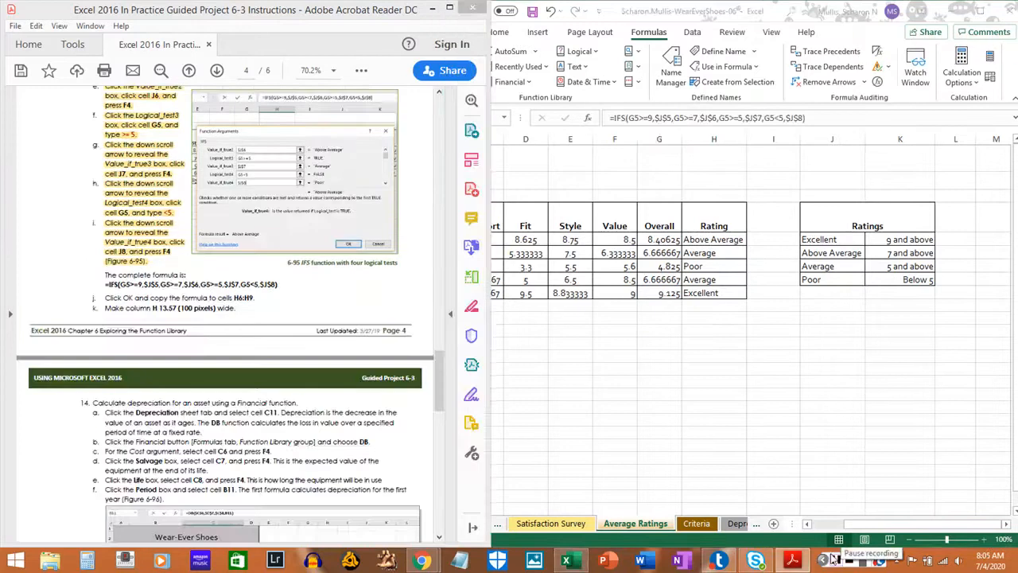
pyautogui.moveTo(104, 275); pyautogui.dragTo(296, 289)
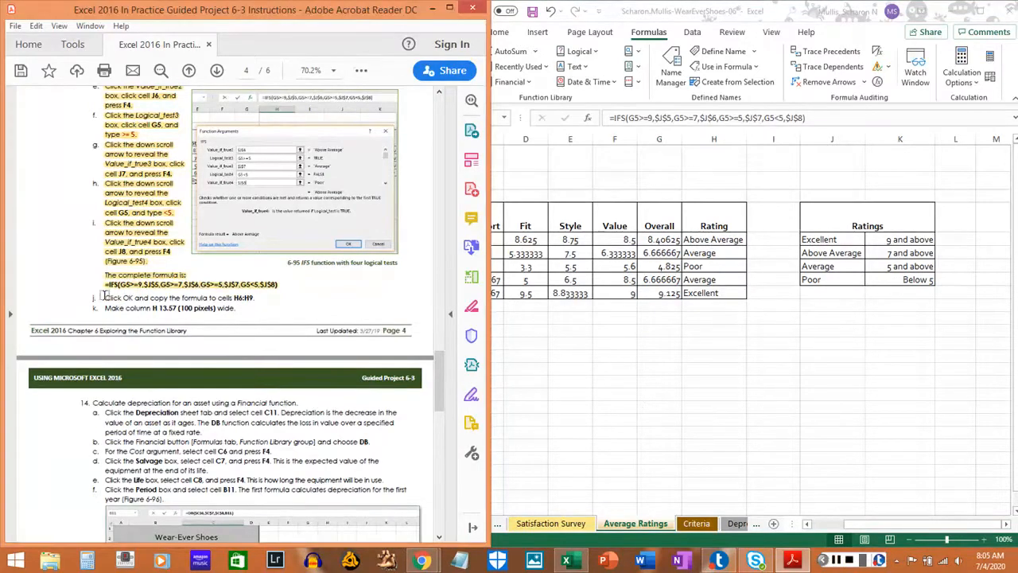
pyautogui.moveTo(104, 297); pyautogui.dragTo(266, 298)
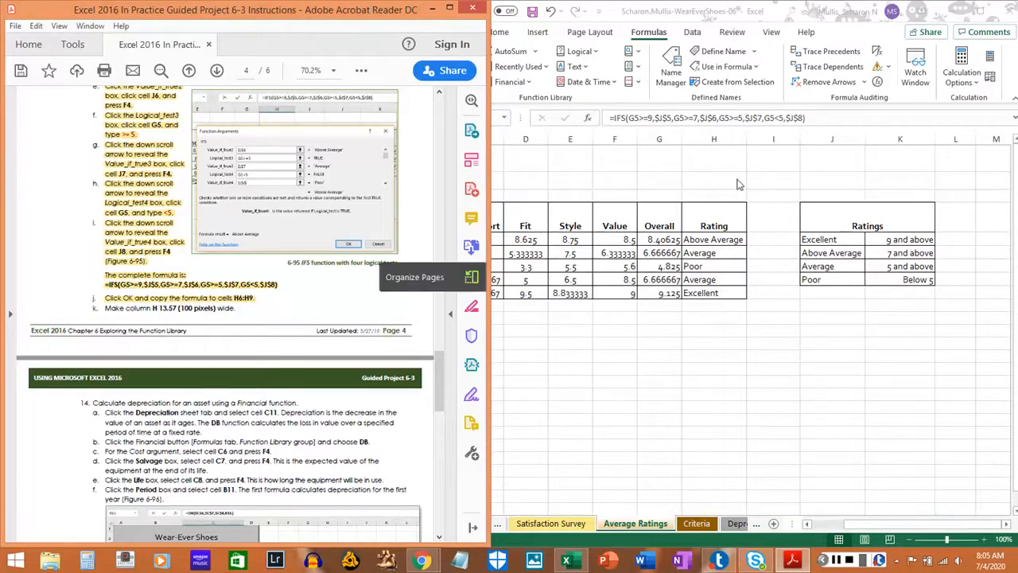
# Set the width of column H to 13.57 and highlight step 13k in the PDF instructions.
pyautogui.click(744, 143)
pyautogui.moveTo(747, 136); pyautogui.dragTo(748, 137)
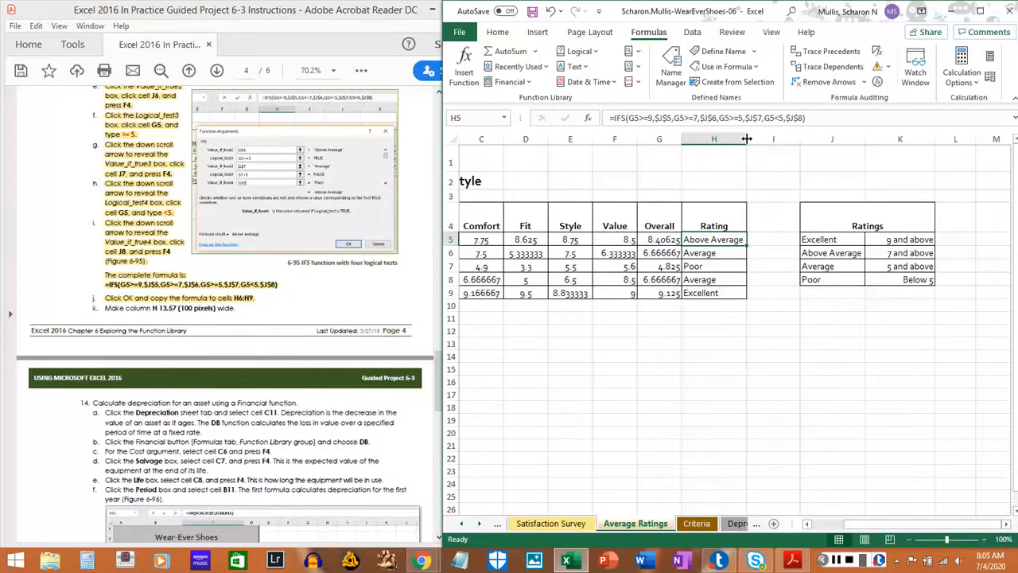
pyautogui.moveTo(747, 140); pyautogui.dragTo(745, 139)
pyautogui.click(713, 142)
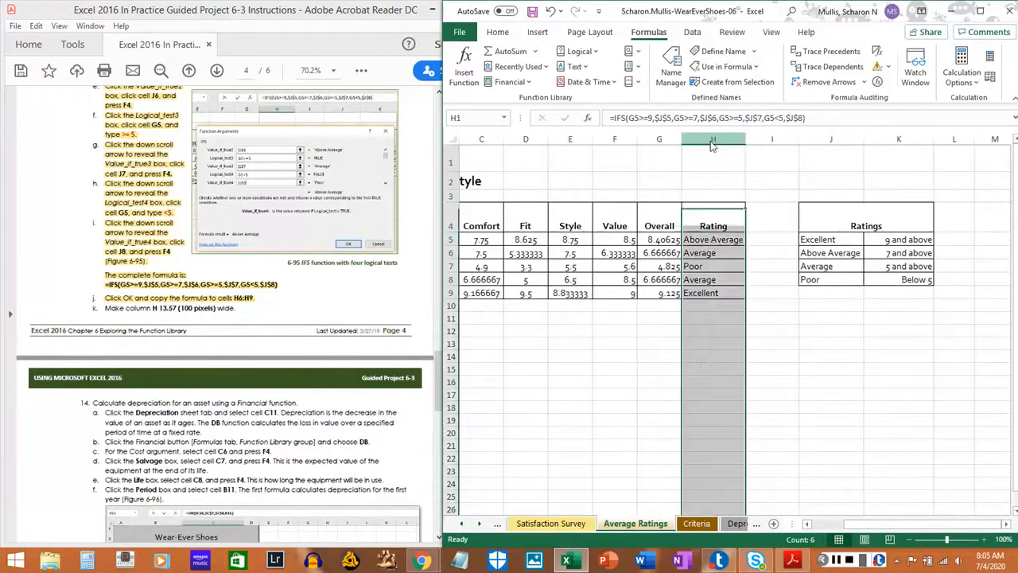
pyautogui.rightClick(712, 144)
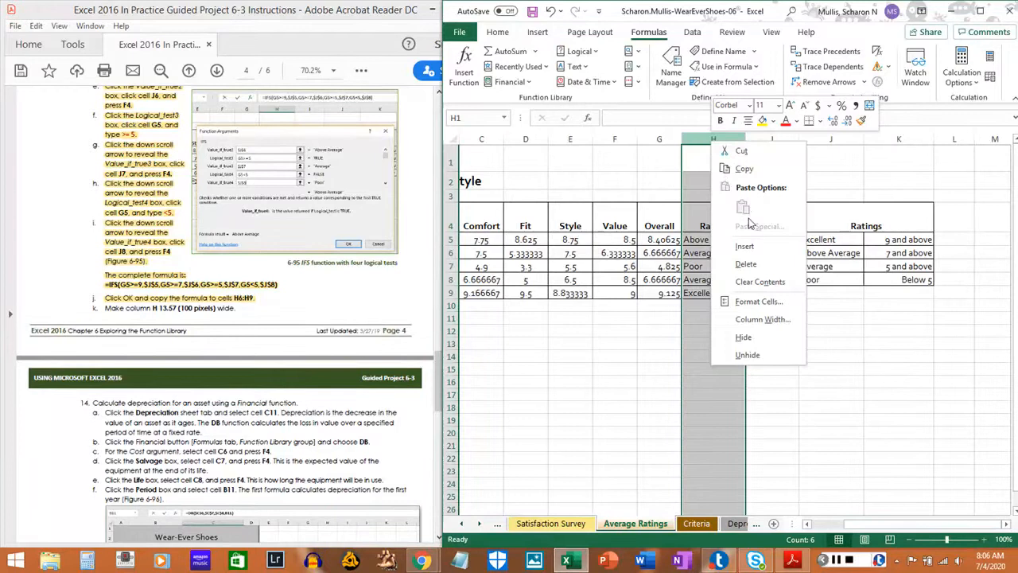
pyautogui.click(756, 319)
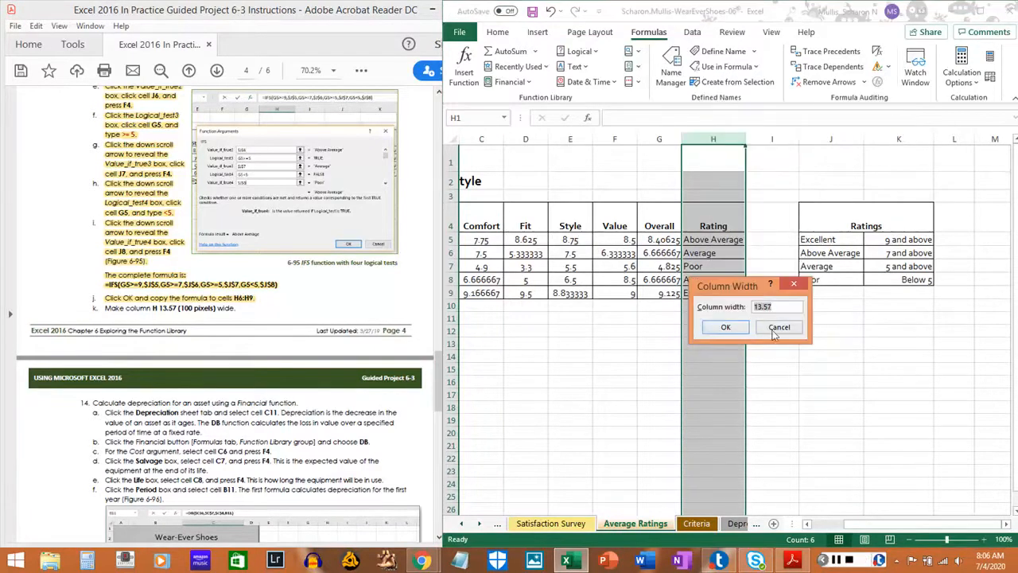
pyautogui.click(725, 327)
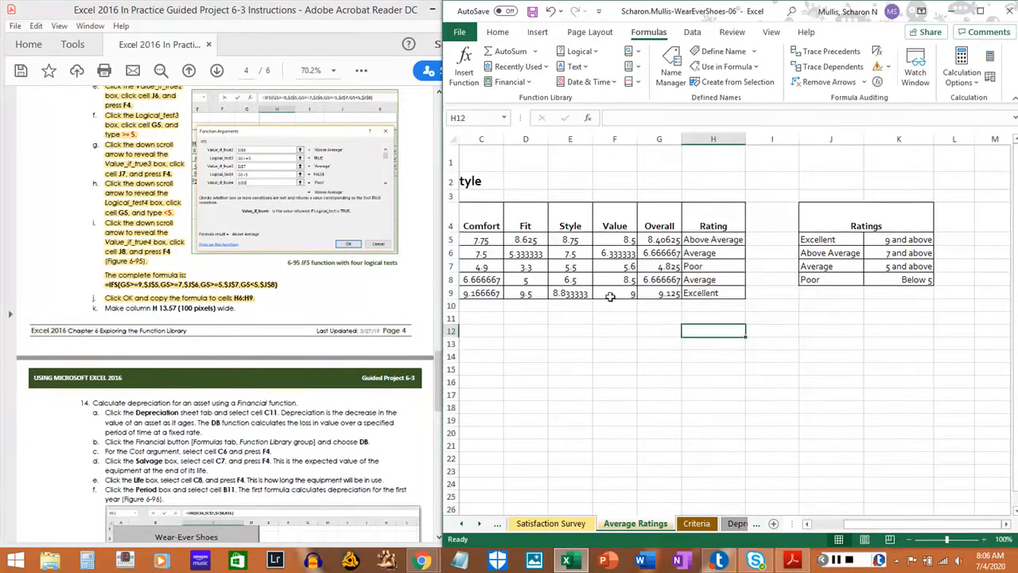
pyautogui.click(106, 309)
pyautogui.moveTo(108, 308); pyautogui.dragTo(236, 308)
# Bring step 14 of the PDF instructions into view and save the workbook.
pyautogui.scroll(-4, 137, 387)
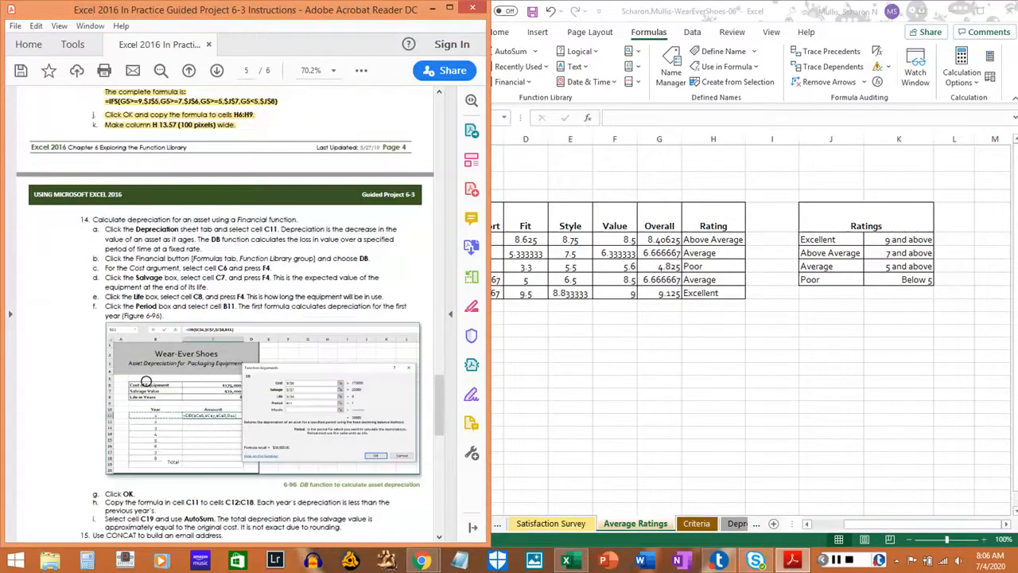
pyautogui.scroll(-3, 146, 381)
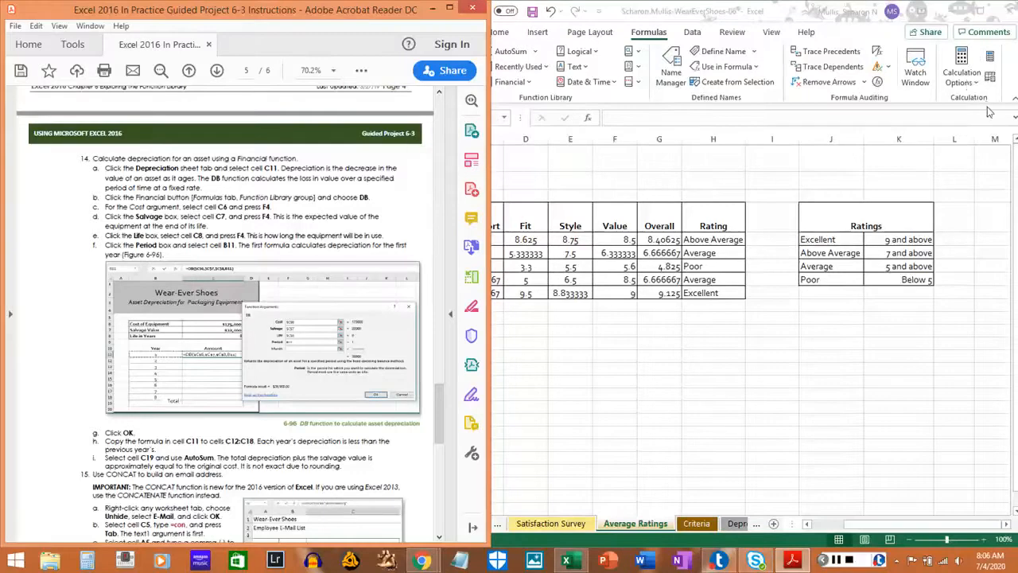
pyautogui.click(1012, 83)
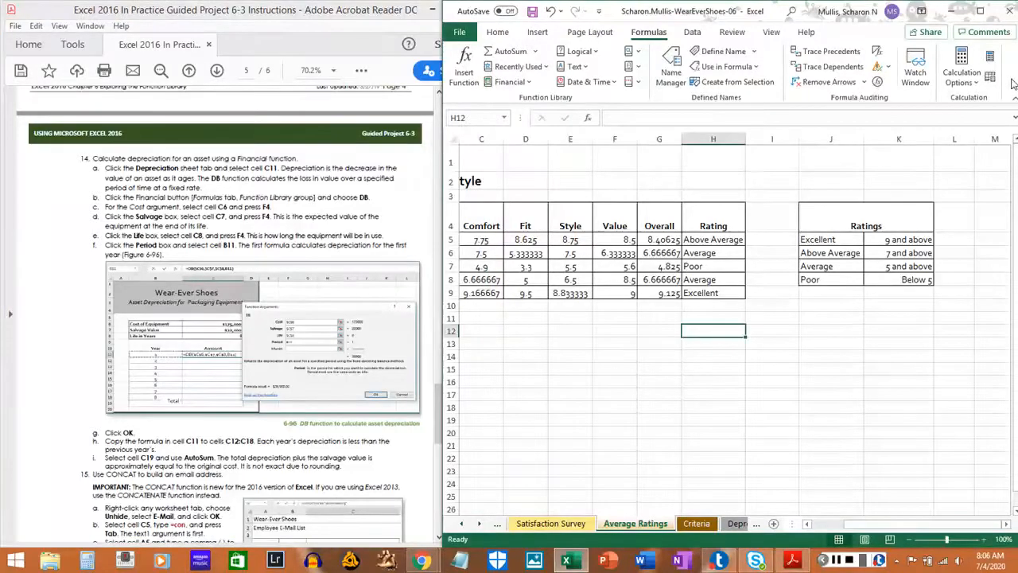
pyautogui.hotkey('ctrl', 's')
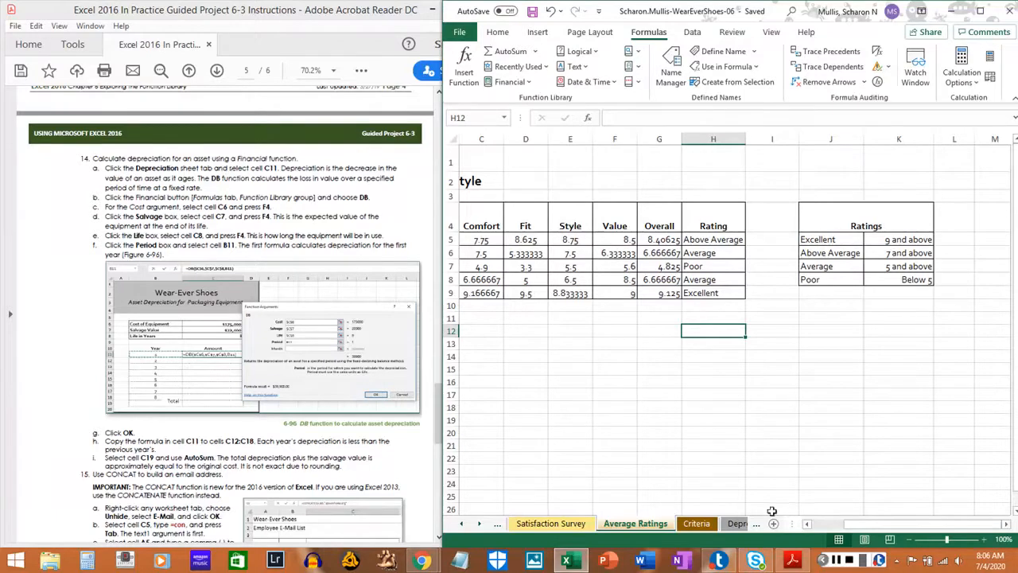
# Select cell C11 on the Depreciation sheet and highlight step 14a in the PDF instructions.
pyautogui.click(735, 525)
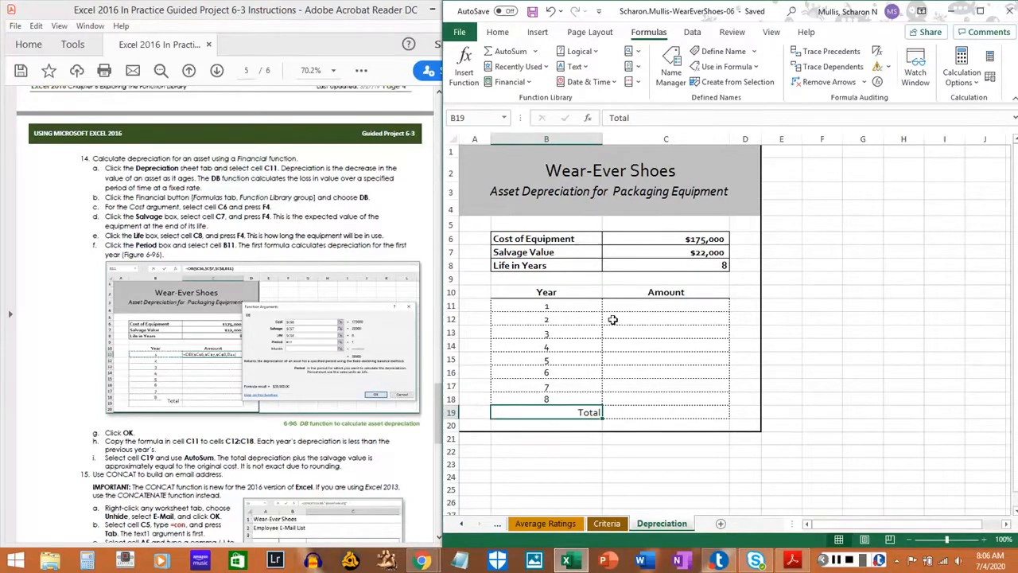
pyautogui.click(651, 304)
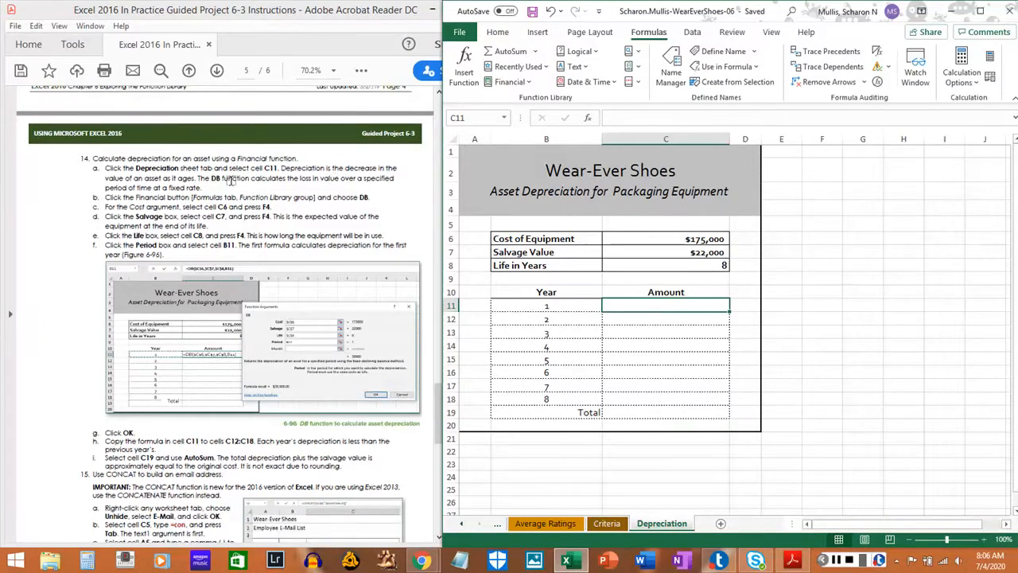
pyautogui.moveTo(103, 168); pyautogui.dragTo(202, 188)
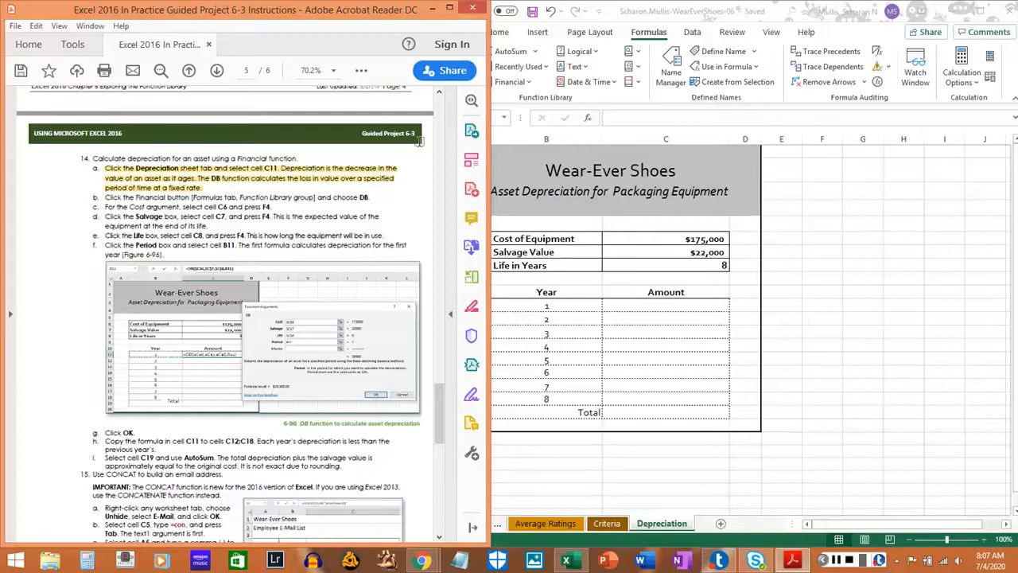
# Insert the financial DB function in cell C11 and highlight step 14b in the PDF instructions.
pyautogui.click(654, 33)
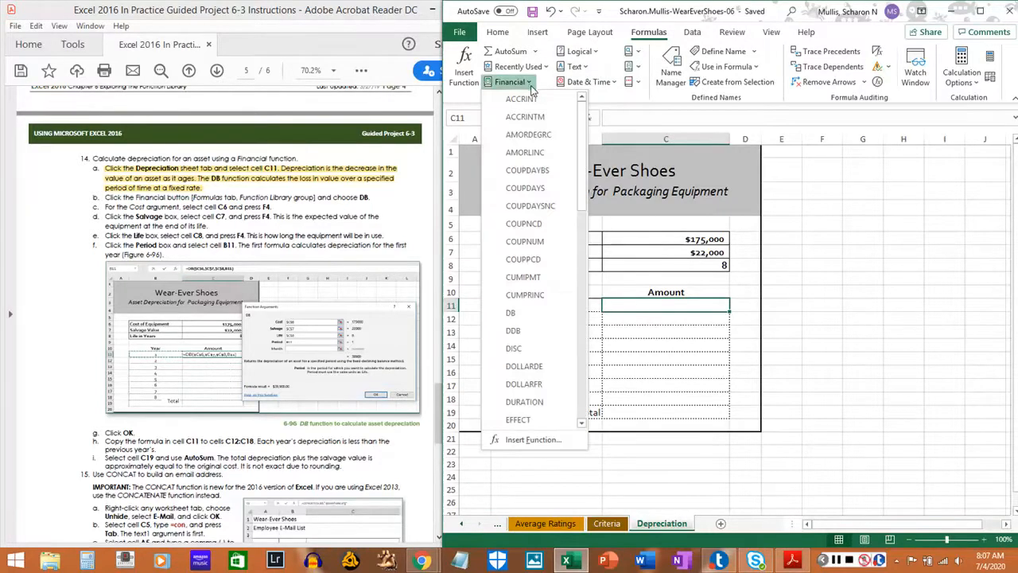
pyautogui.click(523, 314)
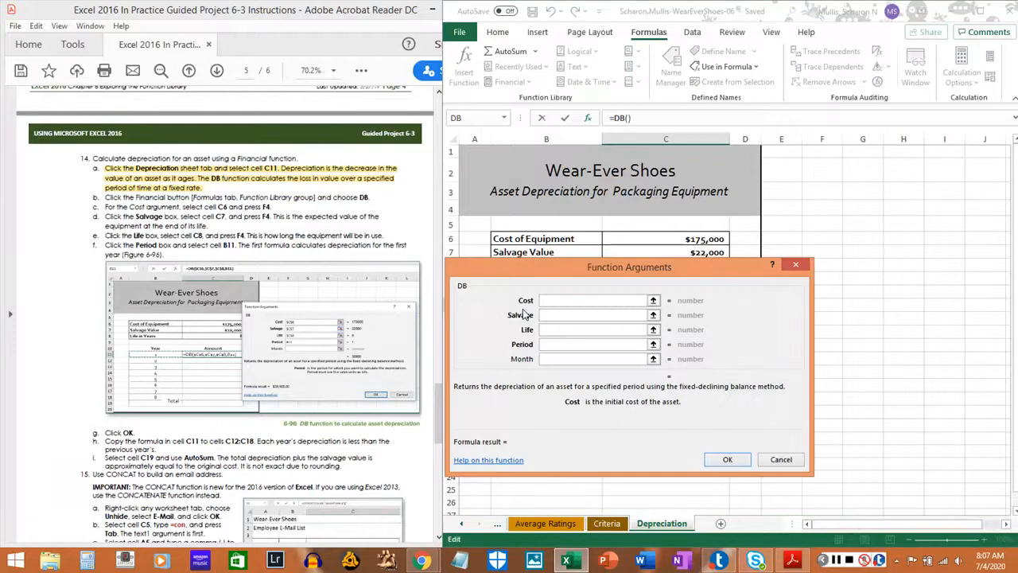
pyautogui.moveTo(104, 197); pyautogui.dragTo(371, 197)
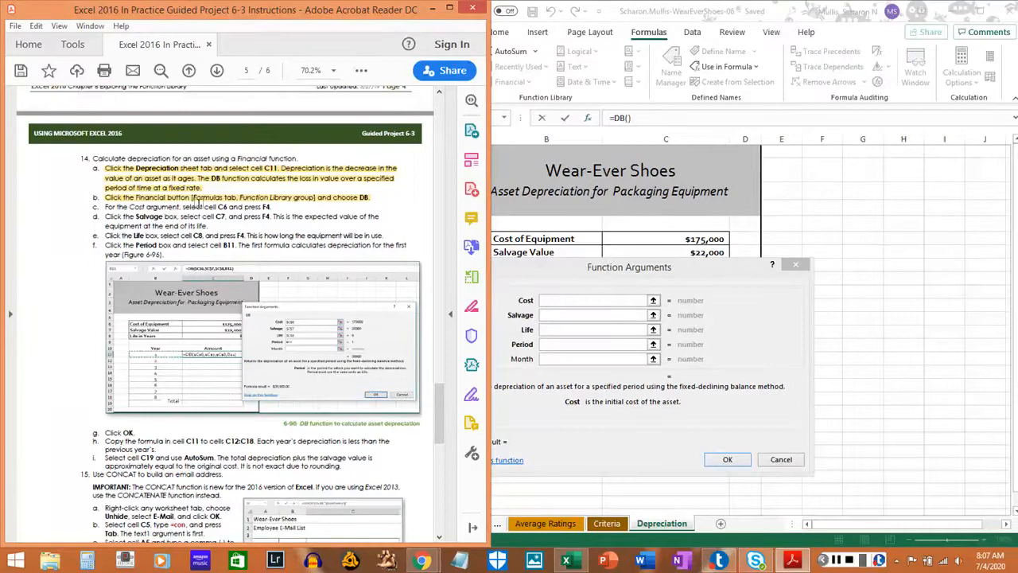
# Set the DB function's Cost argument to the absolute reference $C$6 and highlight step 14c in the PDF instructions.
pyautogui.click(571, 300)
pyautogui.write('c6')
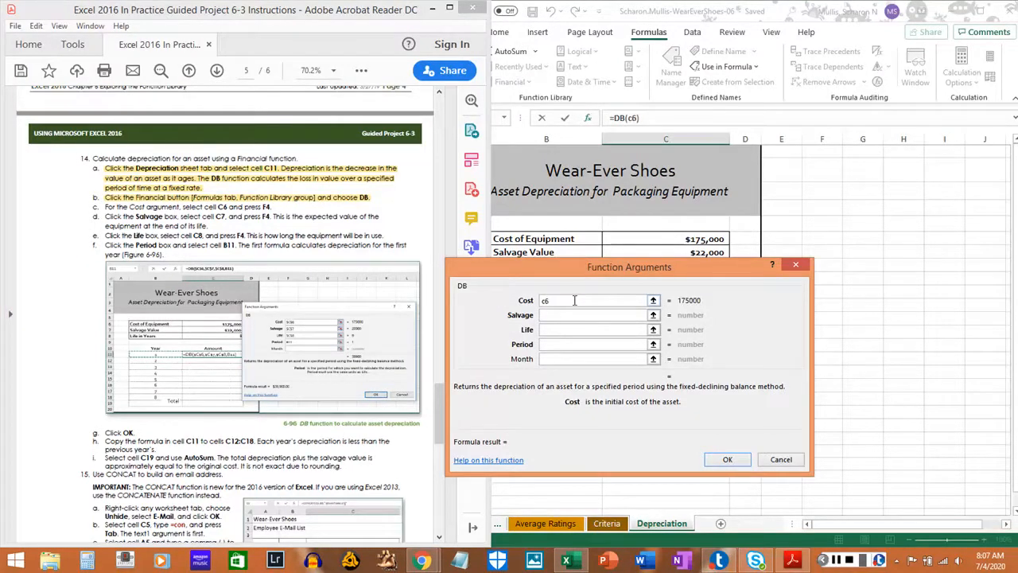
pyautogui.press('F4')
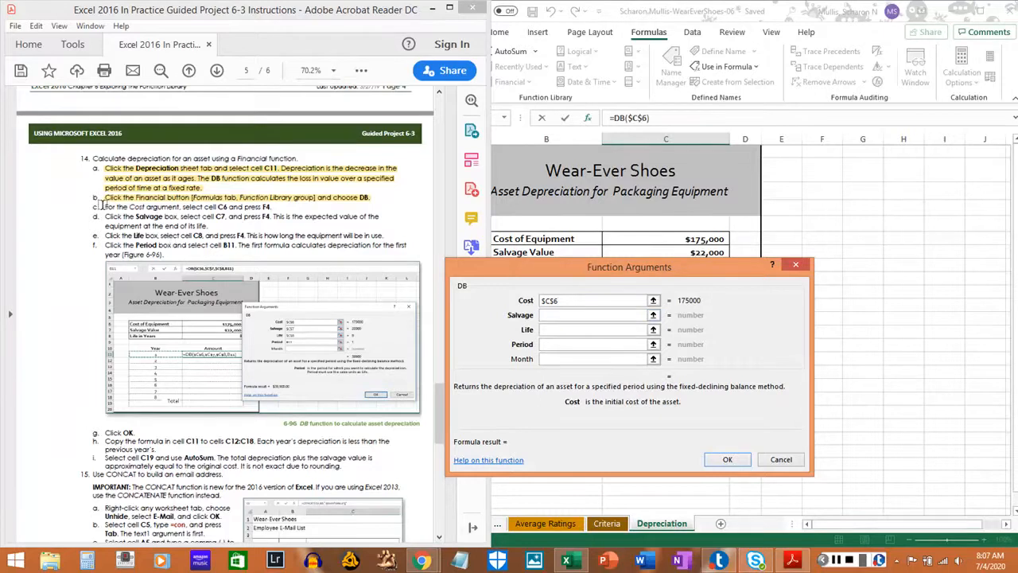
pyautogui.moveTo(104, 207); pyautogui.dragTo(273, 206)
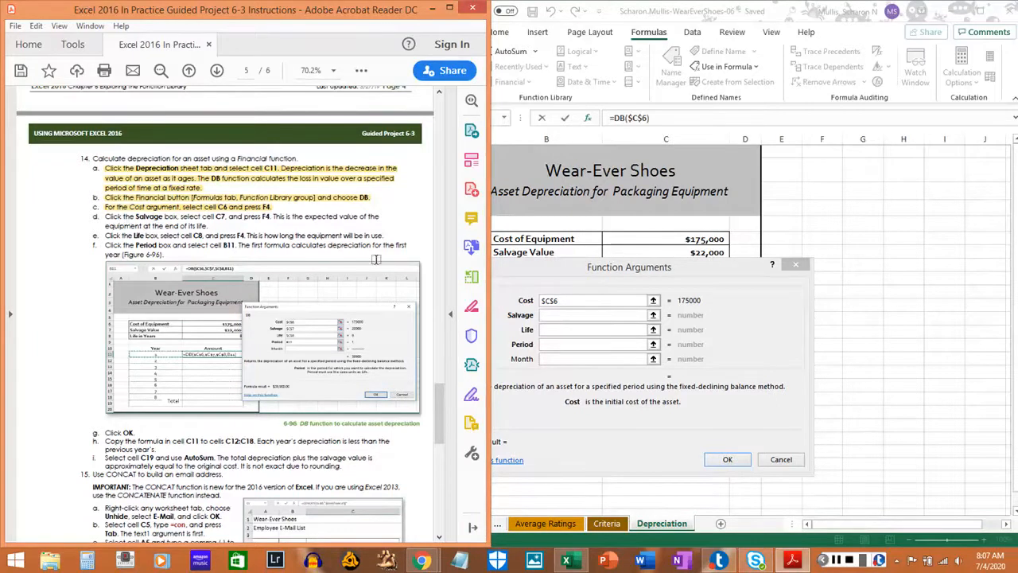
# Set the Salvage argument to the absolute reference $C$7 and highlight step 14d in the PDF instructions.
pyautogui.click(555, 317)
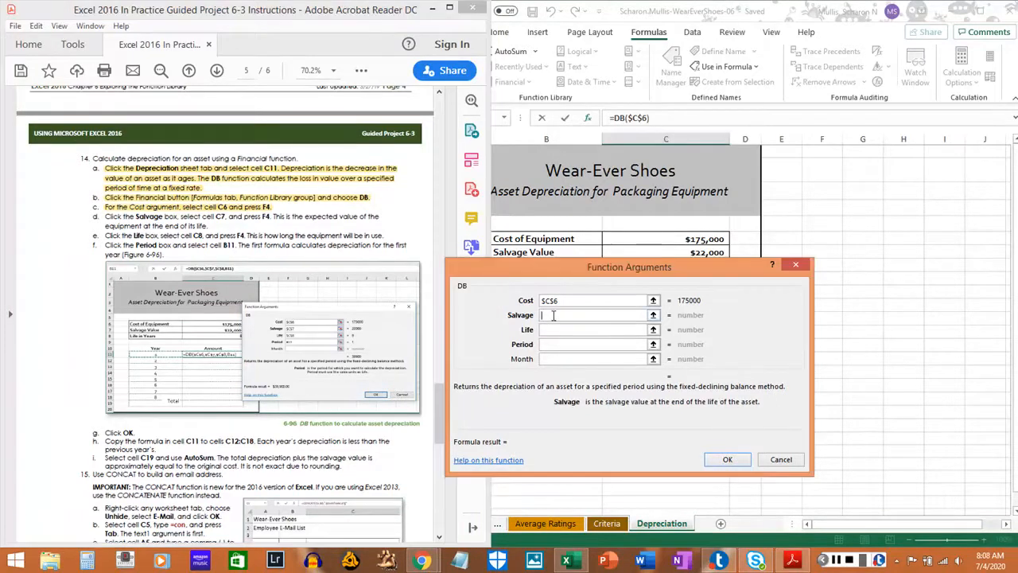
pyautogui.write('c7')
pyautogui.press('F4')
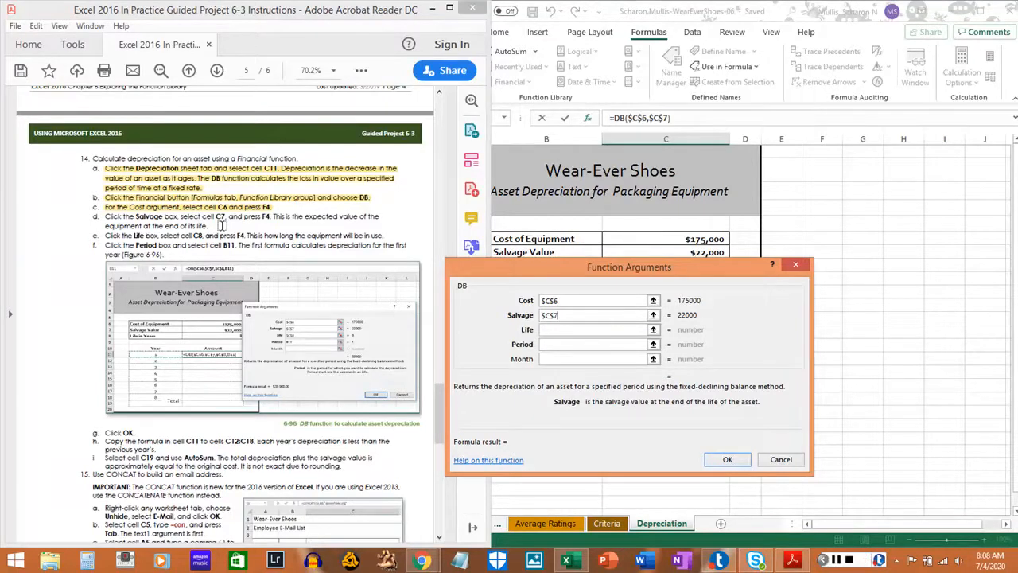
pyautogui.click(118, 218)
pyautogui.moveTo(118, 218)
pyautogui.mouseDown()
pyautogui.moveTo(183, 223)
pyautogui.moveTo(115, 233)
pyautogui.mouseUp()
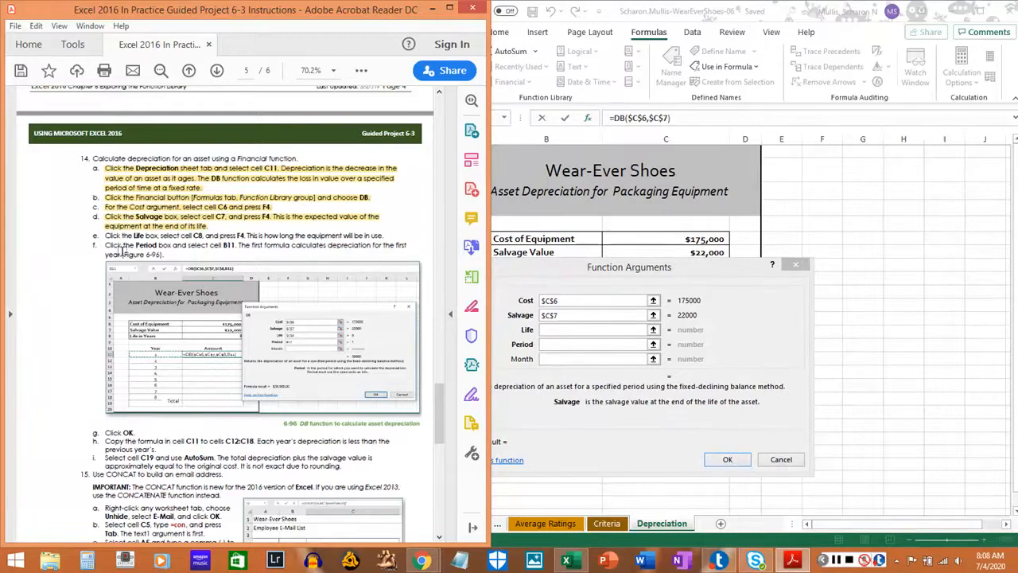
# Set the Life argument to the absolute reference $C$8 and highlight step 14e in the PDF instructions.
pyautogui.scroll(-2, 121, 251)
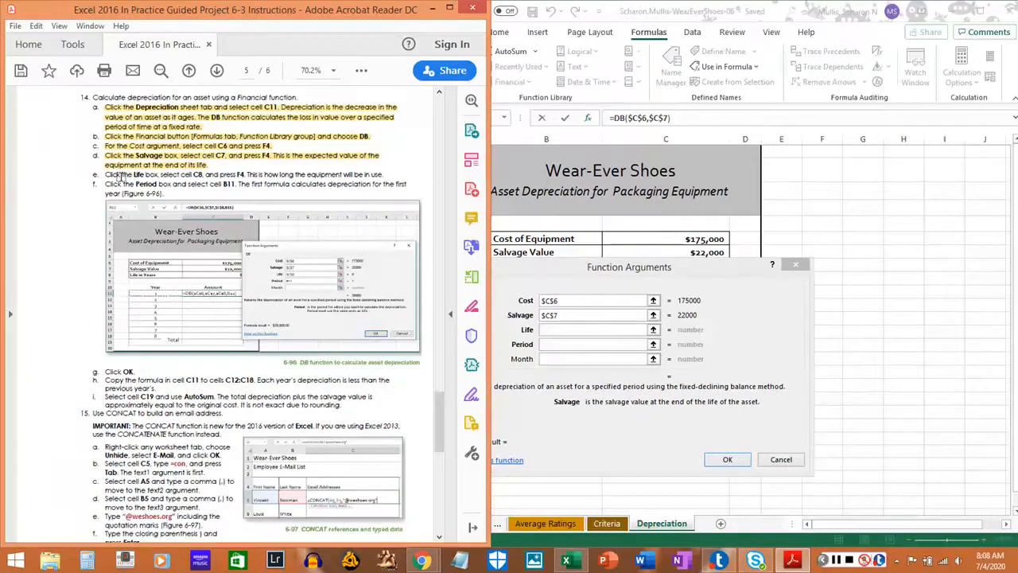
pyautogui.click(561, 332)
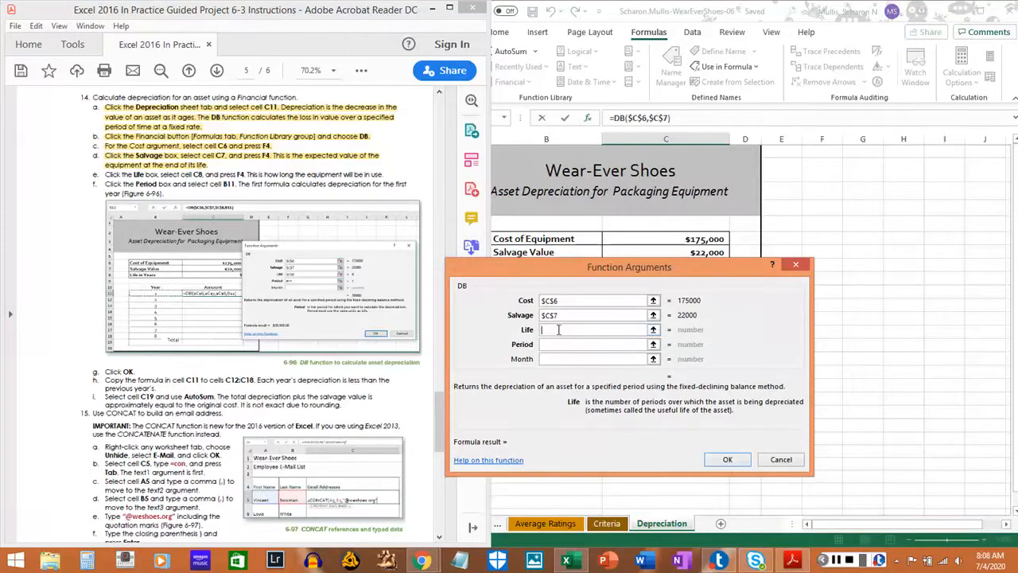
pyautogui.write('c8')
pyautogui.press('F4')
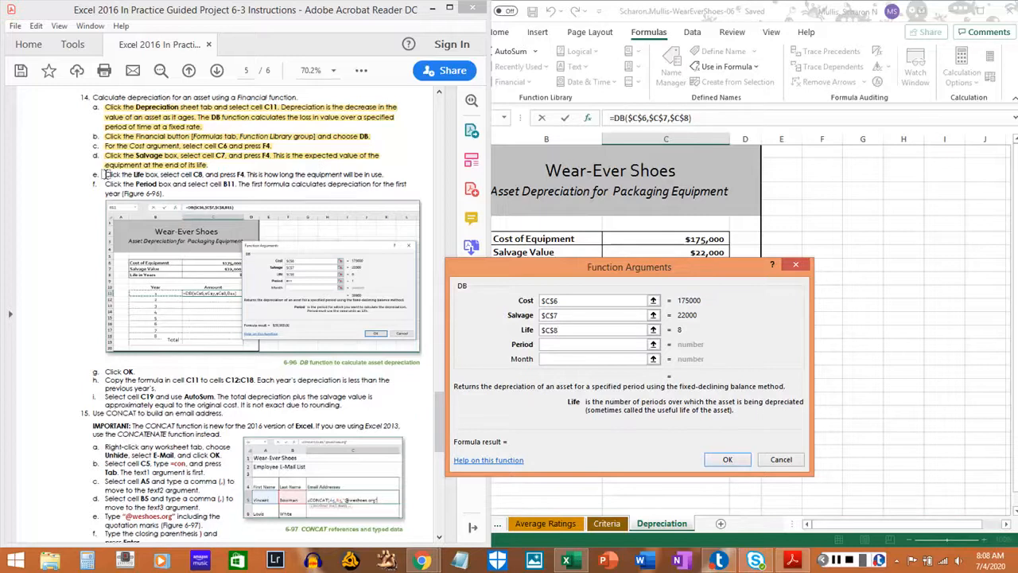
pyautogui.moveTo(105, 174); pyautogui.dragTo(380, 179)
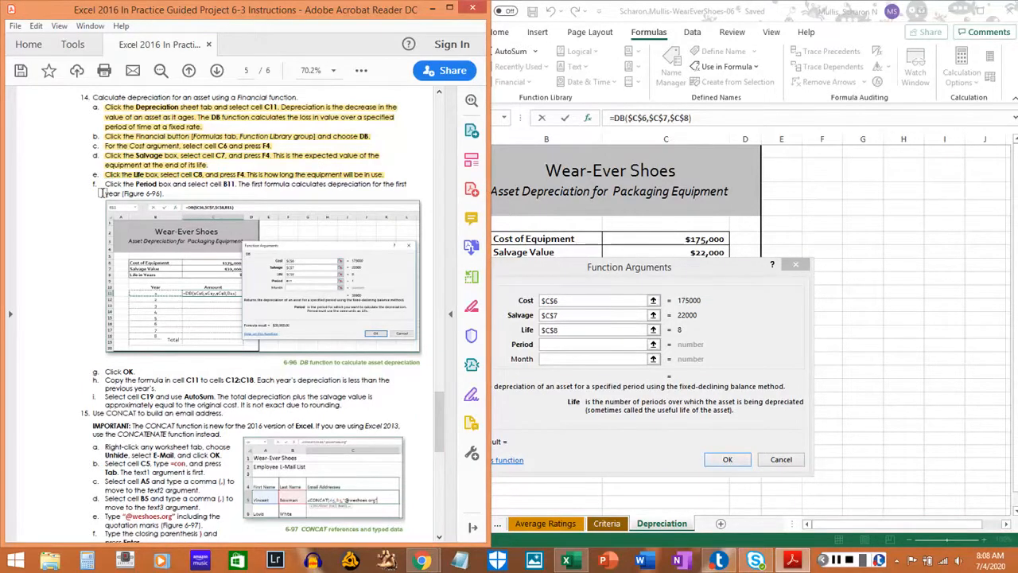
# Set the Period argument to the relative reference B11 and highlight step 14f in the PDF instructions.
pyautogui.click(557, 344)
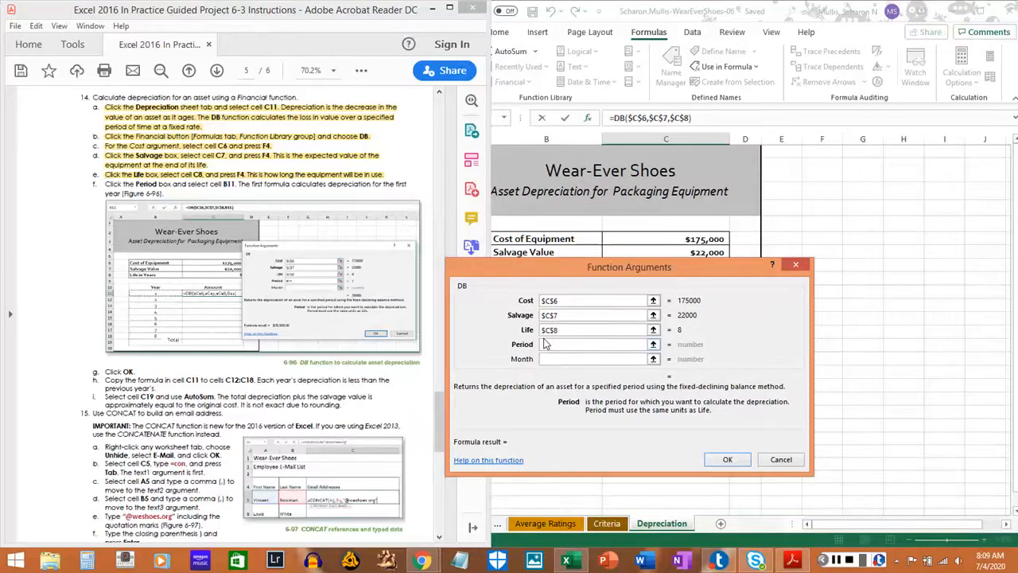
pyautogui.write('b11')
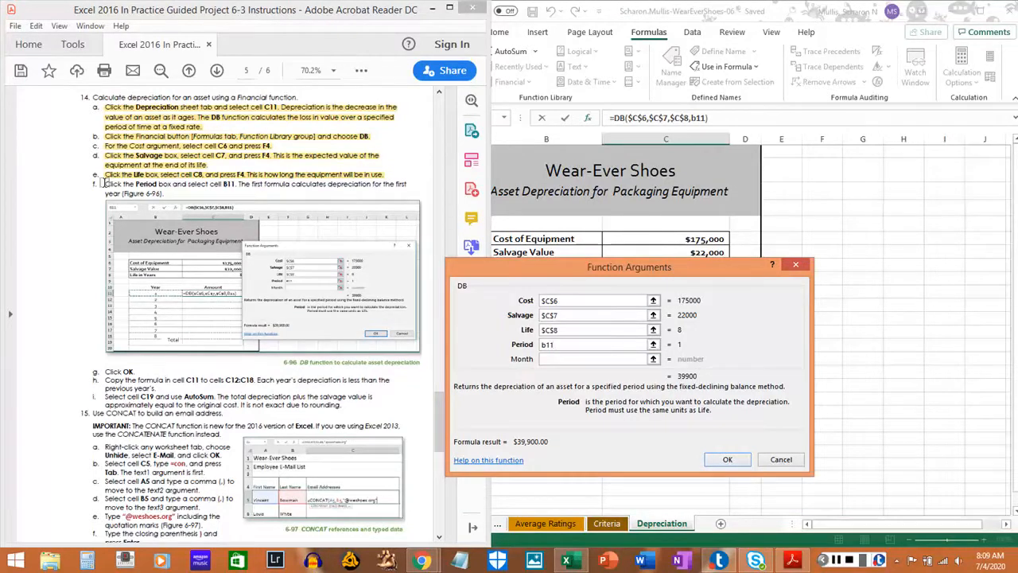
pyautogui.moveTo(102, 183); pyautogui.dragTo(164, 194)
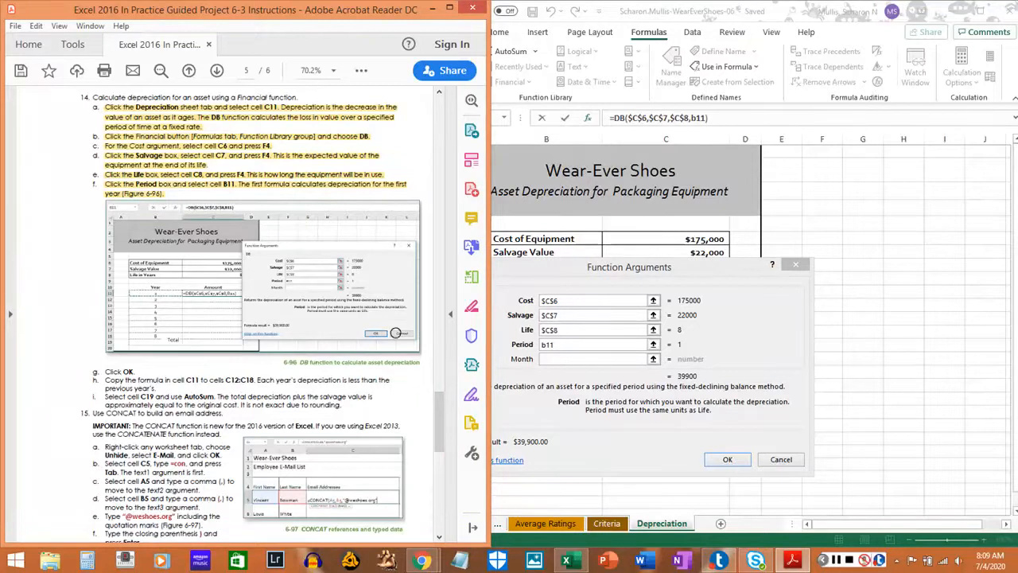
# Highlight step 14g in the PDF instructions and confirm the DB function arguments for cell C11.
pyautogui.click(642, 402)
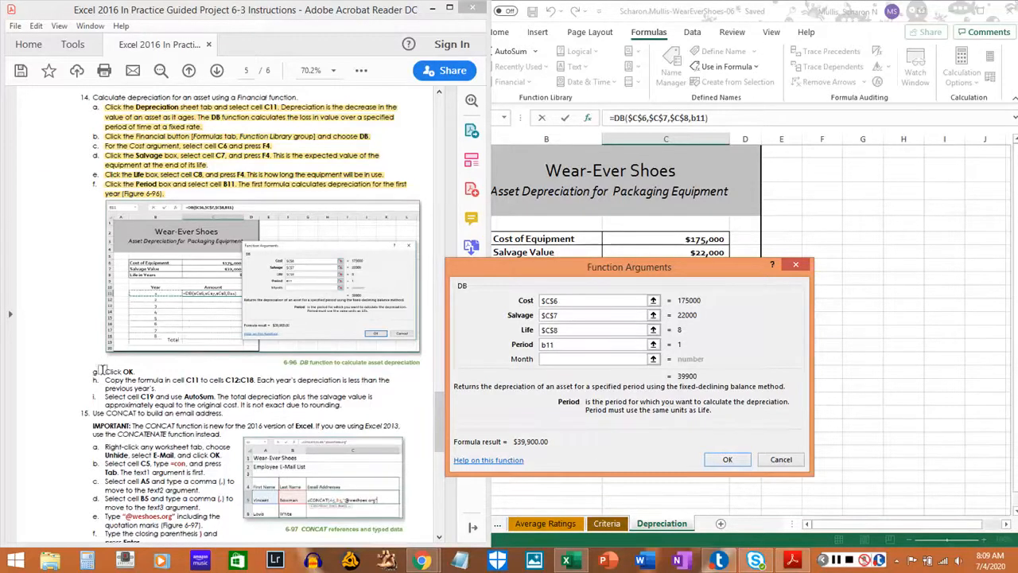
pyautogui.moveTo(104, 370); pyautogui.dragTo(132, 371)
pyautogui.click(131, 371)
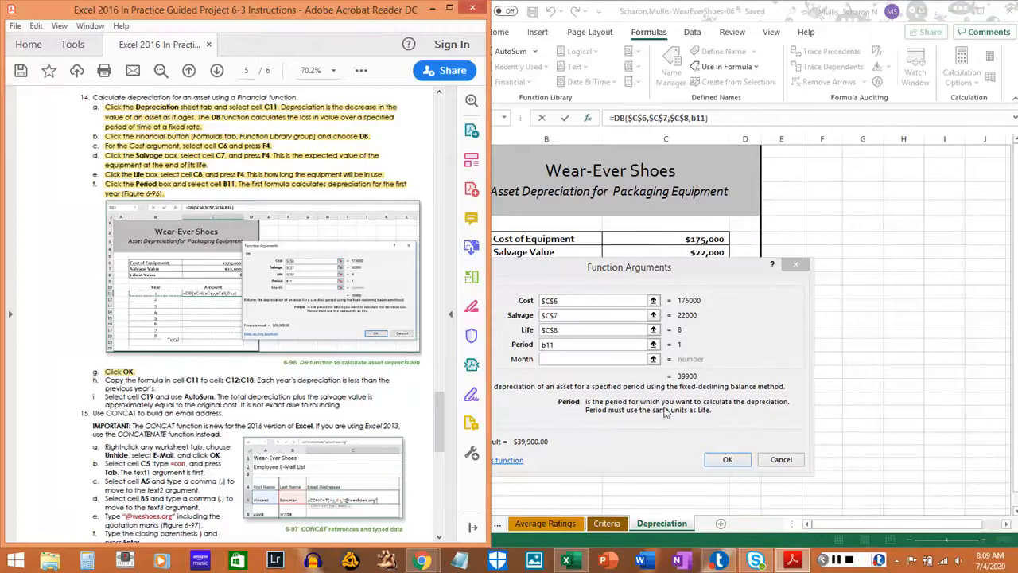
pyautogui.click(733, 461)
pyautogui.click(730, 461)
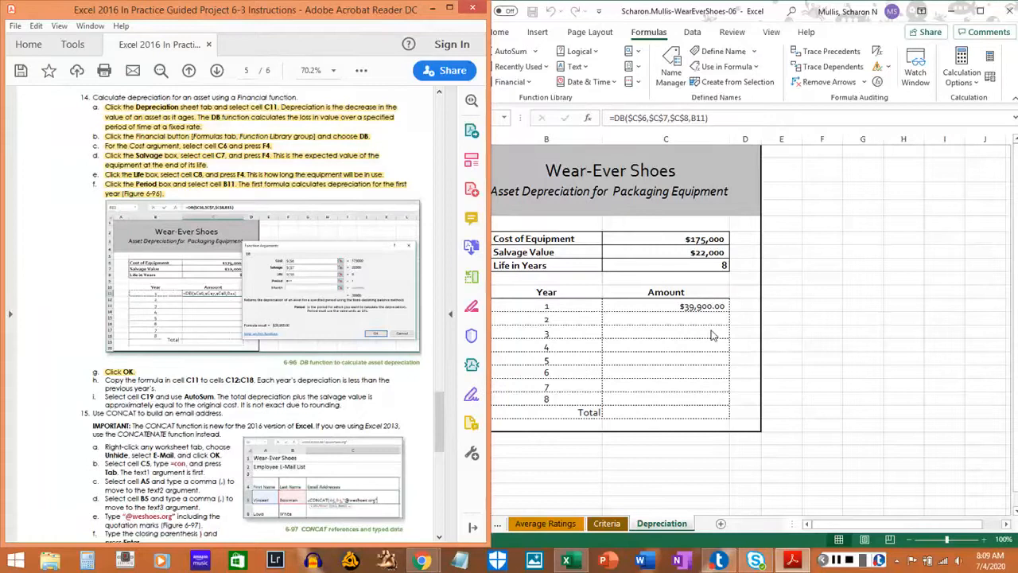
# Copy the DB formula from cell C11 and paste only the formula into cells C12:C18.
pyautogui.click(672, 307)
pyautogui.rightClick(672, 307)
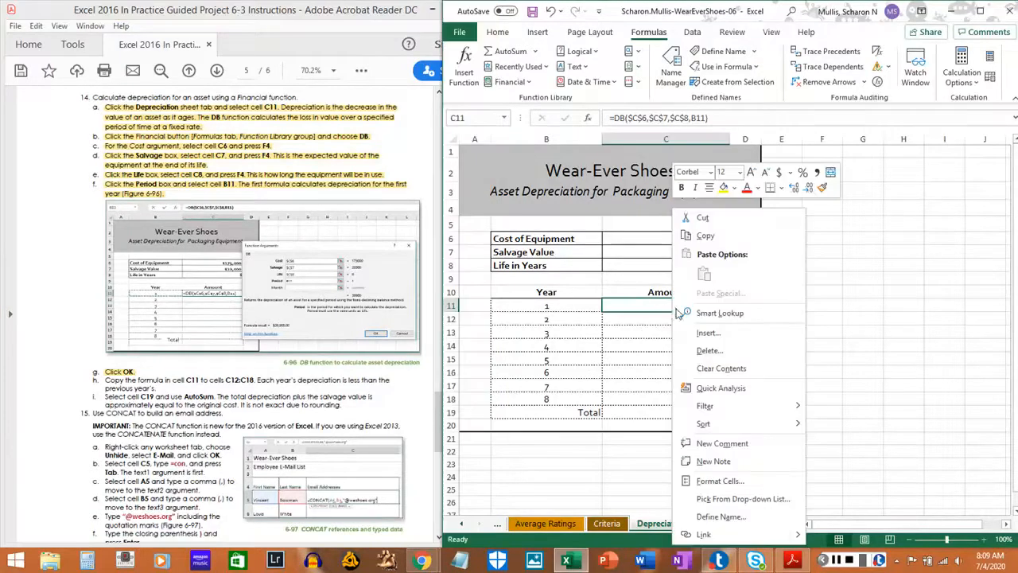
pyautogui.click(707, 235)
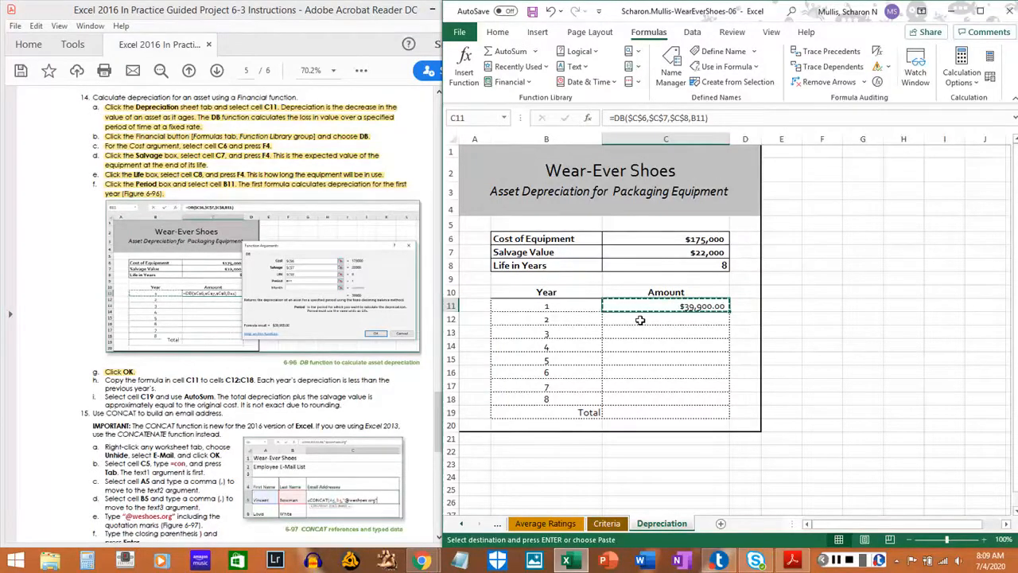
pyautogui.moveTo(640, 320); pyautogui.dragTo(643, 393)
pyautogui.rightClick(659, 360)
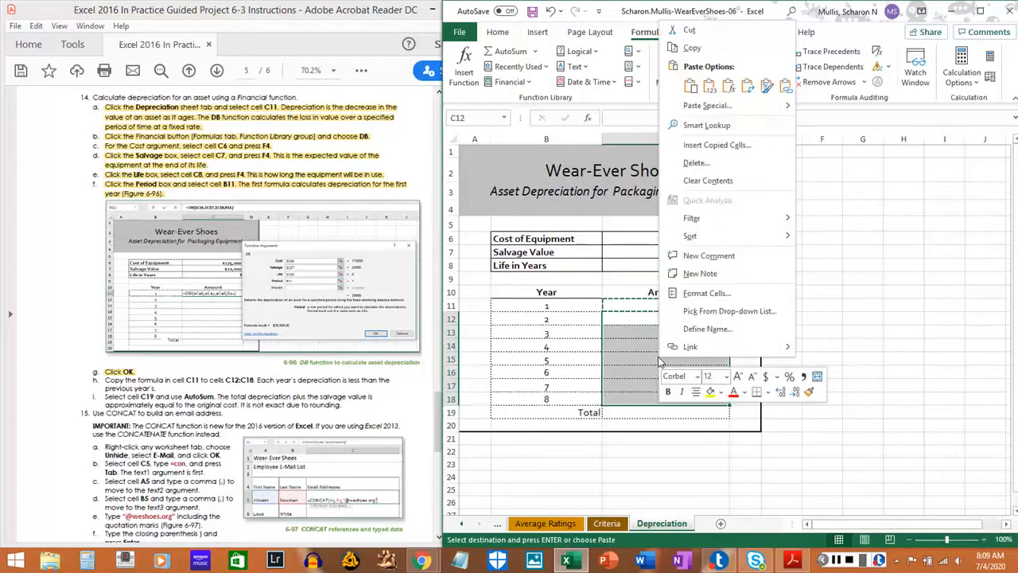
pyautogui.click(728, 85)
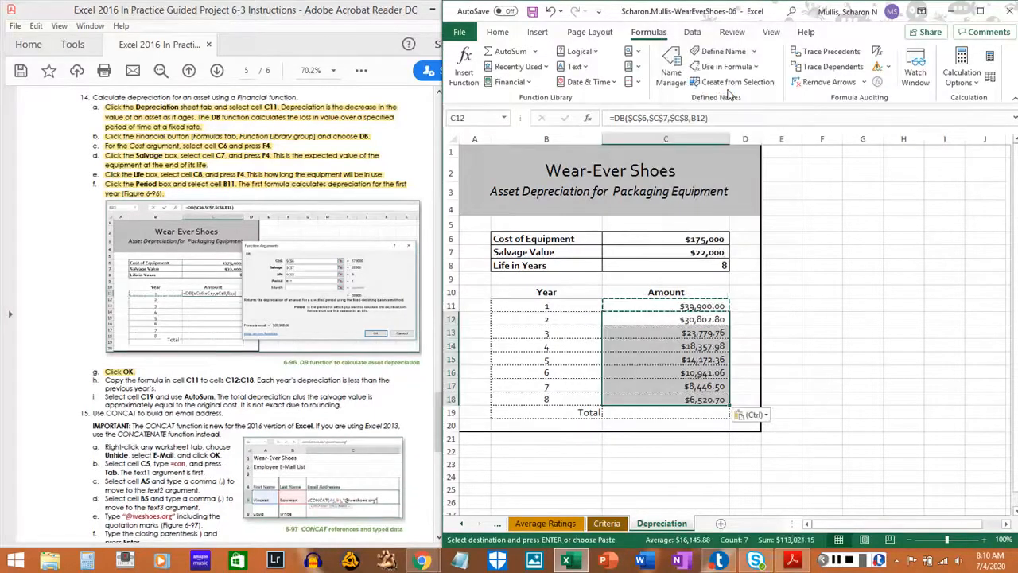
# Highlight step 14h in the PDF instructions and clear the copy marquee around cell C11.
pyautogui.click(110, 381)
pyautogui.moveTo(105, 380); pyautogui.dragTo(143, 387)
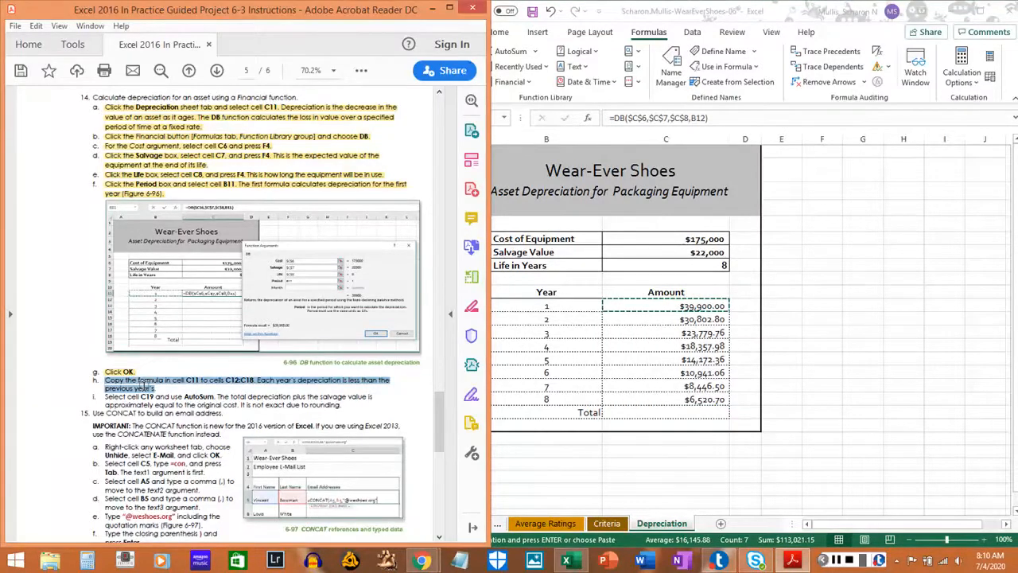
pyautogui.click(147, 385)
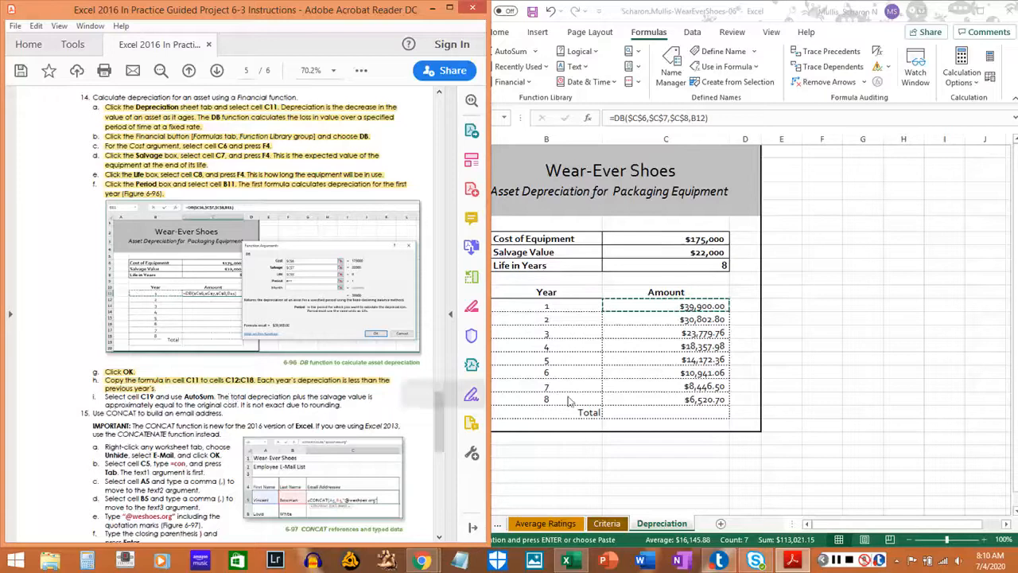
pyautogui.click(786, 95)
pyautogui.press('Escape')
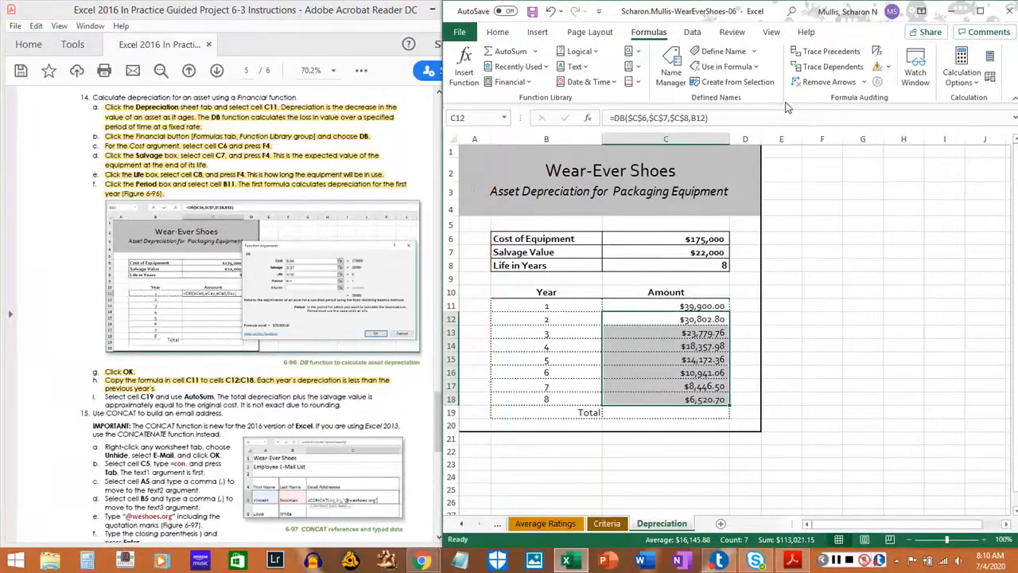
# Highlight step 14i, about using AutoSum in cell C19, in the PDF instructions.
pyautogui.moveTo(104, 396); pyautogui.dragTo(348, 408)
pyautogui.click(347, 408)
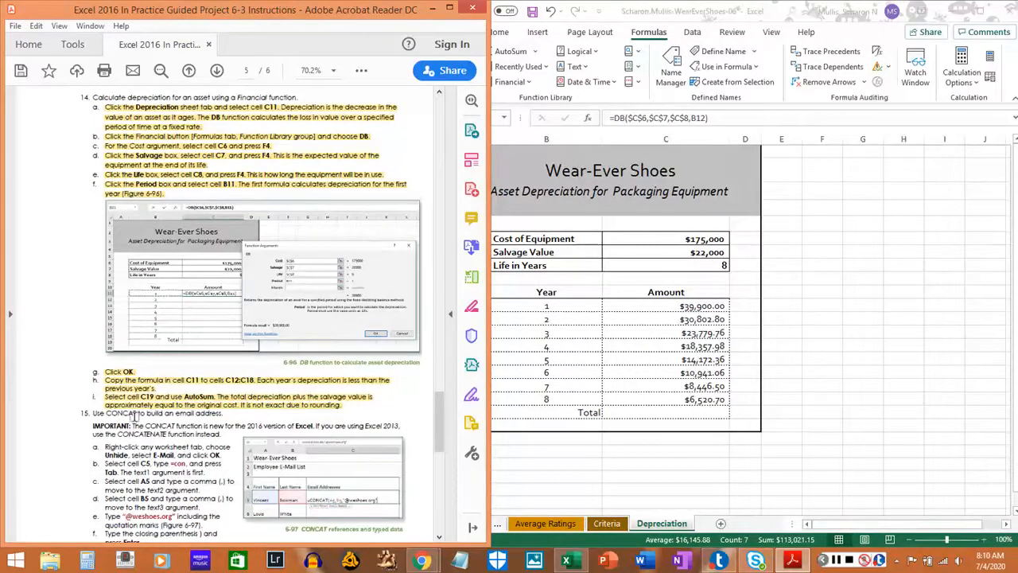
pyautogui.scroll(-3, 159, 422)
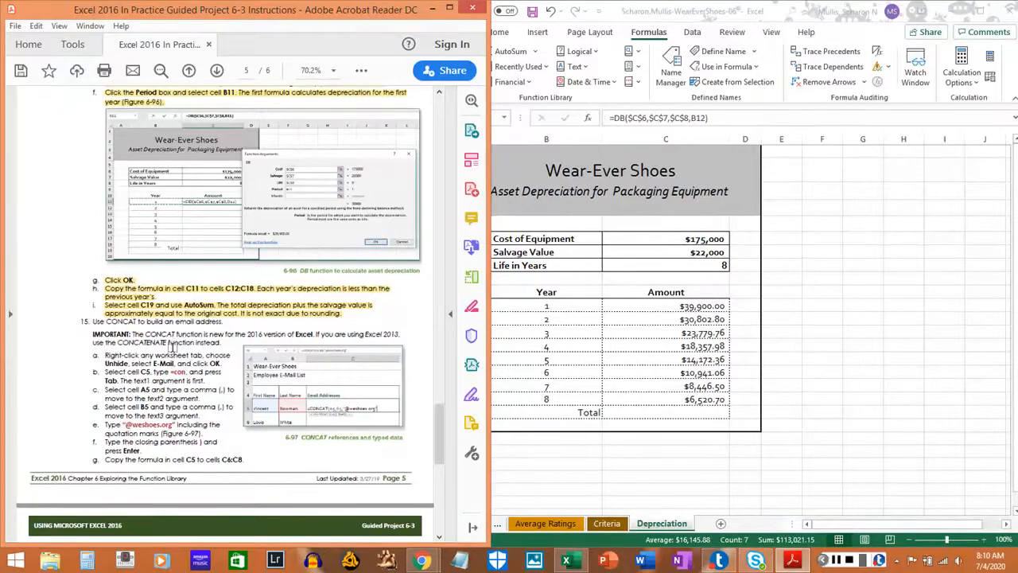
pyautogui.click(883, 434)
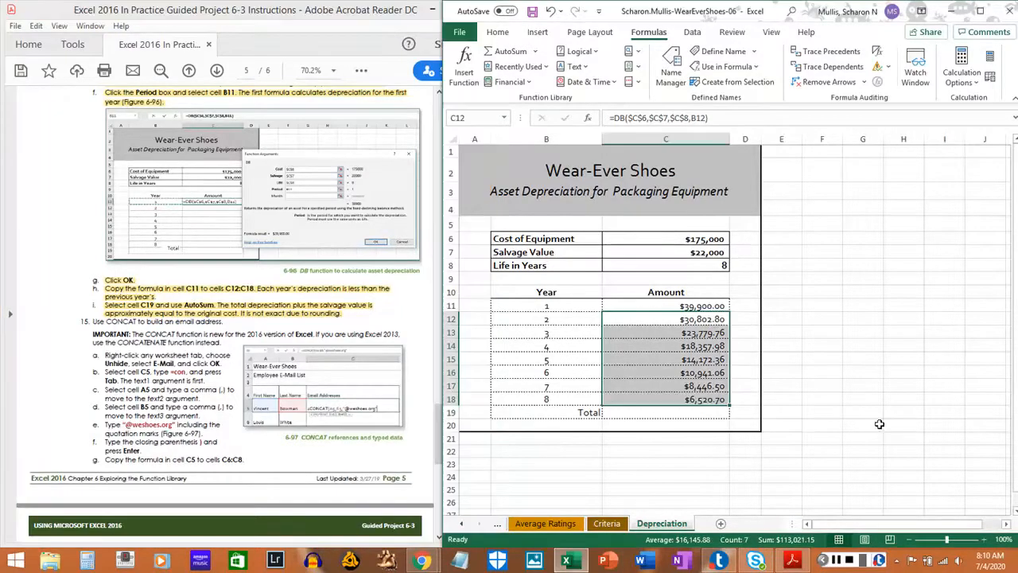
pyautogui.click(691, 294)
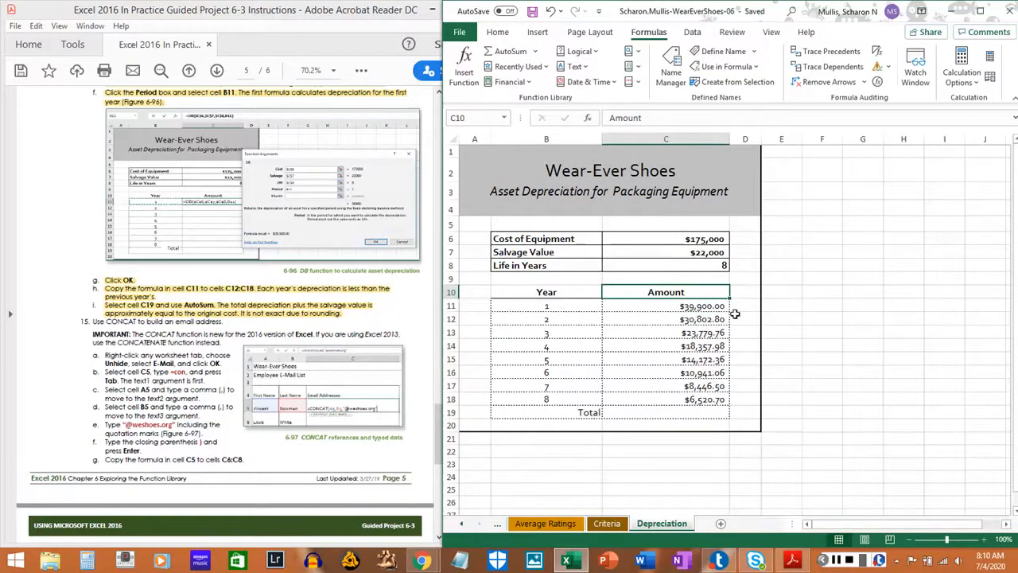
pyautogui.click(837, 561)
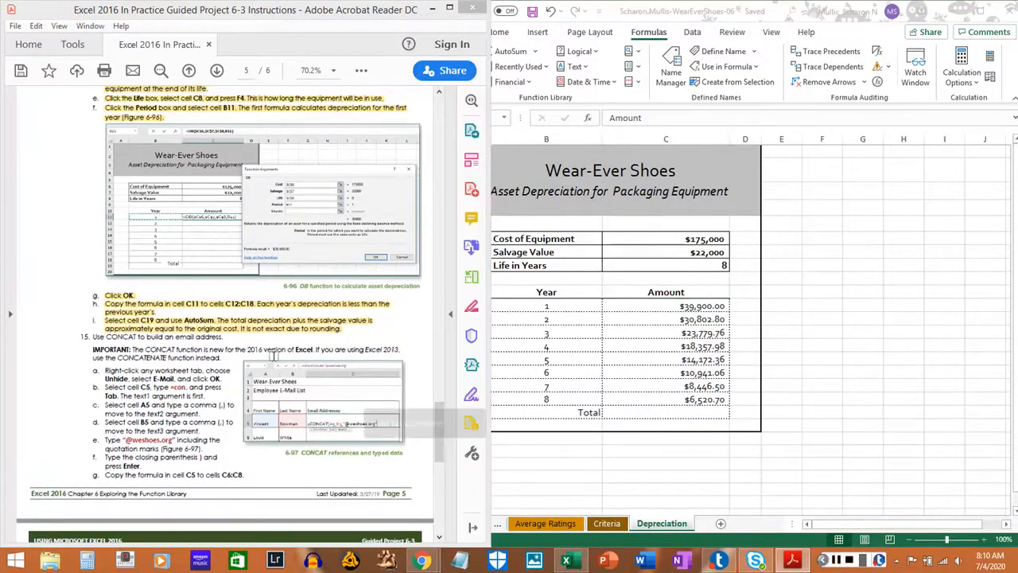
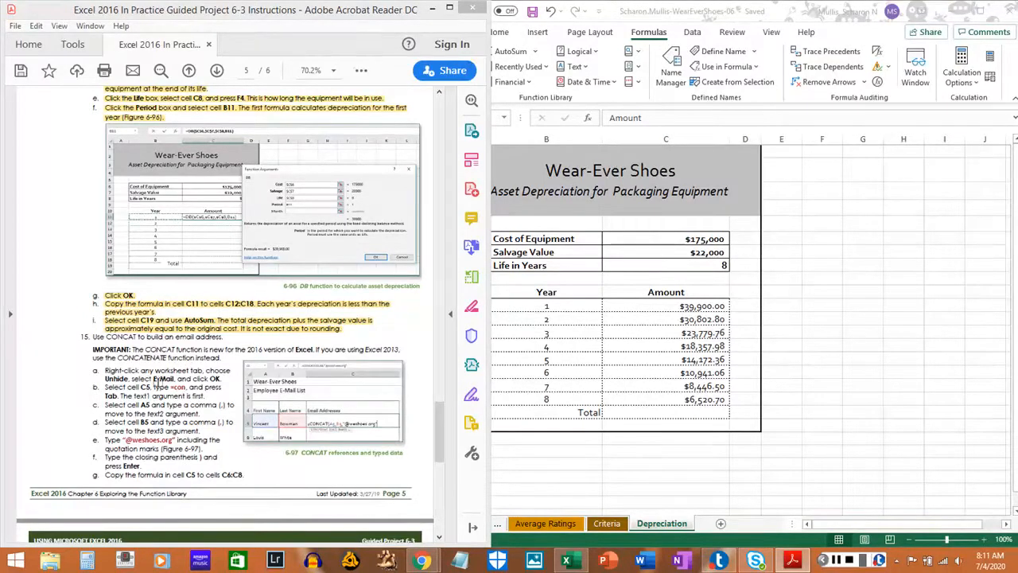
# Unhide the E-Mail worksheet and highlight step 15a in the PDF instructions.
pyautogui.scroll(-1, 130, 374)
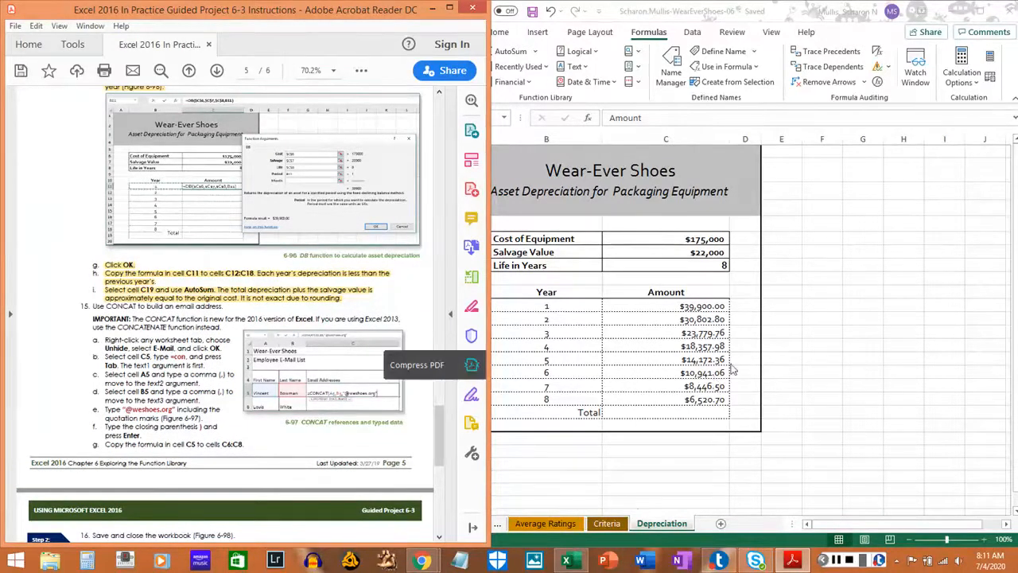
pyautogui.click(612, 525)
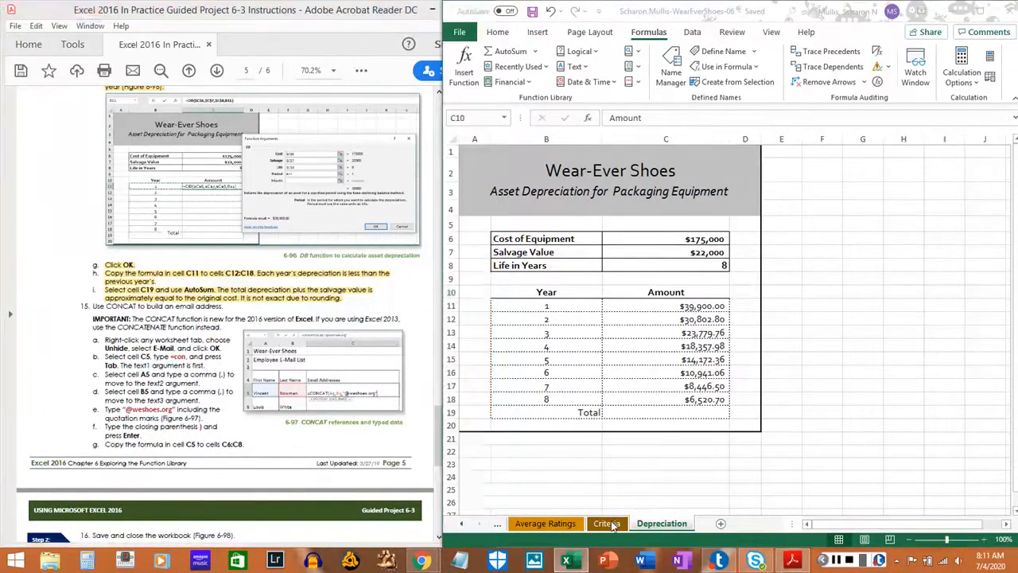
pyautogui.rightClick(657, 531)
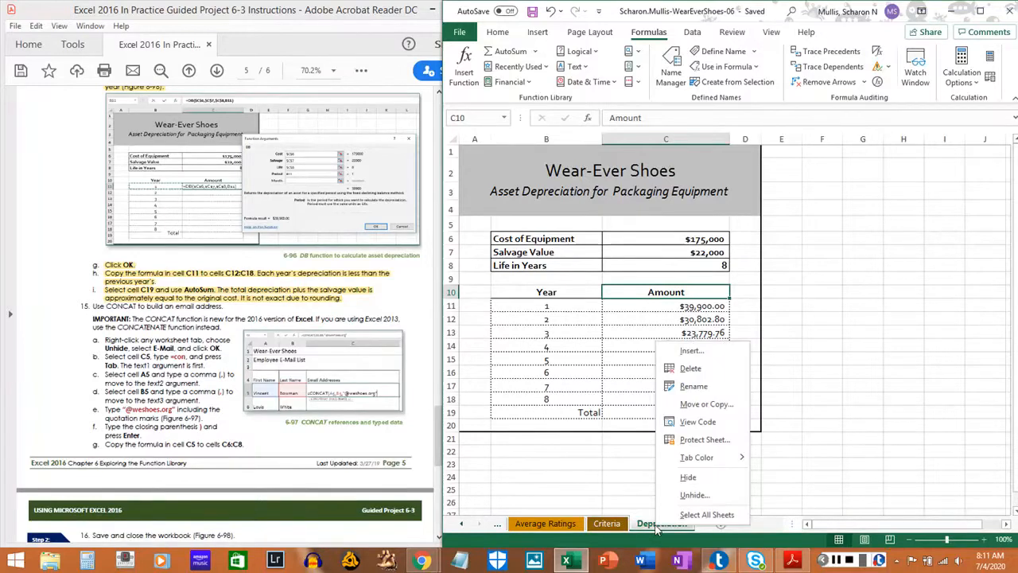
pyautogui.click(692, 494)
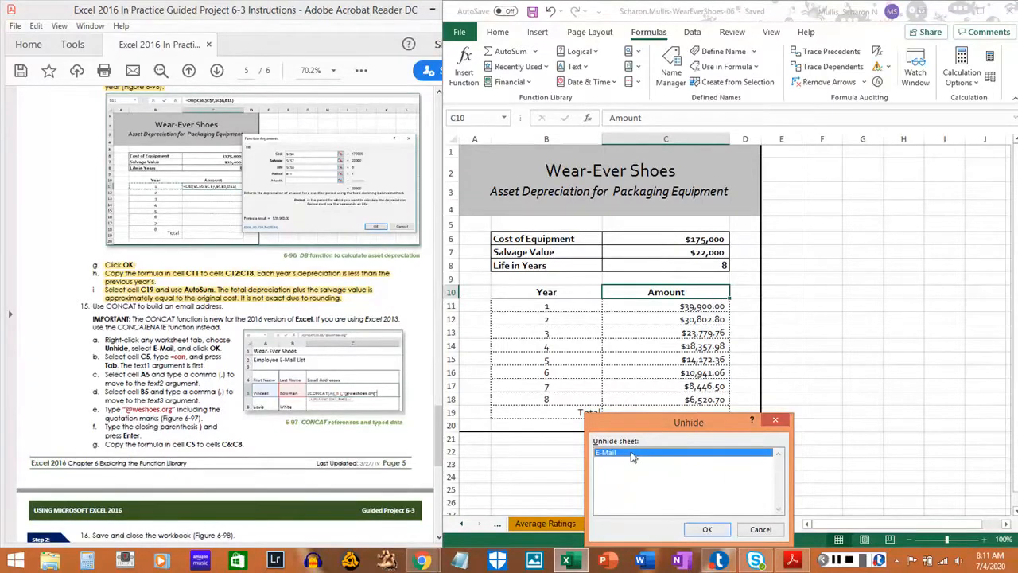
pyautogui.click(709, 532)
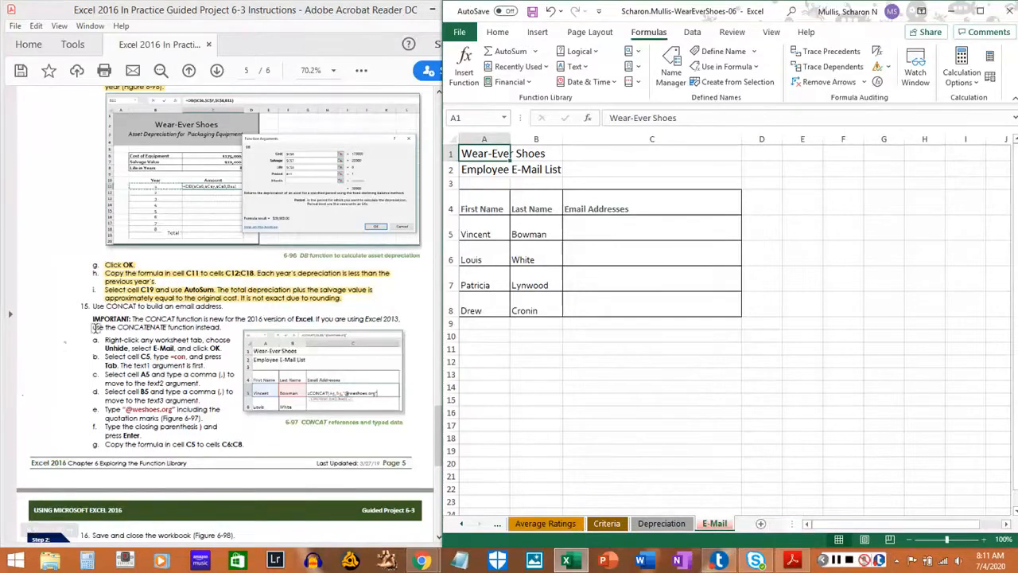
pyautogui.moveTo(104, 339); pyautogui.dragTo(225, 348)
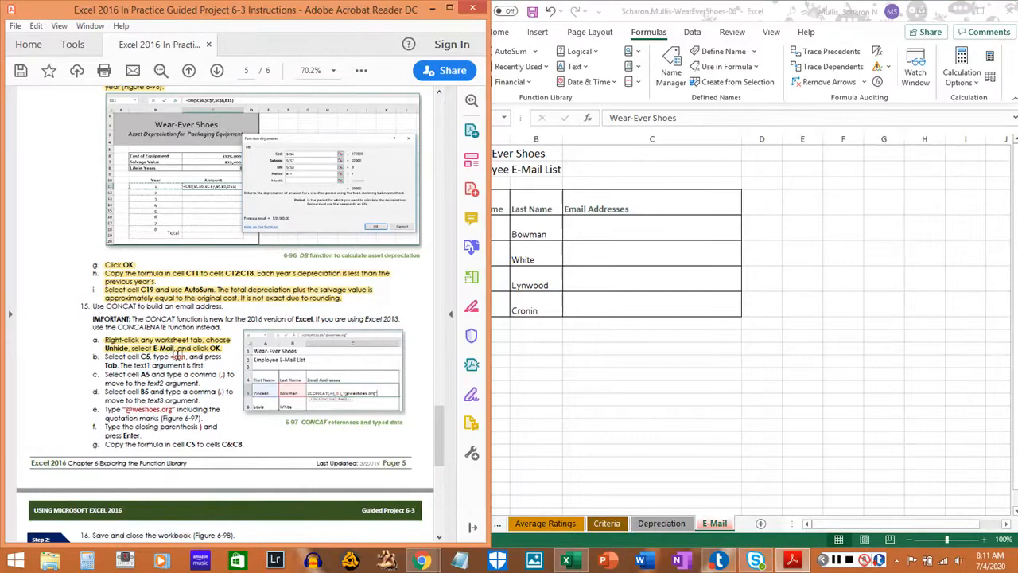
# Start a CONCAT formula in cell C5 of the E-Mail sheet and highlight step 15b in the PDF instructions.
pyautogui.click(594, 228)
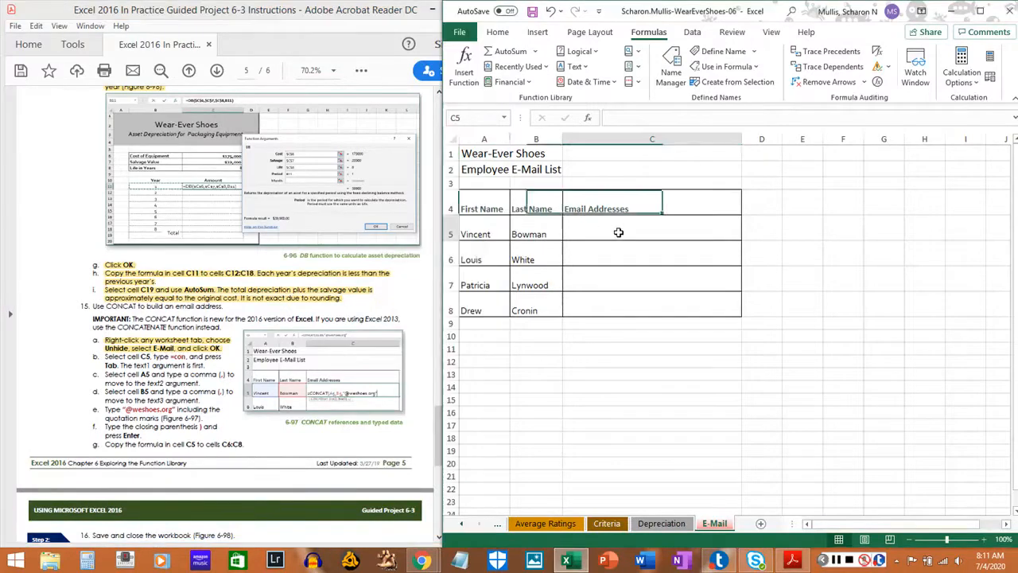
pyautogui.click(618, 232)
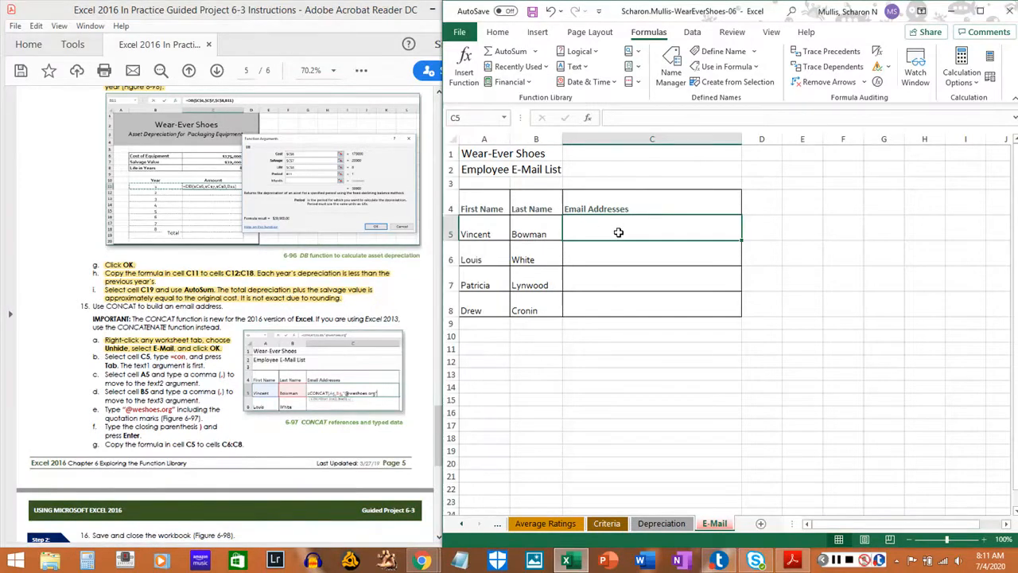
pyautogui.write('=')
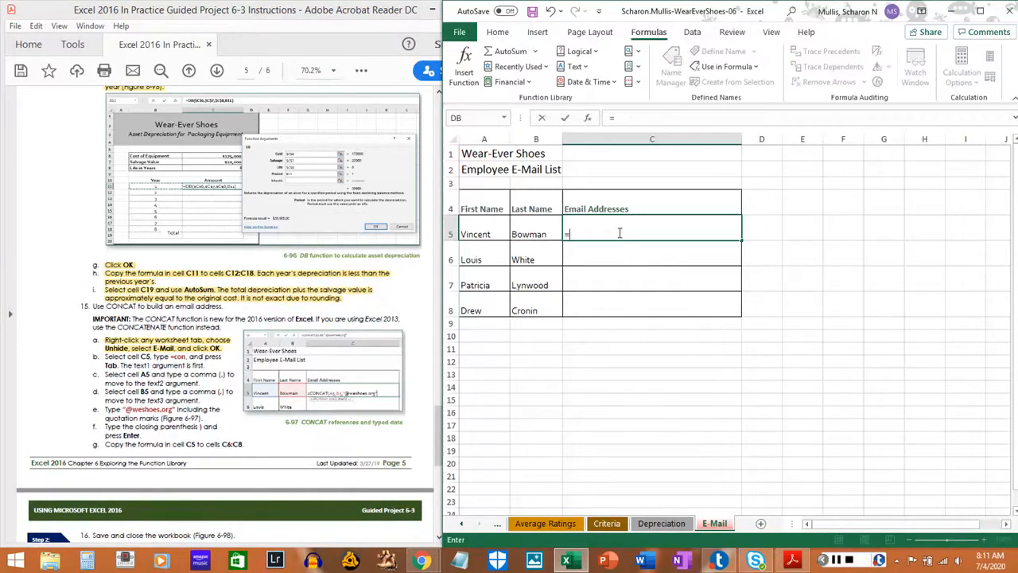
pyautogui.write('con')
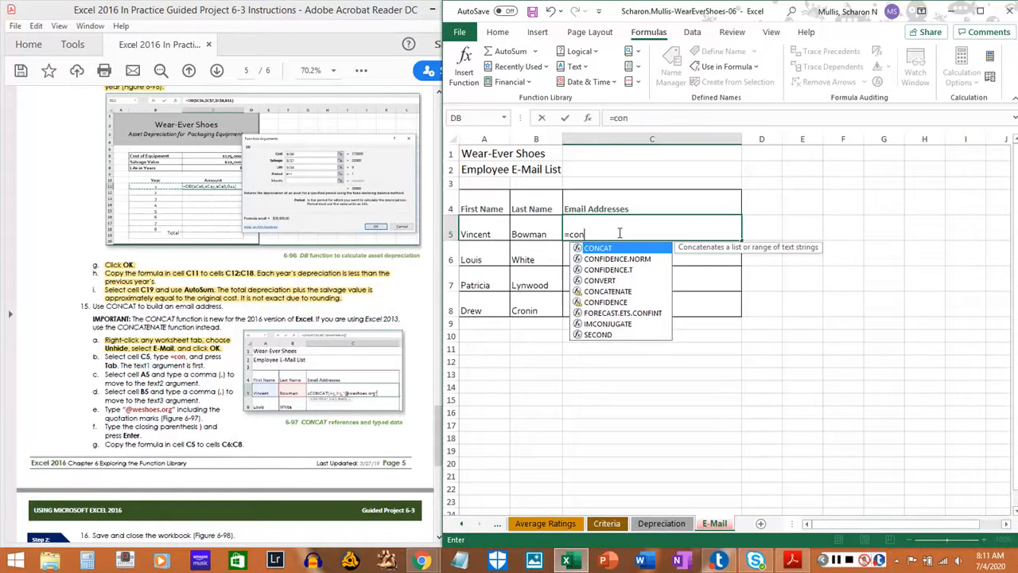
pyautogui.press('Tab')
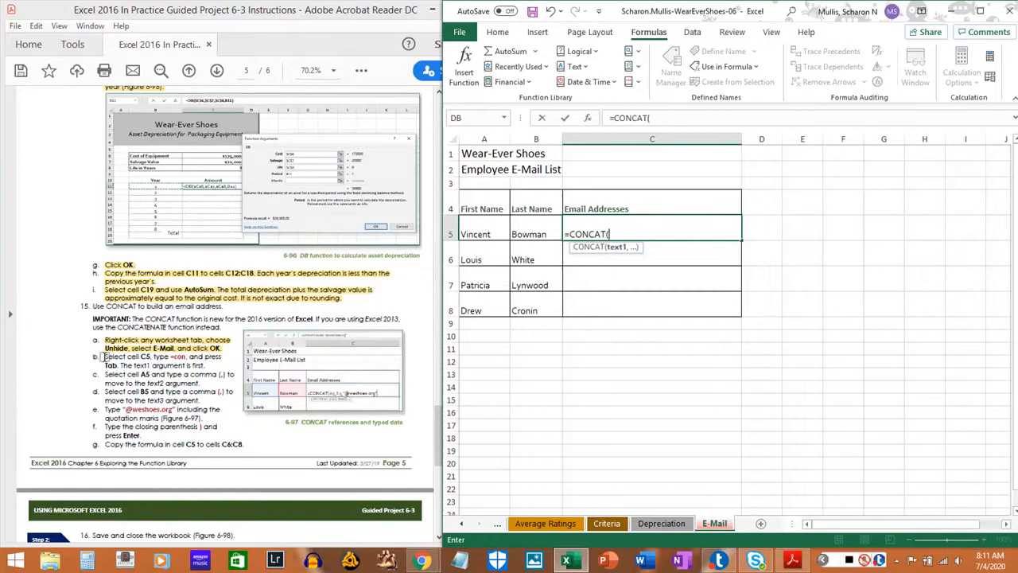
pyautogui.moveTo(105, 356); pyautogui.dragTo(186, 360)
pyautogui.click(194, 366)
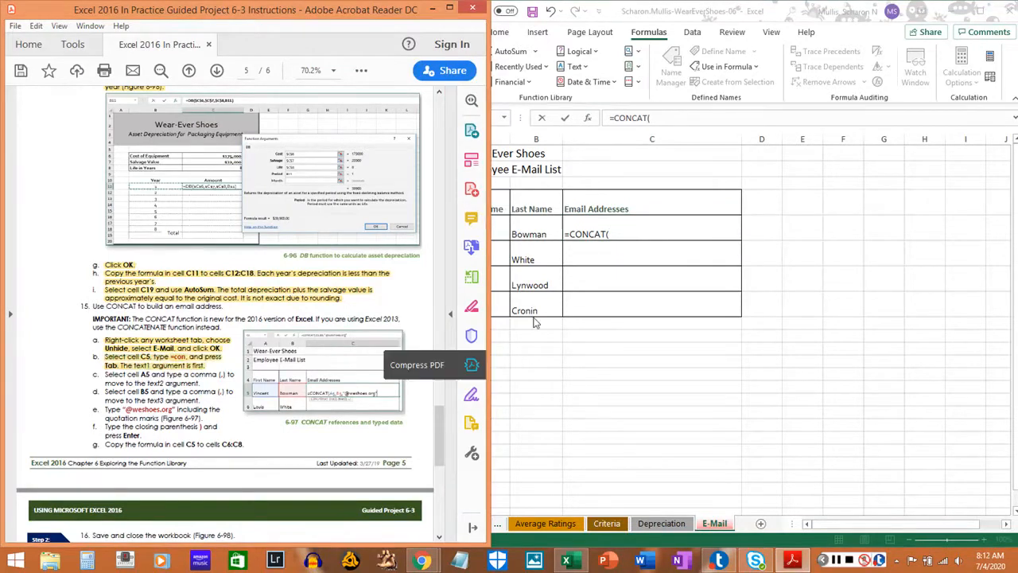
# Use cell A5 as the text1 argument of the CONCAT formula and highlight step 15c in the PDF instructions.
pyautogui.click(786, 98)
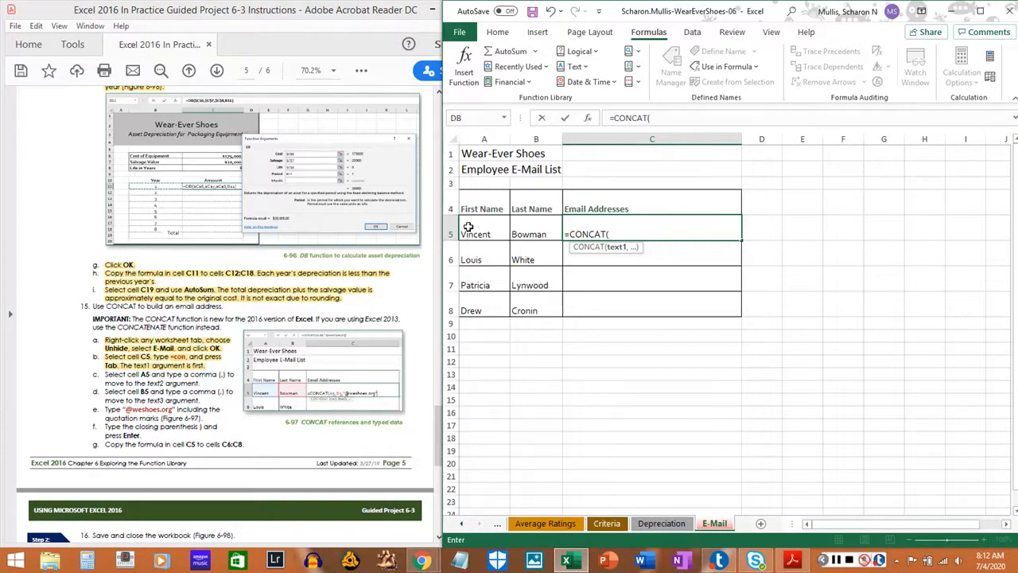
pyautogui.click(834, 560)
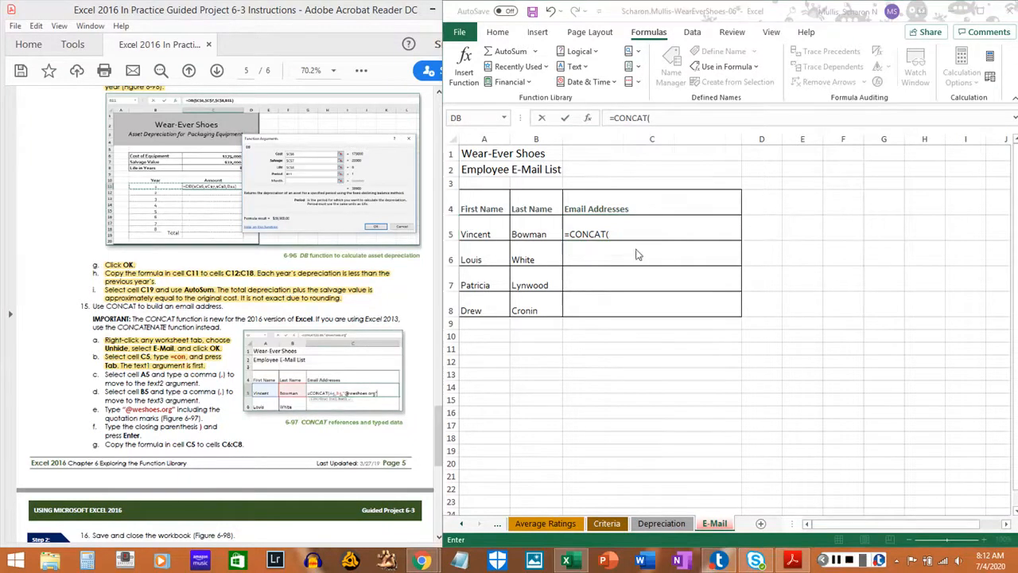
pyautogui.click(472, 227)
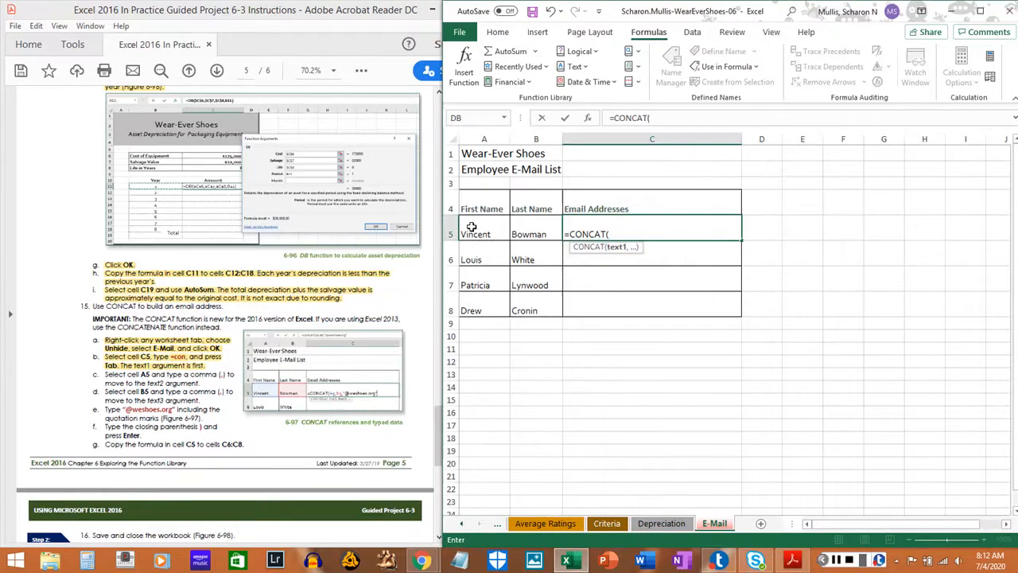
pyautogui.click(472, 227)
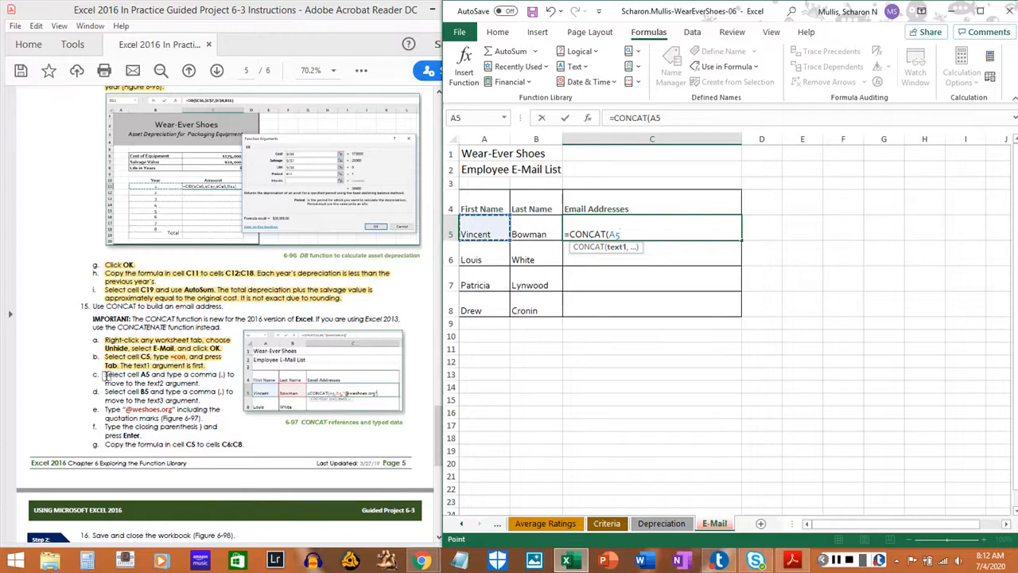
pyautogui.moveTo(104, 374); pyautogui.dragTo(199, 383)
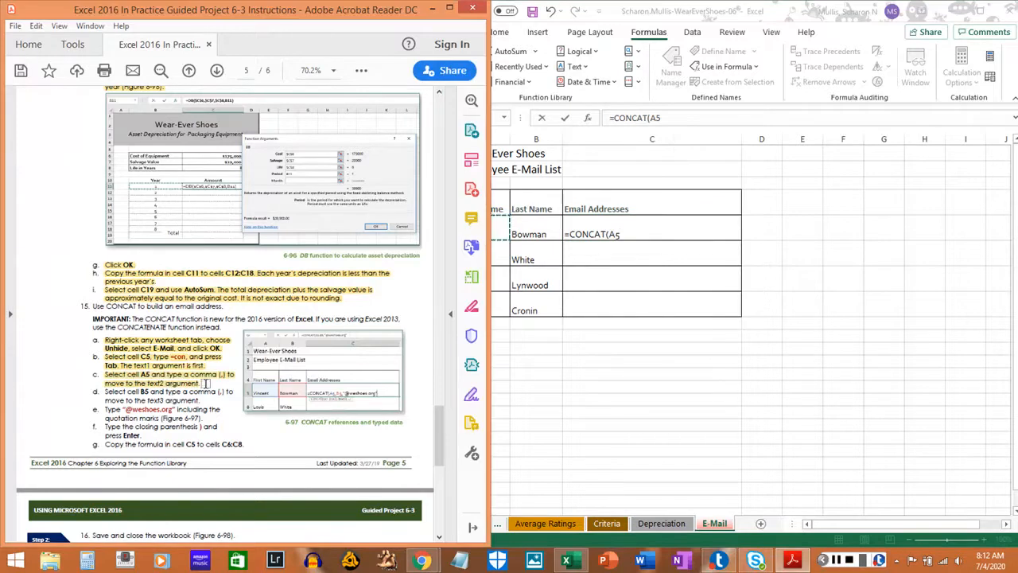
pyautogui.click(527, 231)
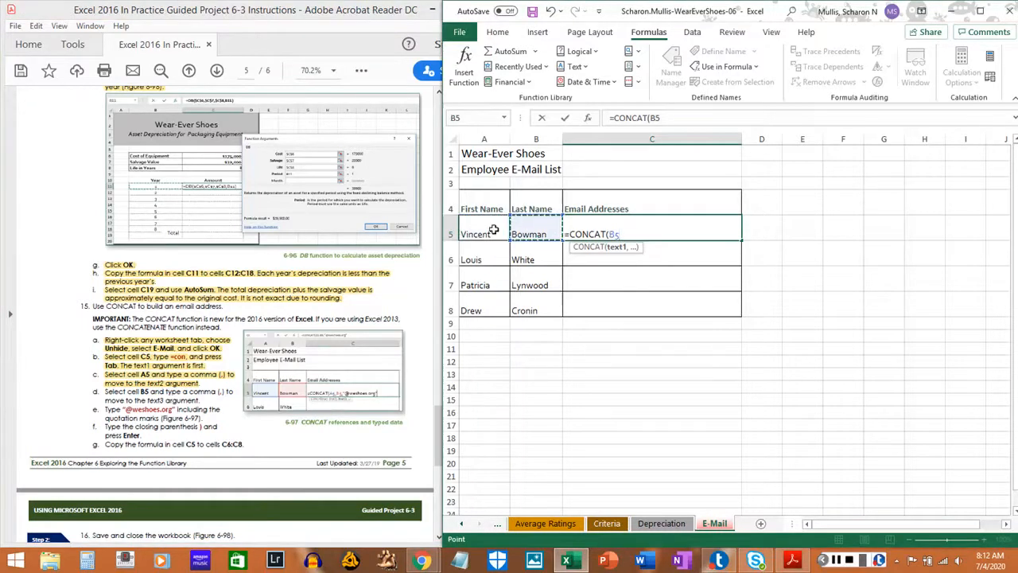
pyautogui.click(493, 230)
pyautogui.write(',')
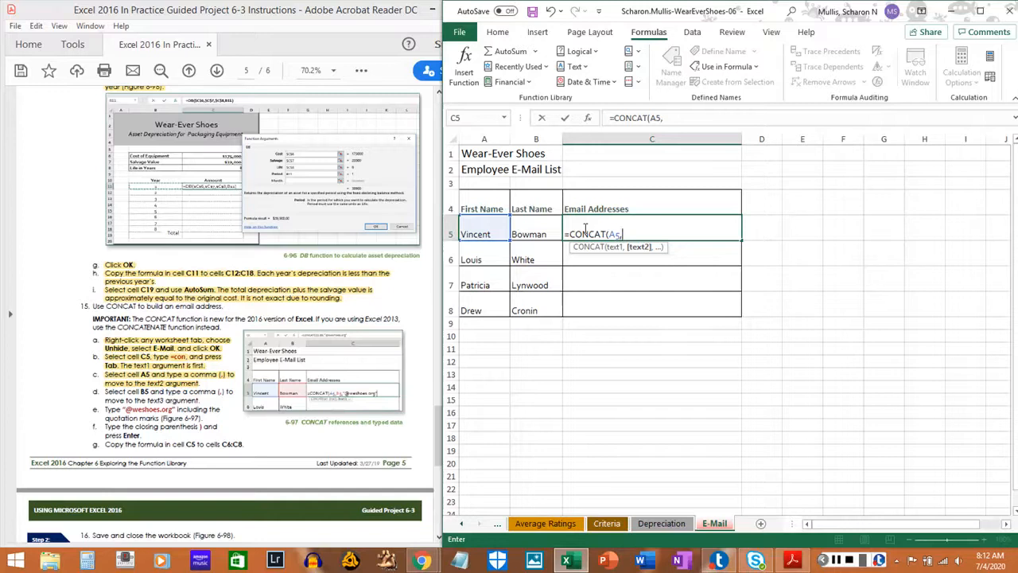
pyautogui.click(539, 231)
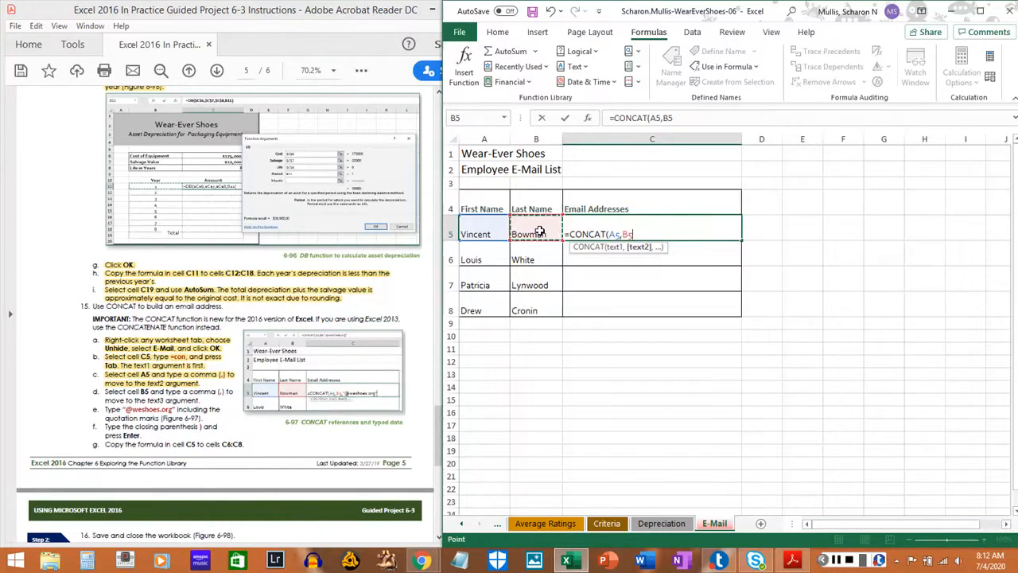
pyautogui.write(',')
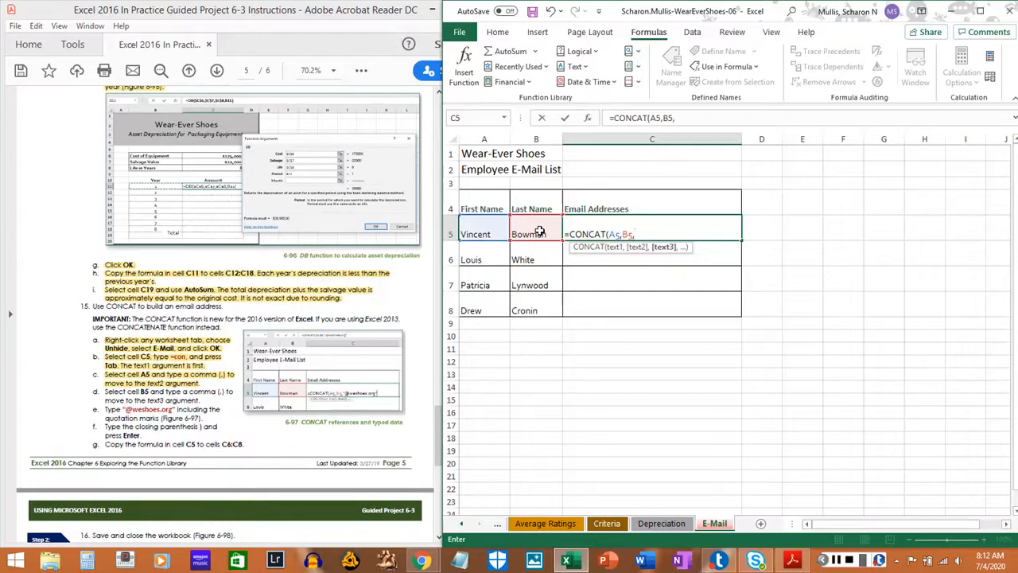
pyautogui.write('@weshoes.')
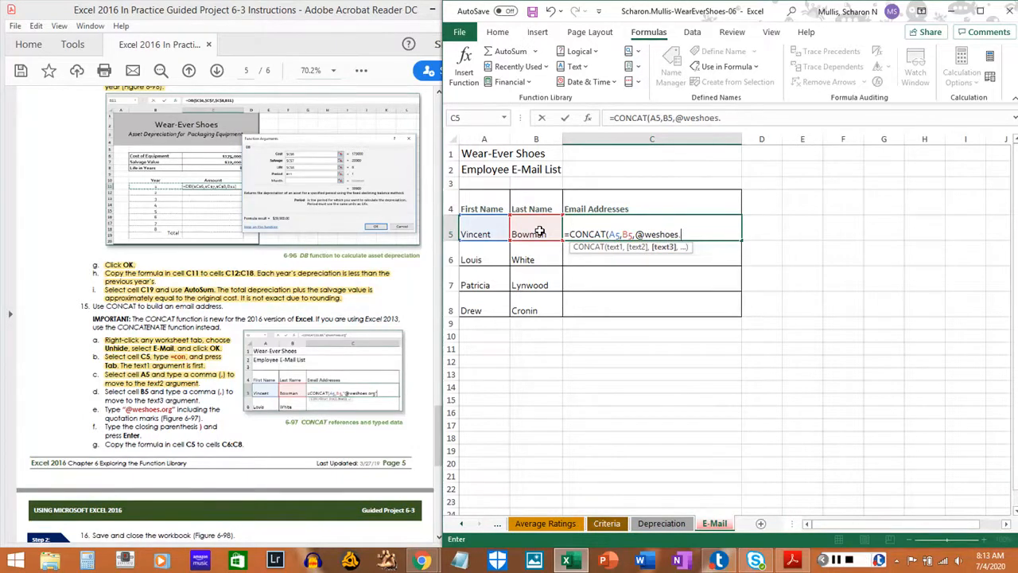
pyautogui.write('org')
# Highlight steps 15d and 15e in the PDF instructions.
pyautogui.click(107, 390)
pyautogui.moveTo(106, 391); pyautogui.dragTo(188, 399)
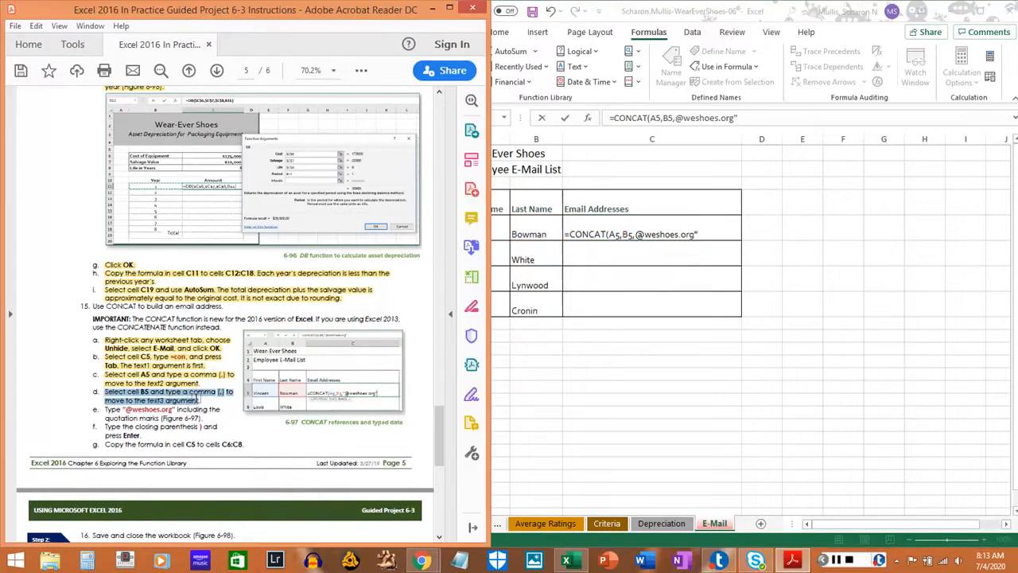
pyautogui.click(193, 401)
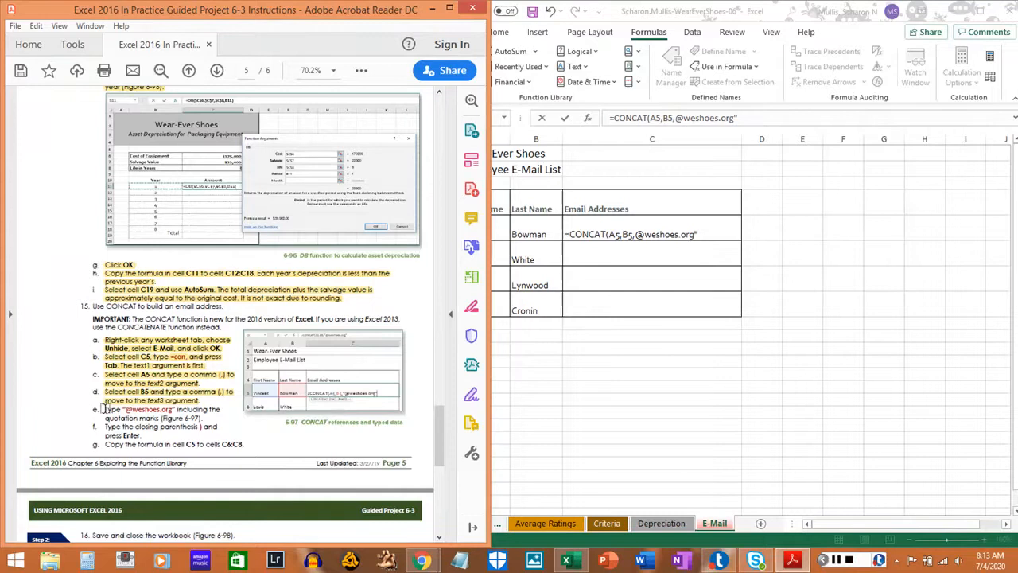
pyautogui.moveTo(106, 409); pyautogui.dragTo(203, 419)
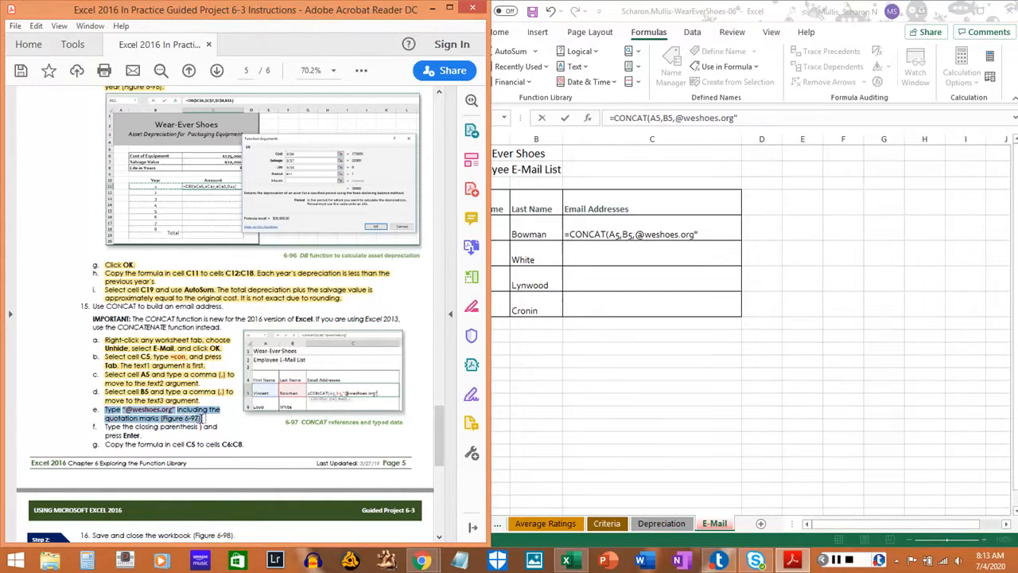
pyautogui.click(203, 426)
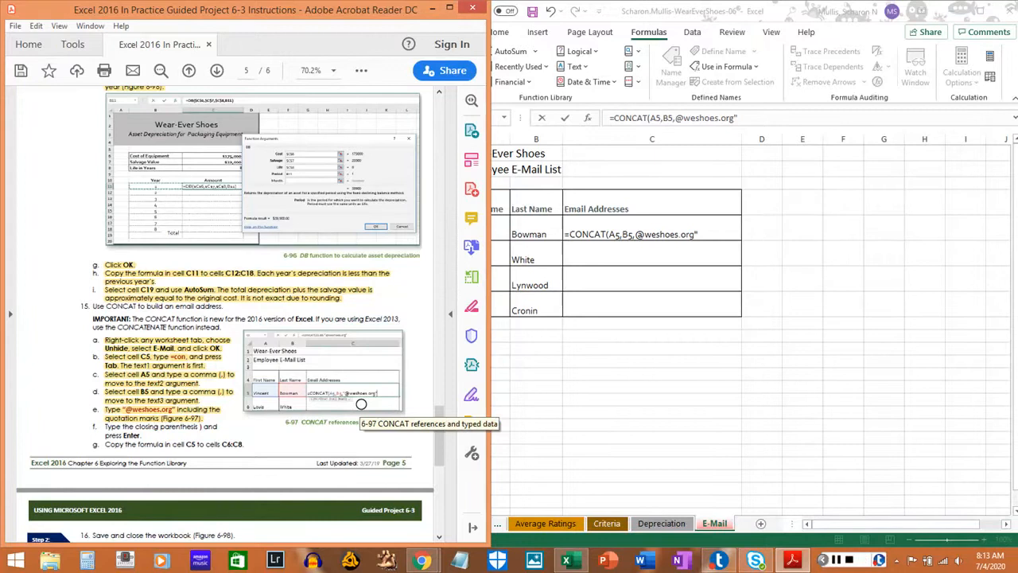
pyautogui.click(634, 234)
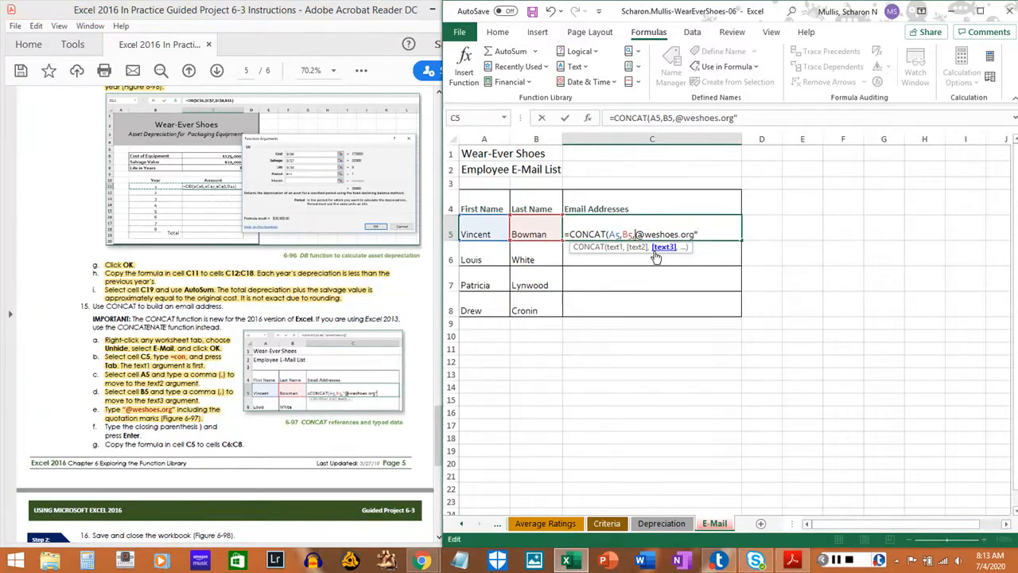
pyautogui.write('"')
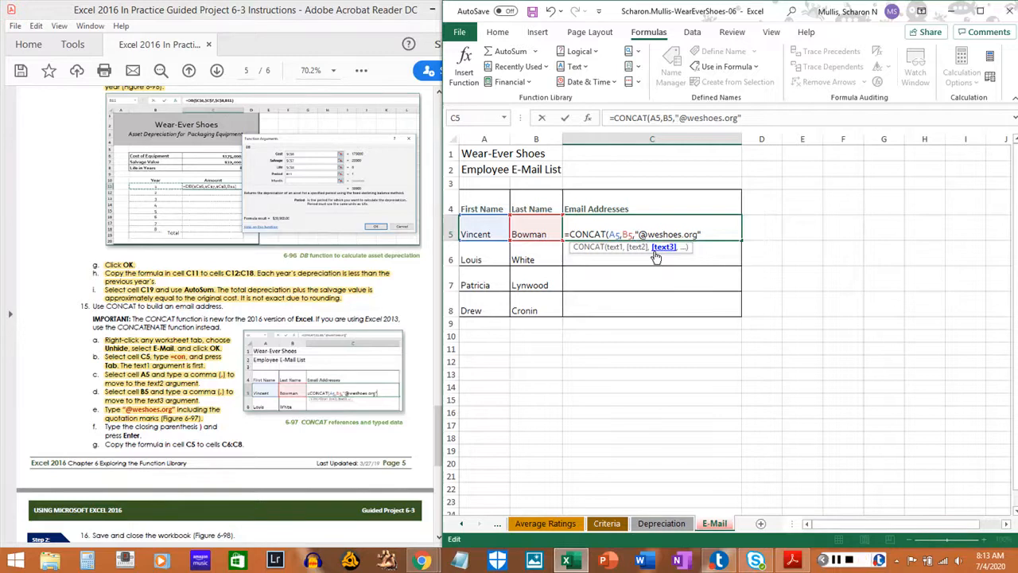
pyautogui.write(')')
pyautogui.press('Return')
pyautogui.click(646, 234)
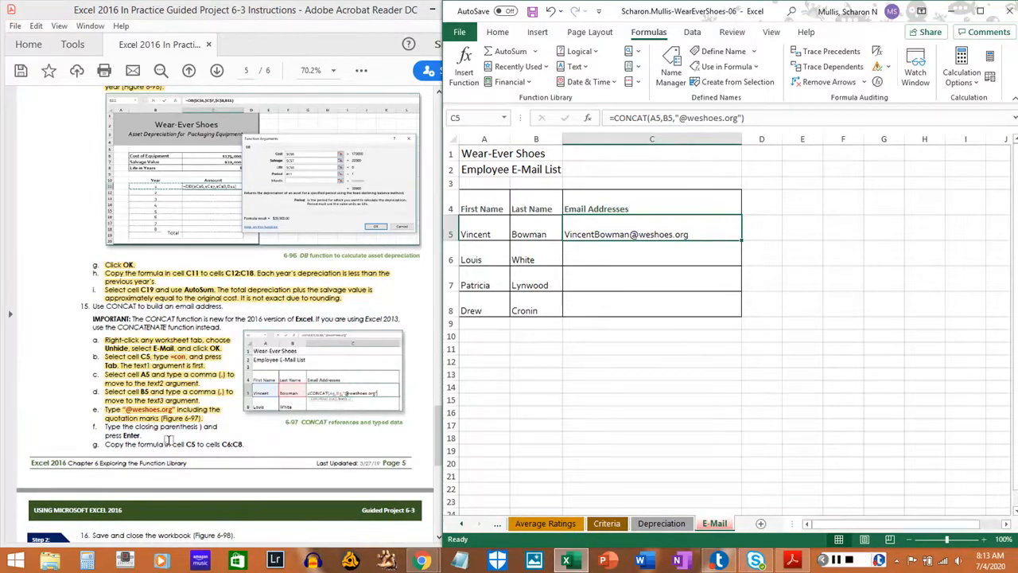
pyautogui.click(102, 426)
pyautogui.moveTo(103, 426); pyautogui.dragTo(144, 436)
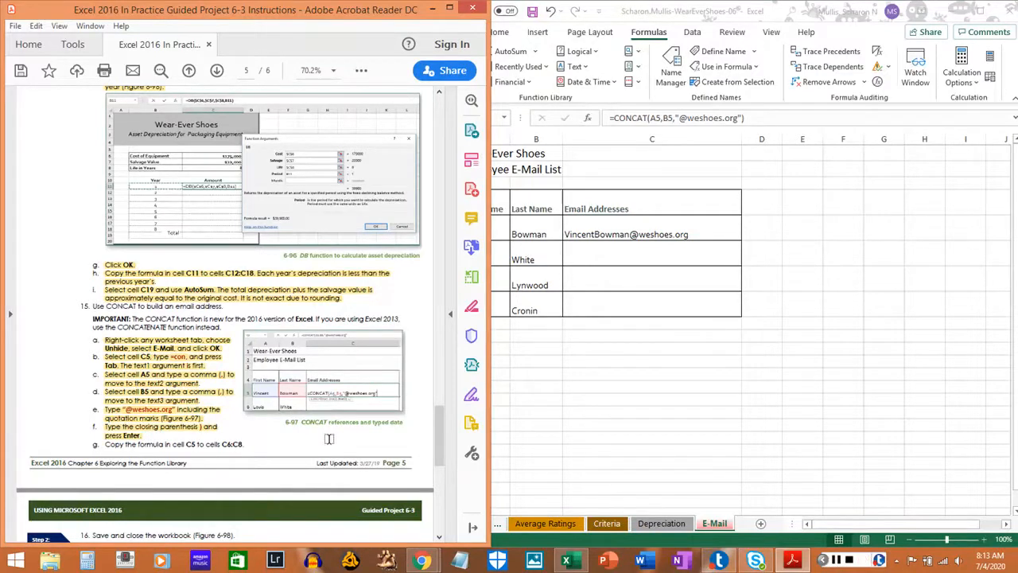
# Copy the CONCAT formula from cell C5, paste only the formula into cells C6:C8, and clear the copy marquee.
pyautogui.click(601, 237)
pyautogui.rightClick(606, 232)
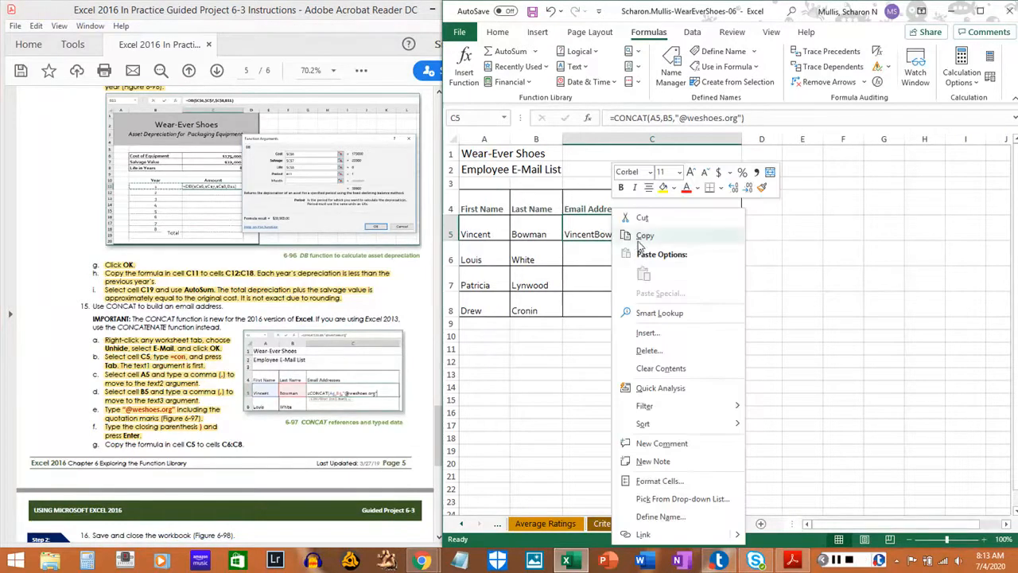
pyautogui.click(641, 237)
pyautogui.moveTo(602, 262); pyautogui.dragTo(605, 311)
pyautogui.rightClick(606, 310)
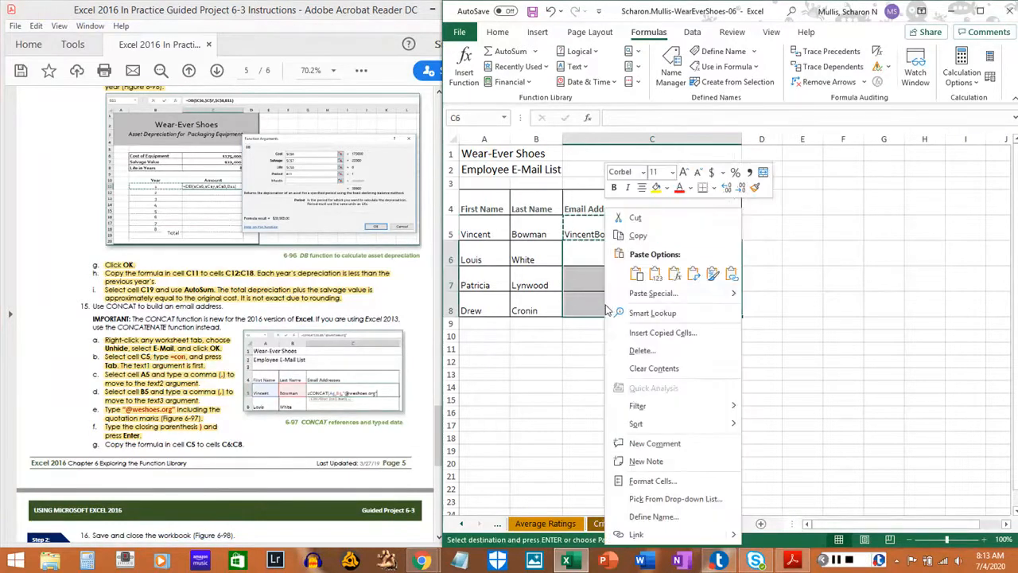
pyautogui.click(674, 273)
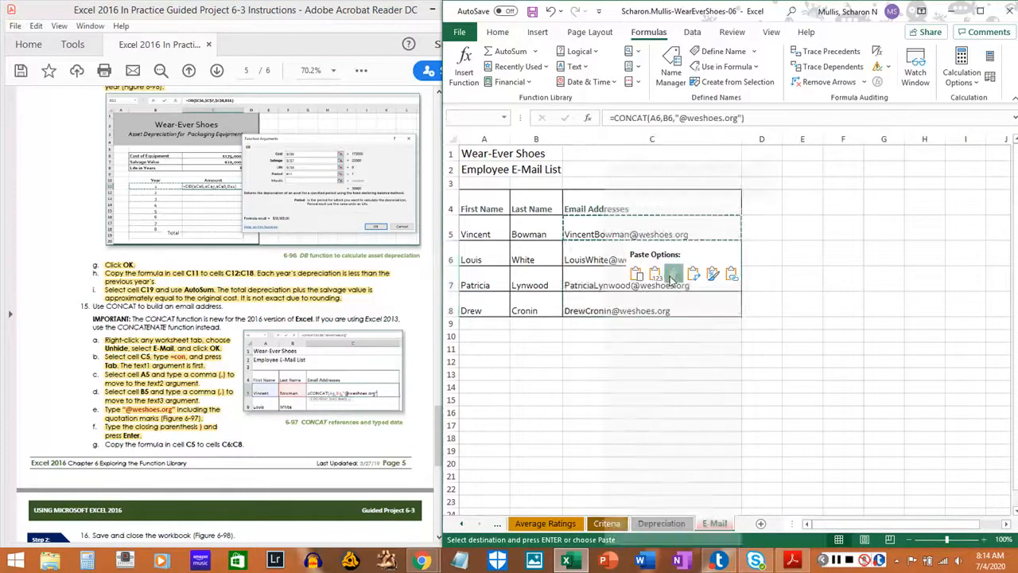
pyautogui.click(600, 362)
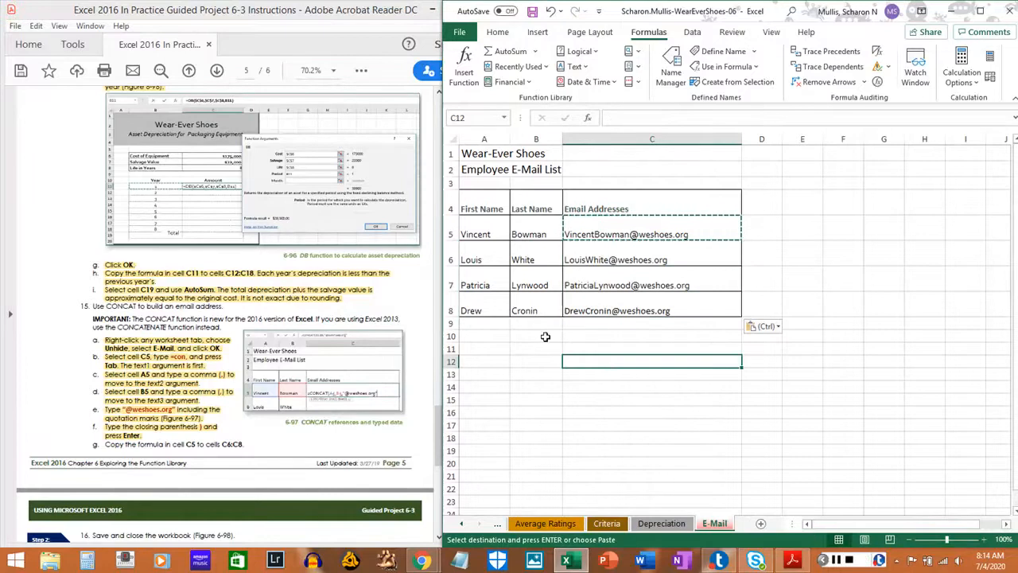
pyautogui.press('Escape')
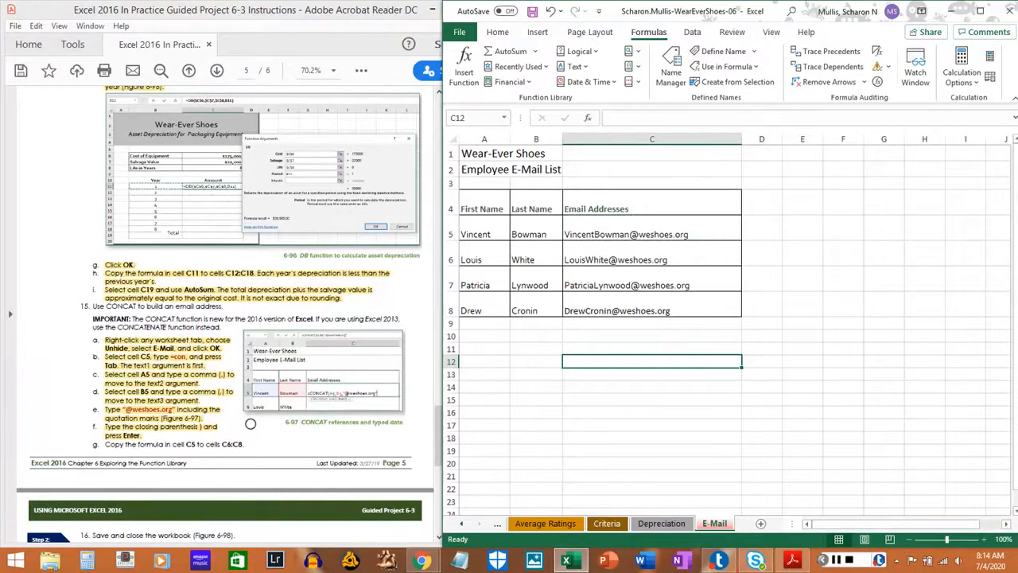
# Highlight step 15g in the PDF instructions and bring steps 16 to 18 into view.
pyautogui.moveTo(104, 443); pyautogui.dragTo(247, 444)
pyautogui.scroll(-5, 254, 430)
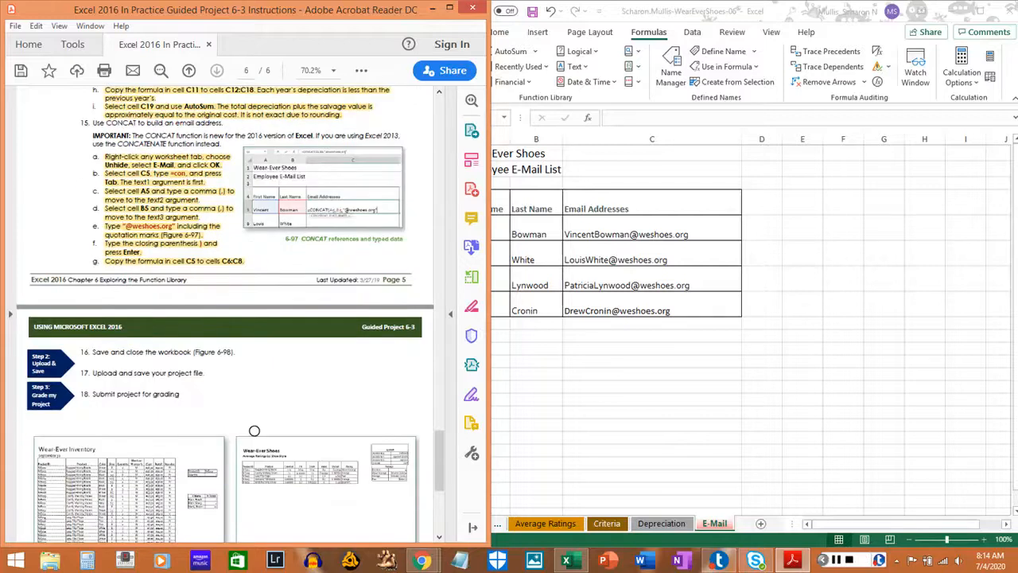
pyautogui.scroll(-1, 253, 431)
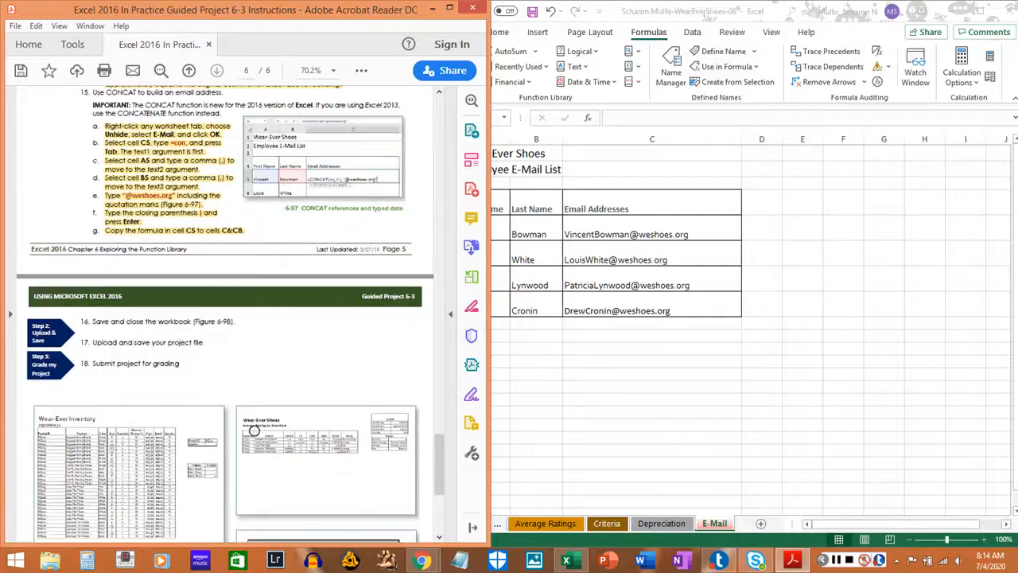
# Save the WearEverShoes-06 workbook and close it.
pyautogui.click(890, 247)
pyautogui.click(459, 32)
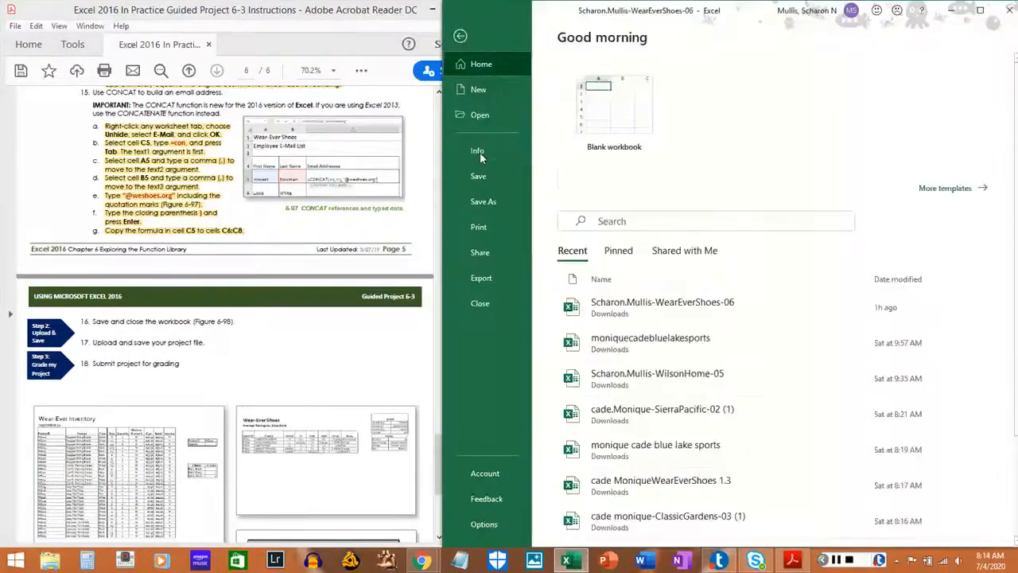
pyautogui.click(480, 177)
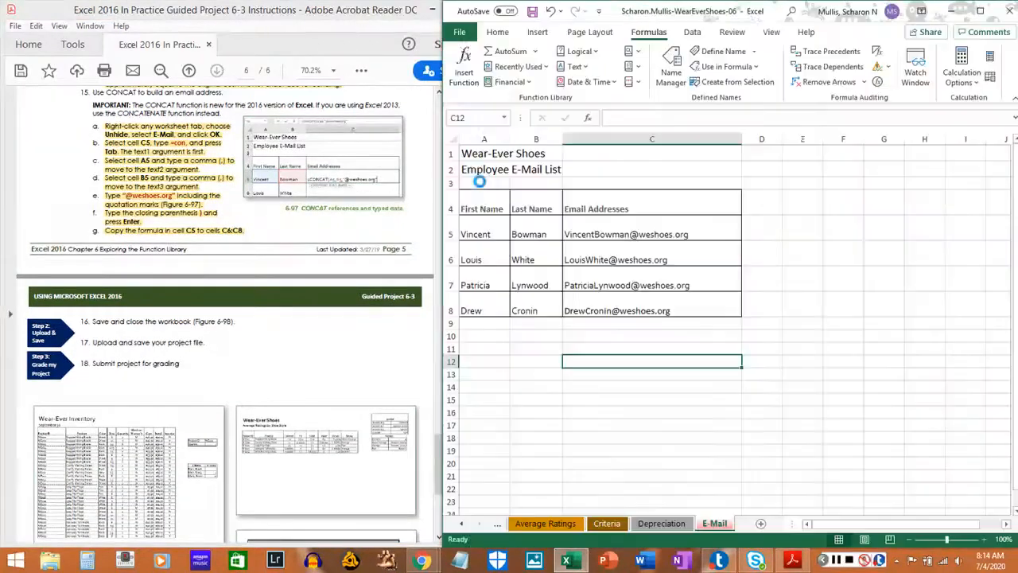
pyautogui.click(460, 34)
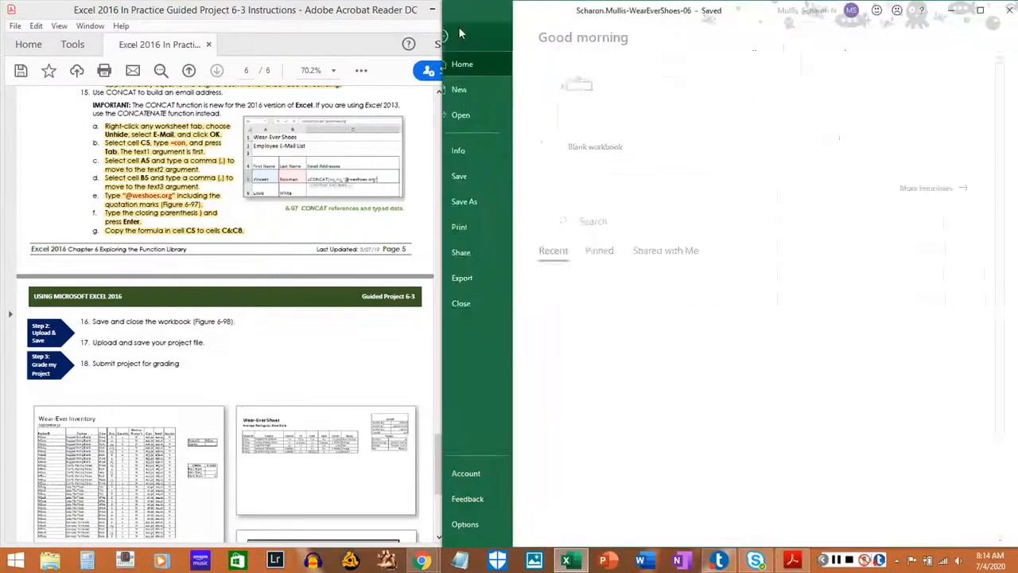
pyautogui.click(470, 303)
# Highlight step 16 in the PDF instructions and exit Excel.
pyautogui.moveTo(90, 321); pyautogui.dragTo(233, 322)
pyautogui.click(233, 321)
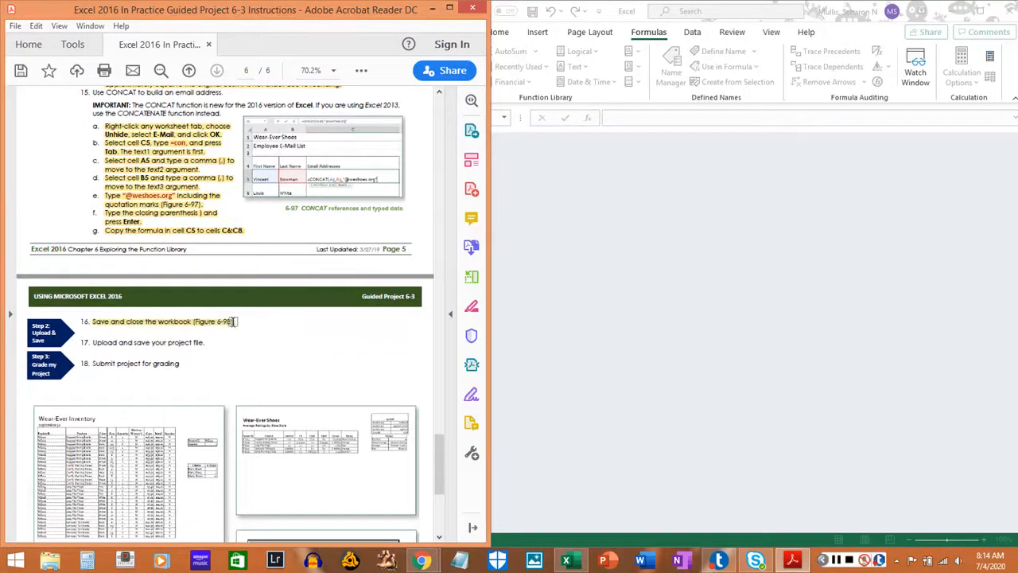
pyautogui.click(1010, 11)
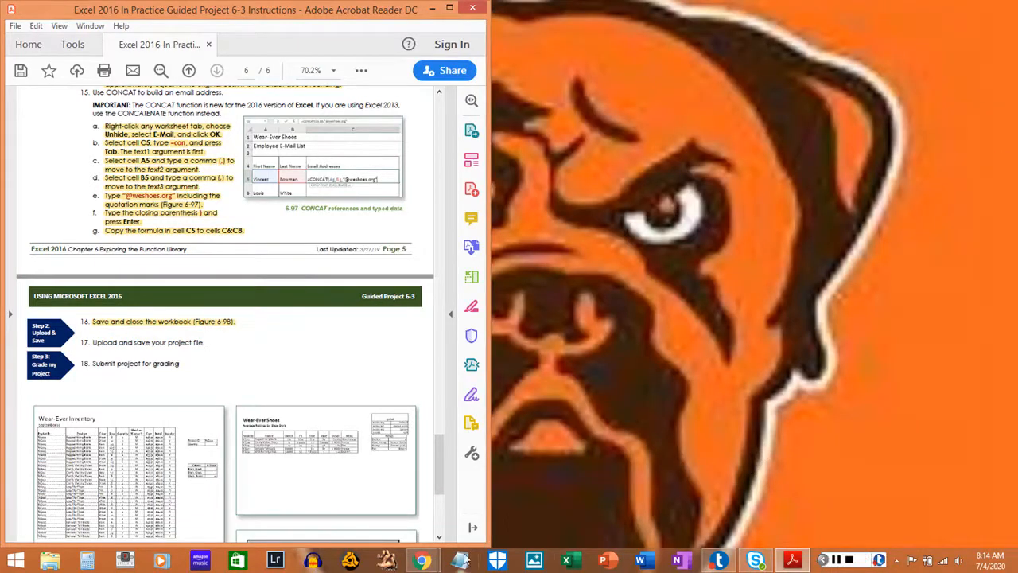
# Switch to the SIMnet project page in Chrome, upload the WearEverShoes-06 workbook from Downloads and submit it for grading.
pyautogui.moveTo(421, 560)
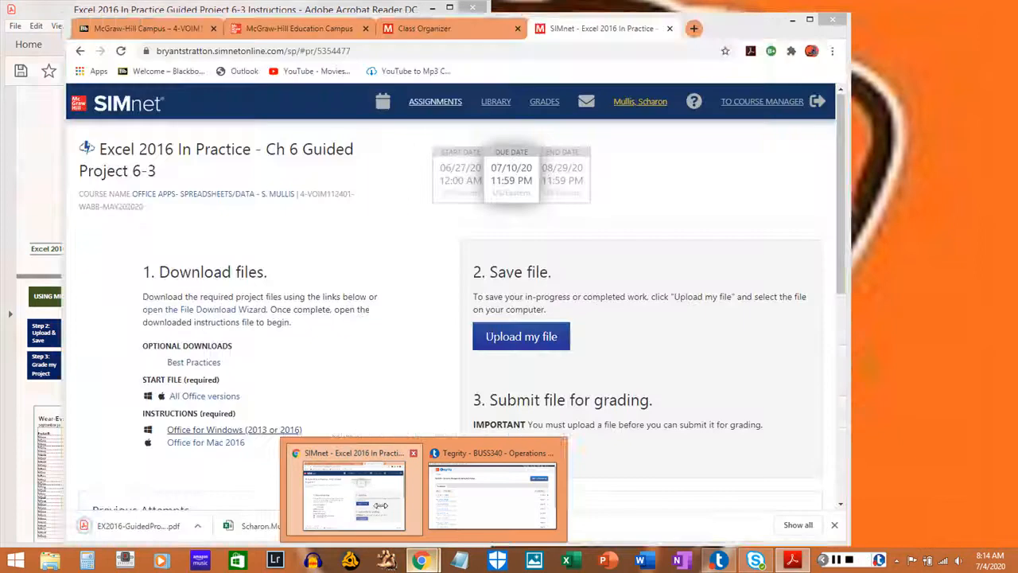
pyautogui.click(381, 506)
pyautogui.click(543, 342)
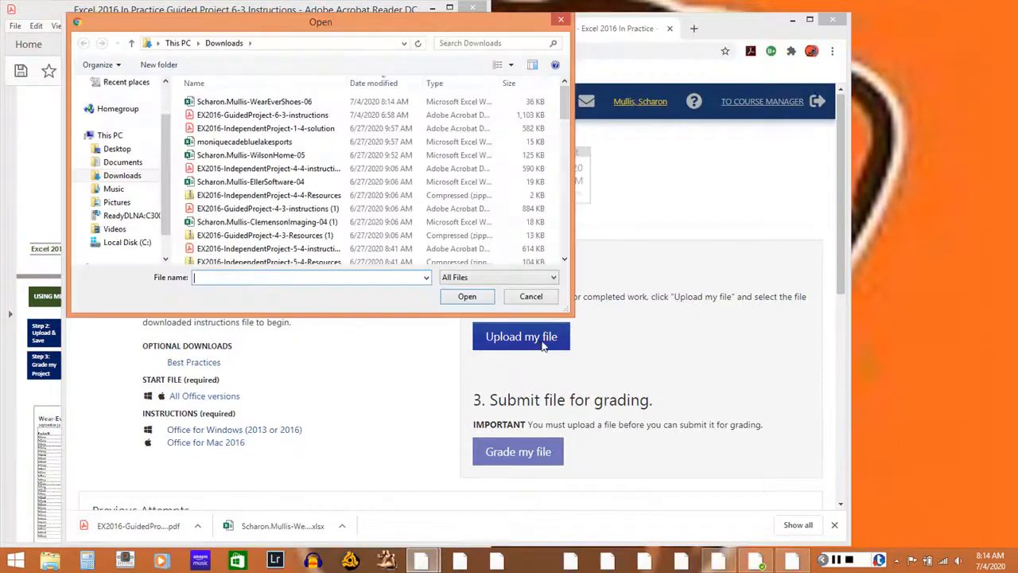
pyautogui.click(374, 103)
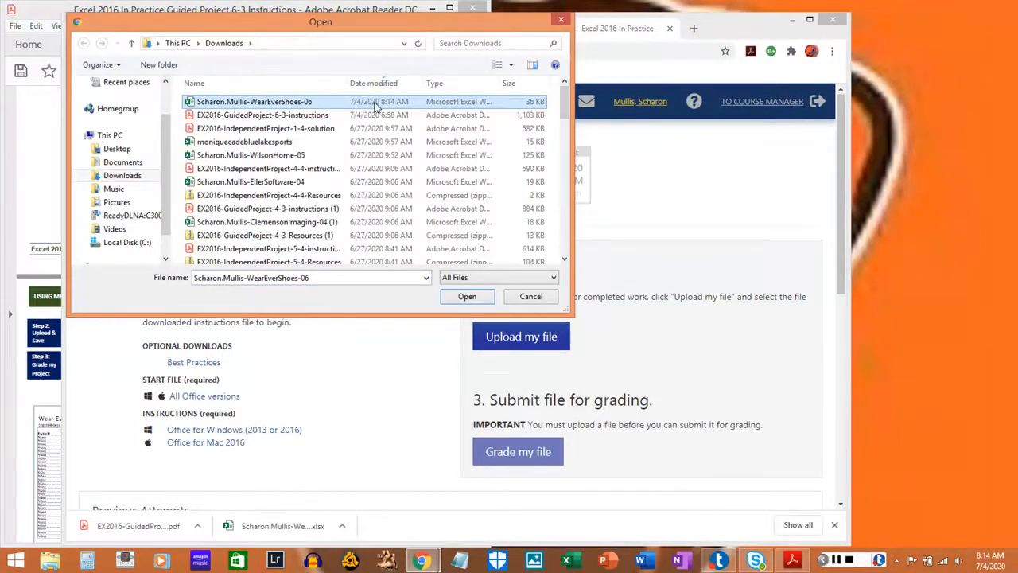
pyautogui.doubleClick(376, 106)
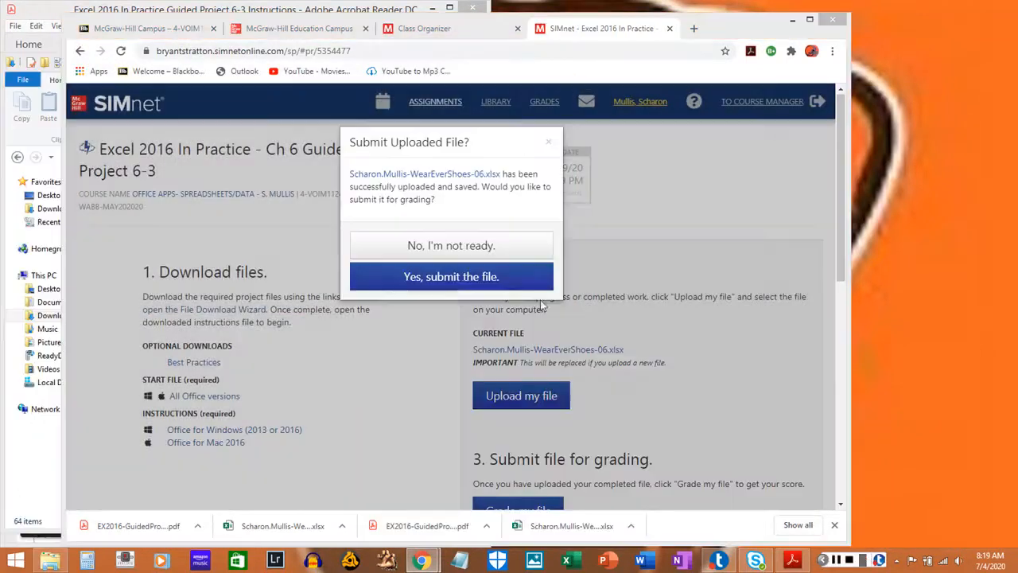
pyautogui.click(459, 277)
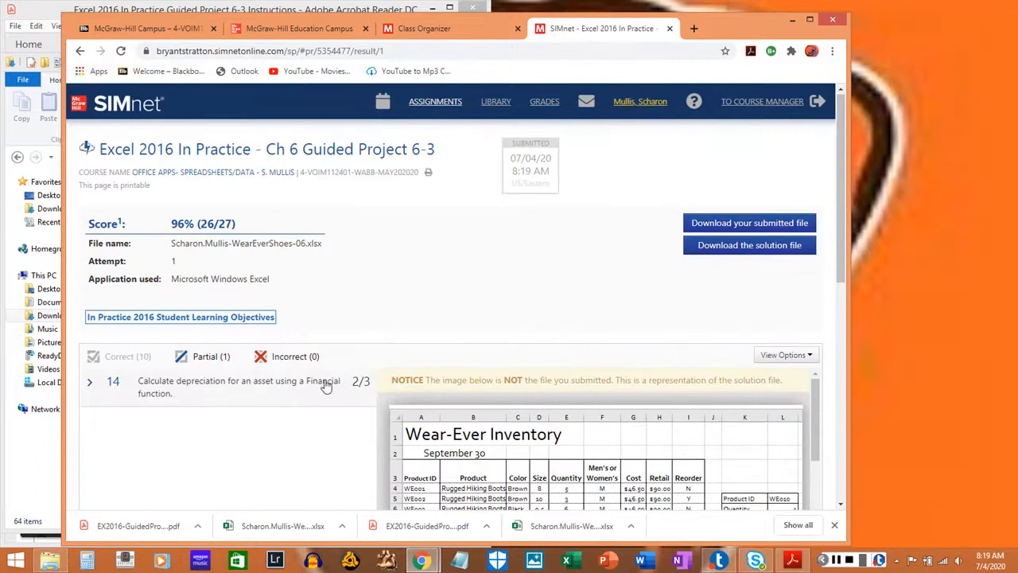
# Expand the partially correct item 14 in the grading results and compare its feedback with the Depreciation sheet in the solution preview.
pyautogui.scroll(-1, 322, 386)
pyautogui.click(280, 343)
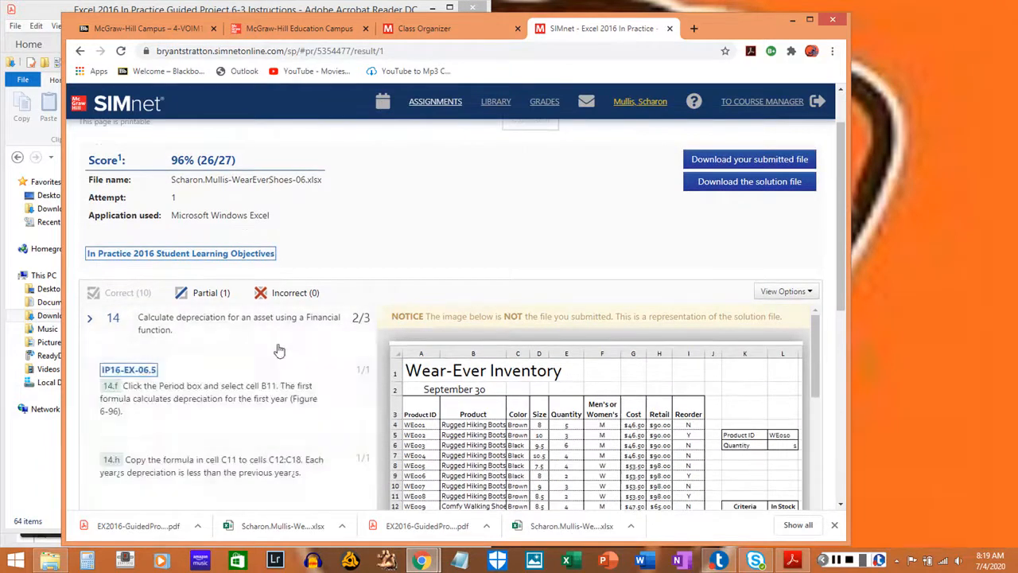
pyautogui.scroll(-3, 235, 383)
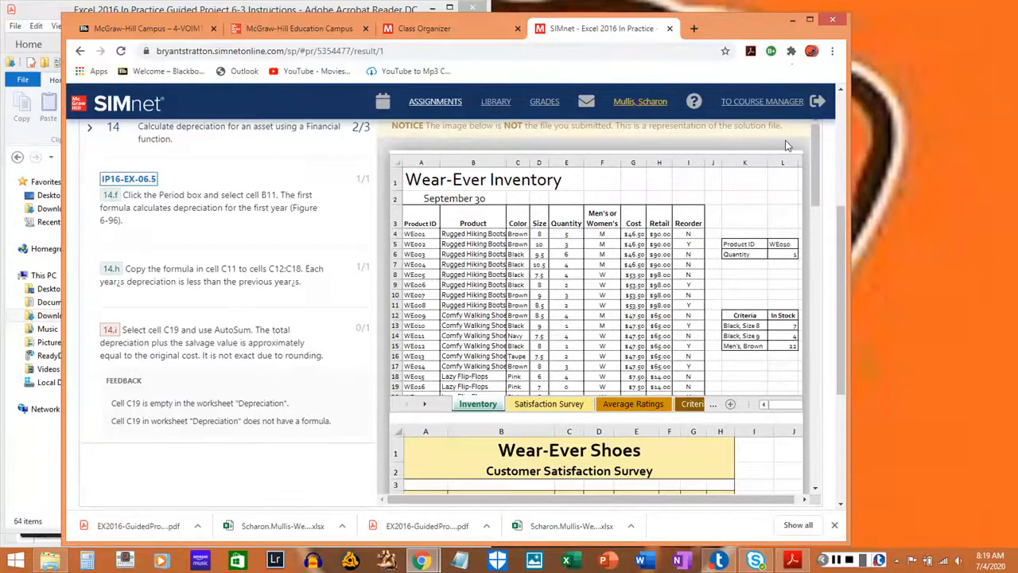
pyautogui.scroll(-15, 804, 222)
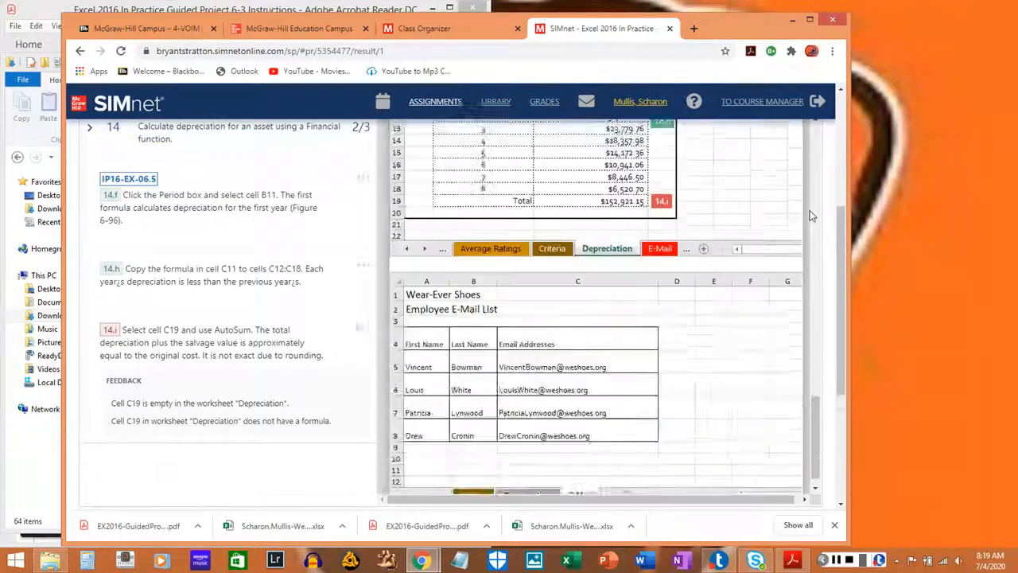
pyautogui.scroll(4, 750, 278)
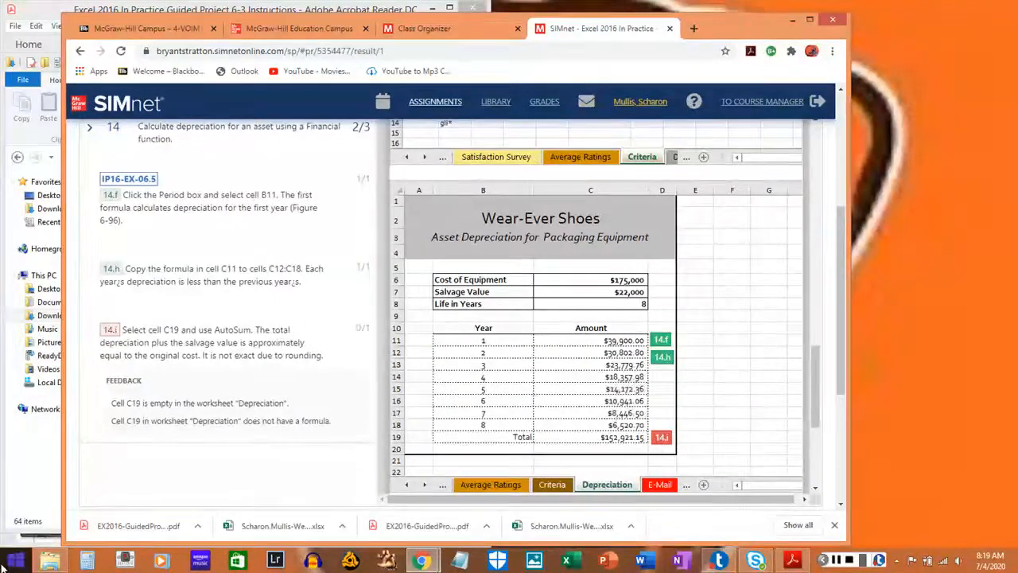
# Reopen the WearEverShoes-06 workbook from the Downloads folder in Excel and go to the Depreciation sheet.
pyautogui.click(17, 531)
pyautogui.click(255, 196)
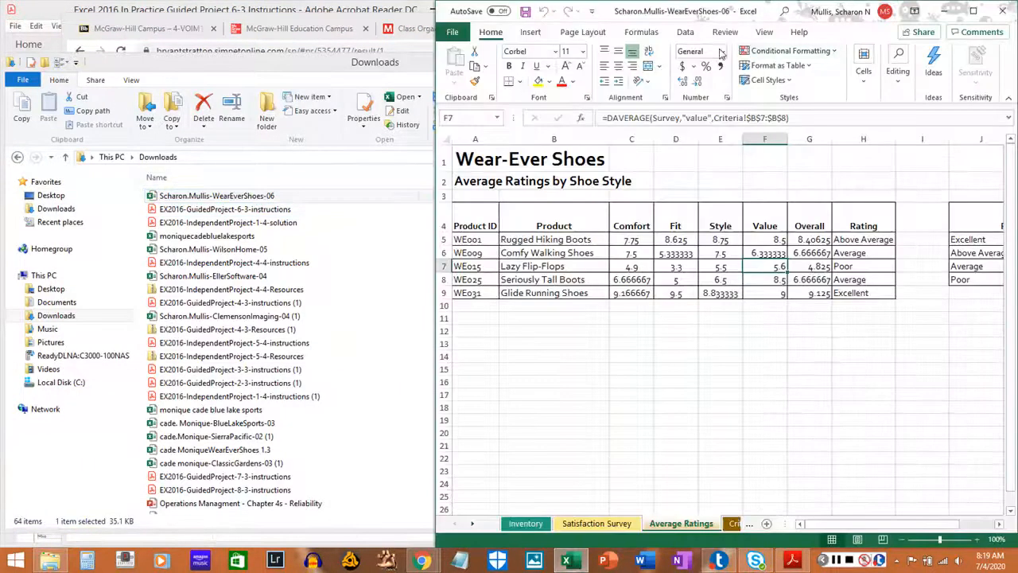
pyautogui.click(731, 524)
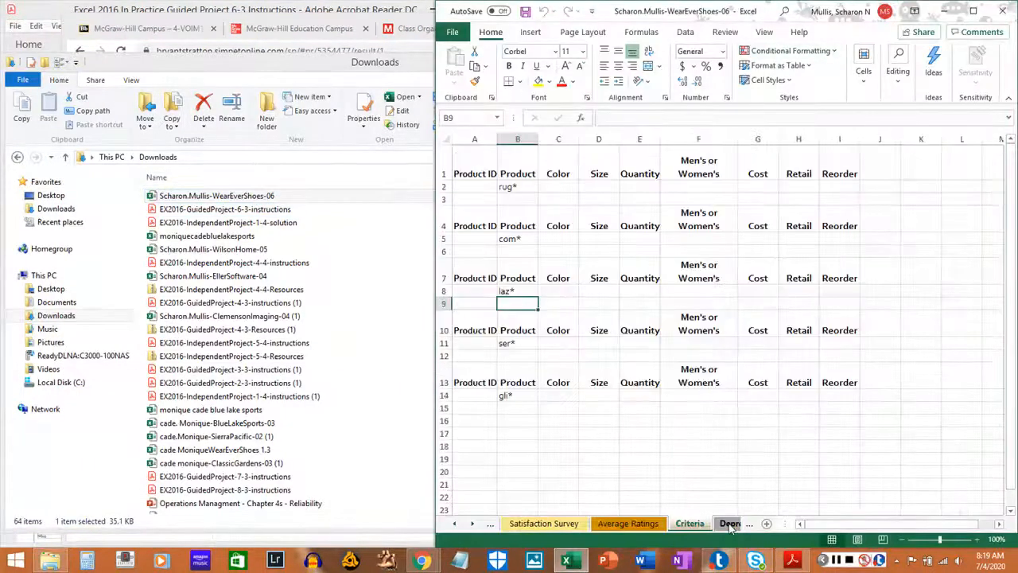
pyautogui.click(730, 523)
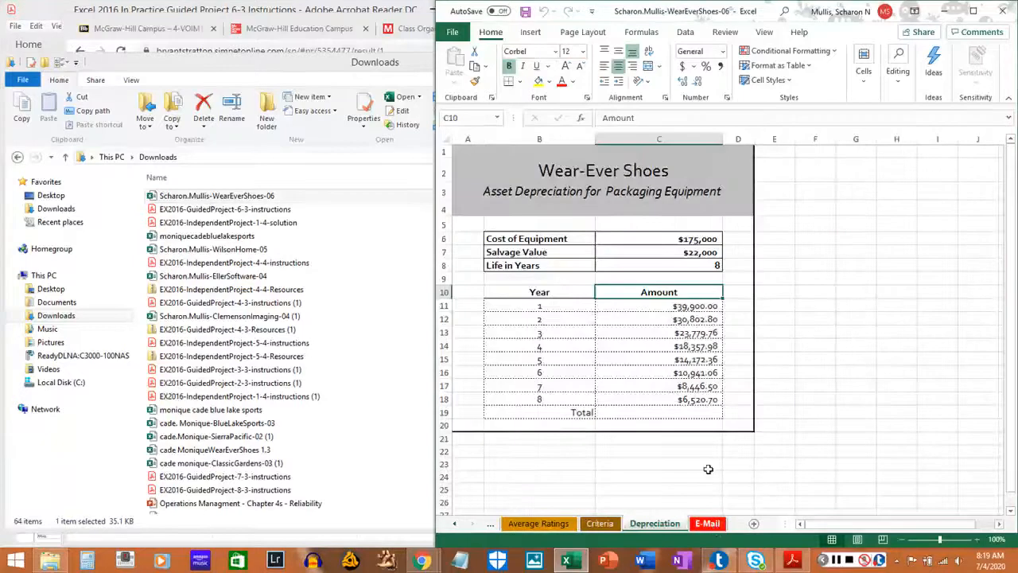
# Total the depreciation amounts in cell C19 with AutoSum as =SUM(C11:C18), then save and close the workbook.
pyautogui.click(668, 407)
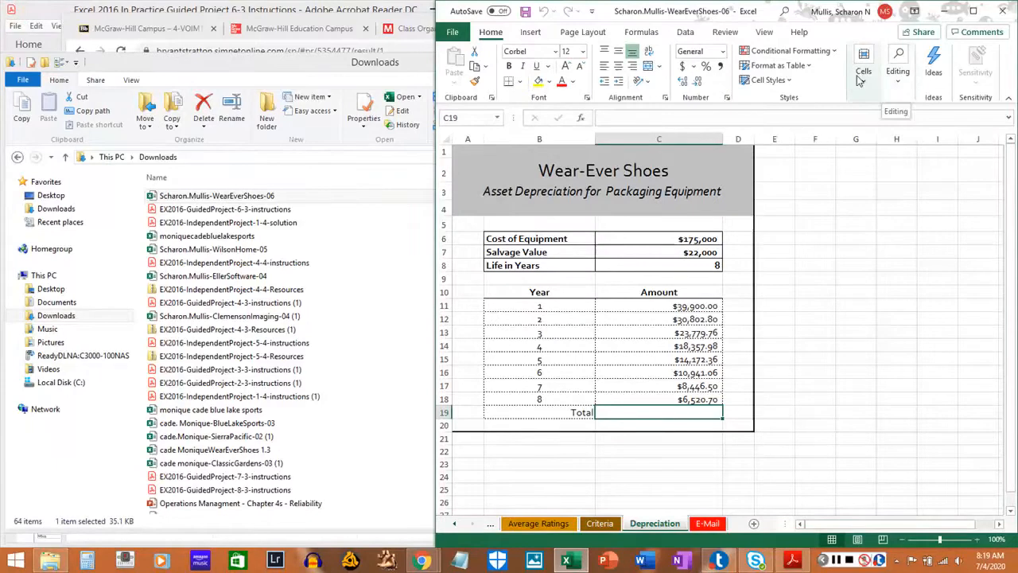
pyautogui.click(641, 32)
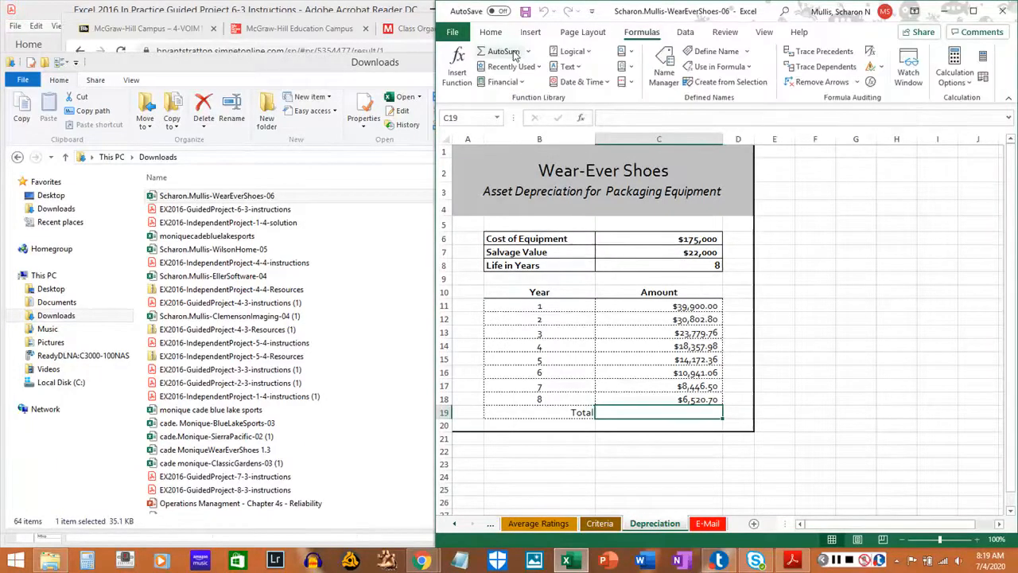
pyautogui.click(509, 54)
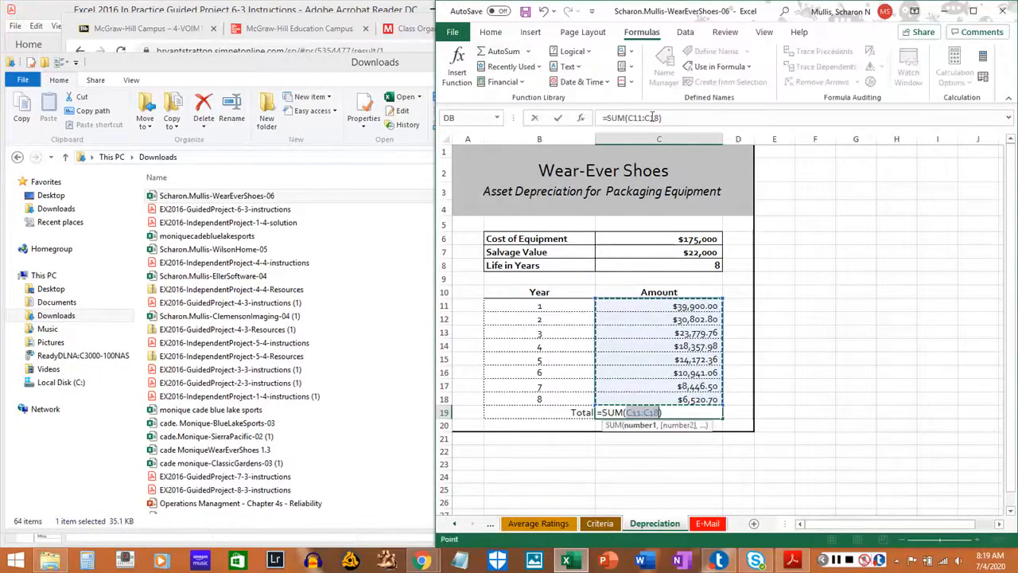
pyautogui.press('Return')
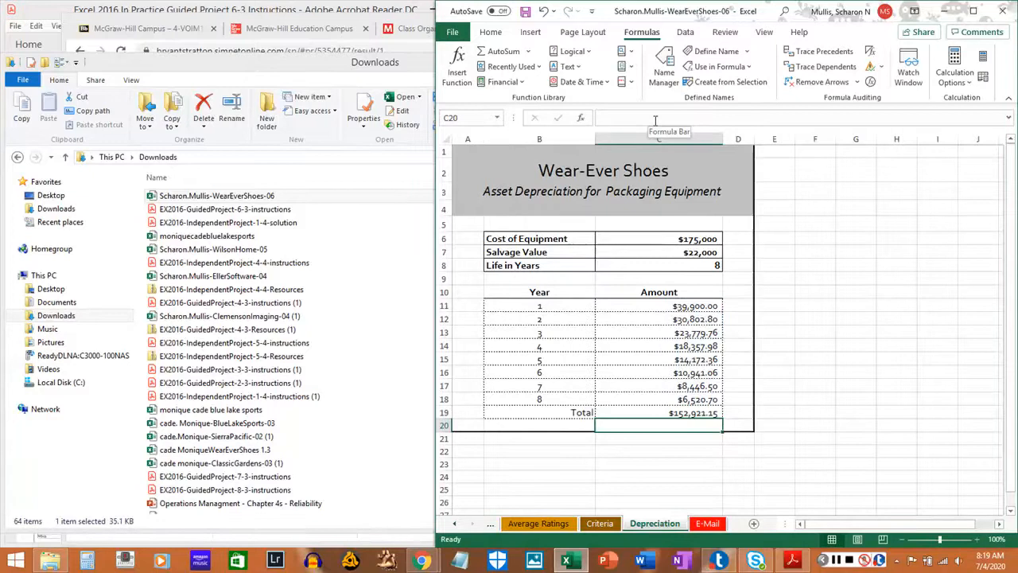
pyautogui.hotkey('ctrl', 's')
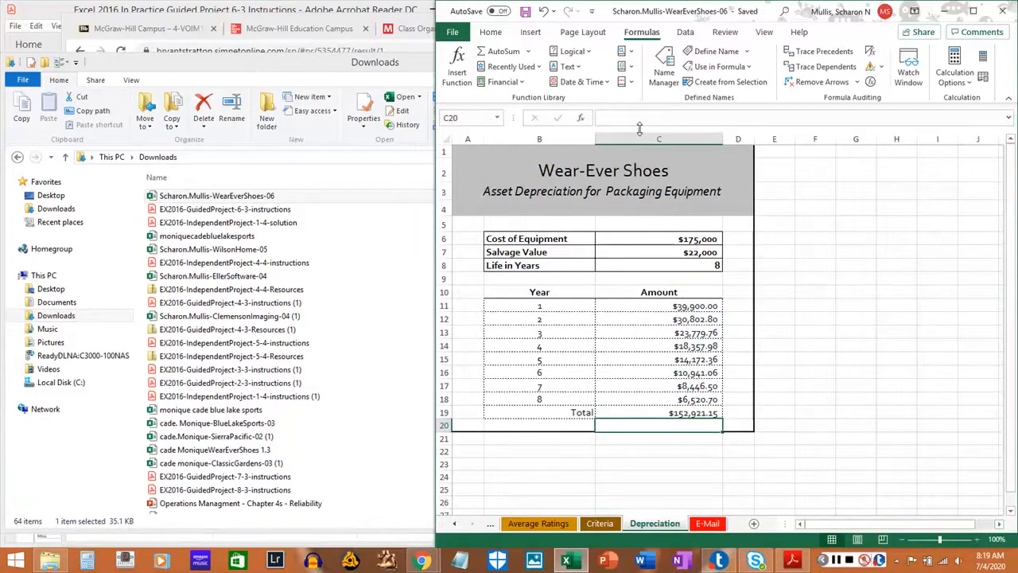
pyautogui.click(1006, 21)
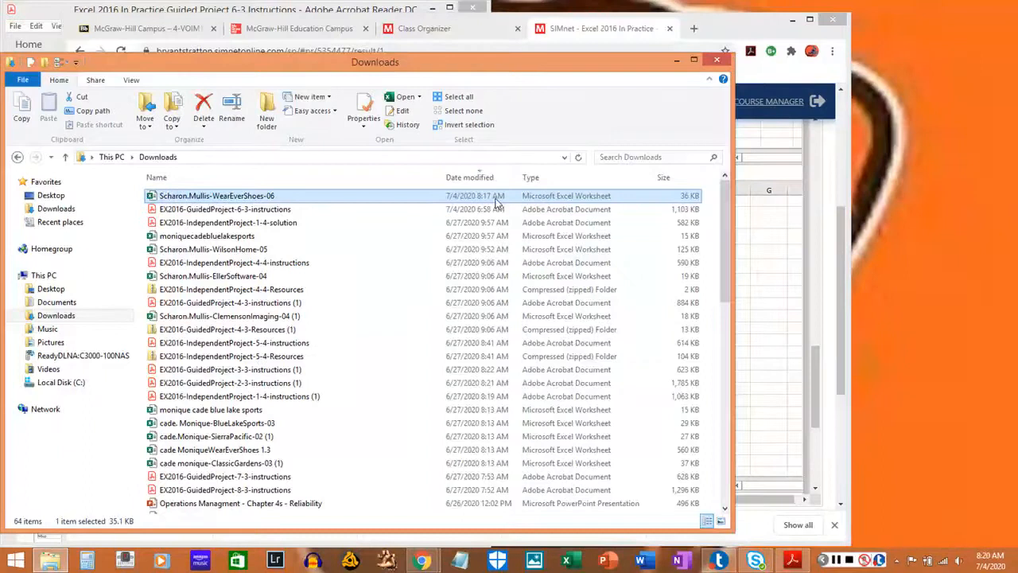
# Check the WearEverShoes-06 file's modified time in the Downloads folder and minimize the folder window.
pyautogui.click(468, 224)
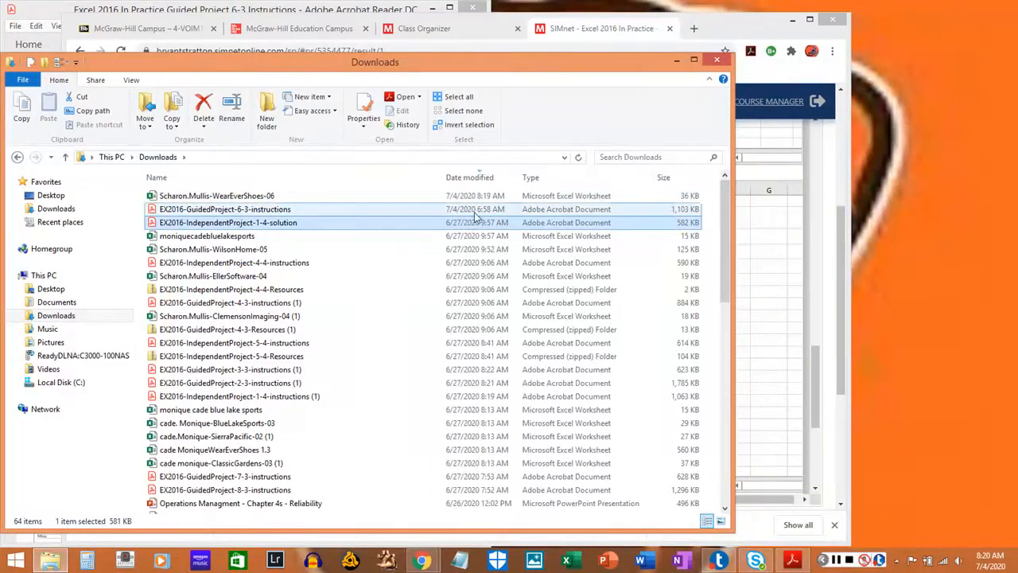
pyautogui.click(482, 198)
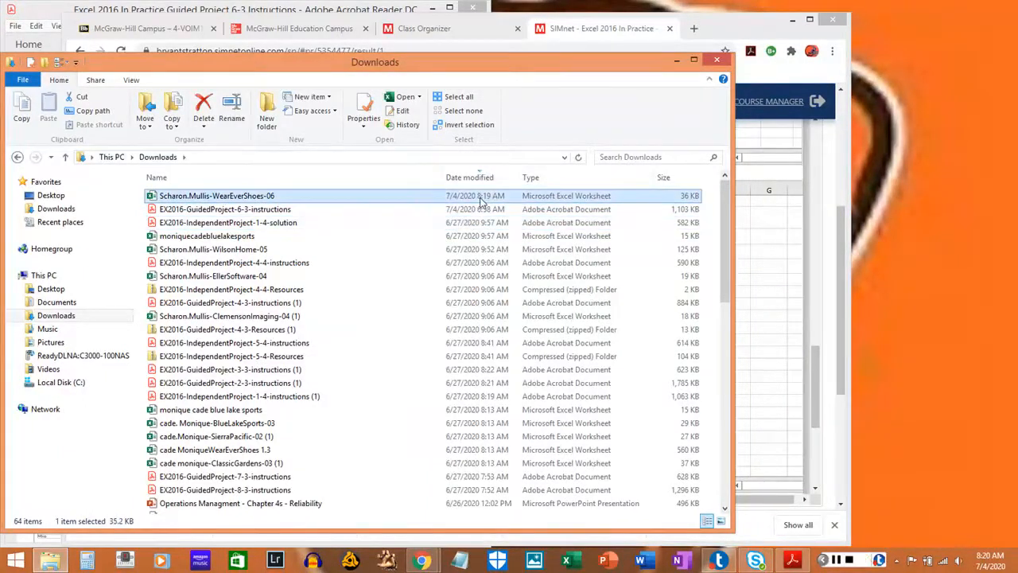
pyautogui.click(676, 59)
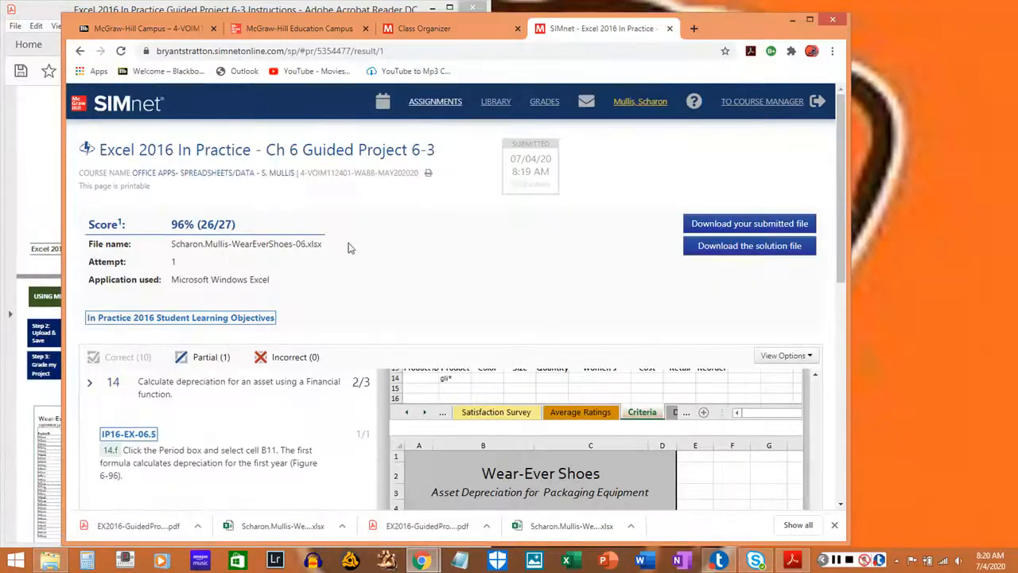
# Return to the Guided Project 6-3 page in SIMnet, upload the corrected WearEverShoes-06 workbook and submit it for grading.
pyautogui.click(278, 155)
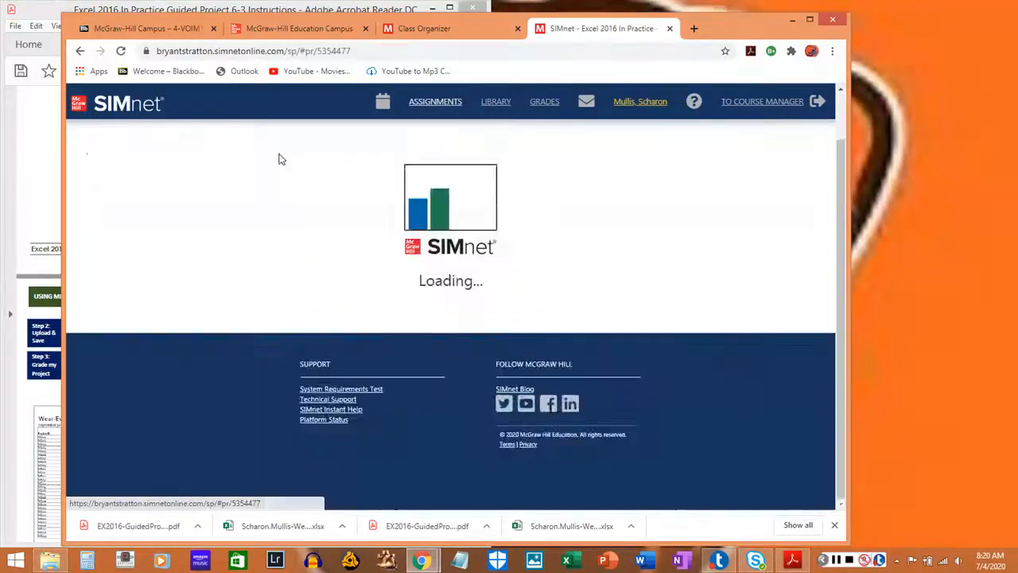
pyautogui.scroll(-3, 307, 312)
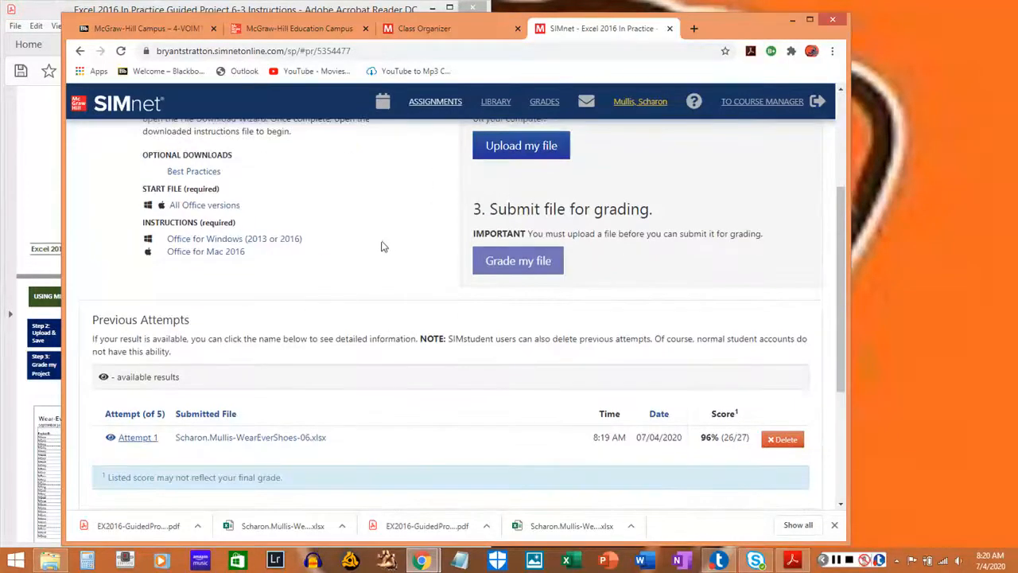
pyautogui.scroll(1, 382, 246)
pyautogui.click(525, 211)
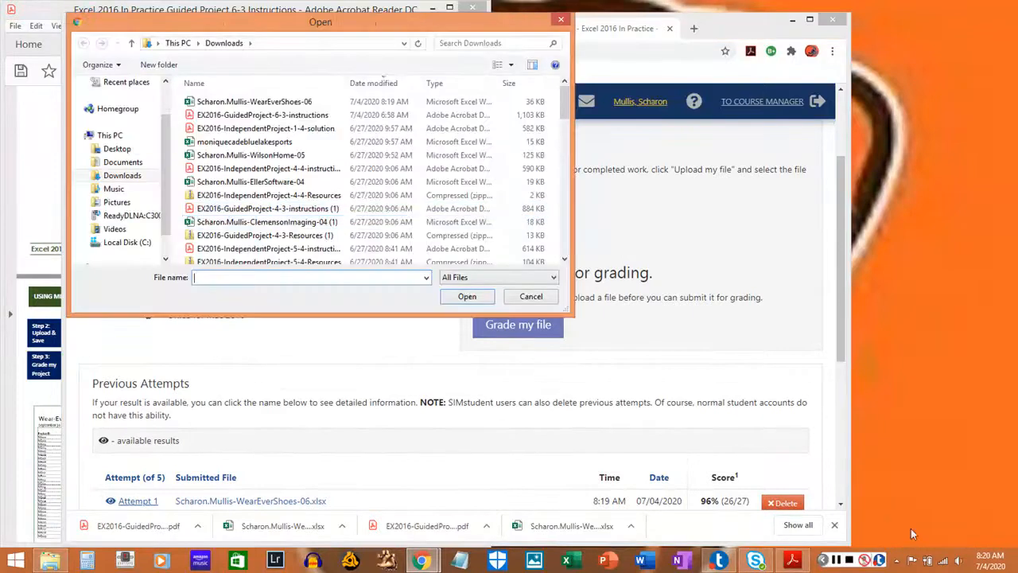
pyautogui.click(352, 106)
pyautogui.doubleClick(352, 105)
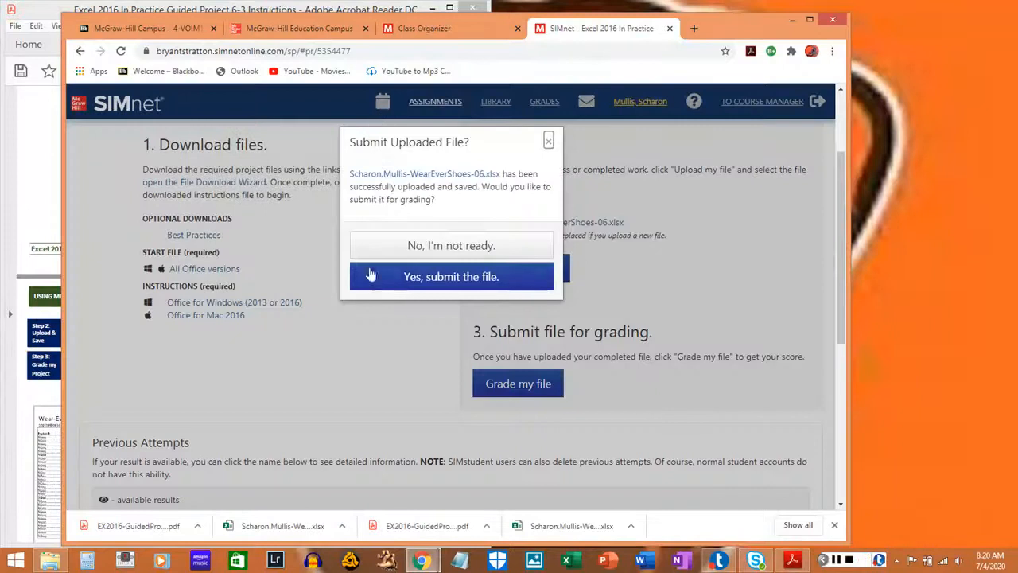
pyautogui.click(372, 275)
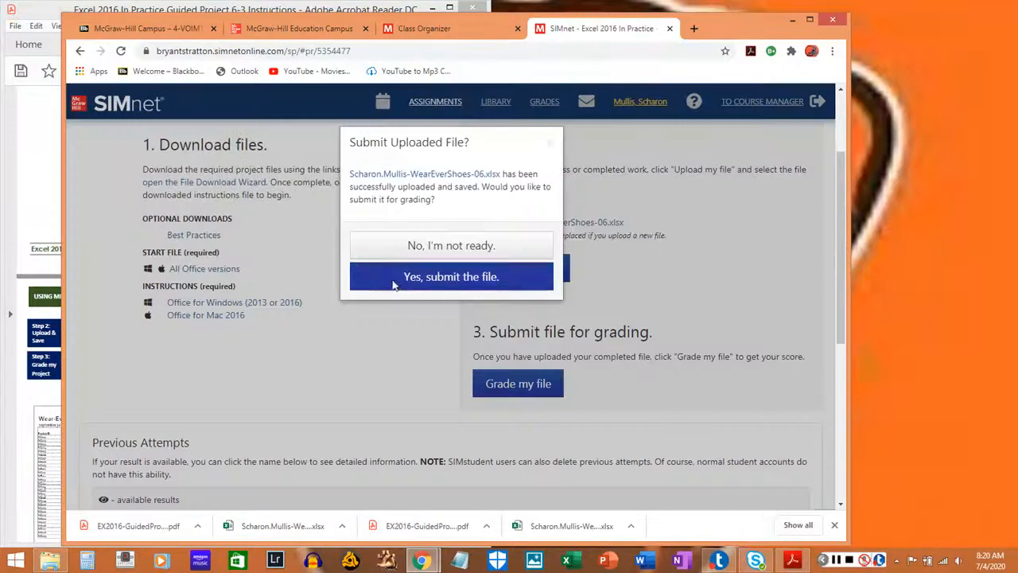